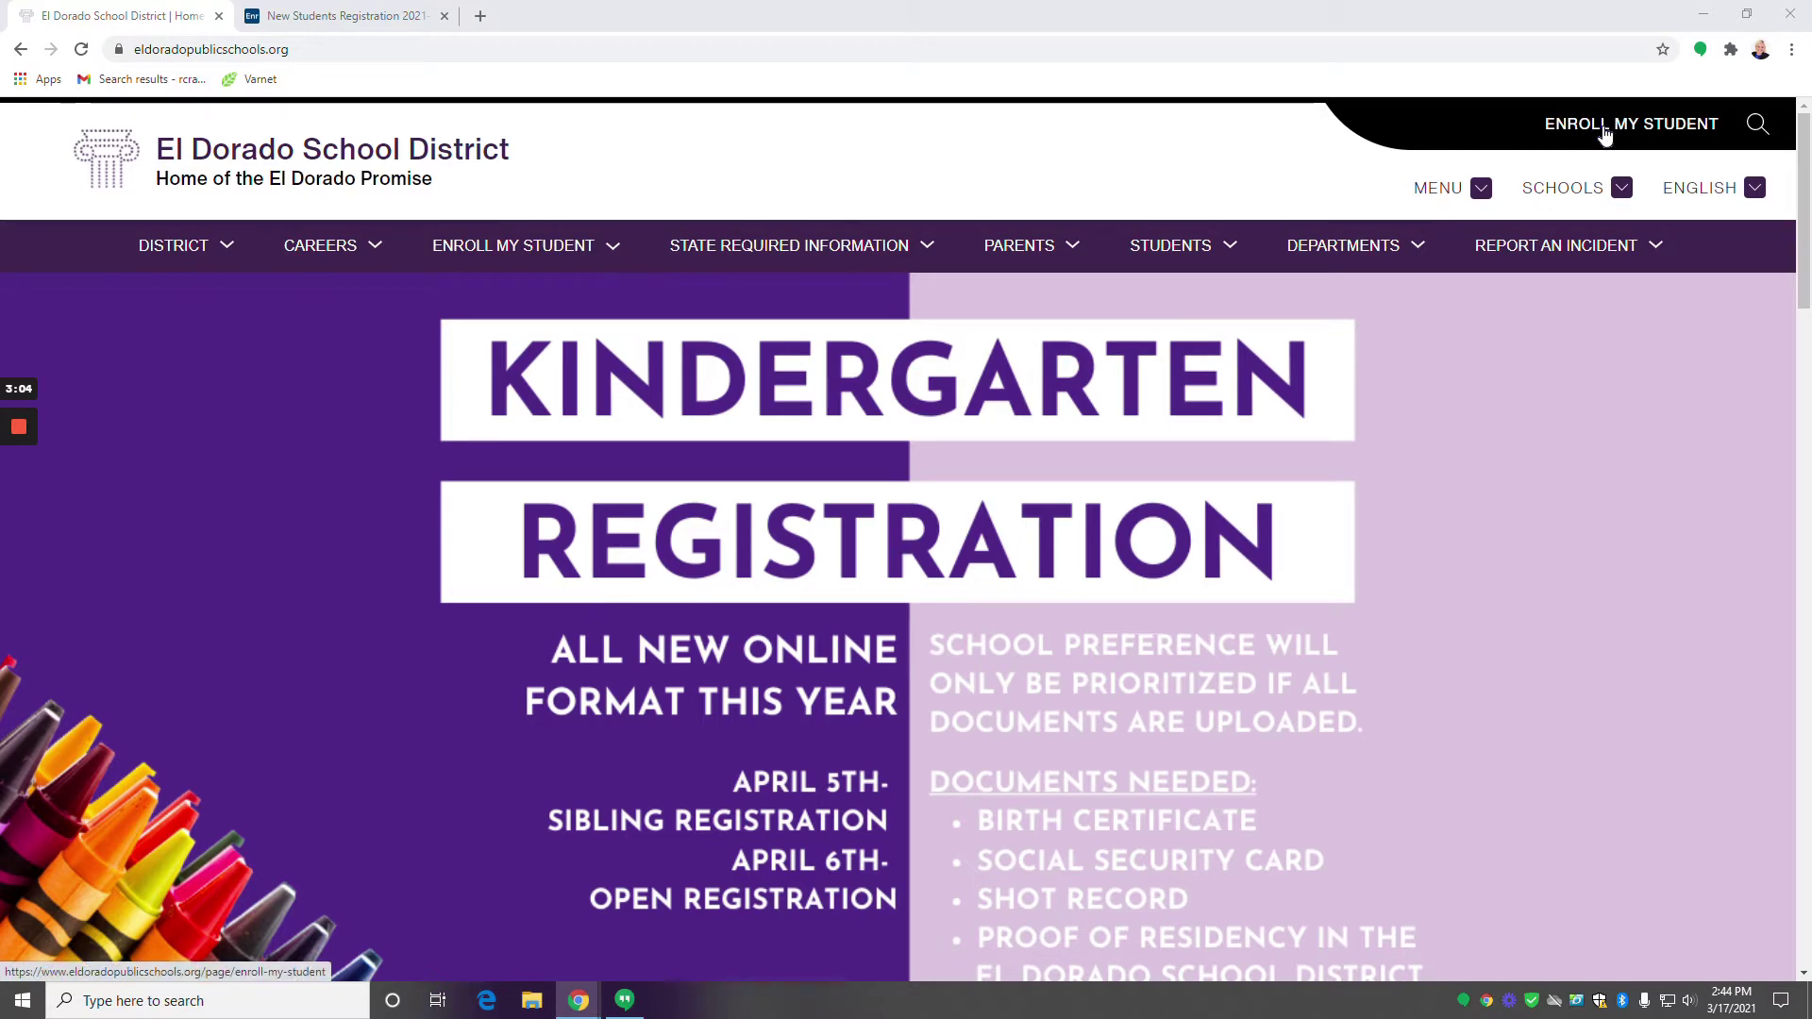
# Go to the Enroll My Student page from the El Dorado School District home page header.
pyautogui.click(1636, 132)
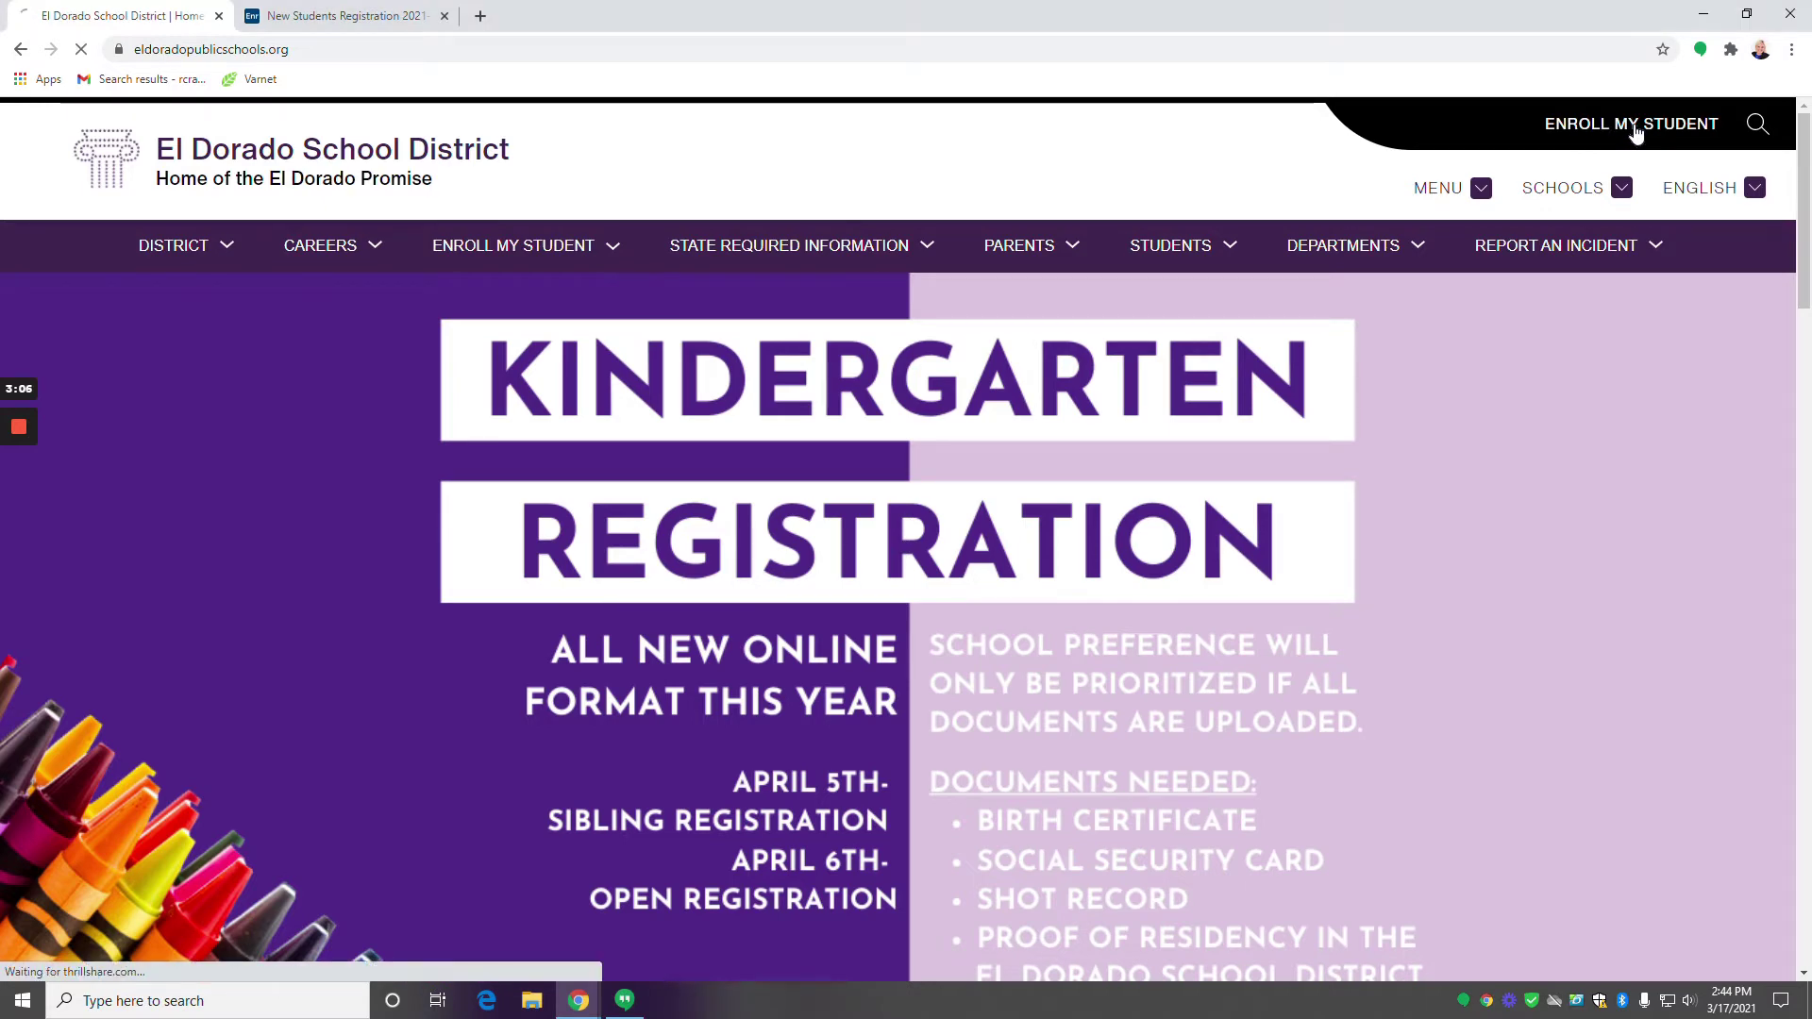
# Open the Kindergarten Registration 2021 page from the Registration Links section and browse its links.
pyautogui.scroll(-1, 488, 526)
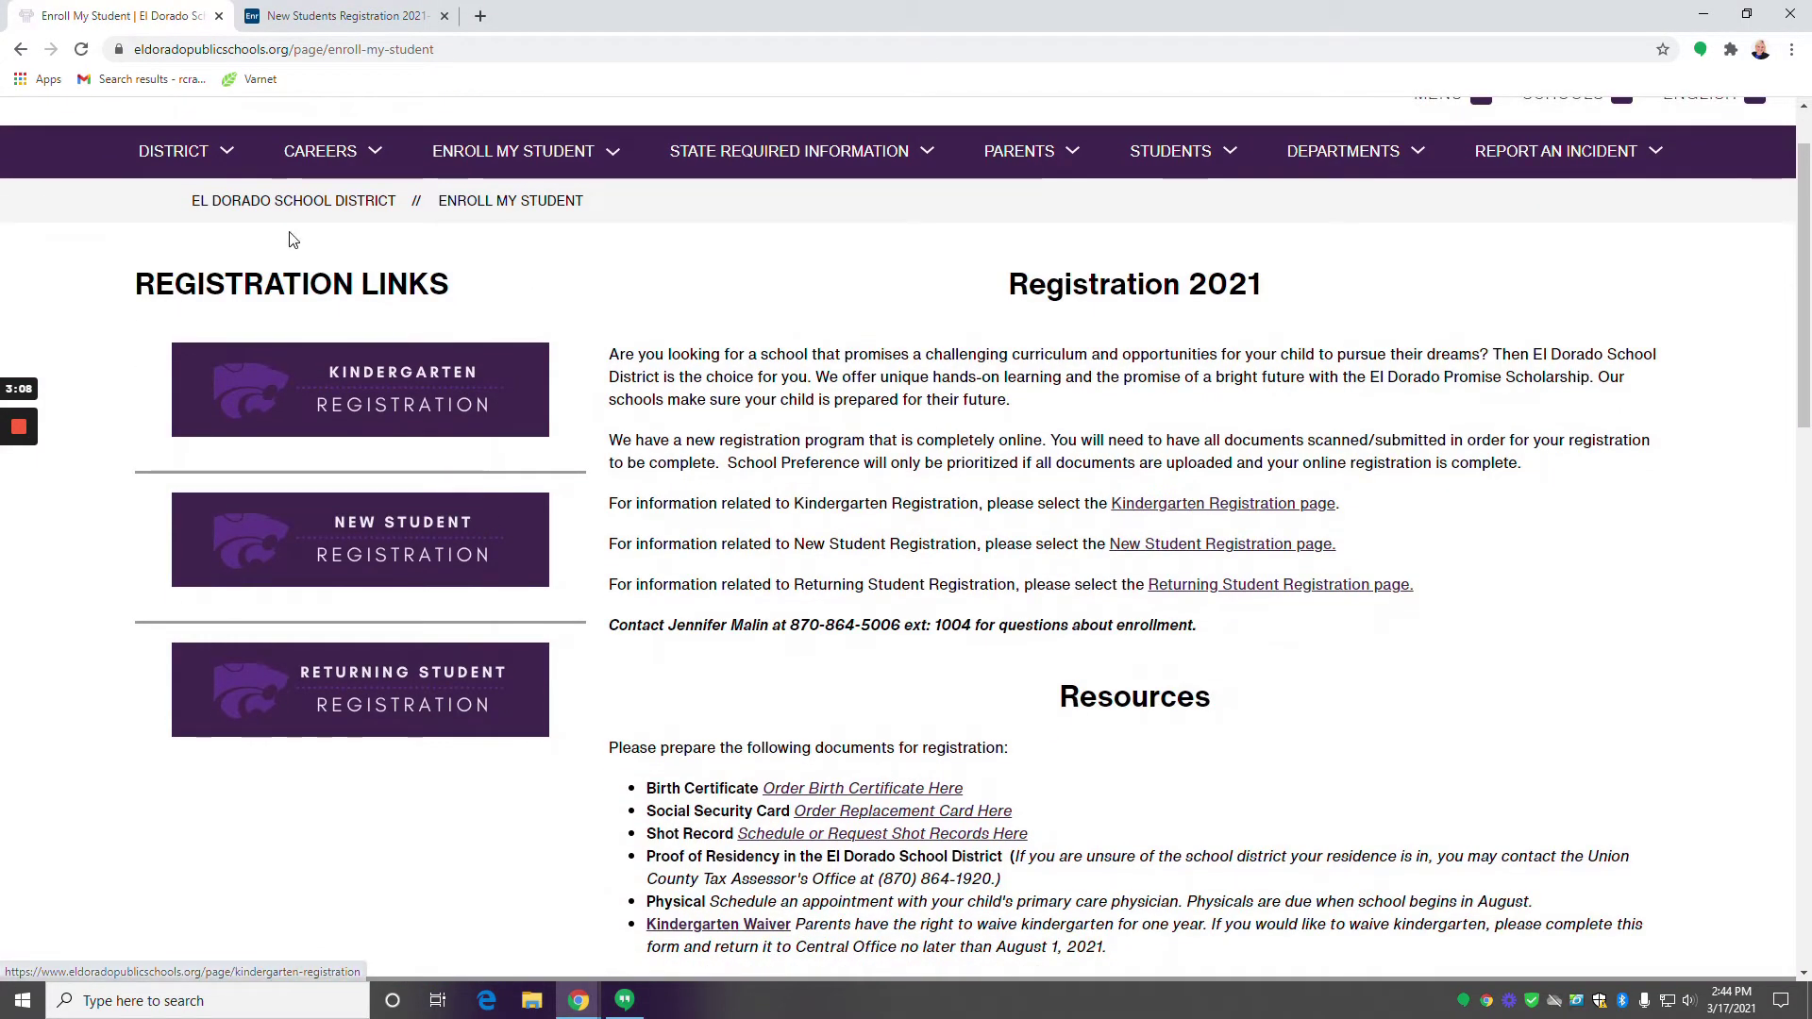
pyautogui.scroll(-1, 283, 235)
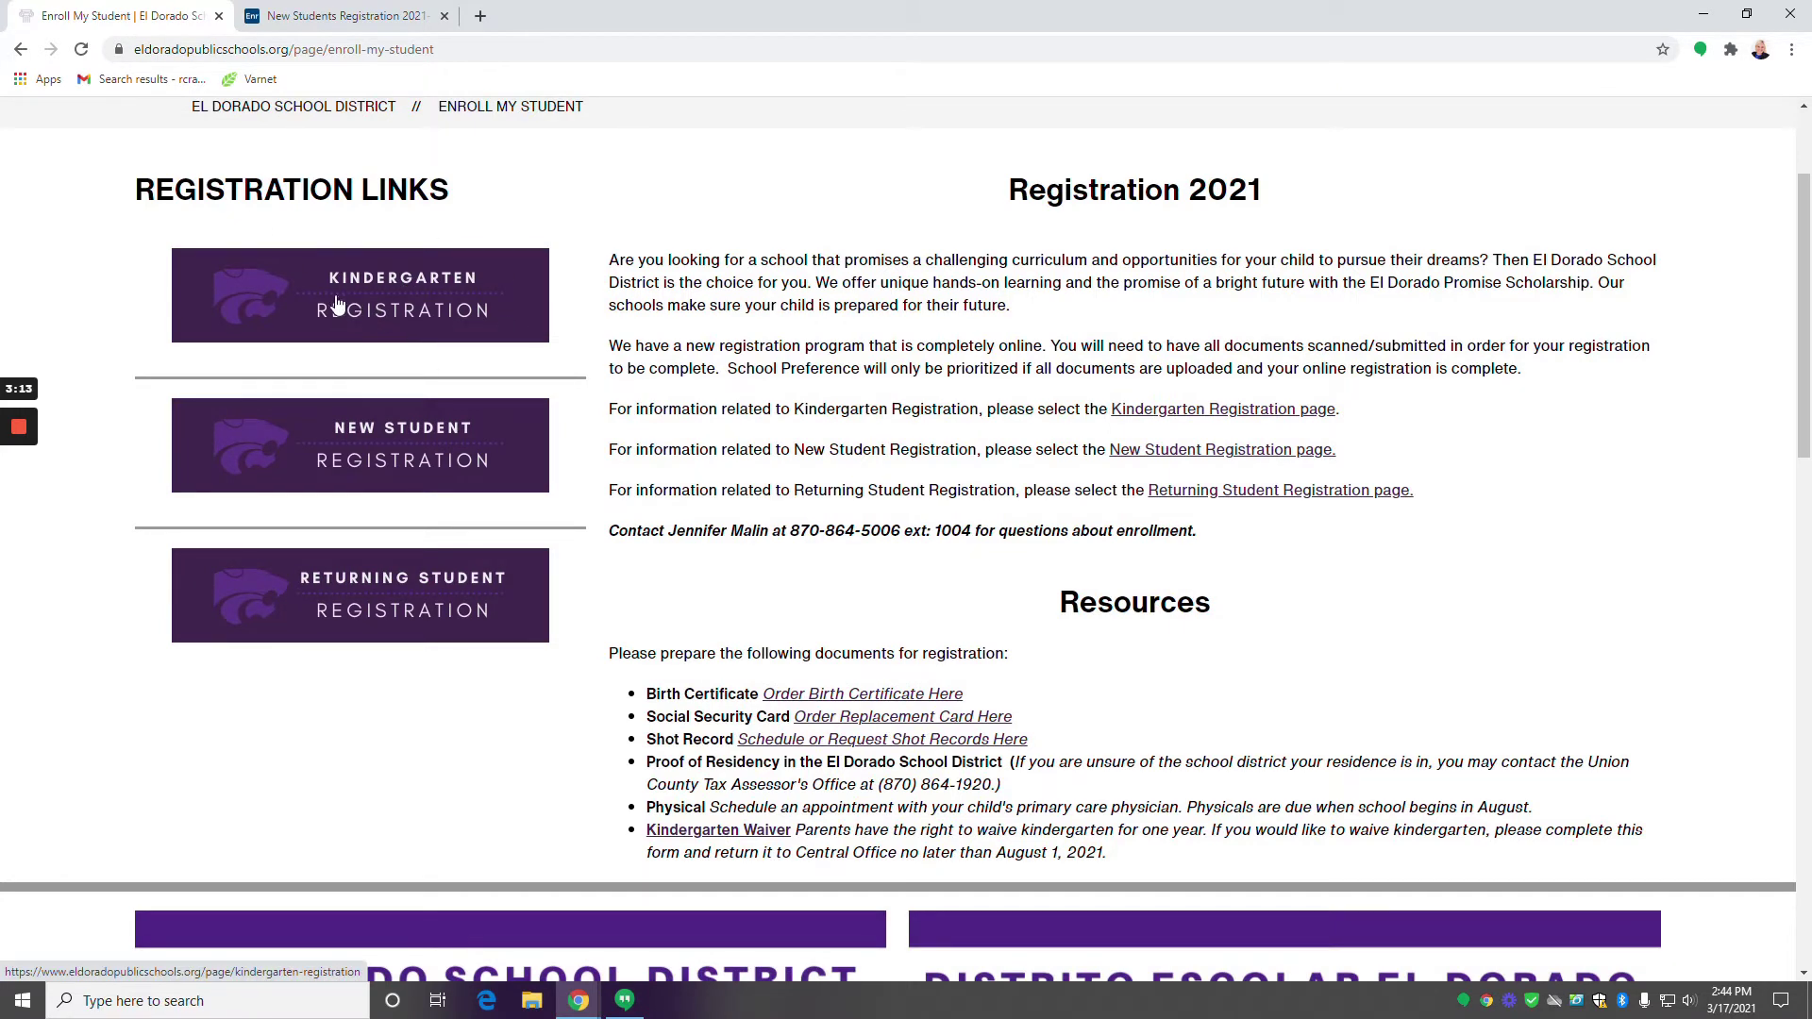
pyautogui.click(432, 287)
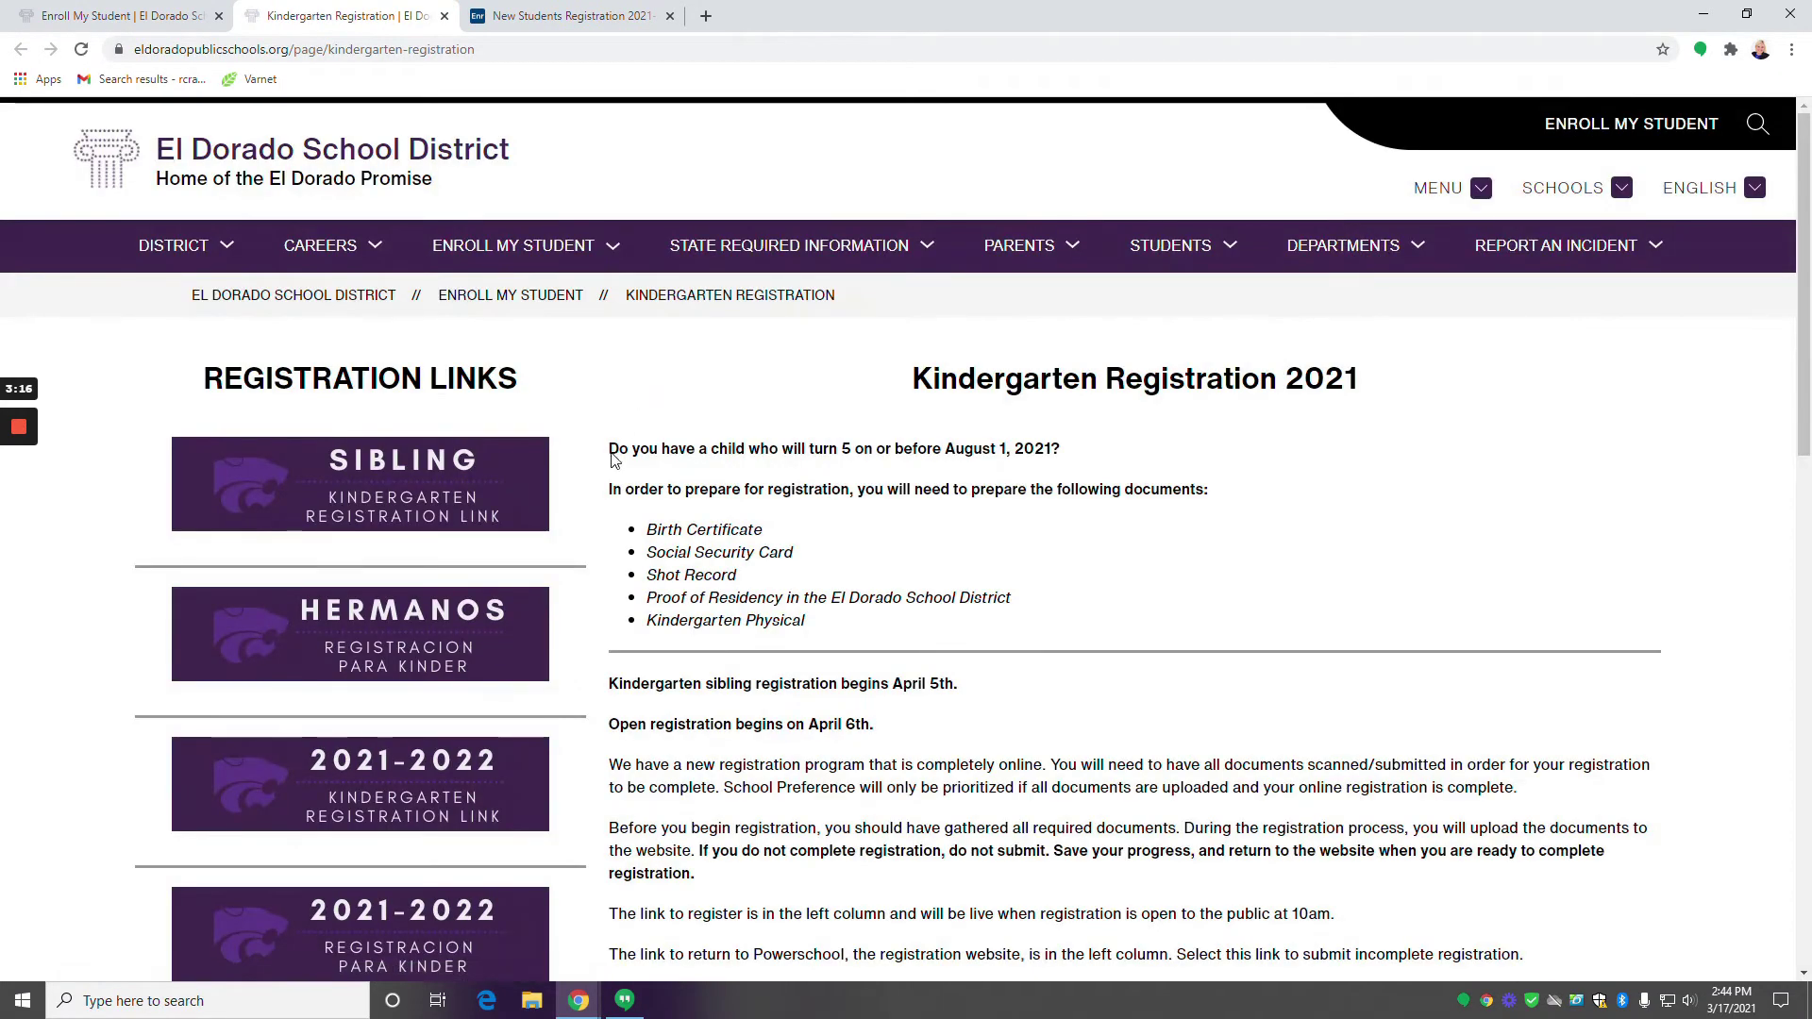
pyautogui.scroll(-2, 491, 472)
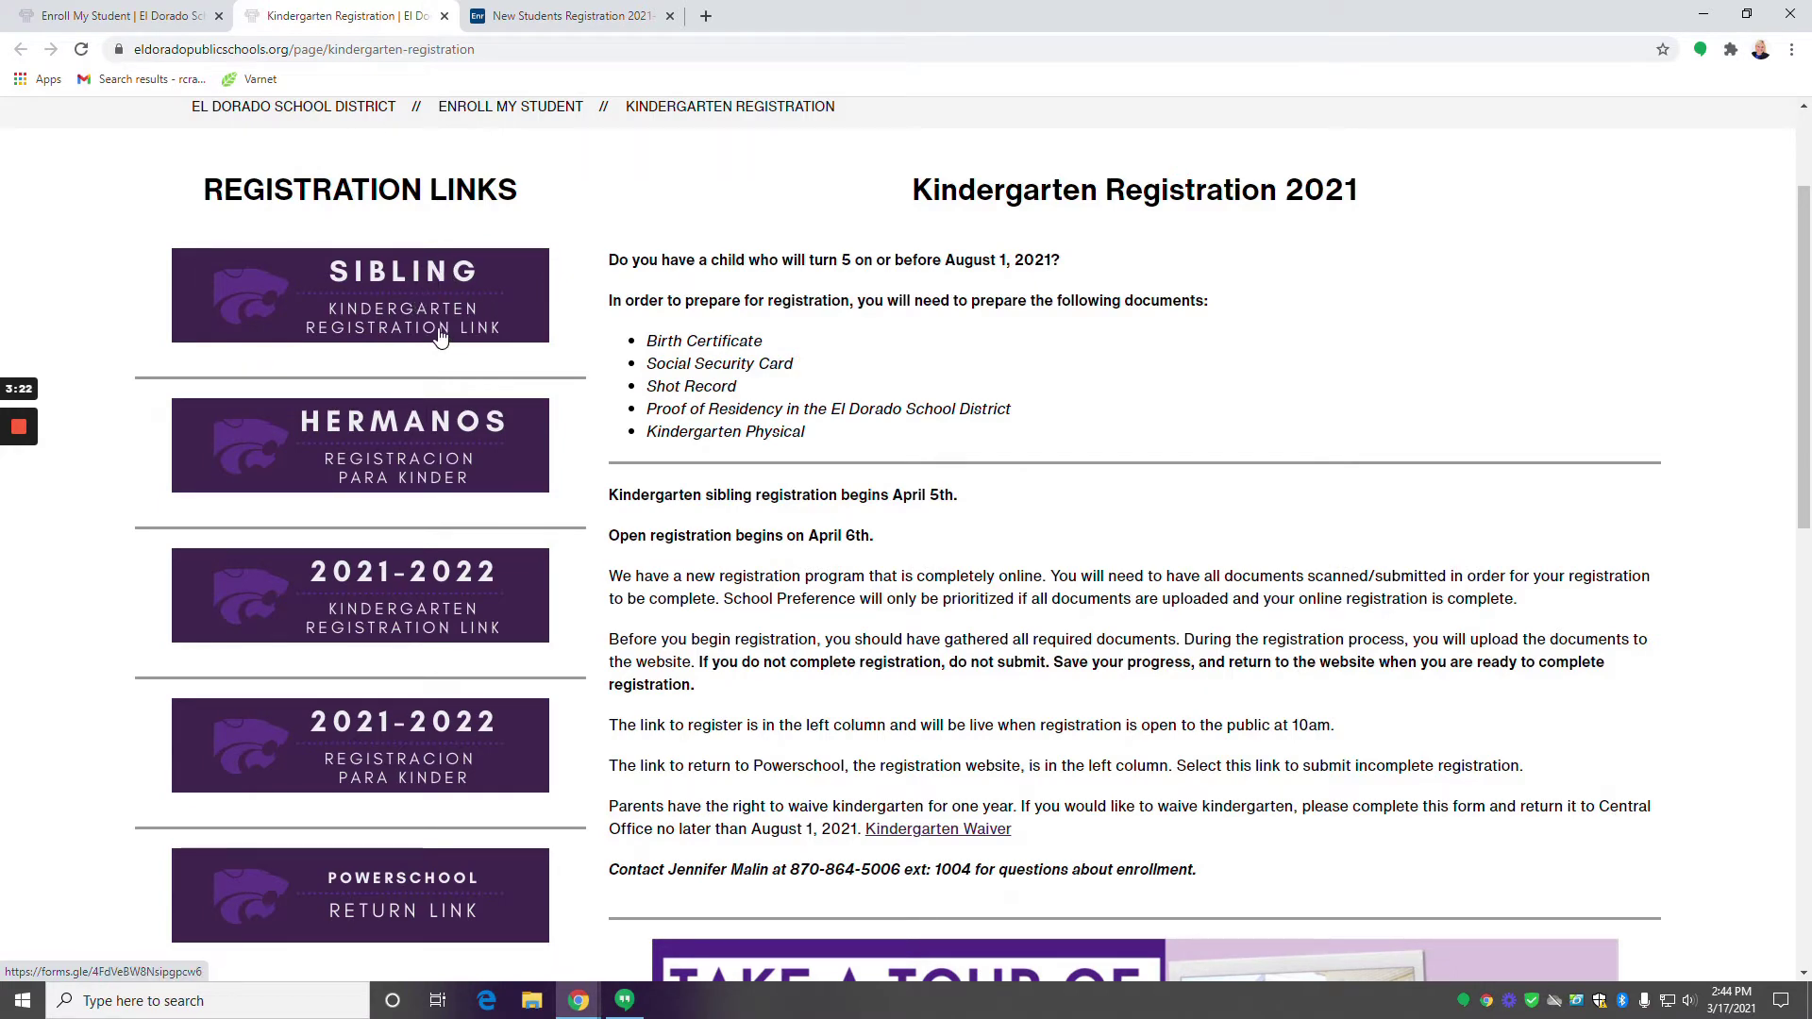
pyautogui.scroll(-1, 444, 340)
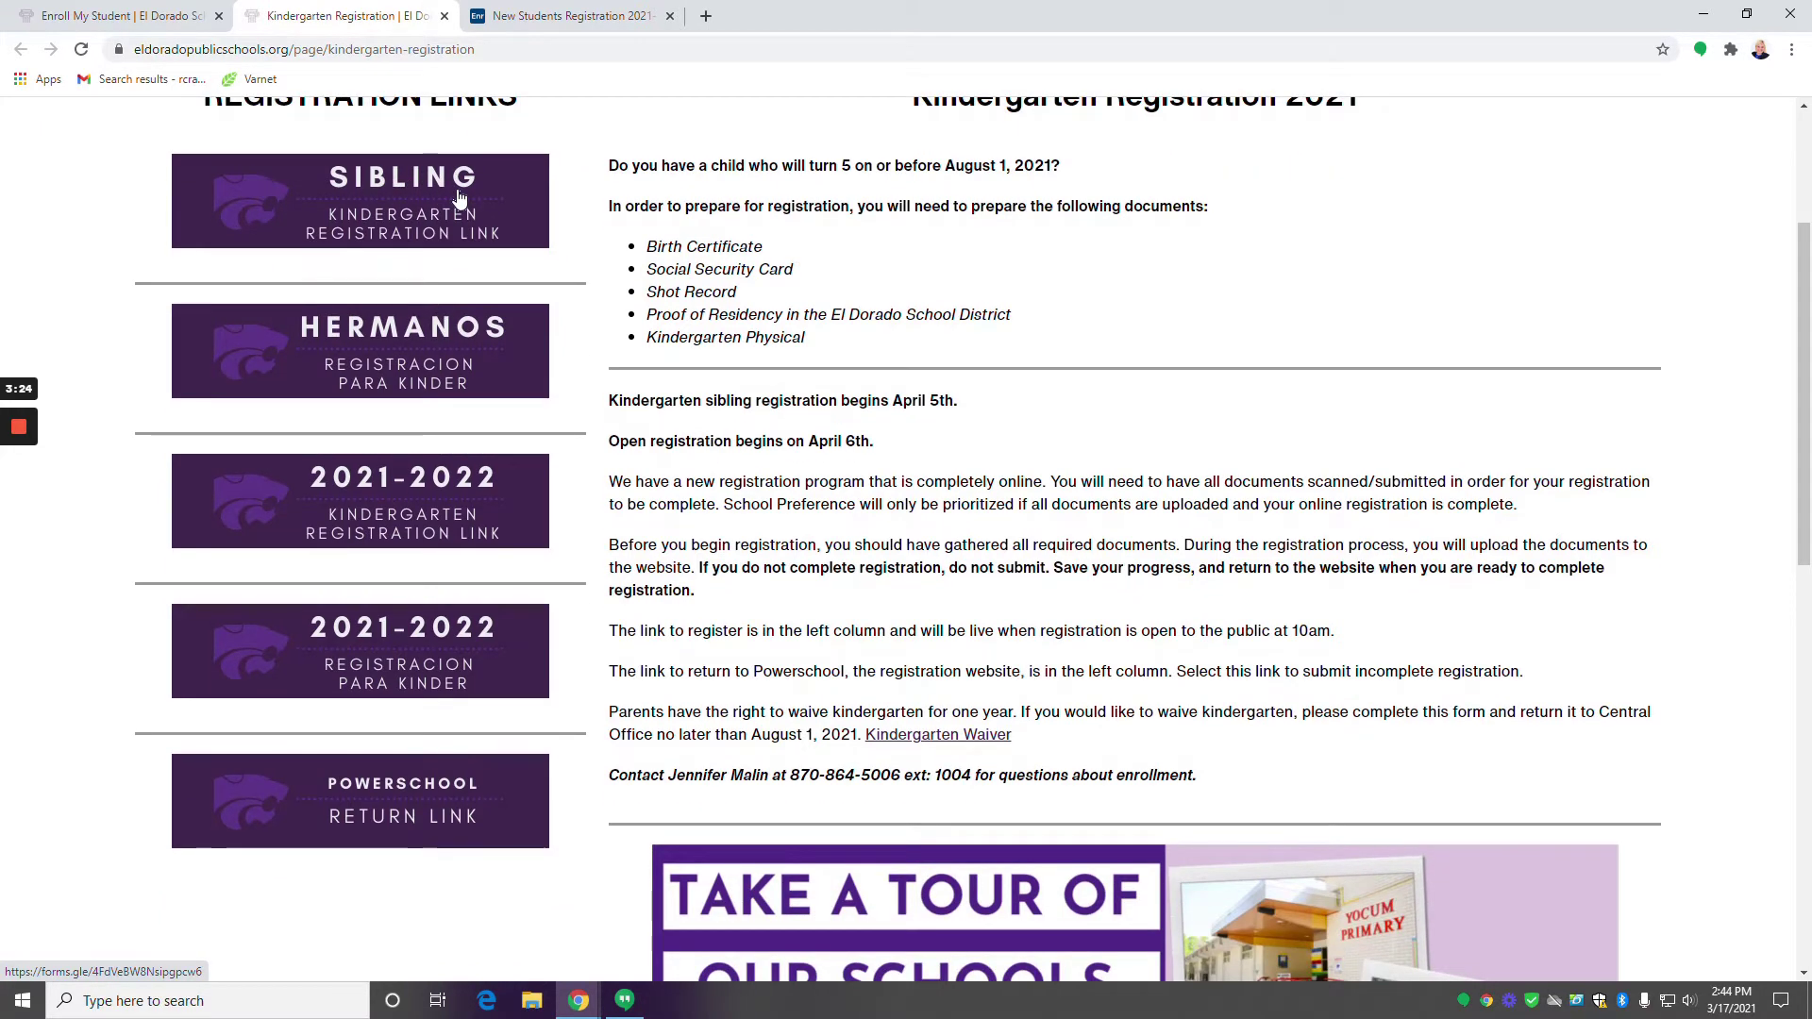
pyautogui.scroll(-1, 395, 550)
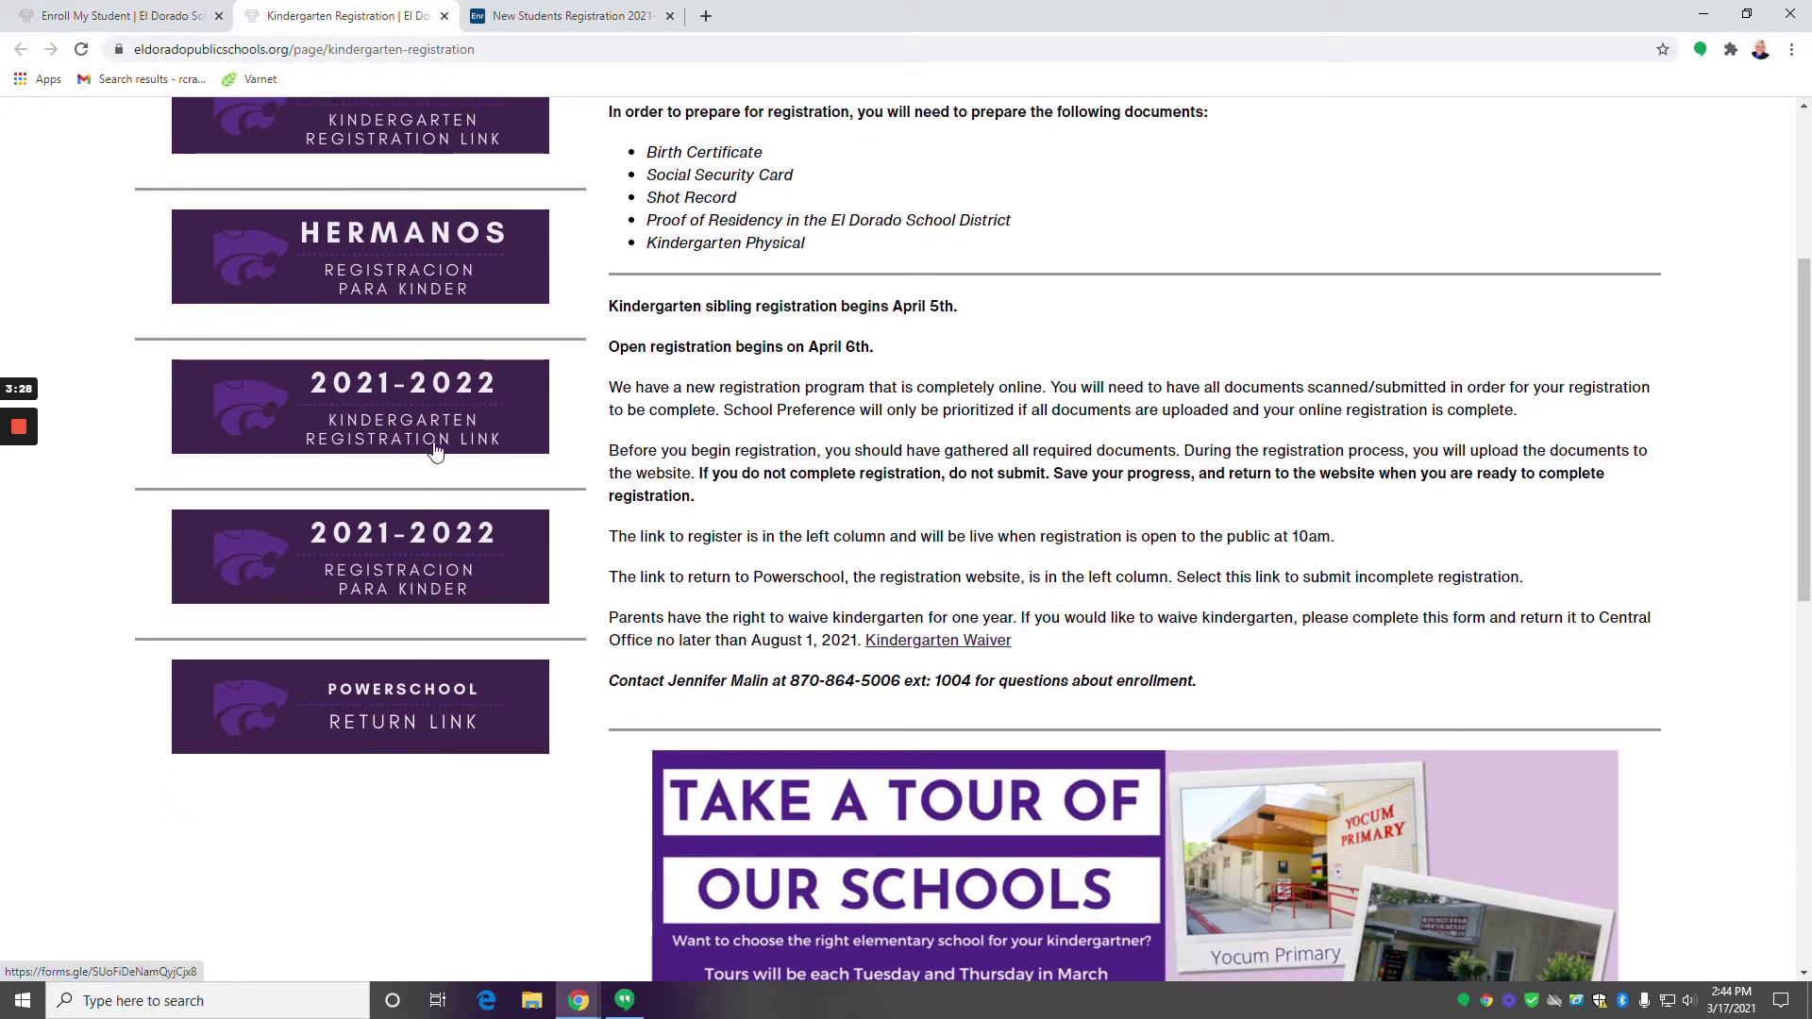
# Open the 2021-2022 Kindergarten Registration form and enter the student's first and last name.
pyautogui.click(471, 425)
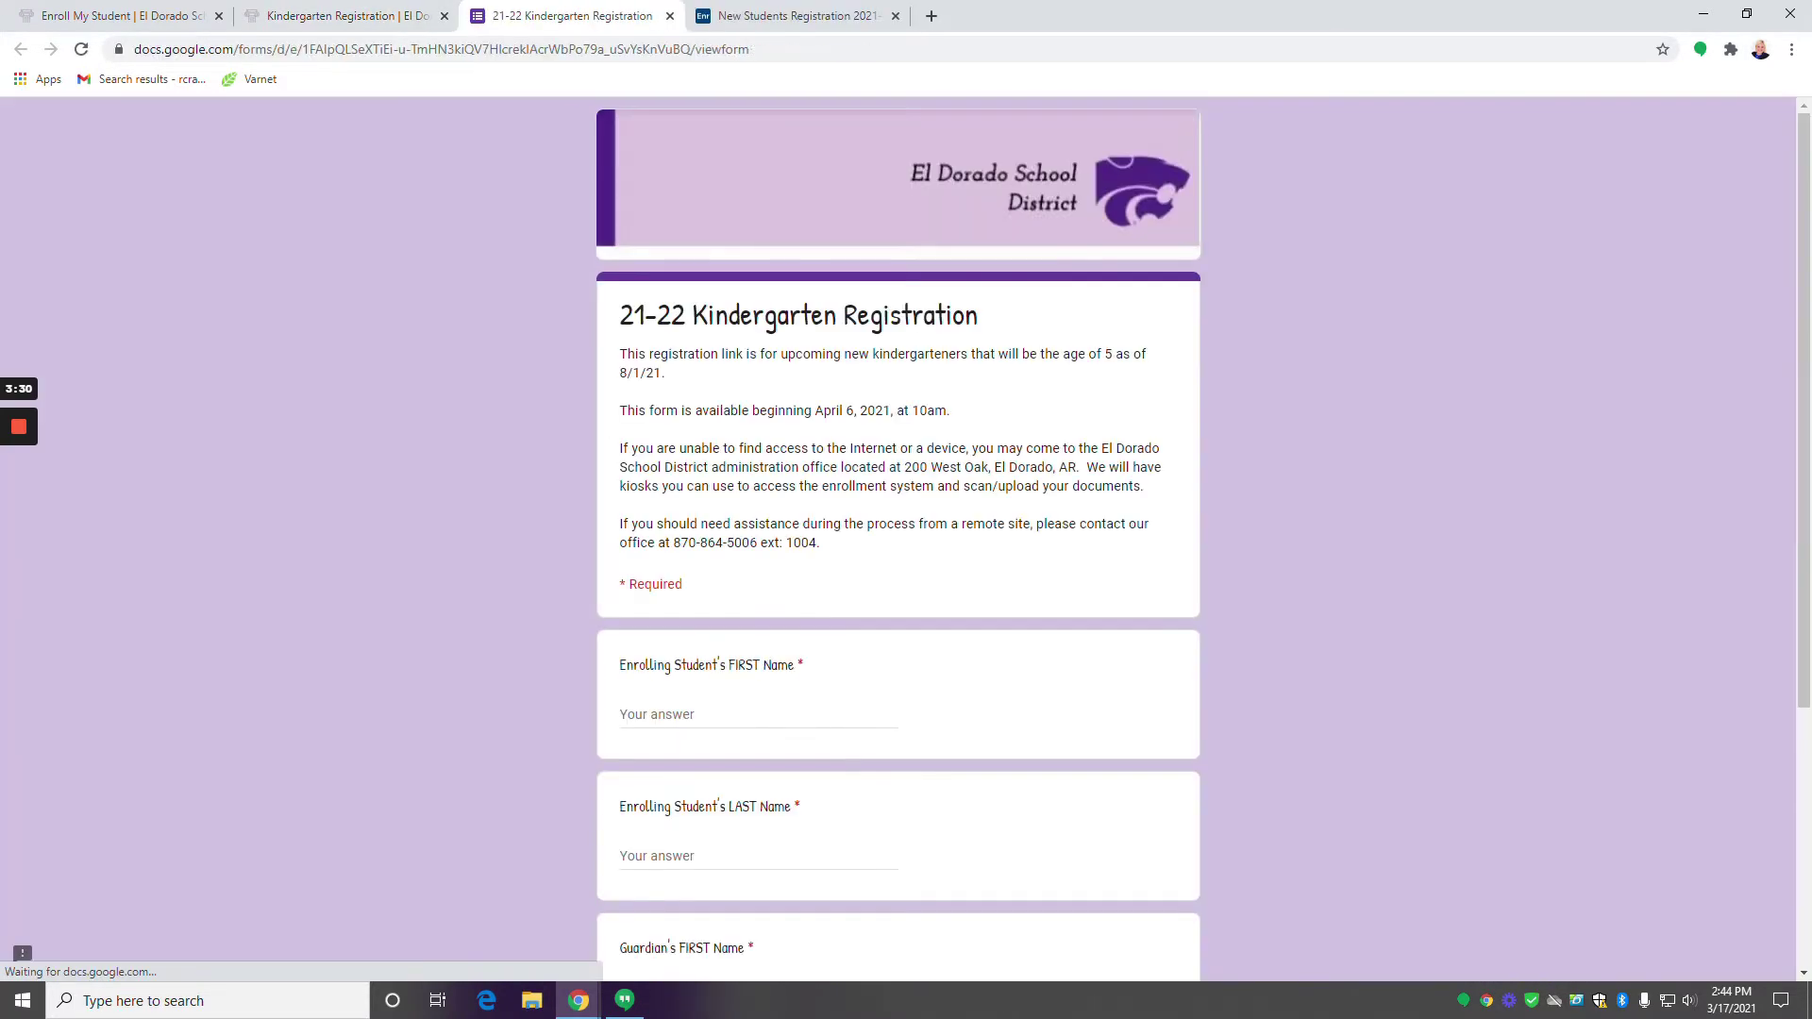
pyautogui.scroll(-2, 690, 437)
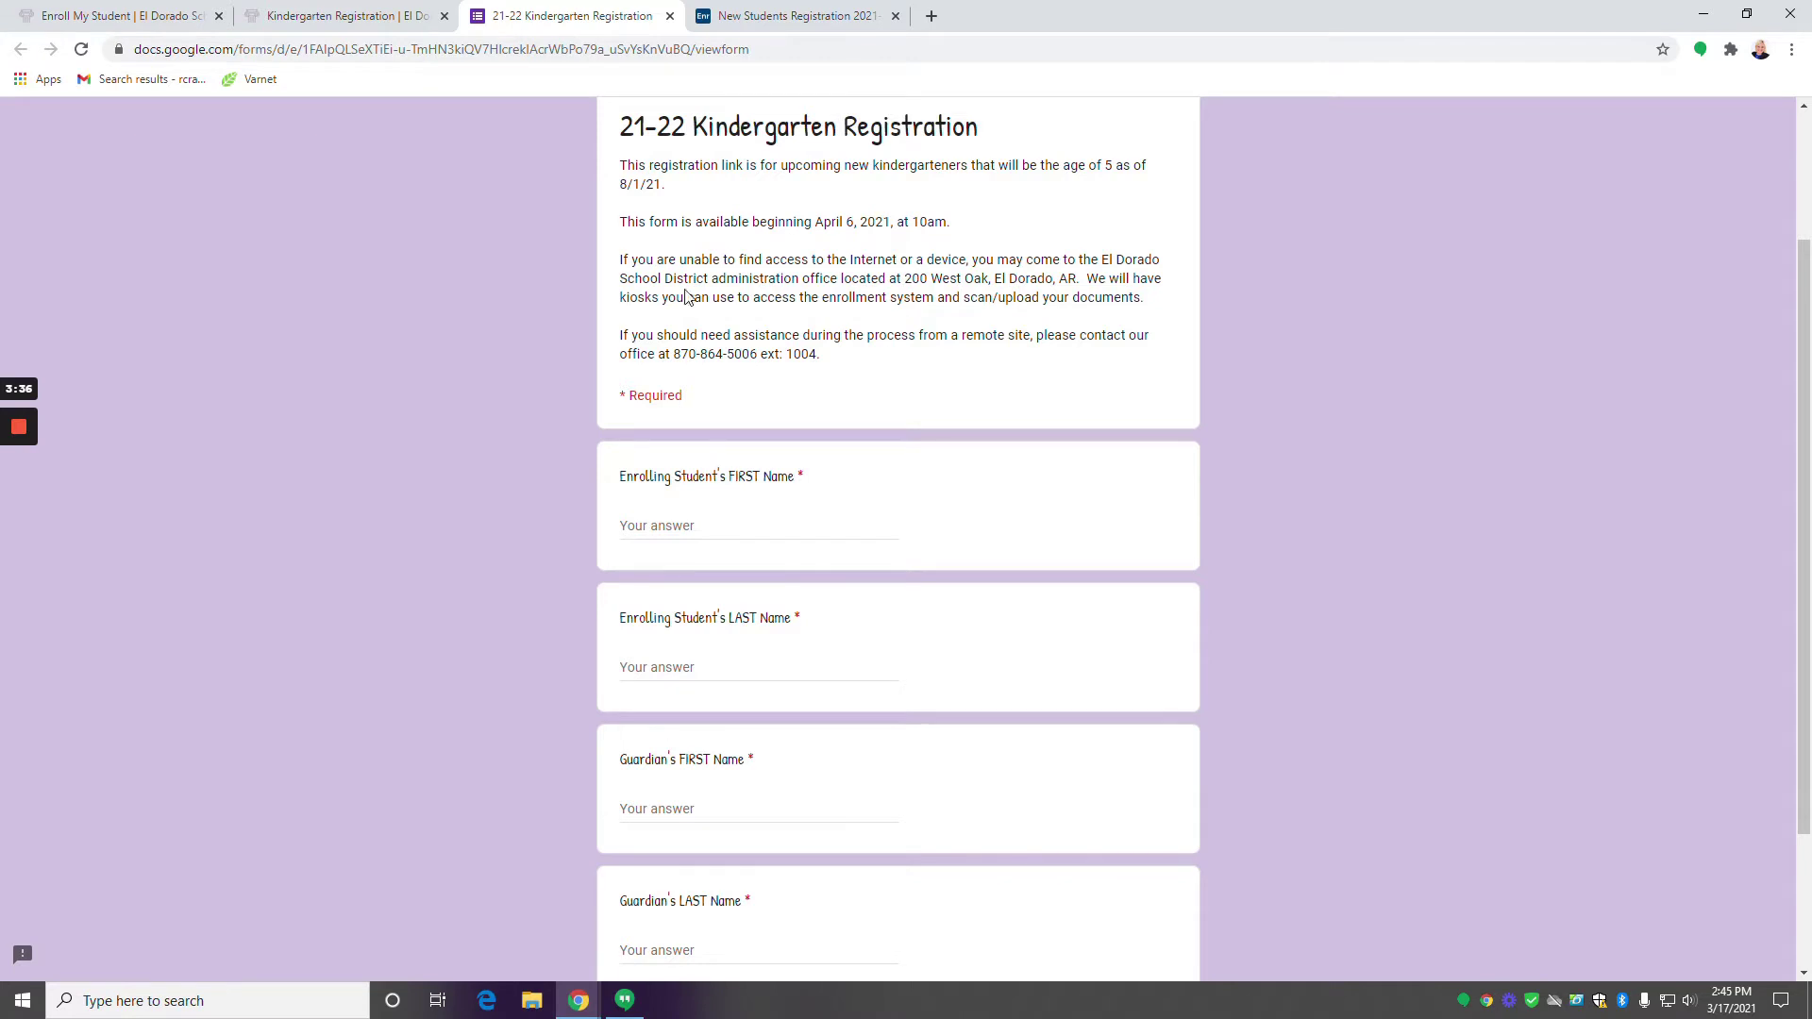
pyautogui.click(865, 521)
pyautogui.scroll(-2, 671, 310)
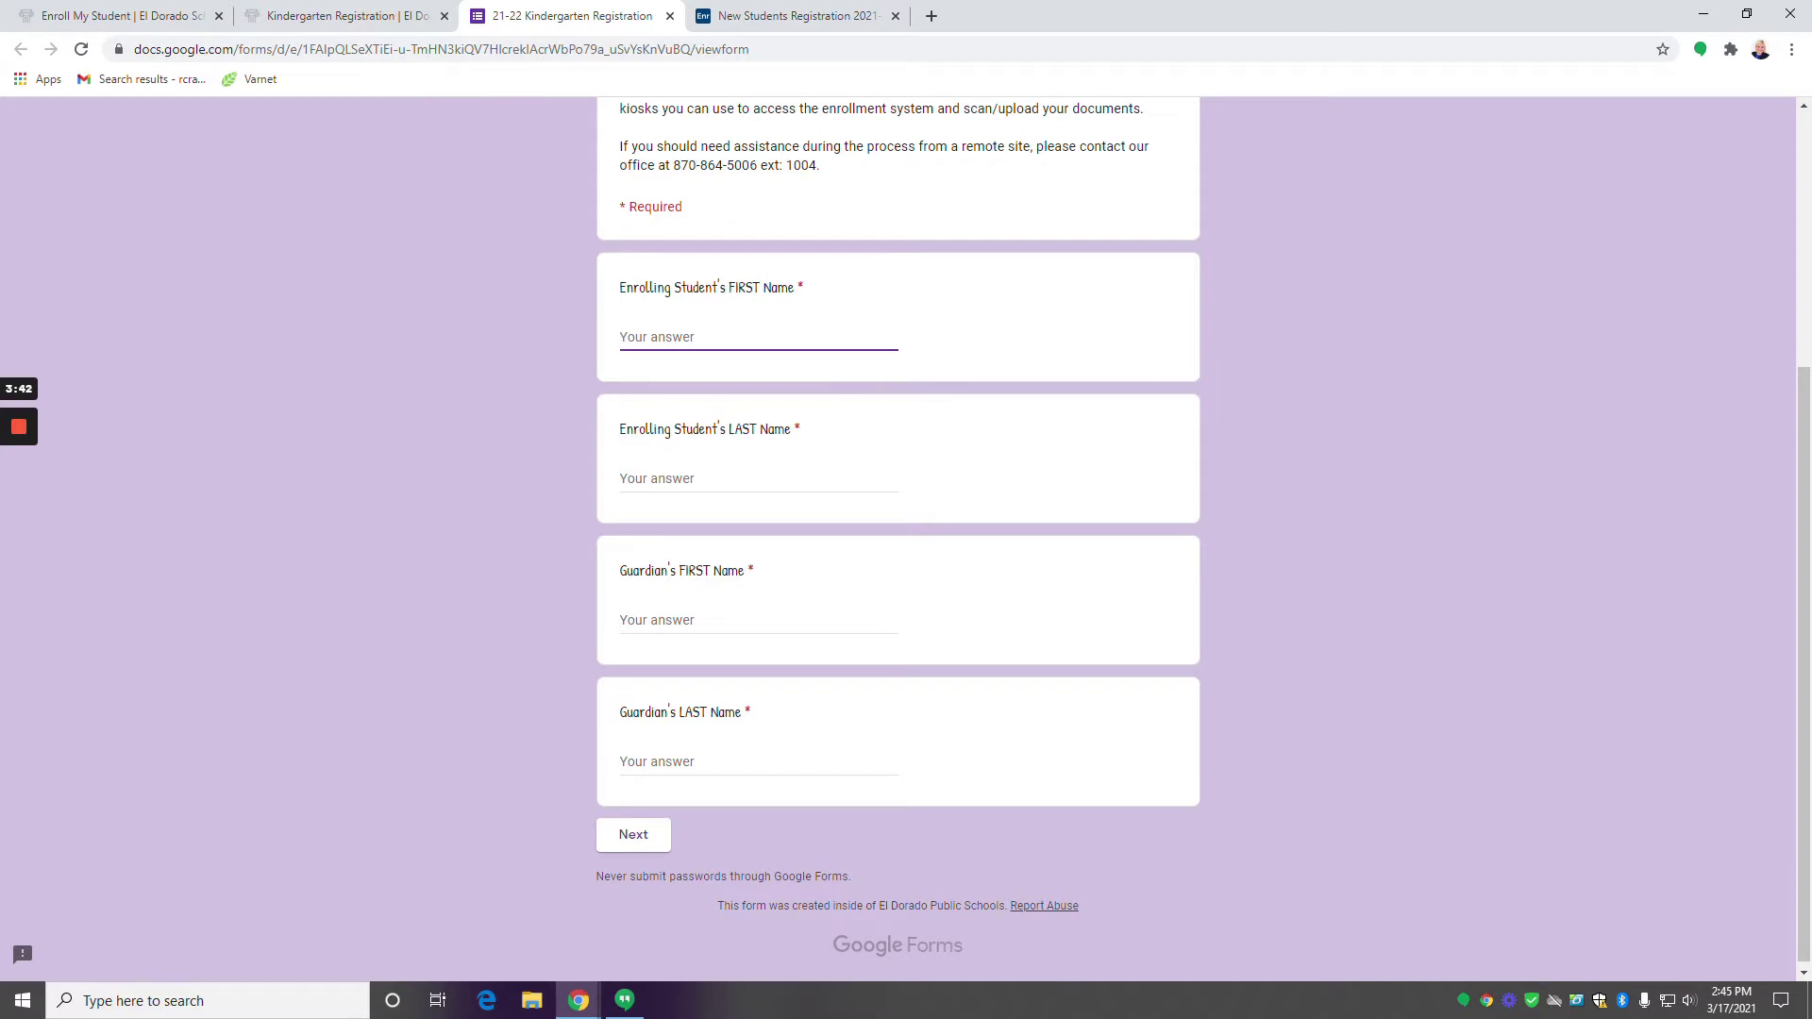
pyautogui.write('Charlie')
pyautogui.write('Brown')
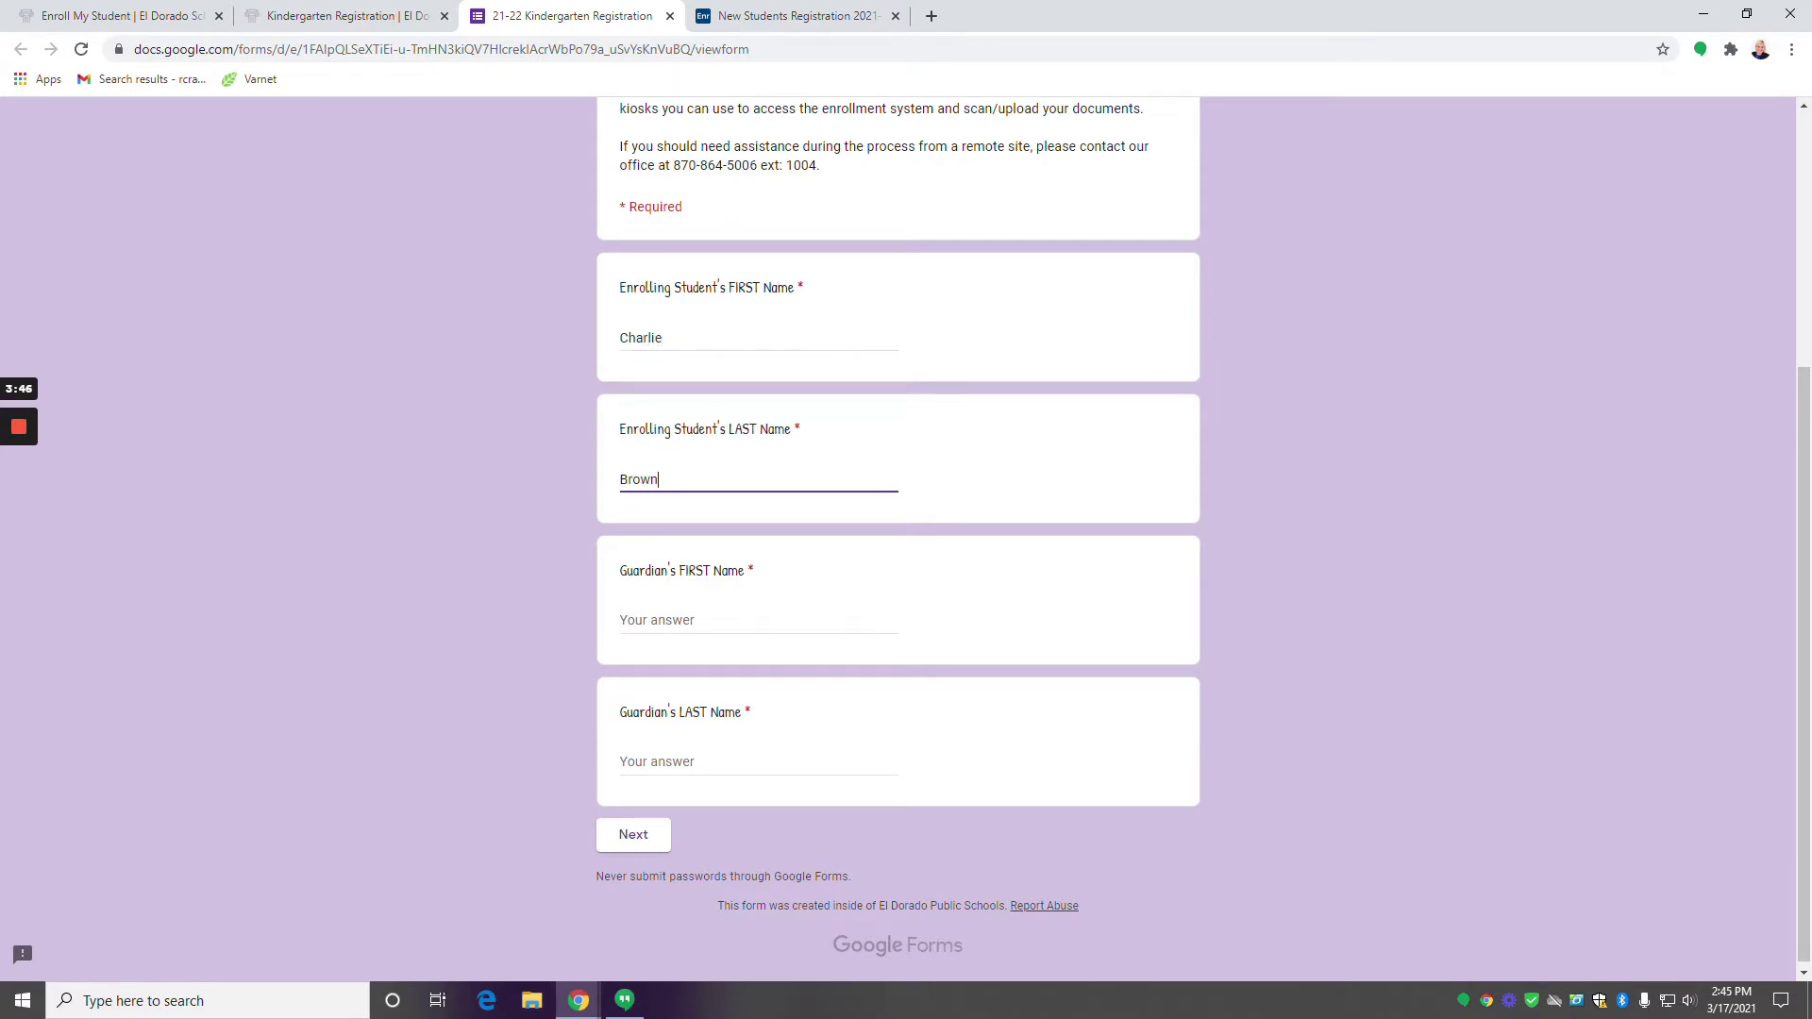
# Enter the guardian's first and last name and continue to the address page.
pyautogui.press('Tab')
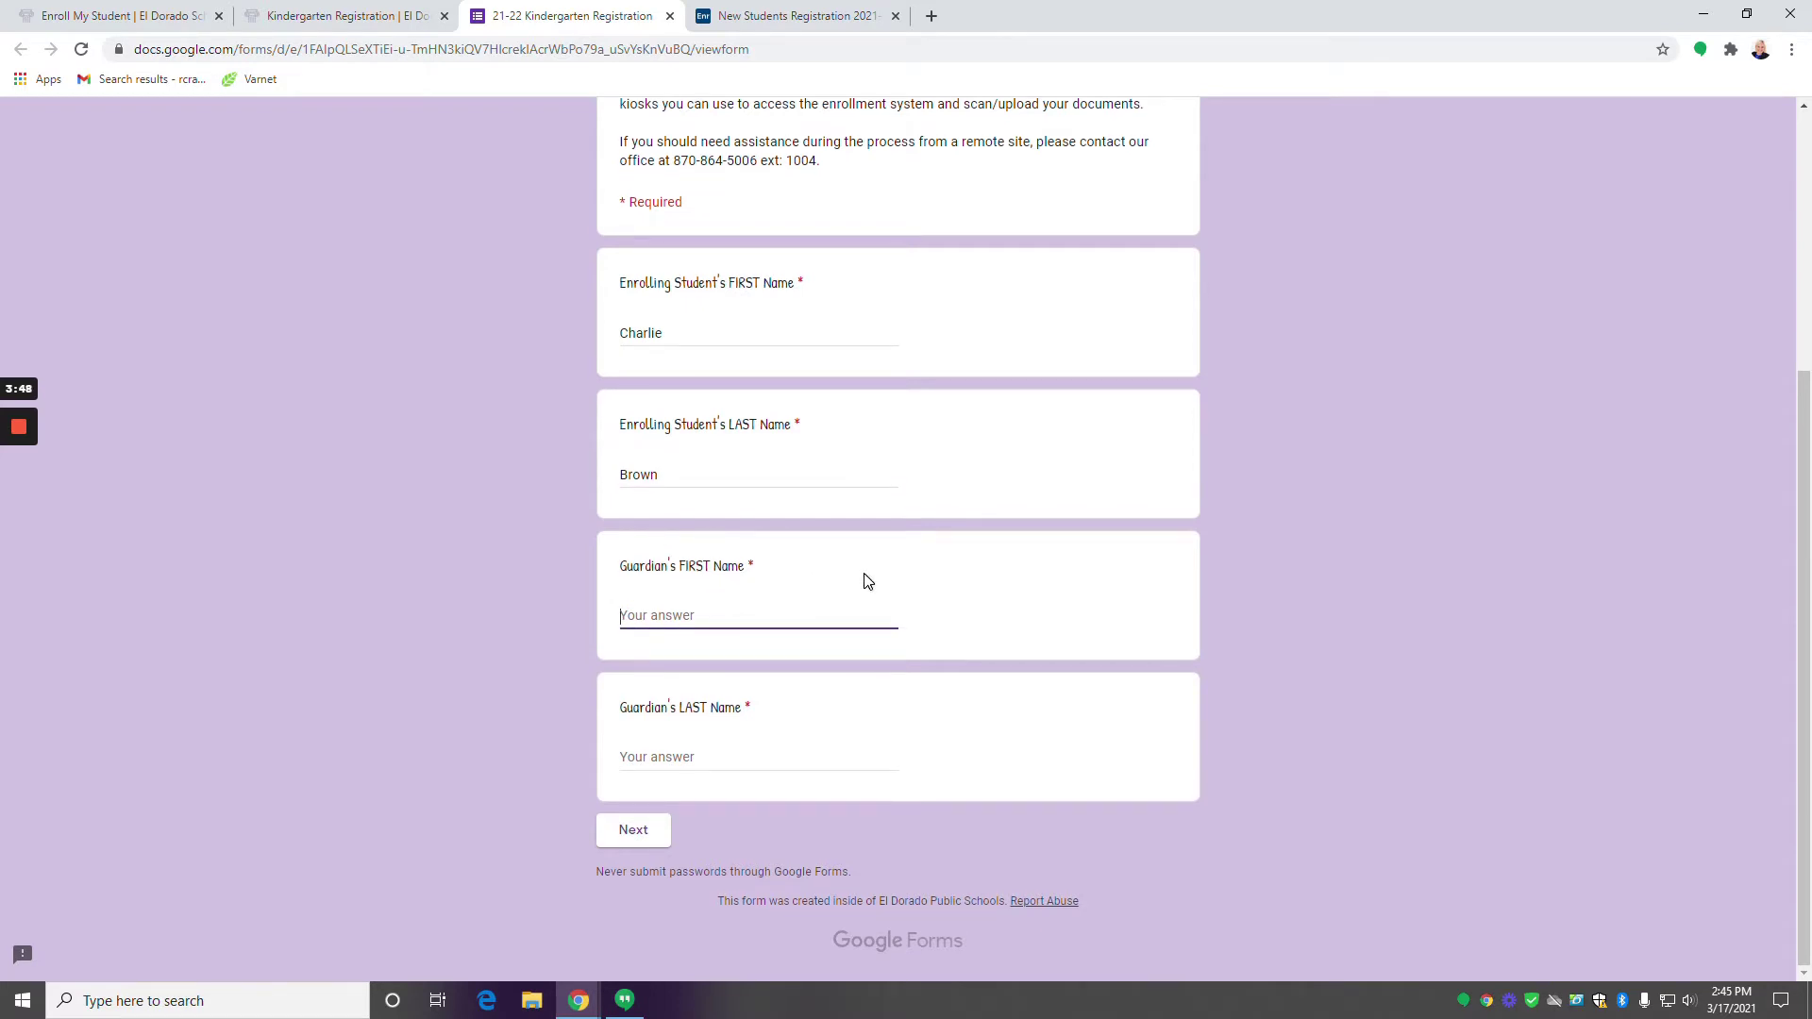
pyautogui.write('Sally')
pyautogui.press('Tab')
pyautogui.write('Br')
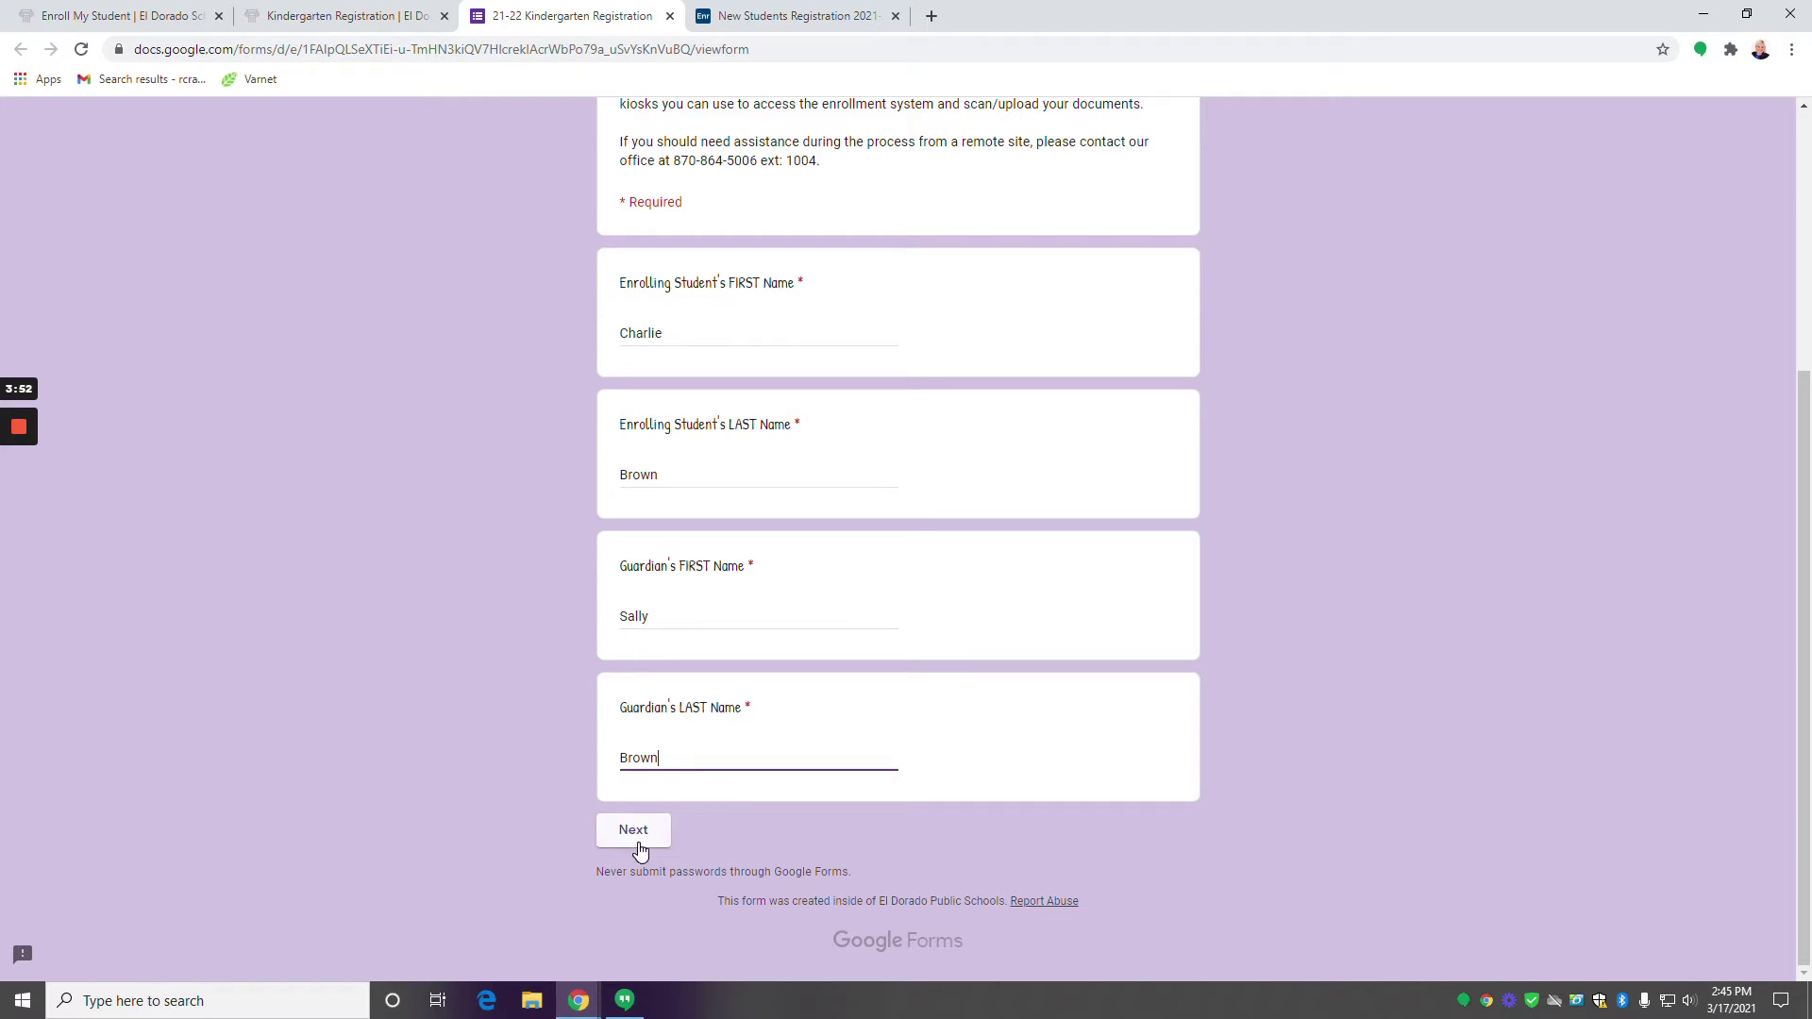
pyautogui.click(639, 840)
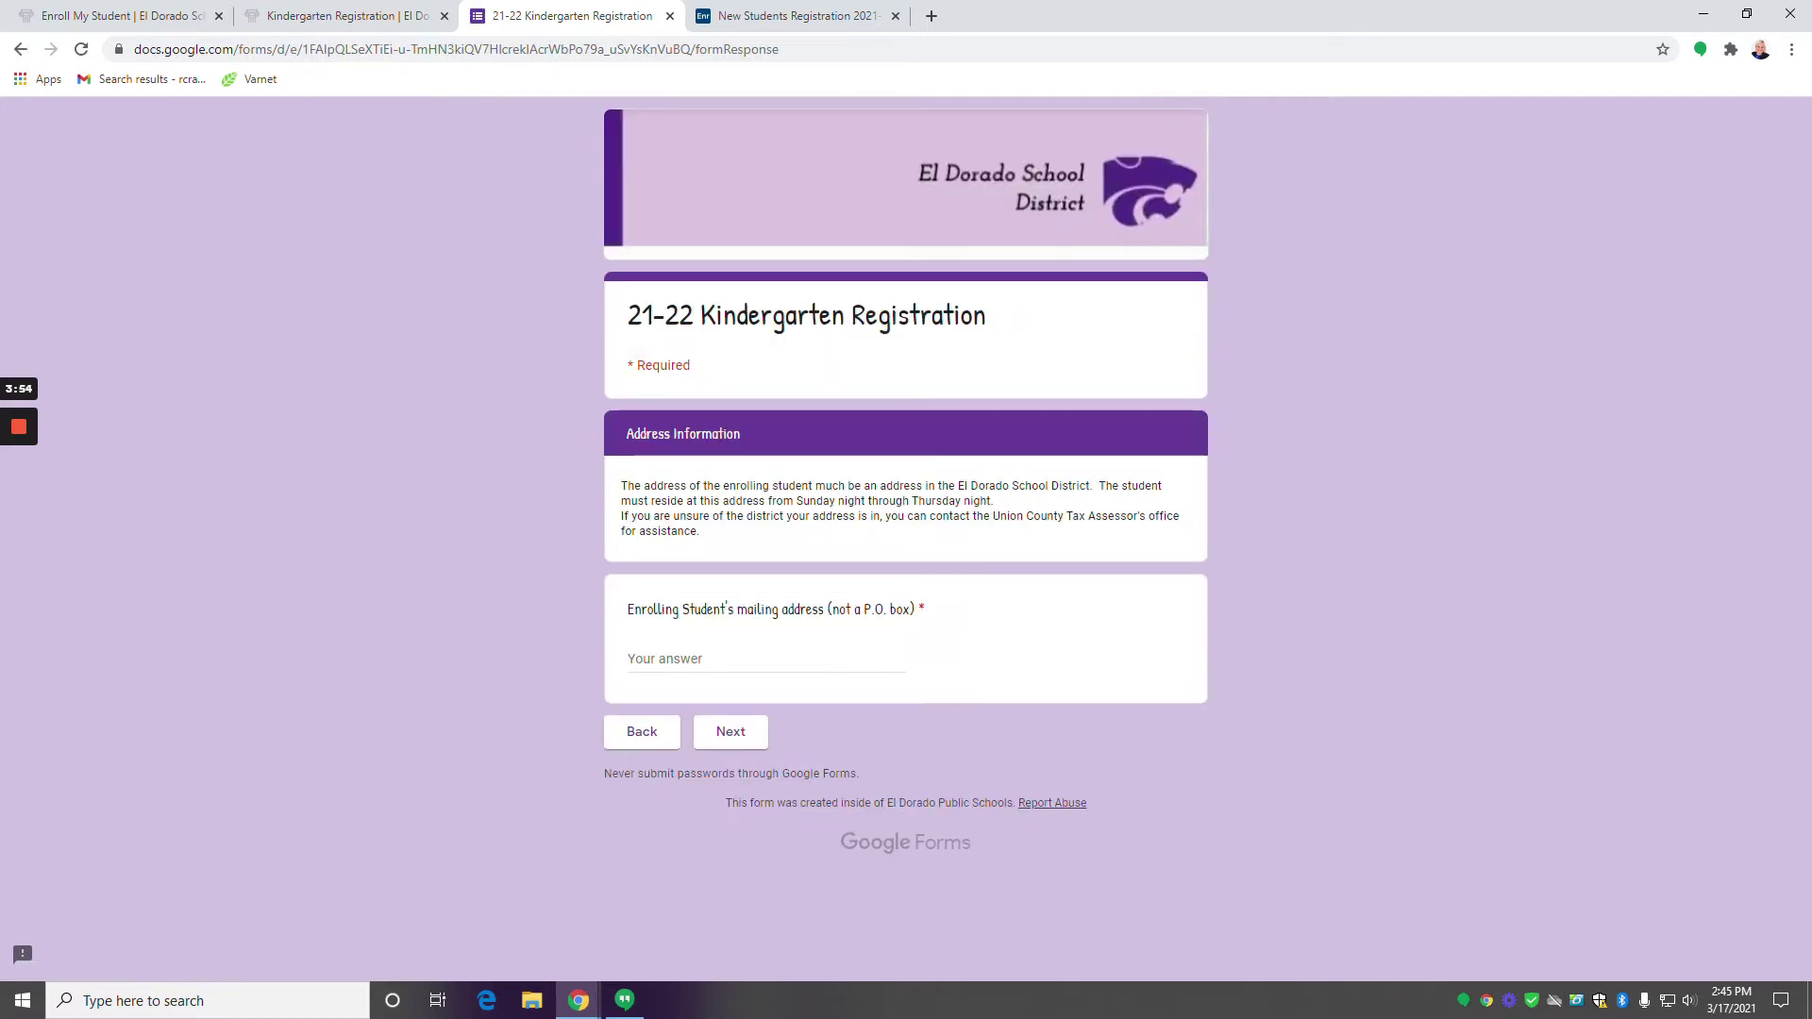
# Enter the student's full mailing address with street, city, state and ZIP, then continue.
pyautogui.click(765, 651)
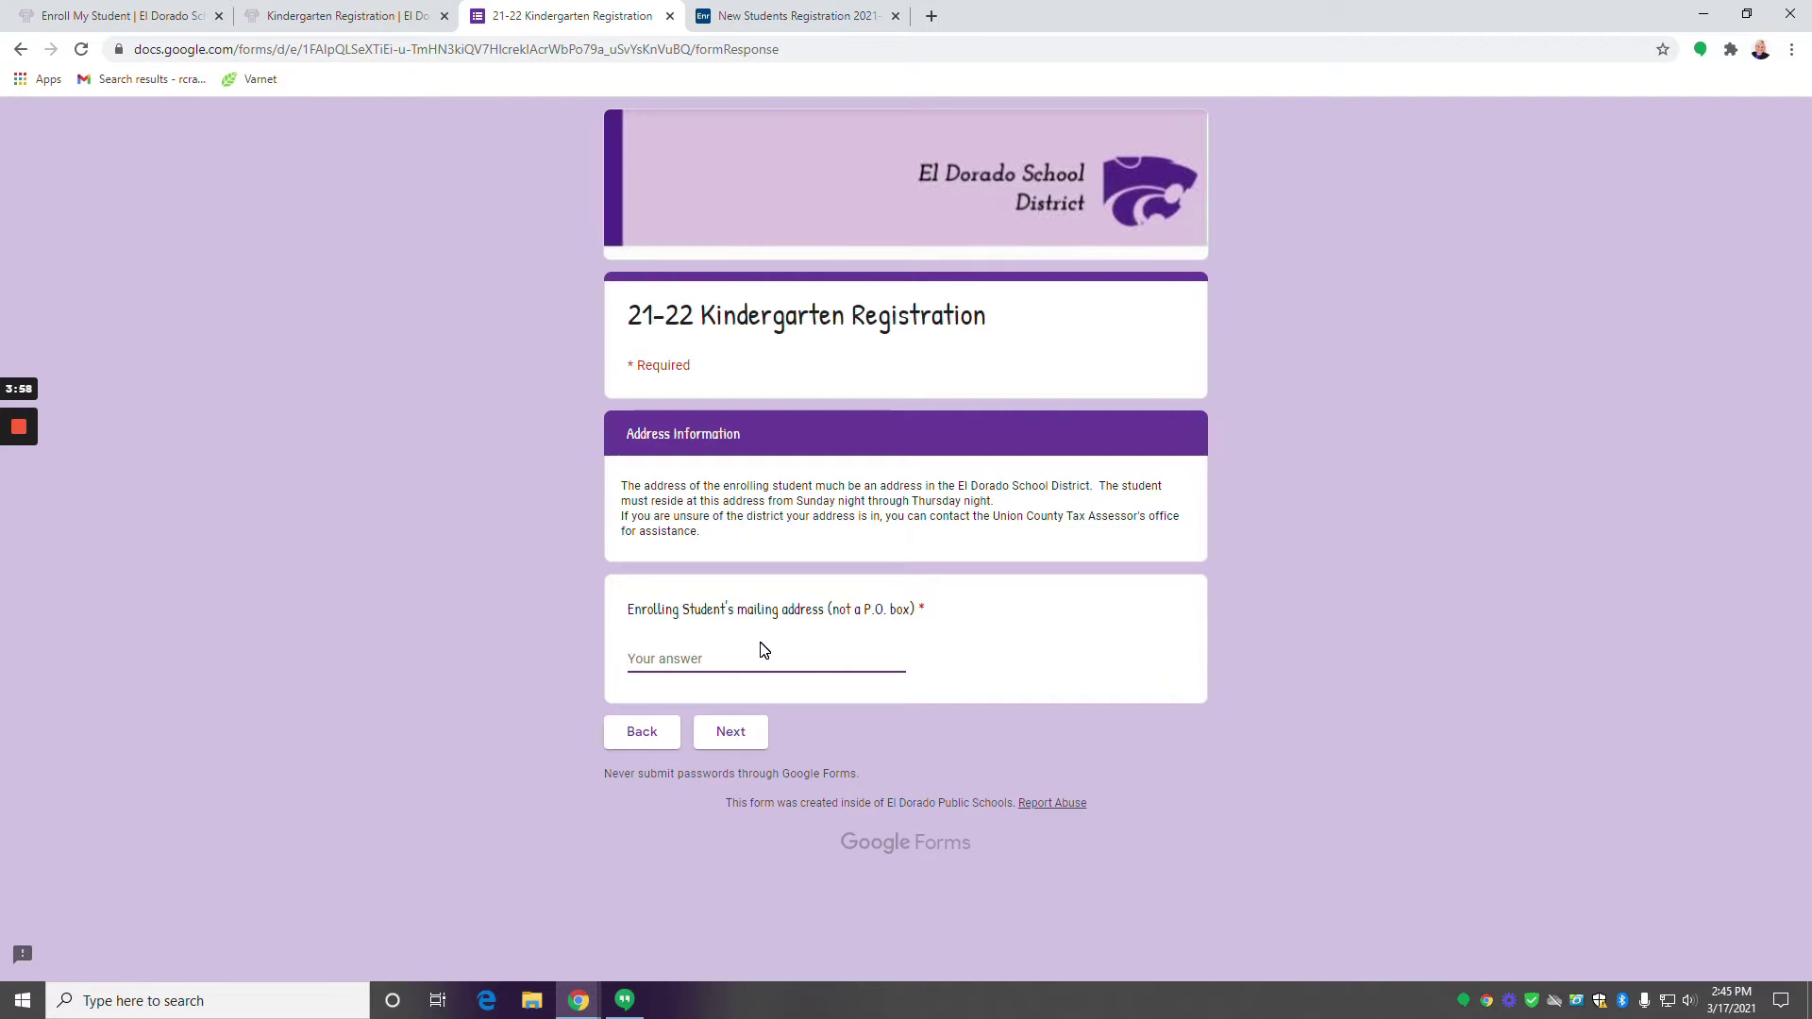
pyautogui.write('111 M')
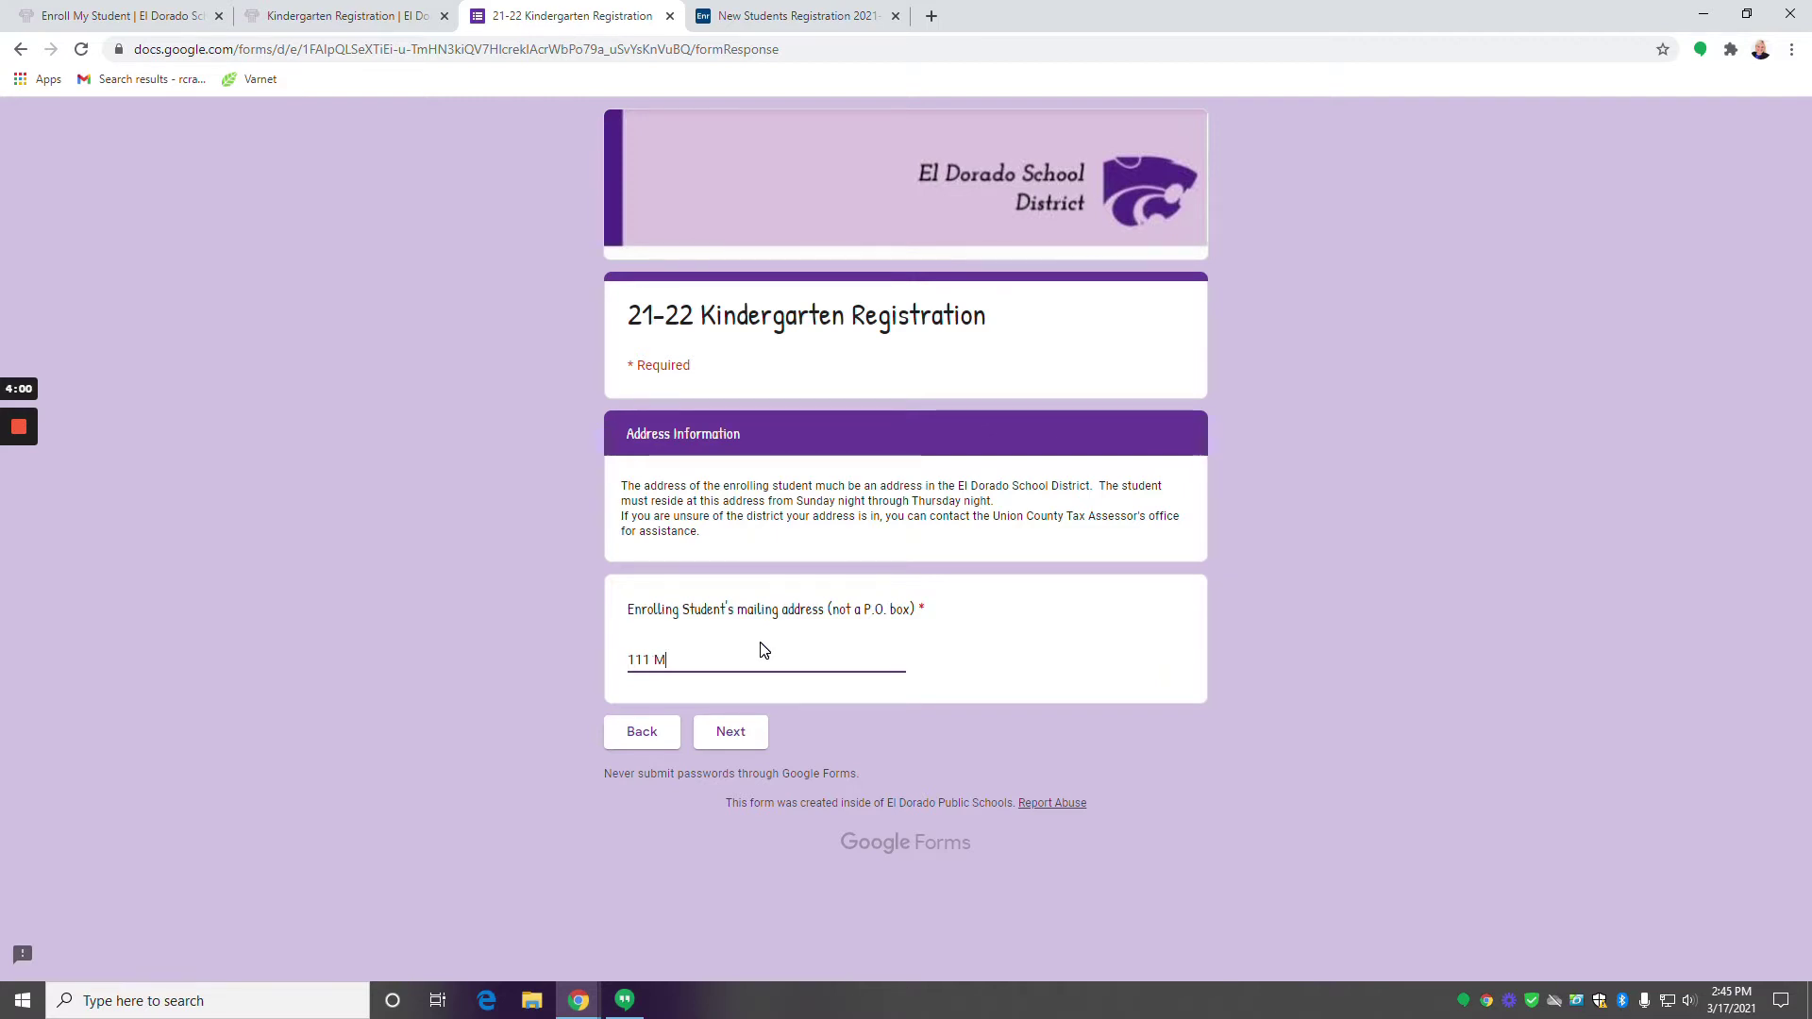
pyautogui.write('ain Street E')
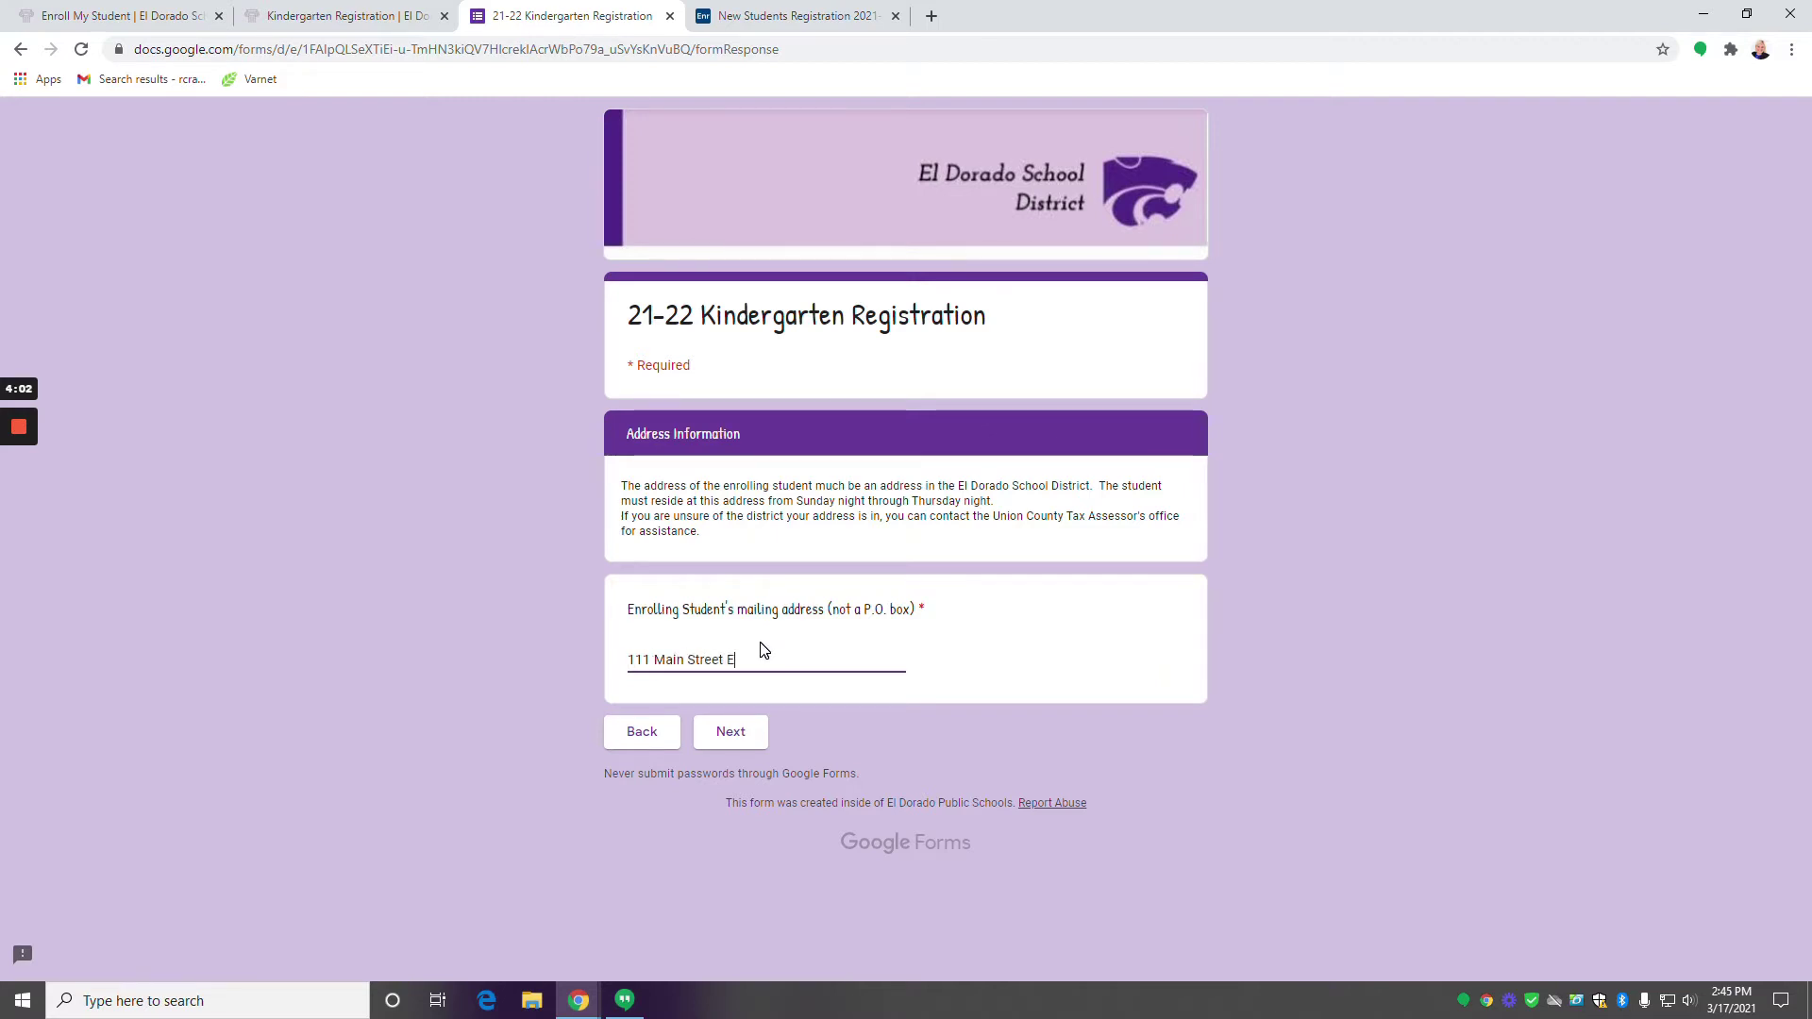
pyautogui.write('l Dorado, AR 71730')
pyautogui.click(746, 734)
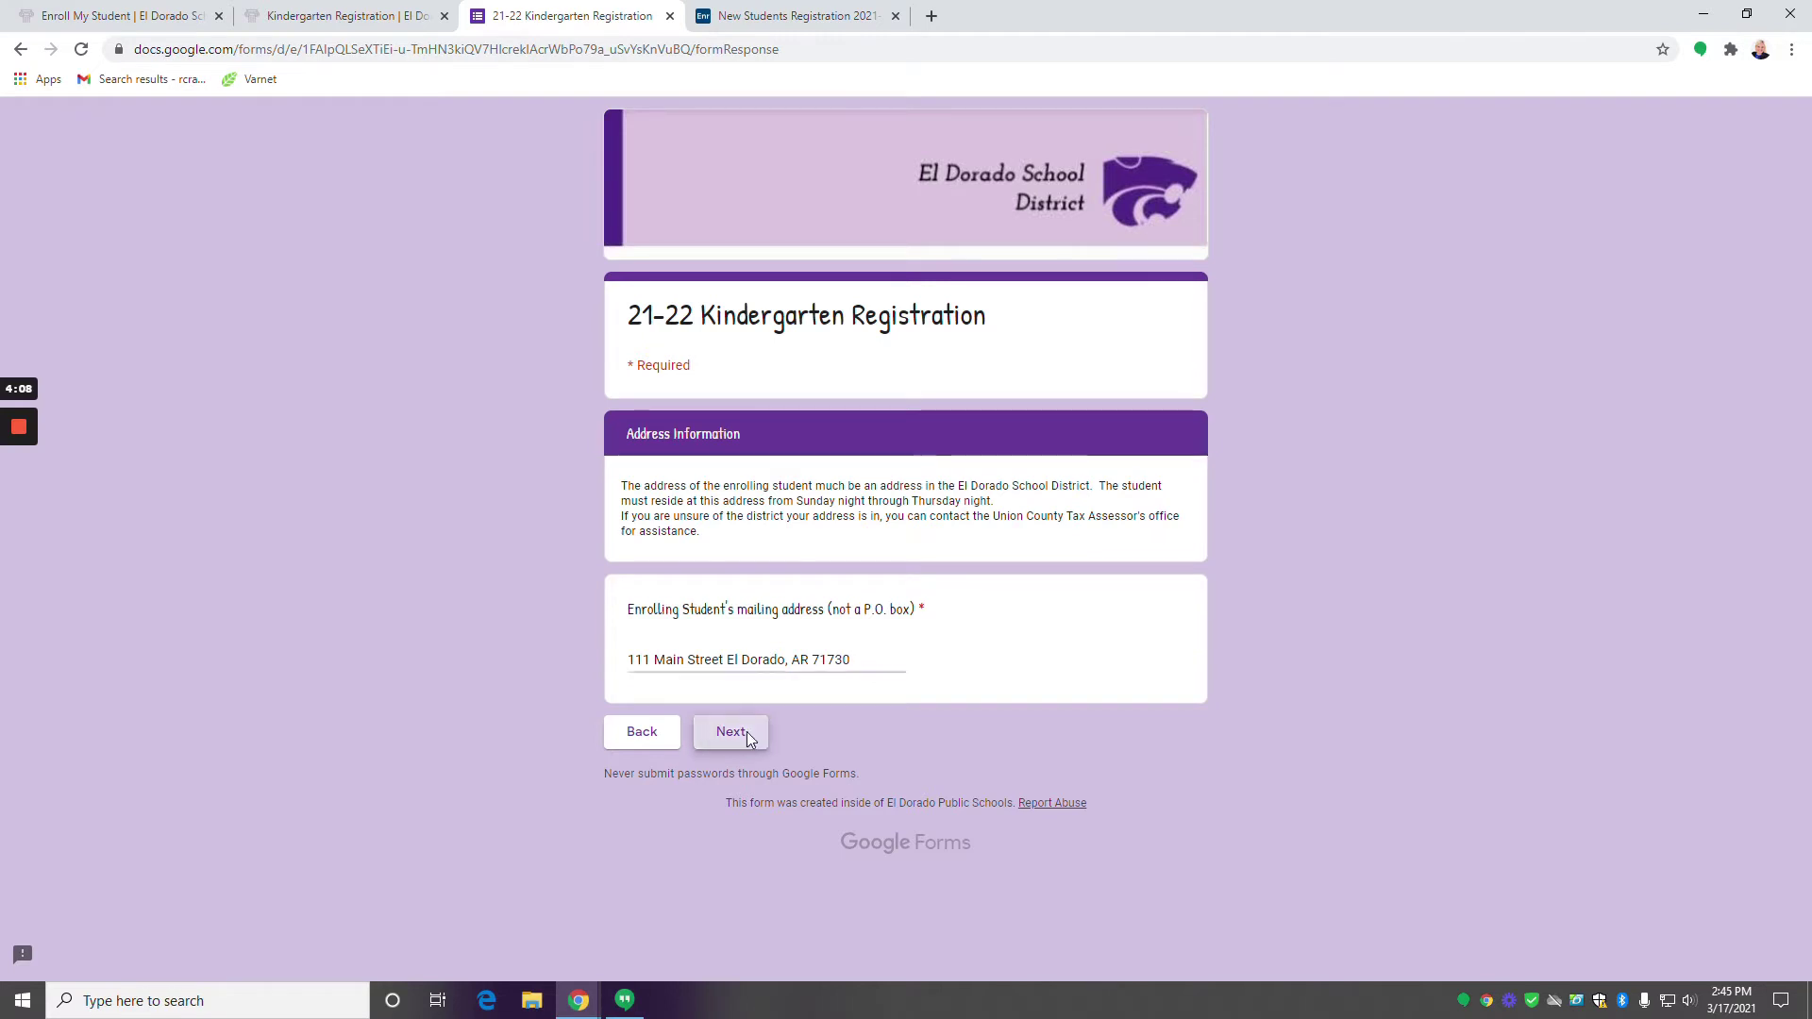
pyautogui.scroll(-3, 750, 736)
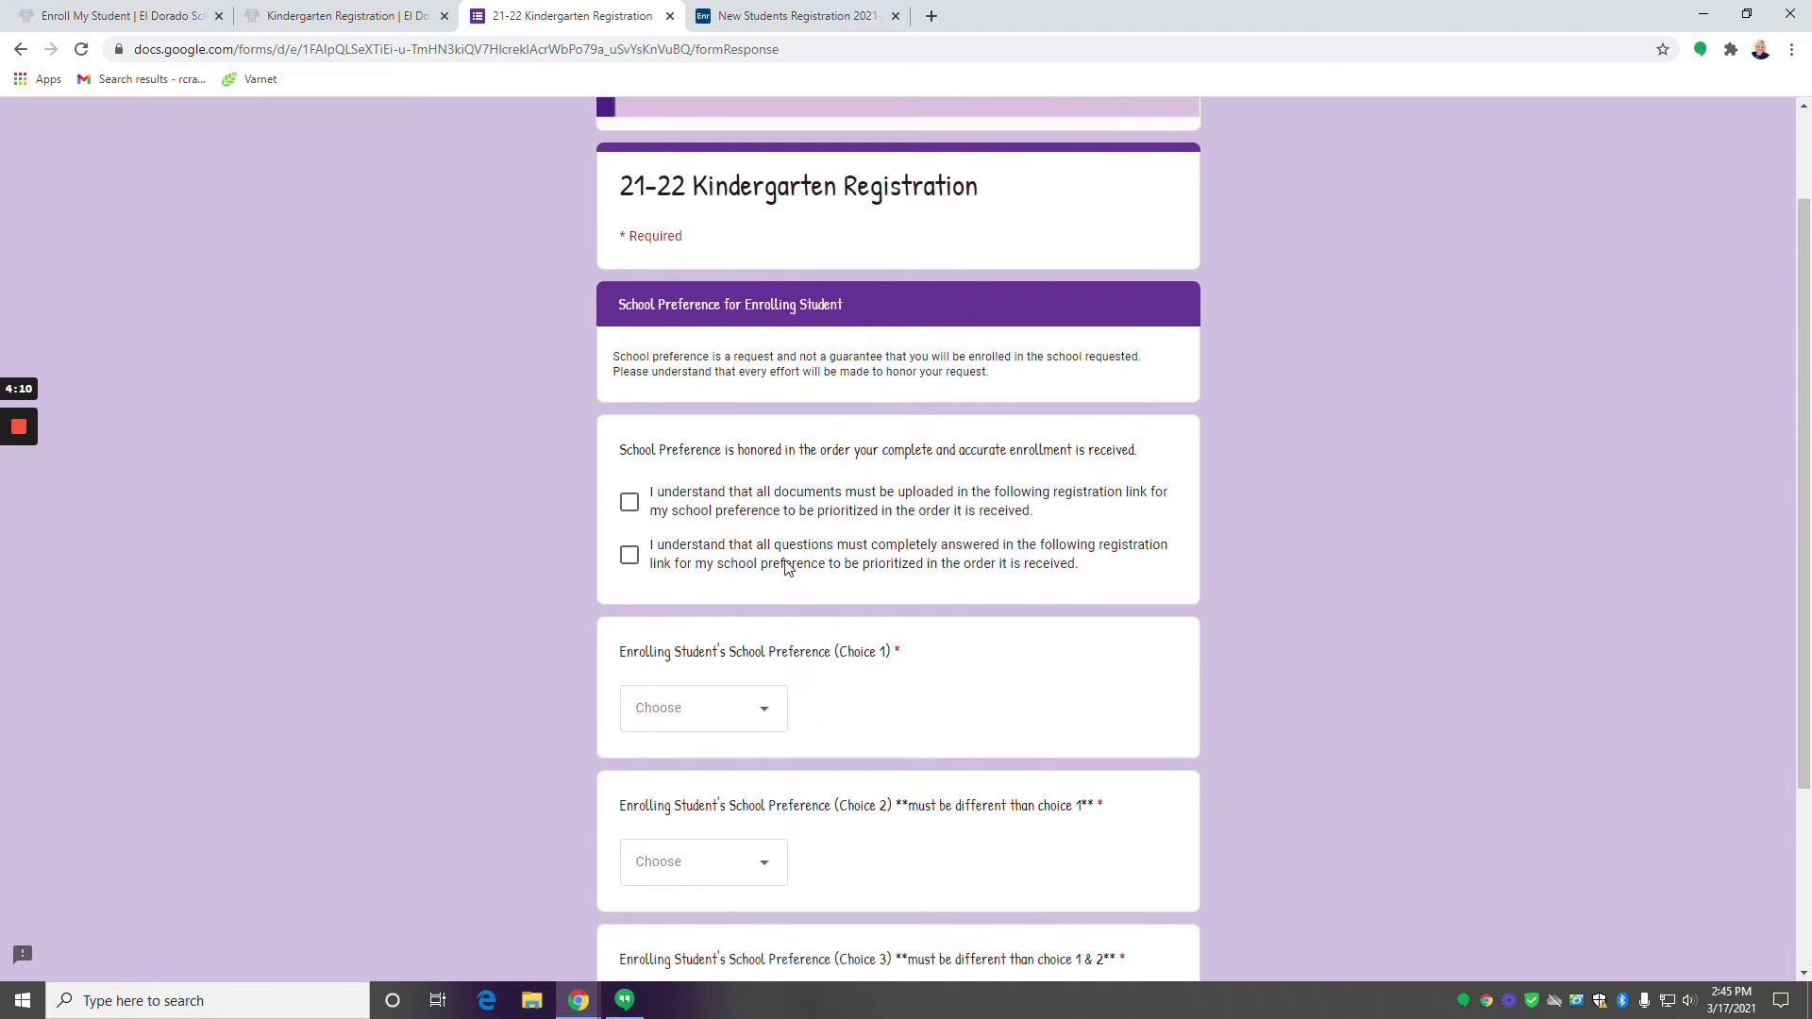
# Acknowledge that all documents must be uploaded and all questions answered.
pyautogui.scroll(-1, 786, 566)
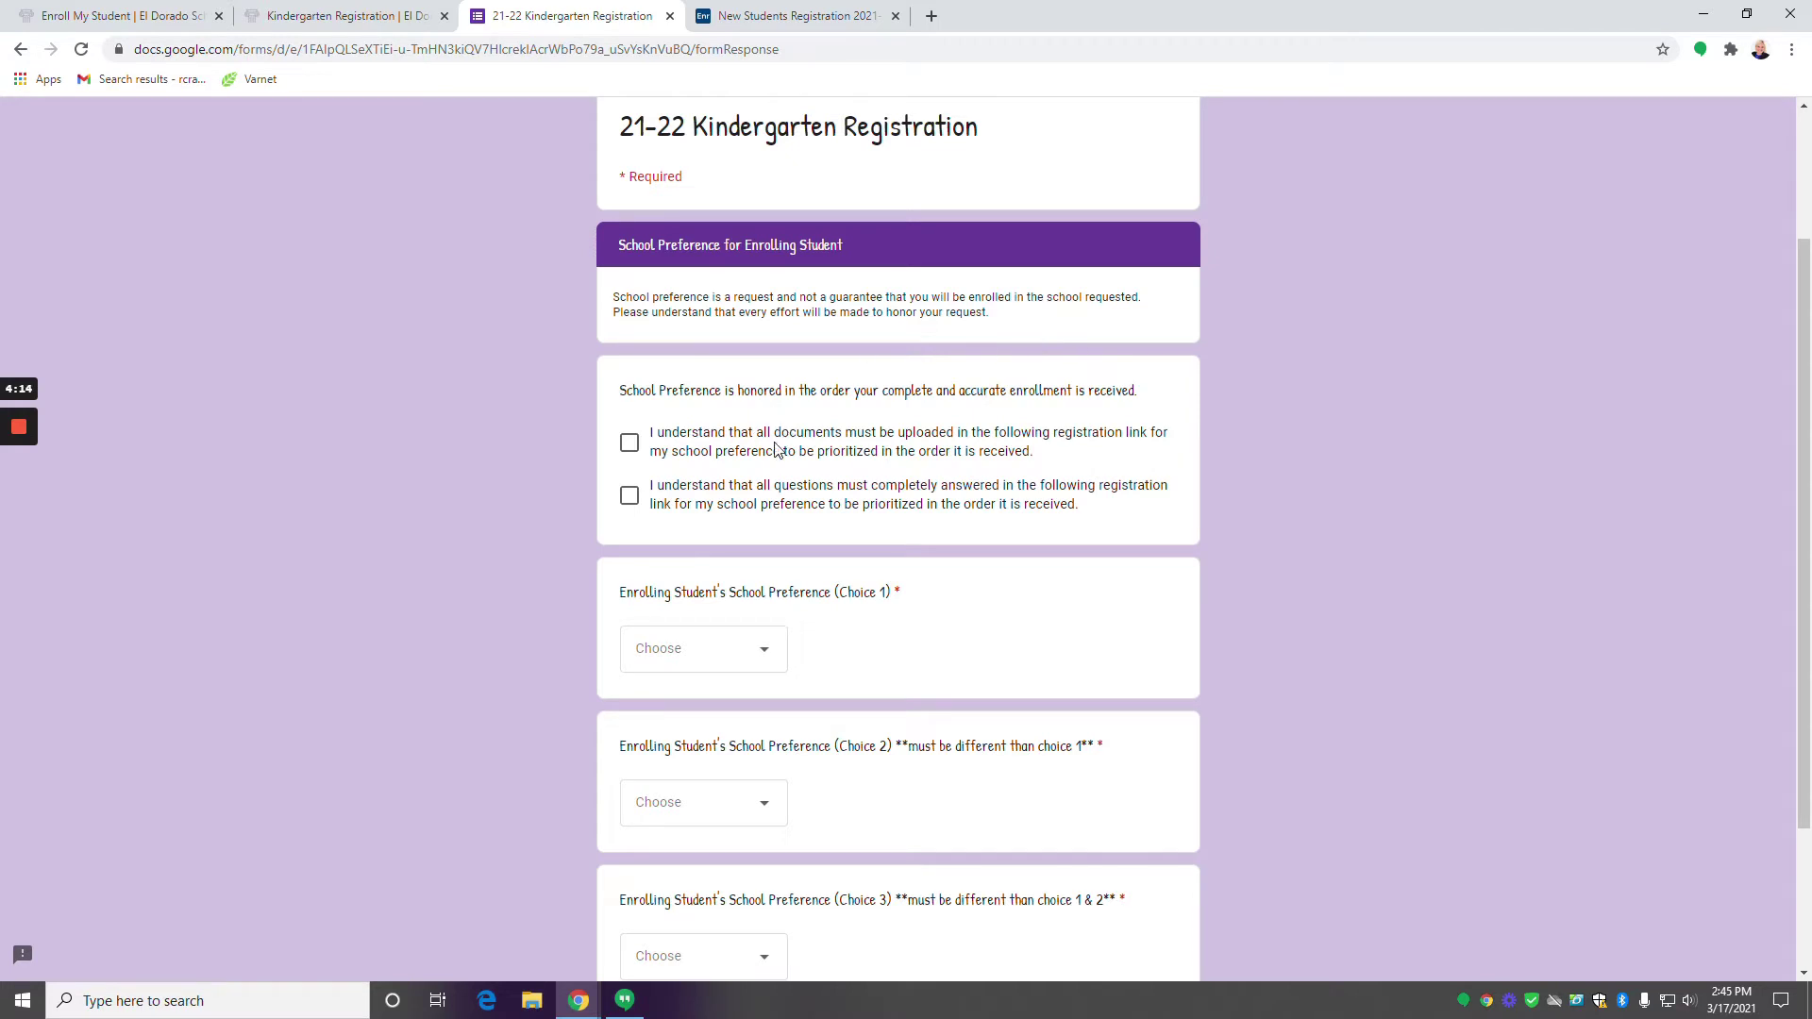
pyautogui.scroll(-1, 628, 448)
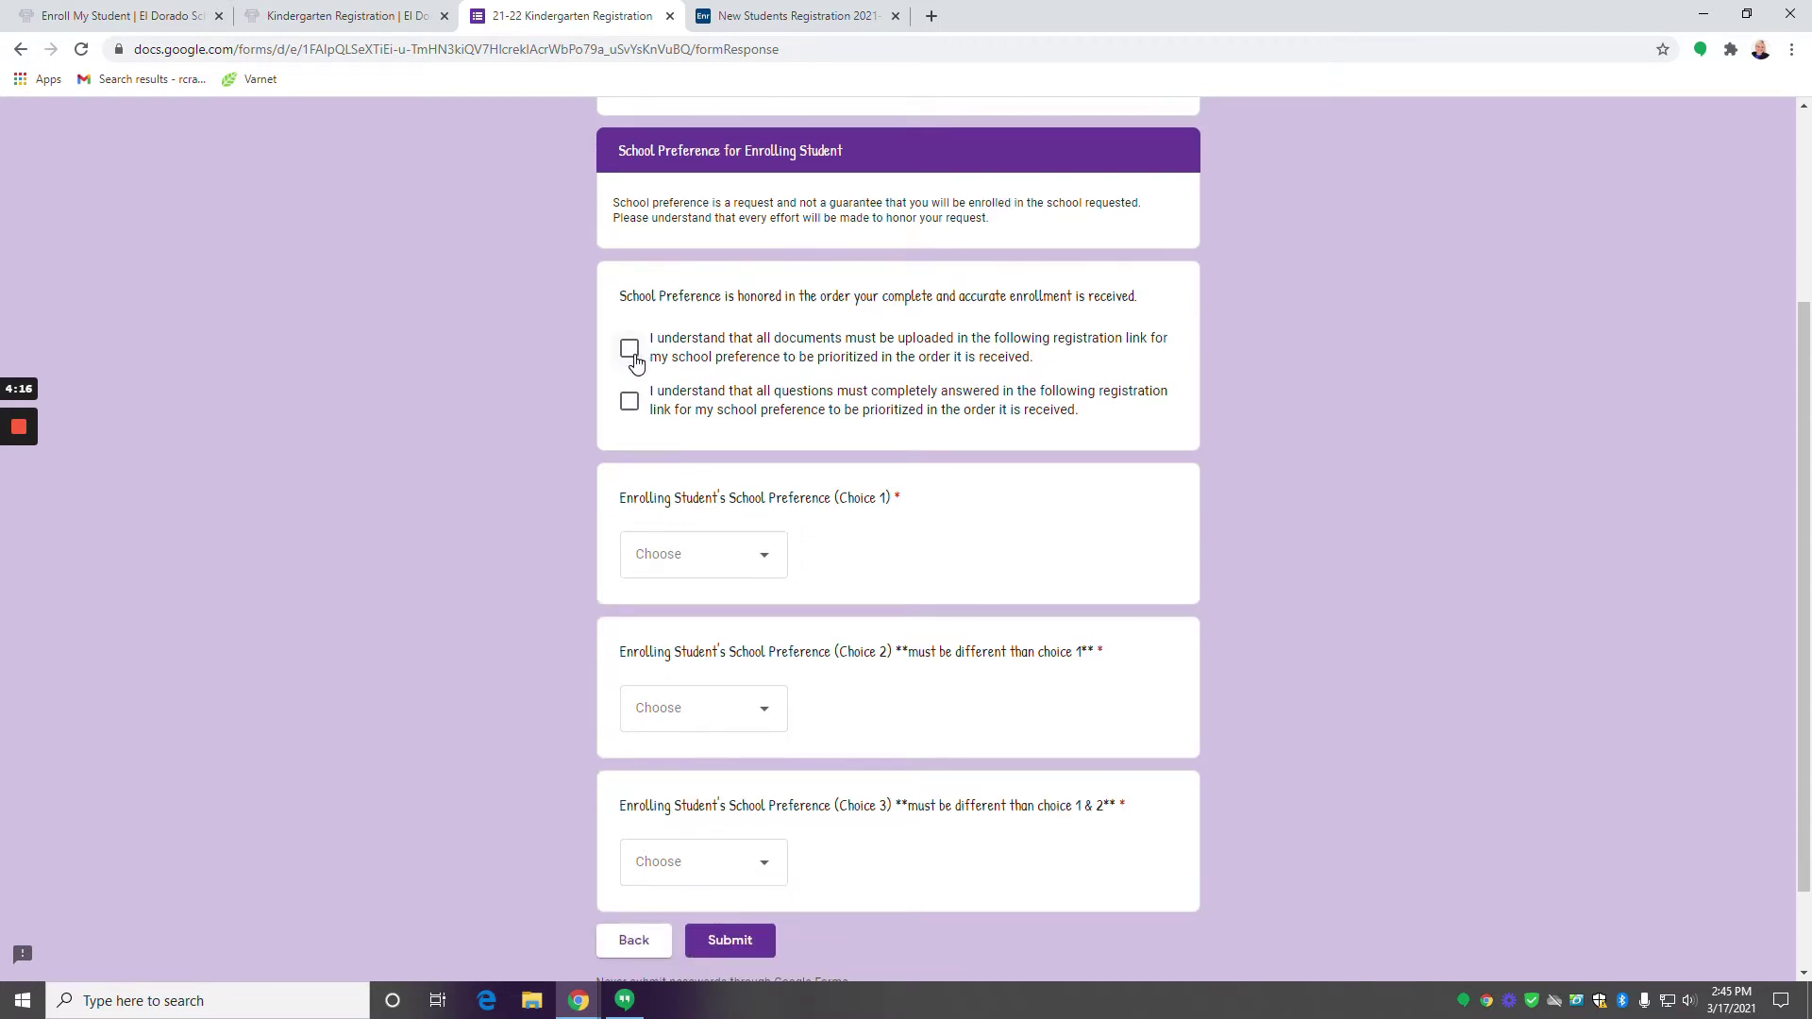
pyautogui.click(631, 359)
pyautogui.click(630, 403)
pyautogui.scroll(-1, 830, 447)
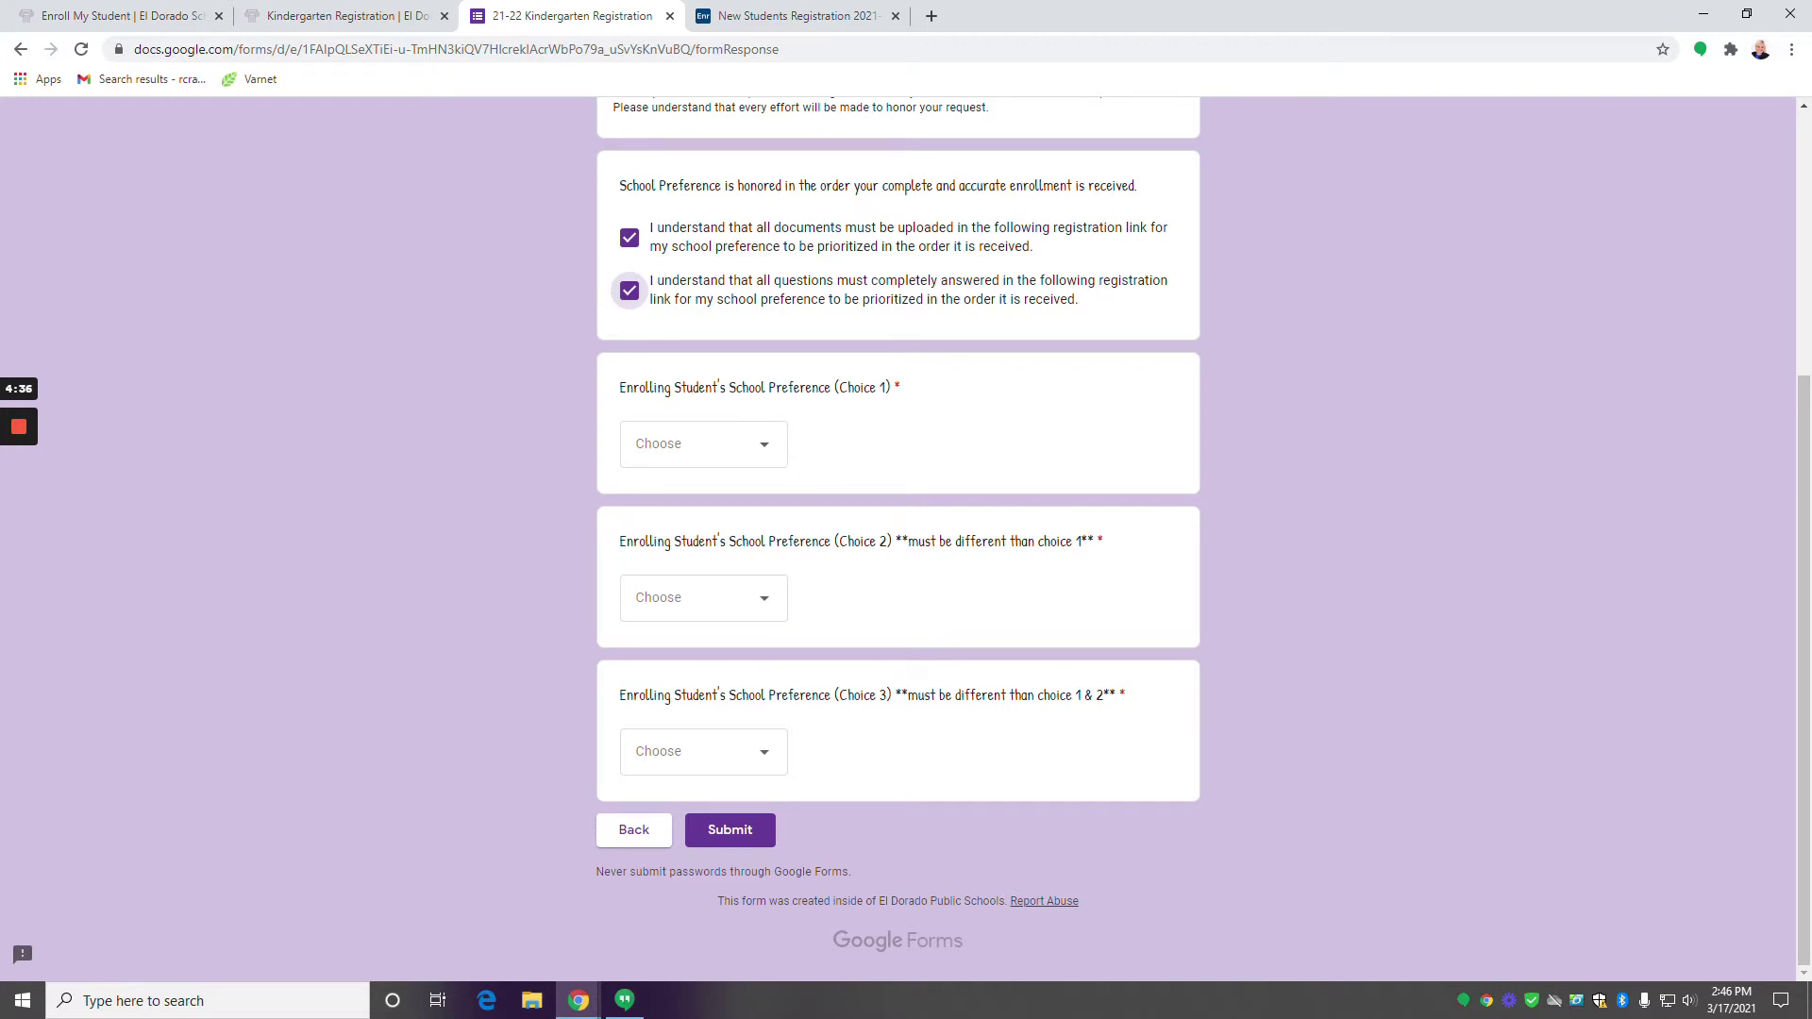
# Rank Northwest, Yocum and Hugh Goodwin as school choices 1–3 and submit the form.
pyautogui.click(765, 459)
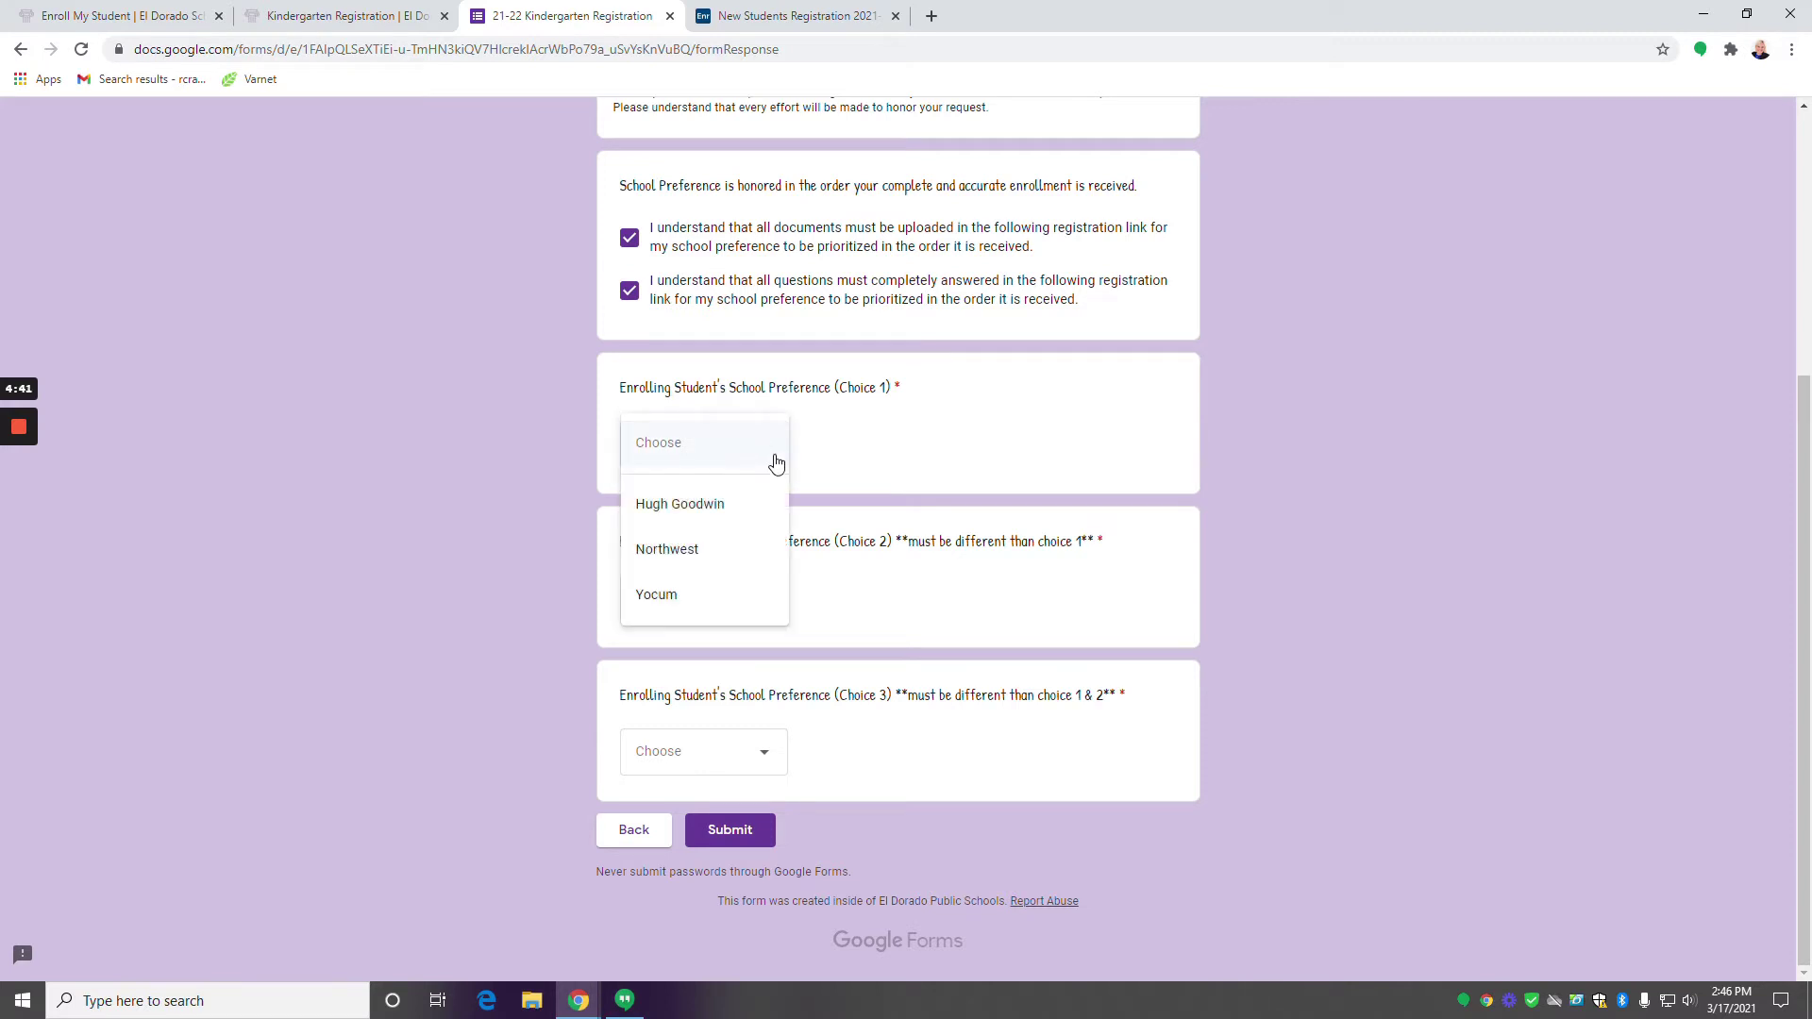
pyautogui.click(734, 558)
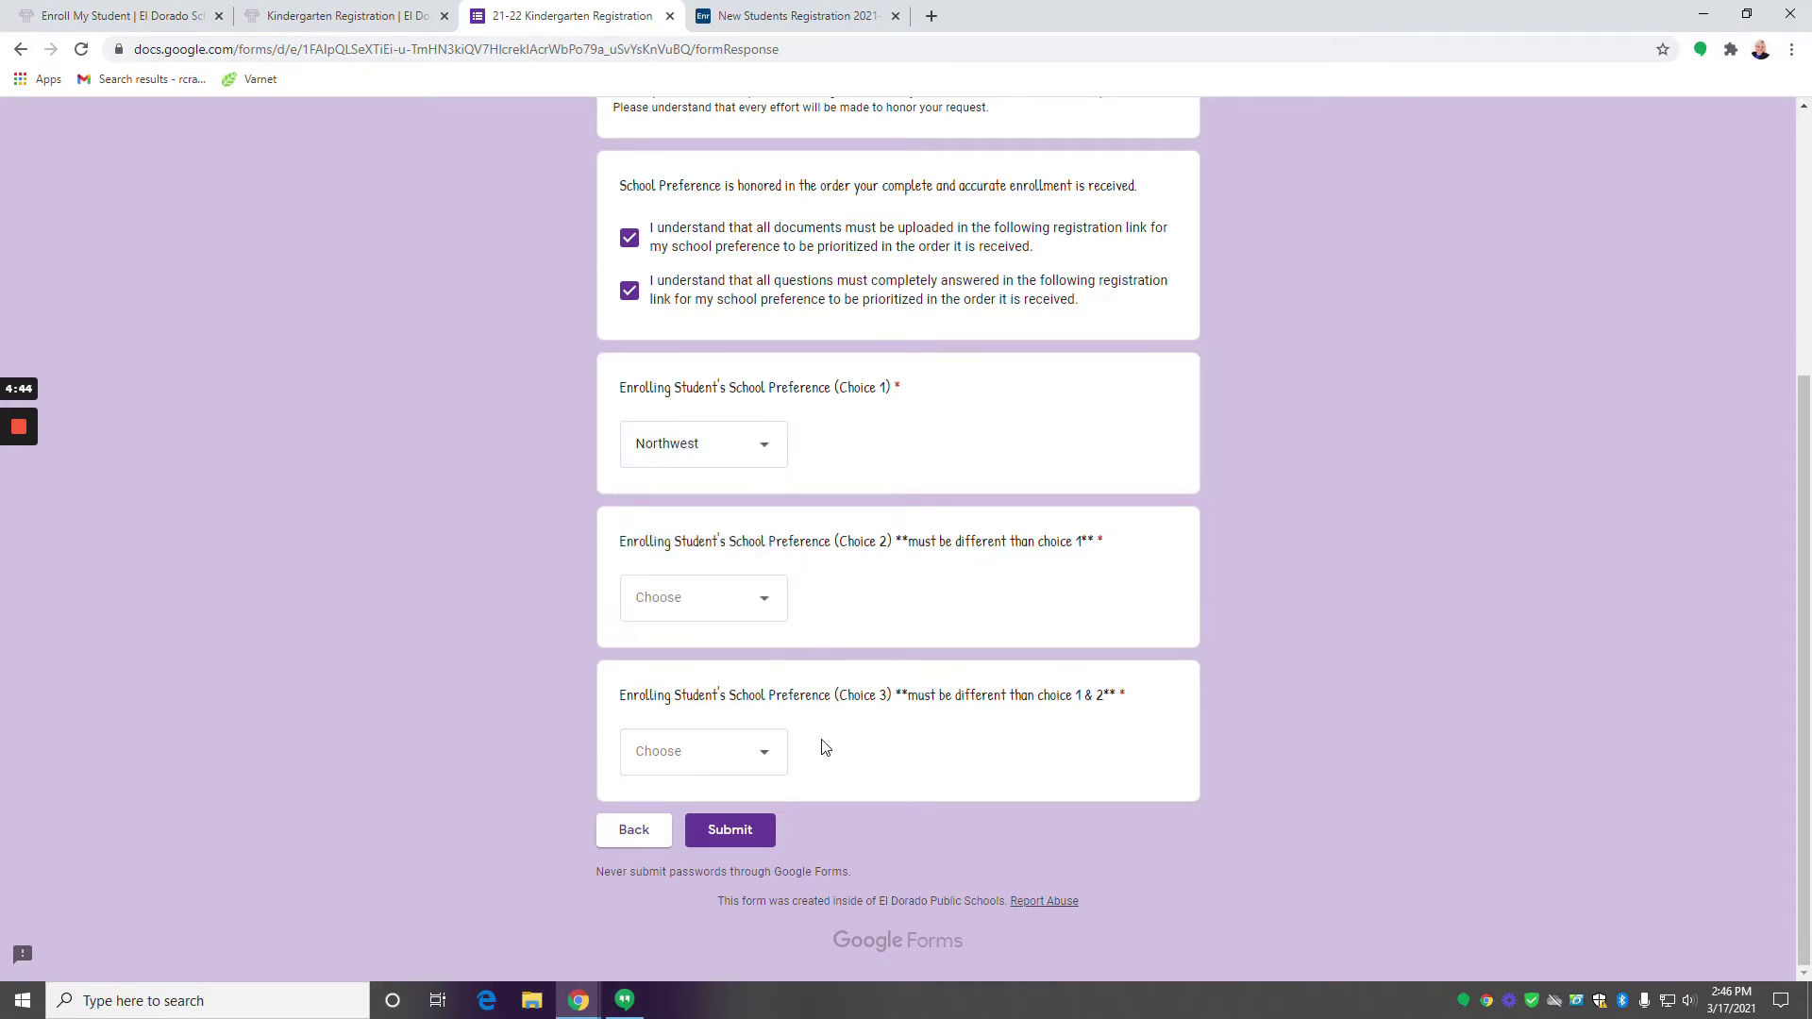
pyautogui.click(767, 606)
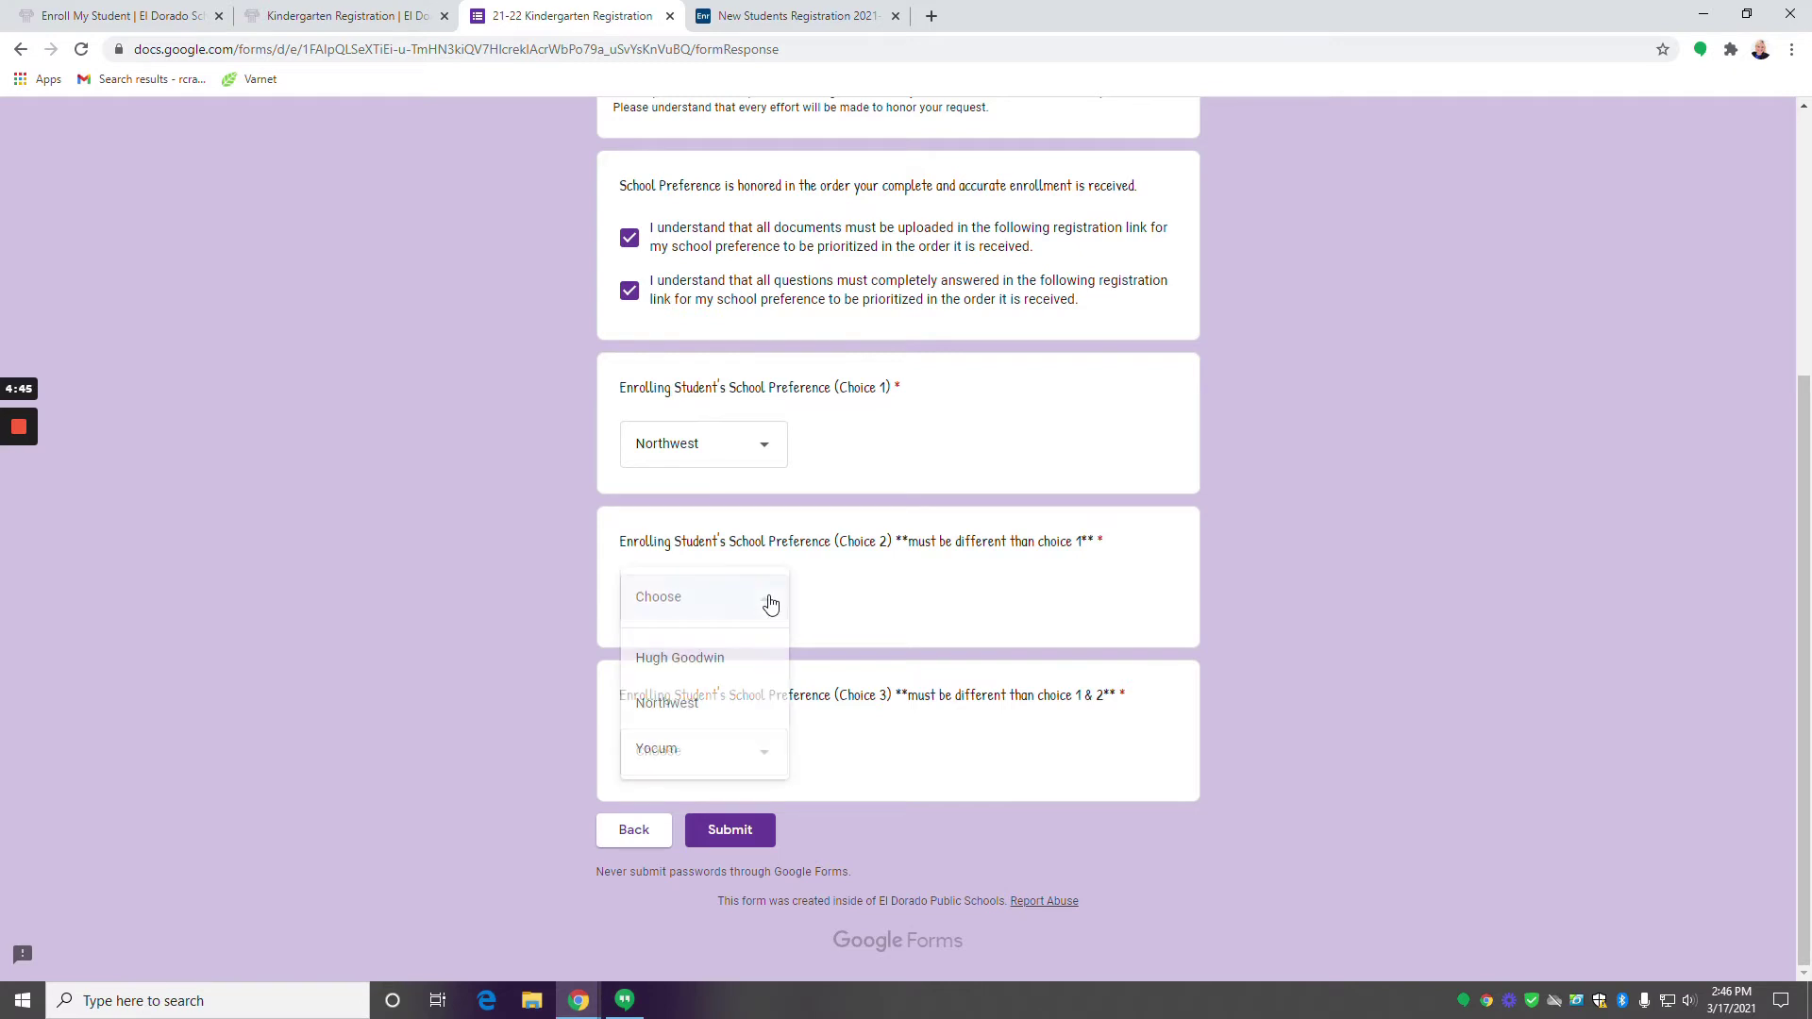
pyautogui.click(745, 745)
pyautogui.click(753, 774)
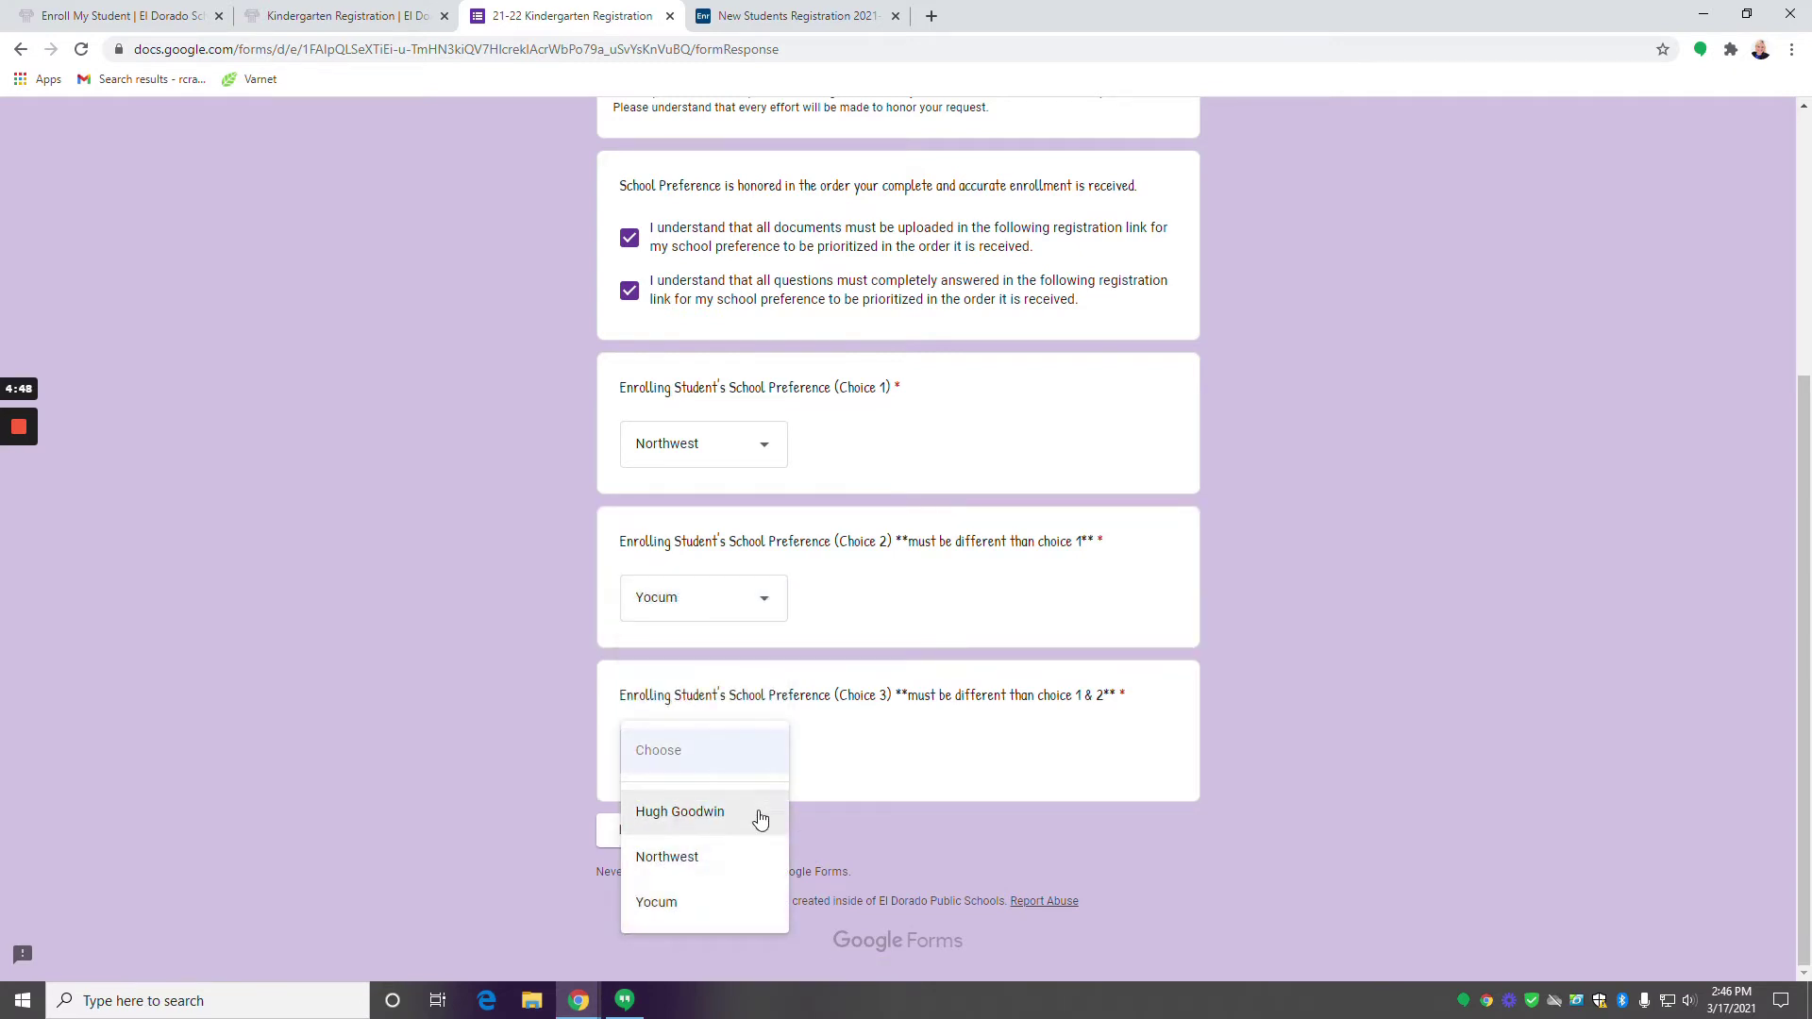
pyautogui.click(751, 814)
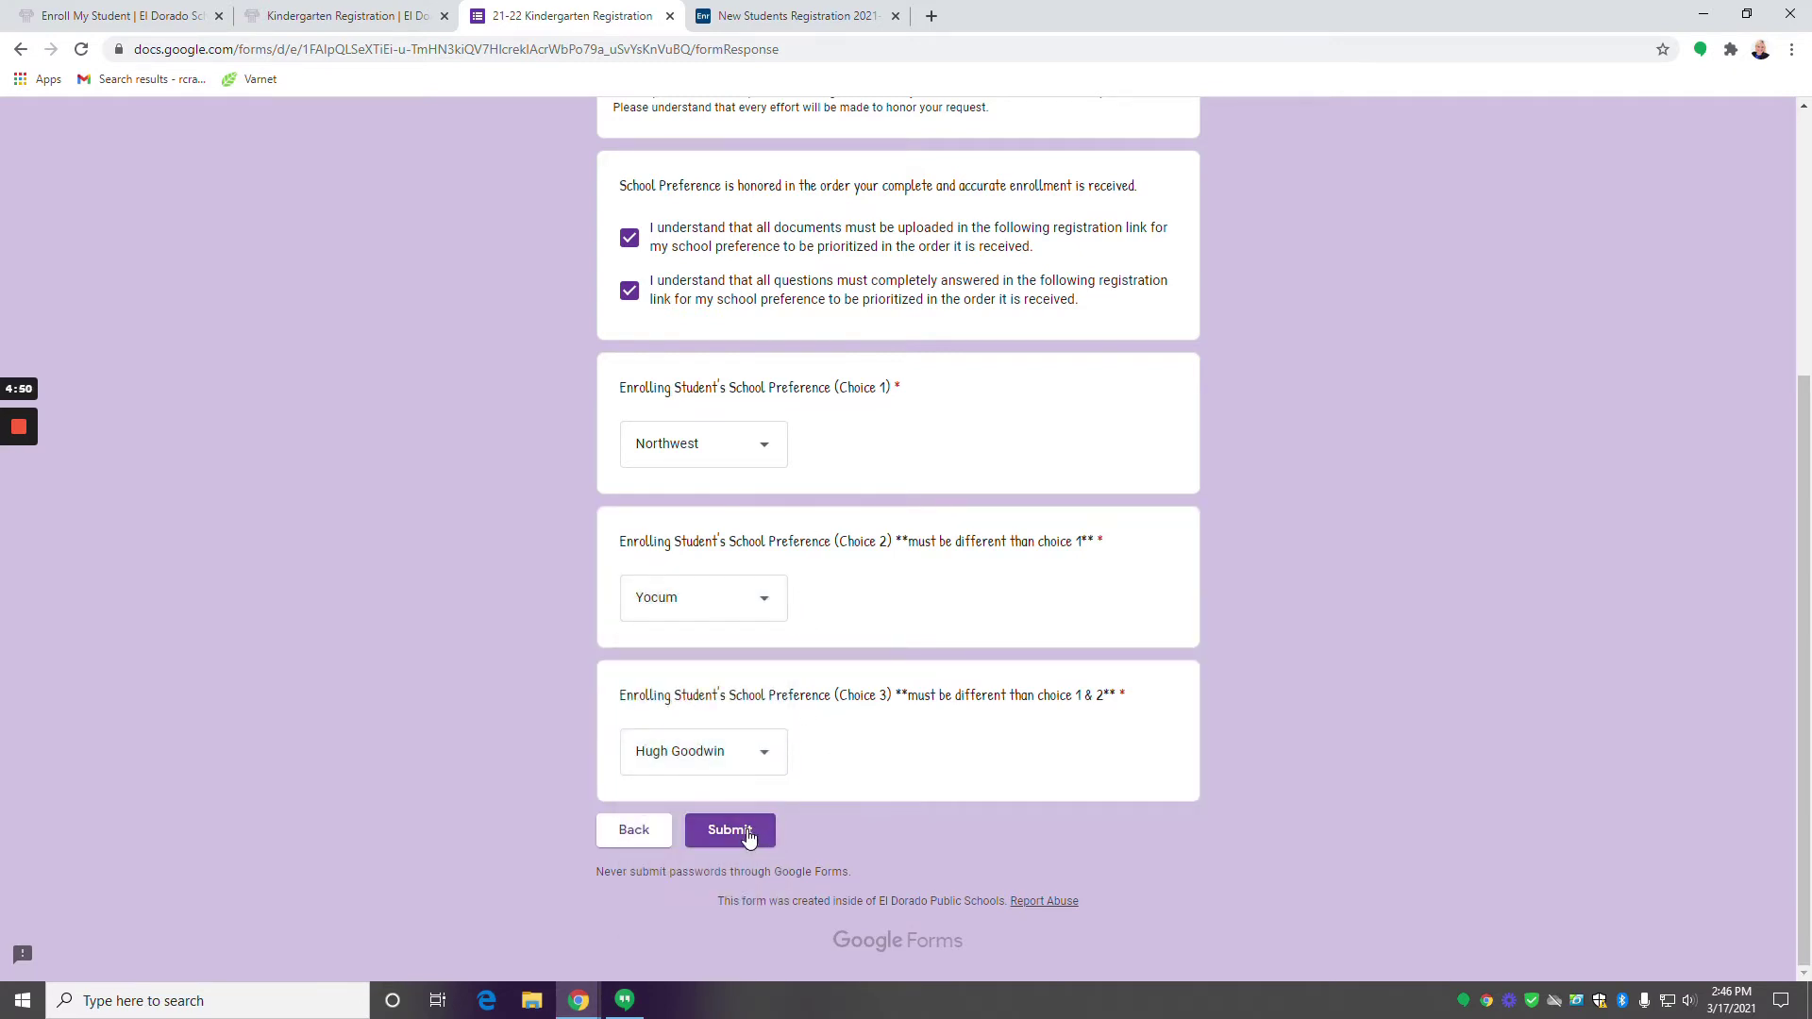
pyautogui.click(747, 828)
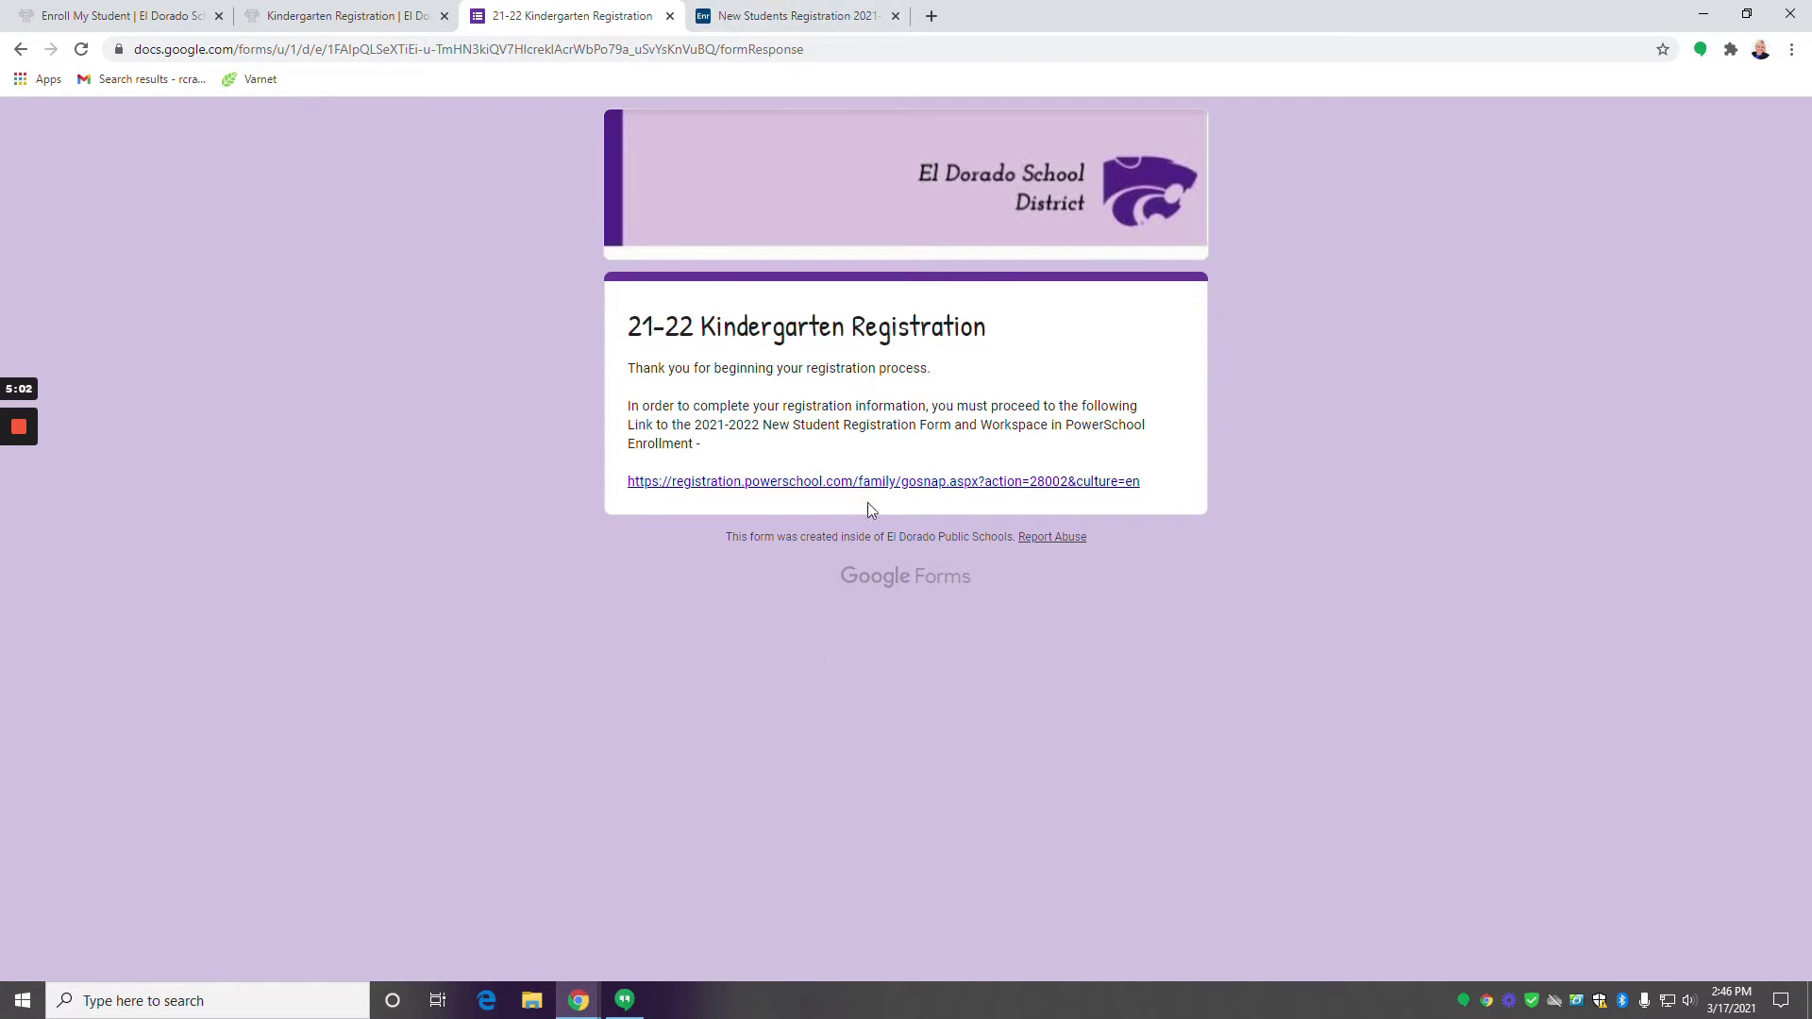
# Switch to the New Students Registration tab and continue past the Introduction page.
pyautogui.click(772, 17)
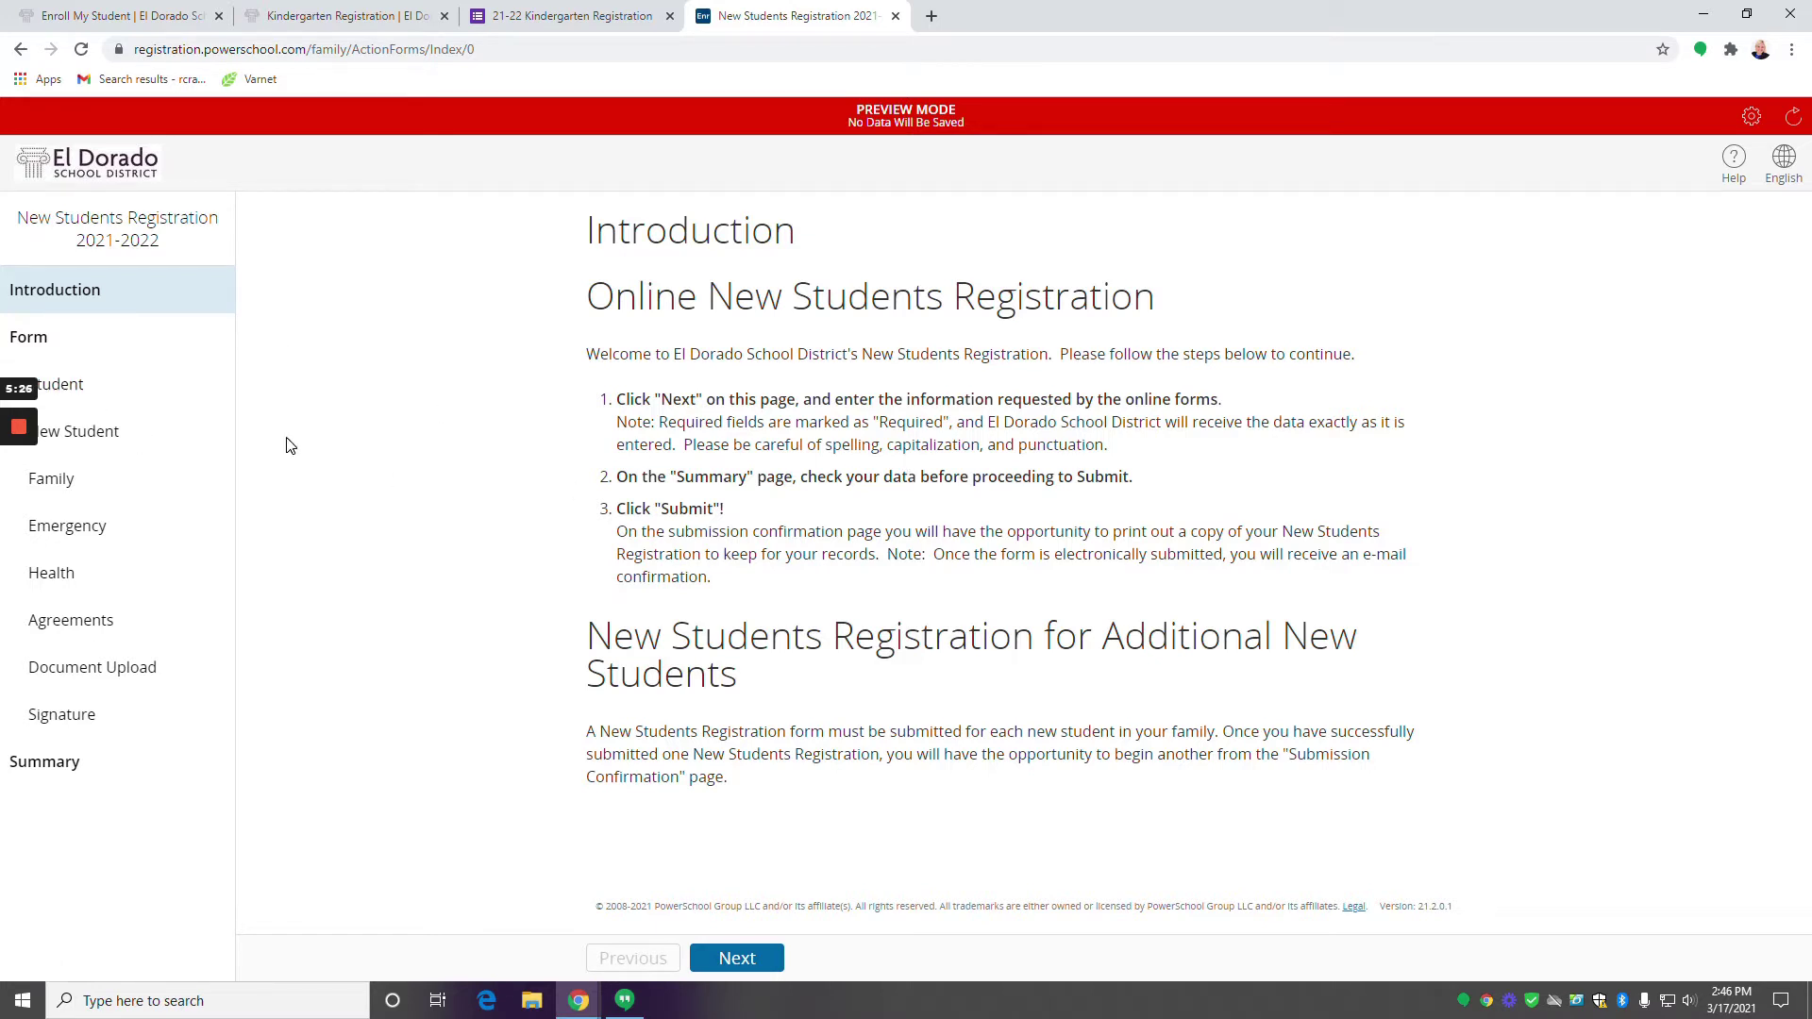
pyautogui.click(757, 957)
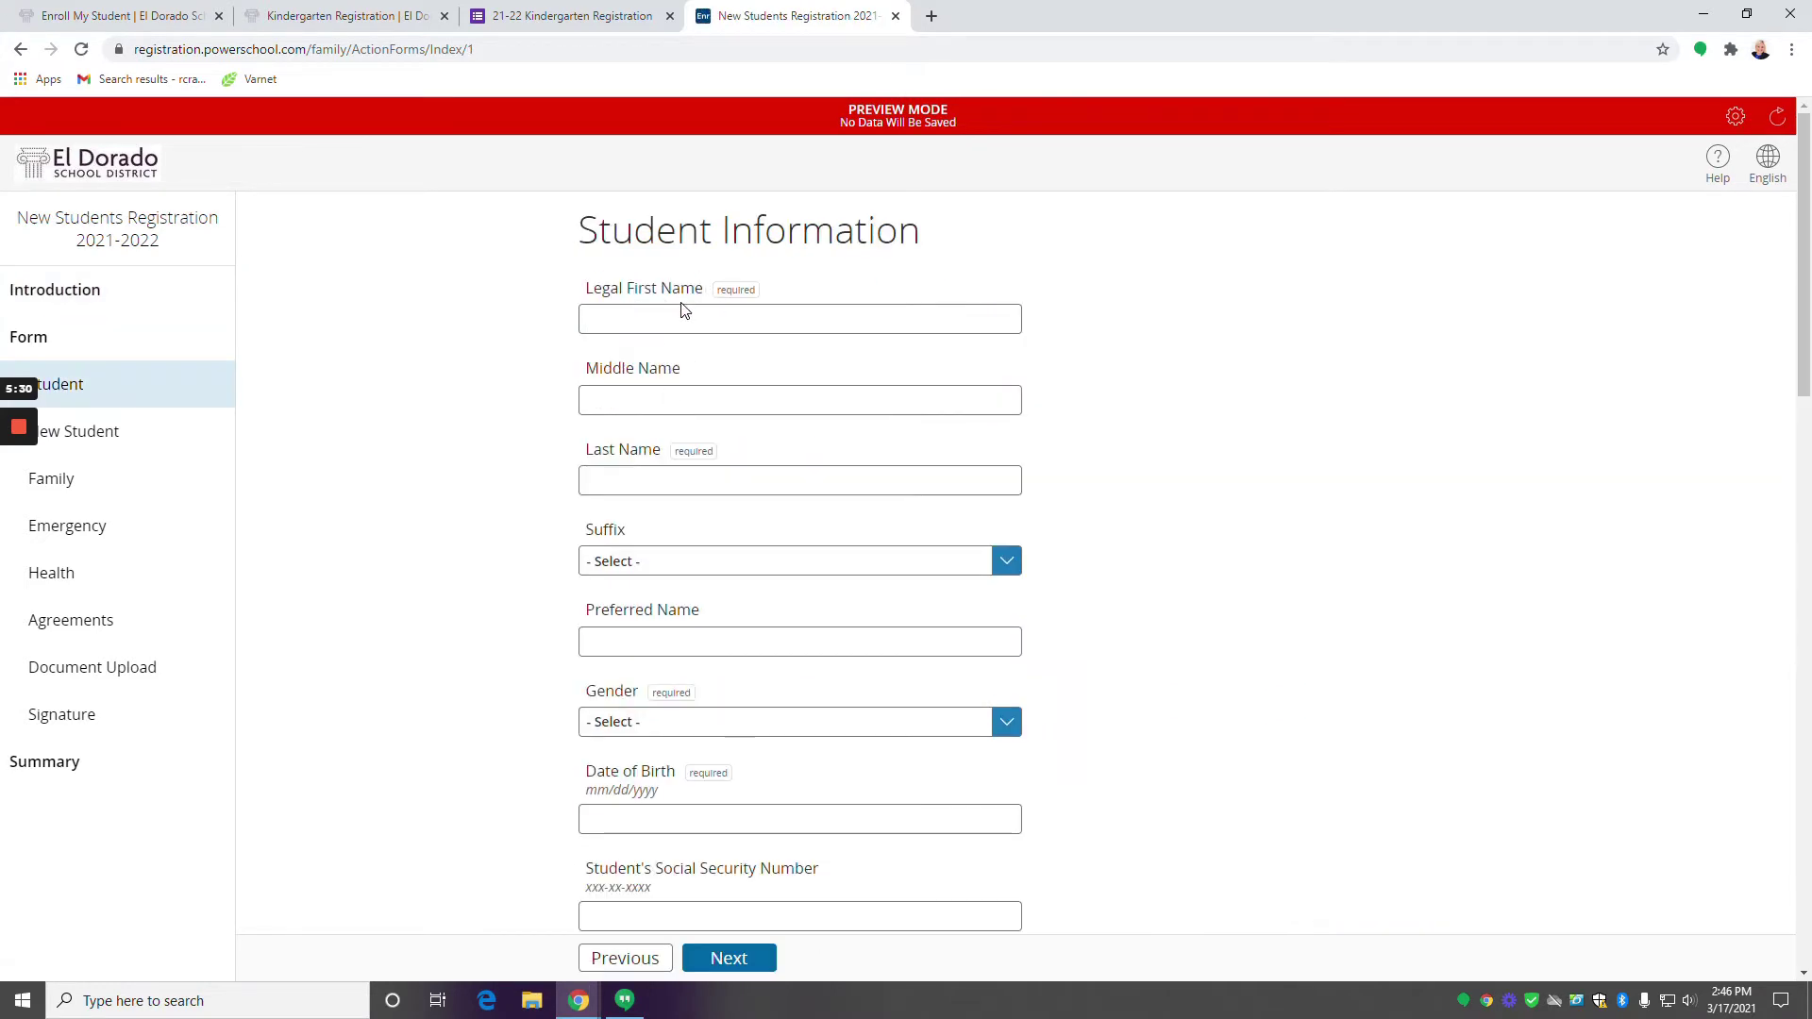
# Enter the student's legal name, set gender to Male and birth date 01/01/2021.
pyautogui.click(687, 311)
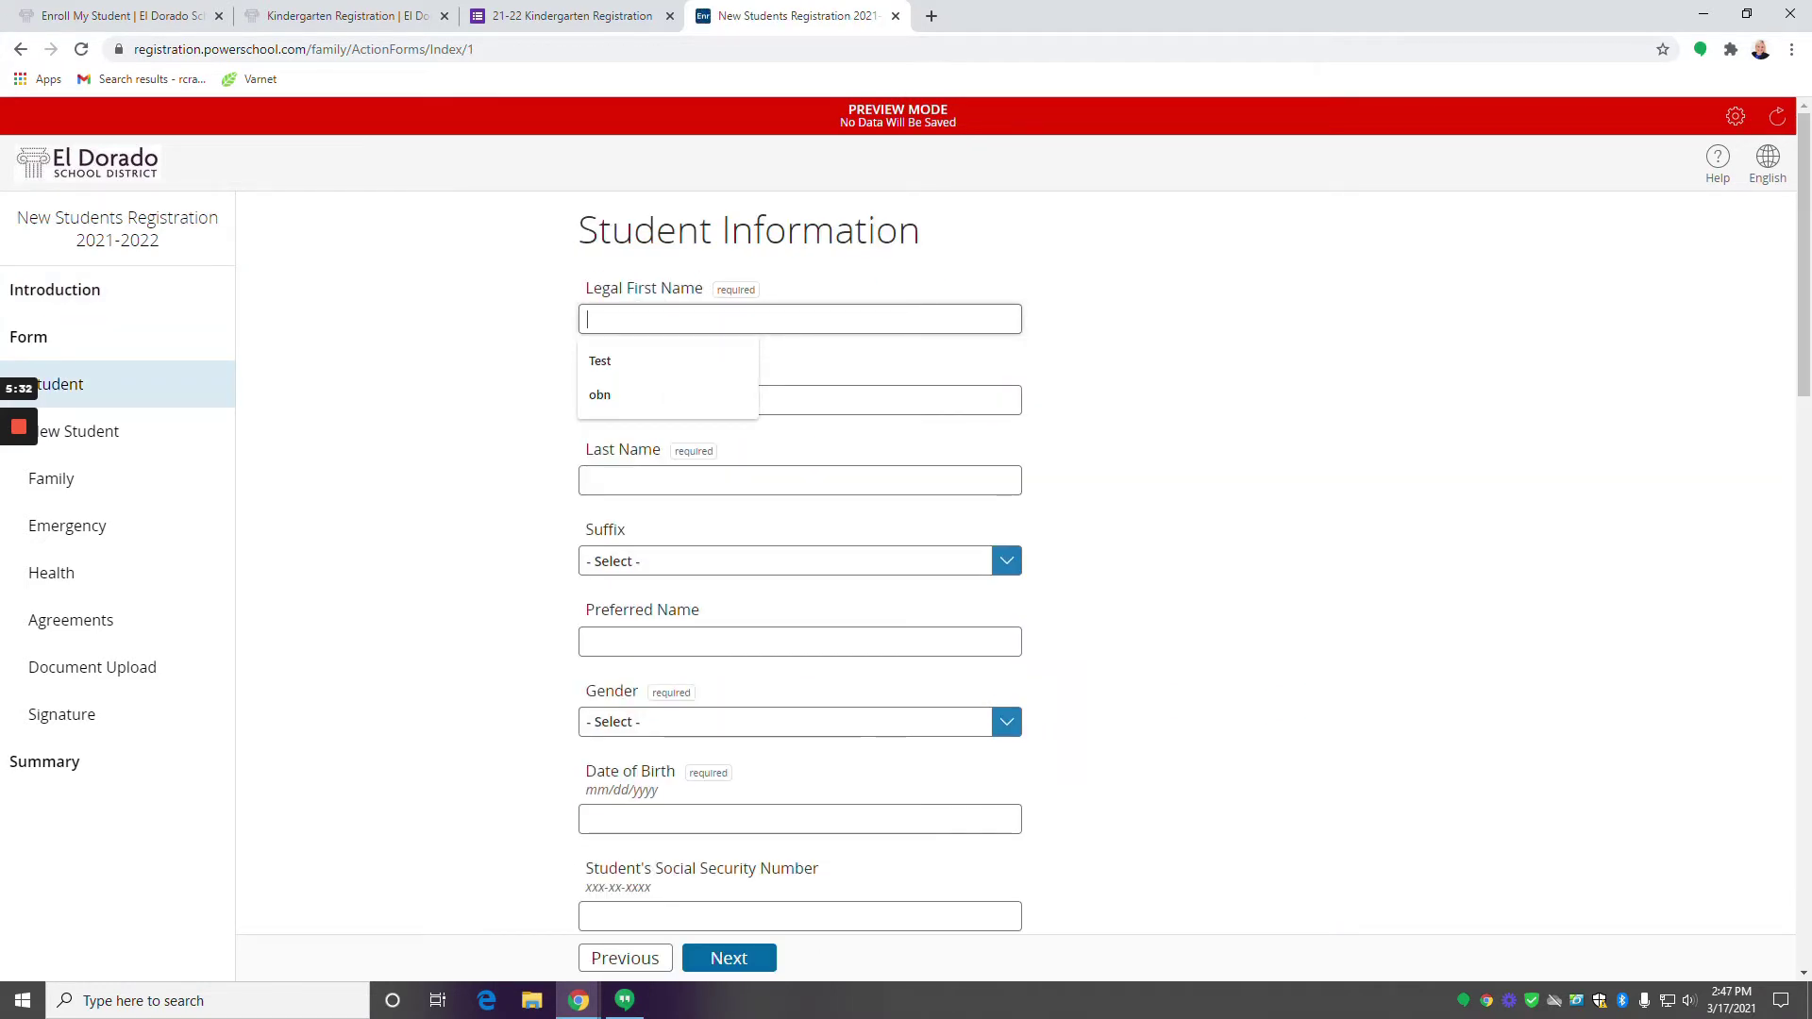
pyautogui.write('Char')
pyautogui.press('Tab')
pyautogui.press('Tab')
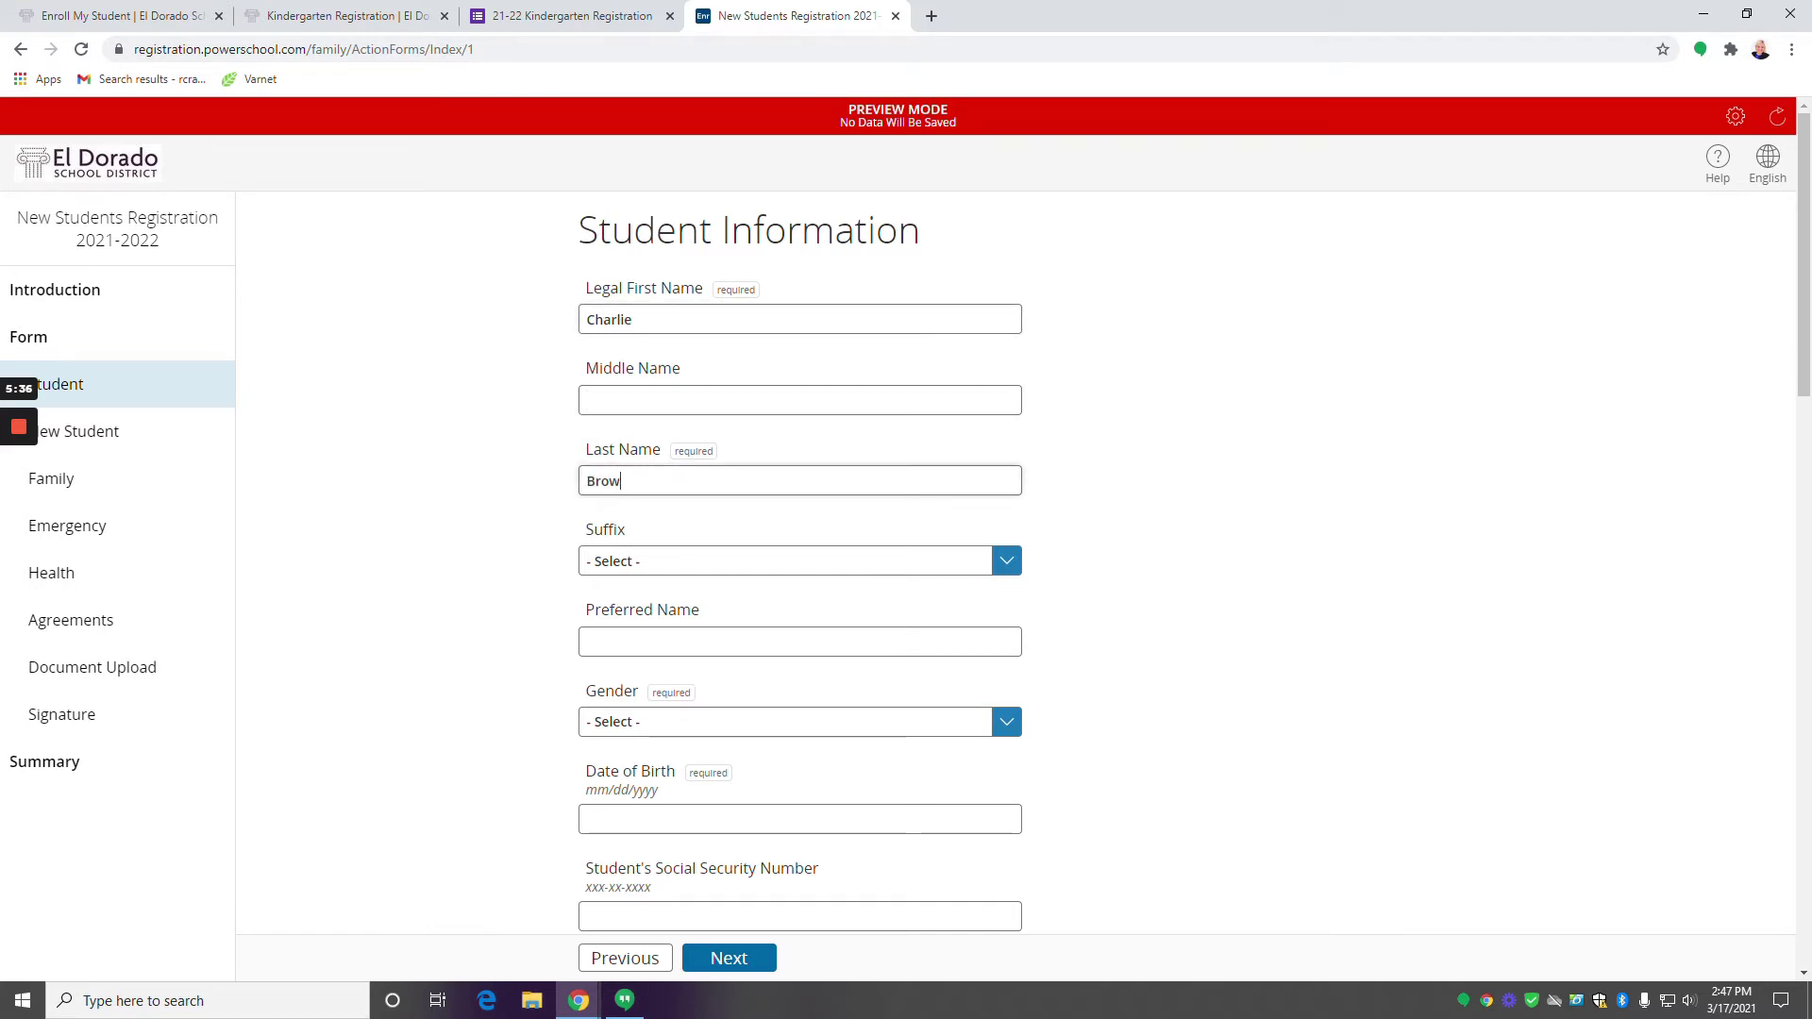
pyautogui.scroll(-2, 647, 740)
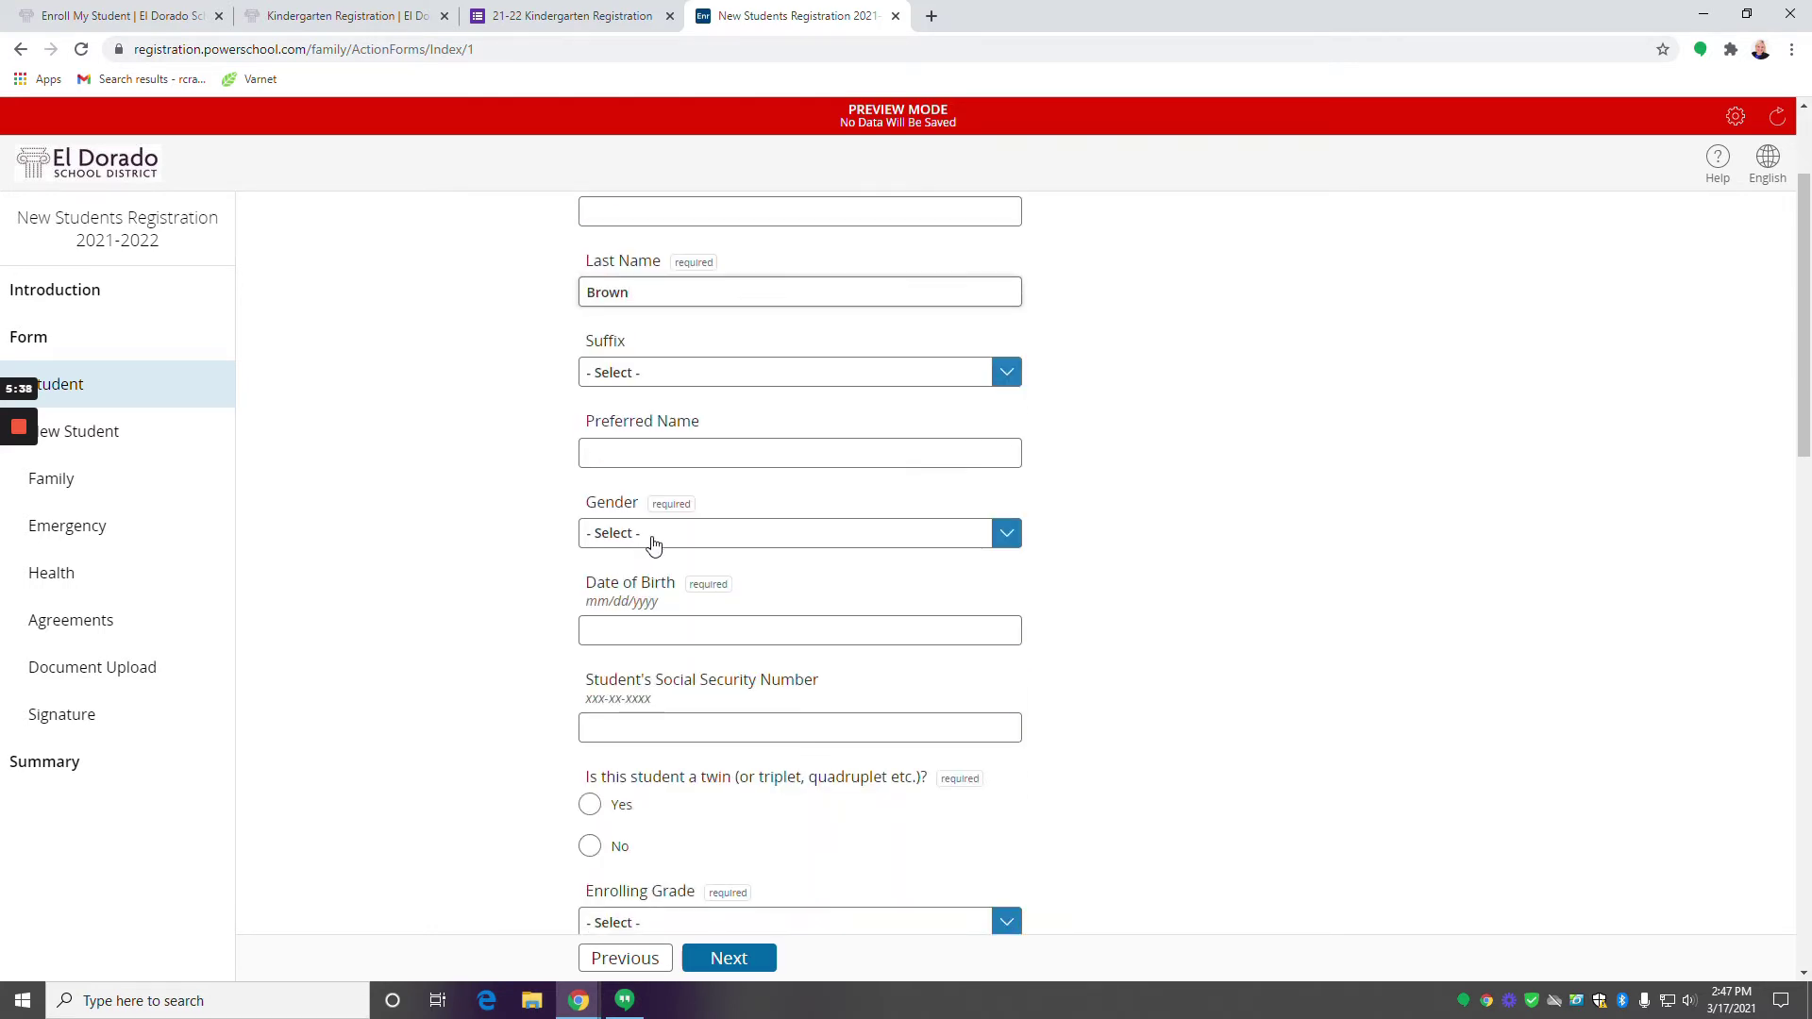
pyautogui.click(651, 533)
pyautogui.click(604, 596)
pyautogui.click(650, 632)
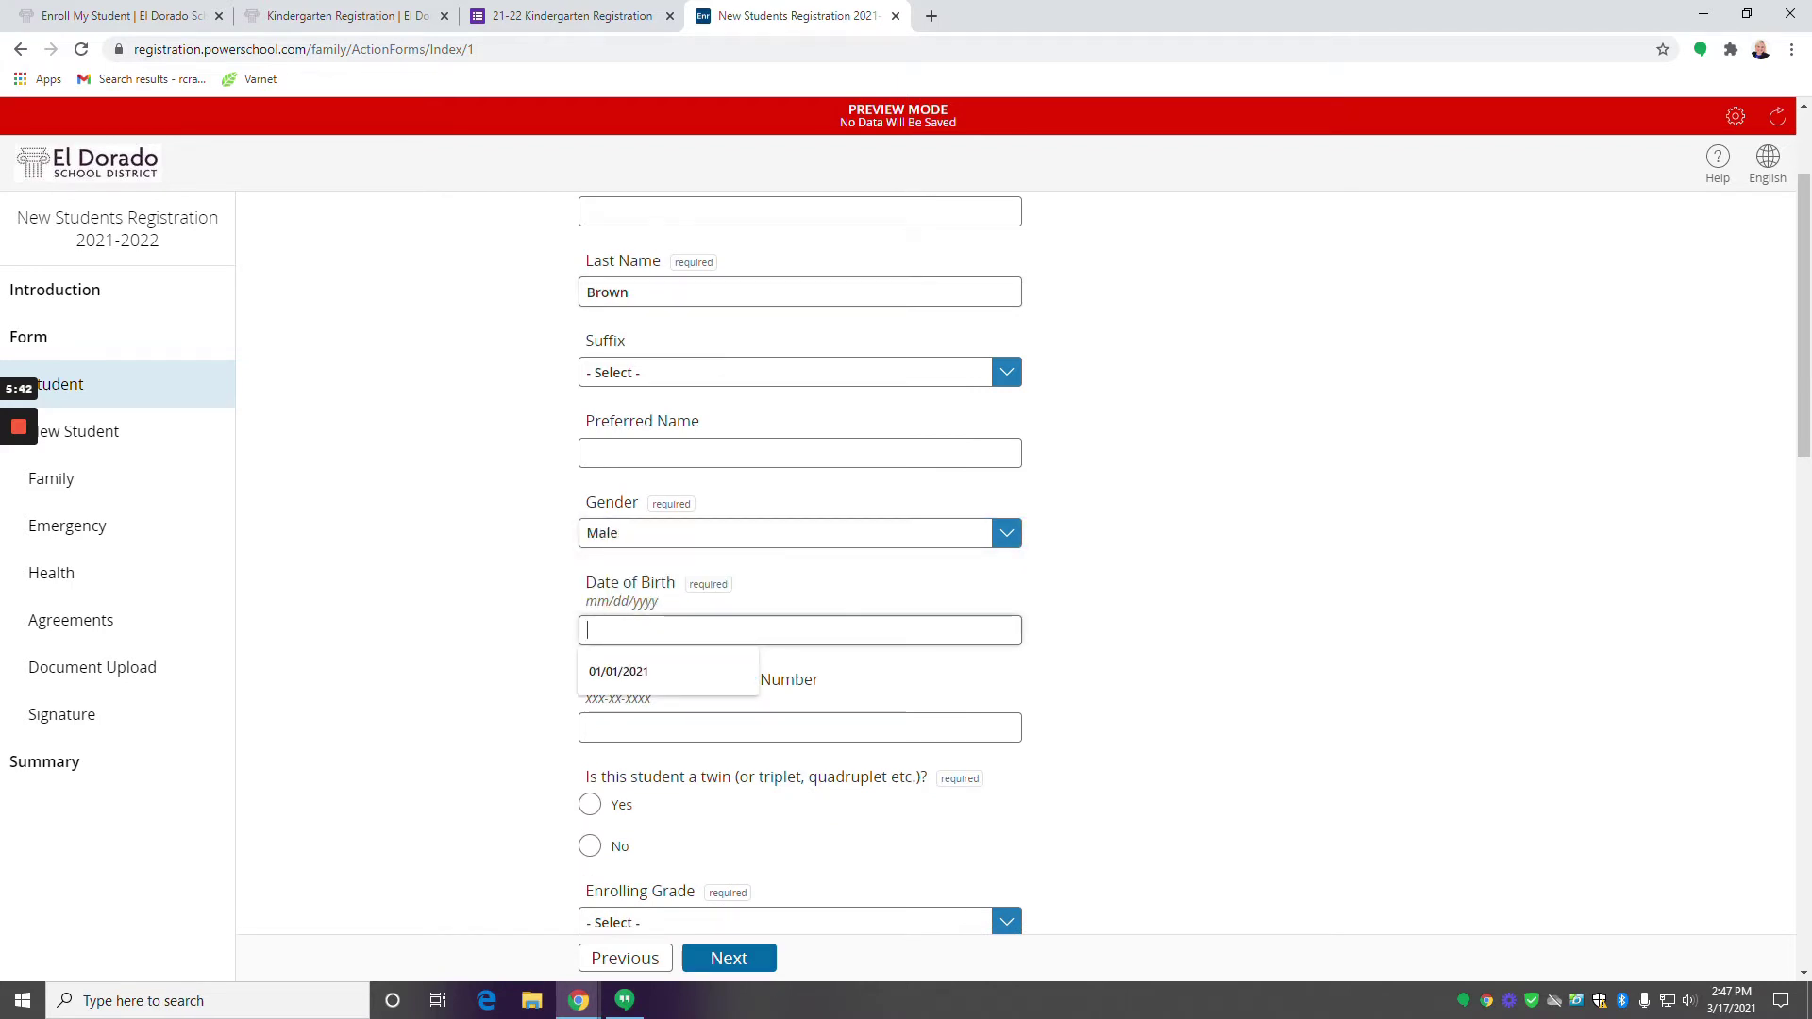
pyautogui.write('01/01/')
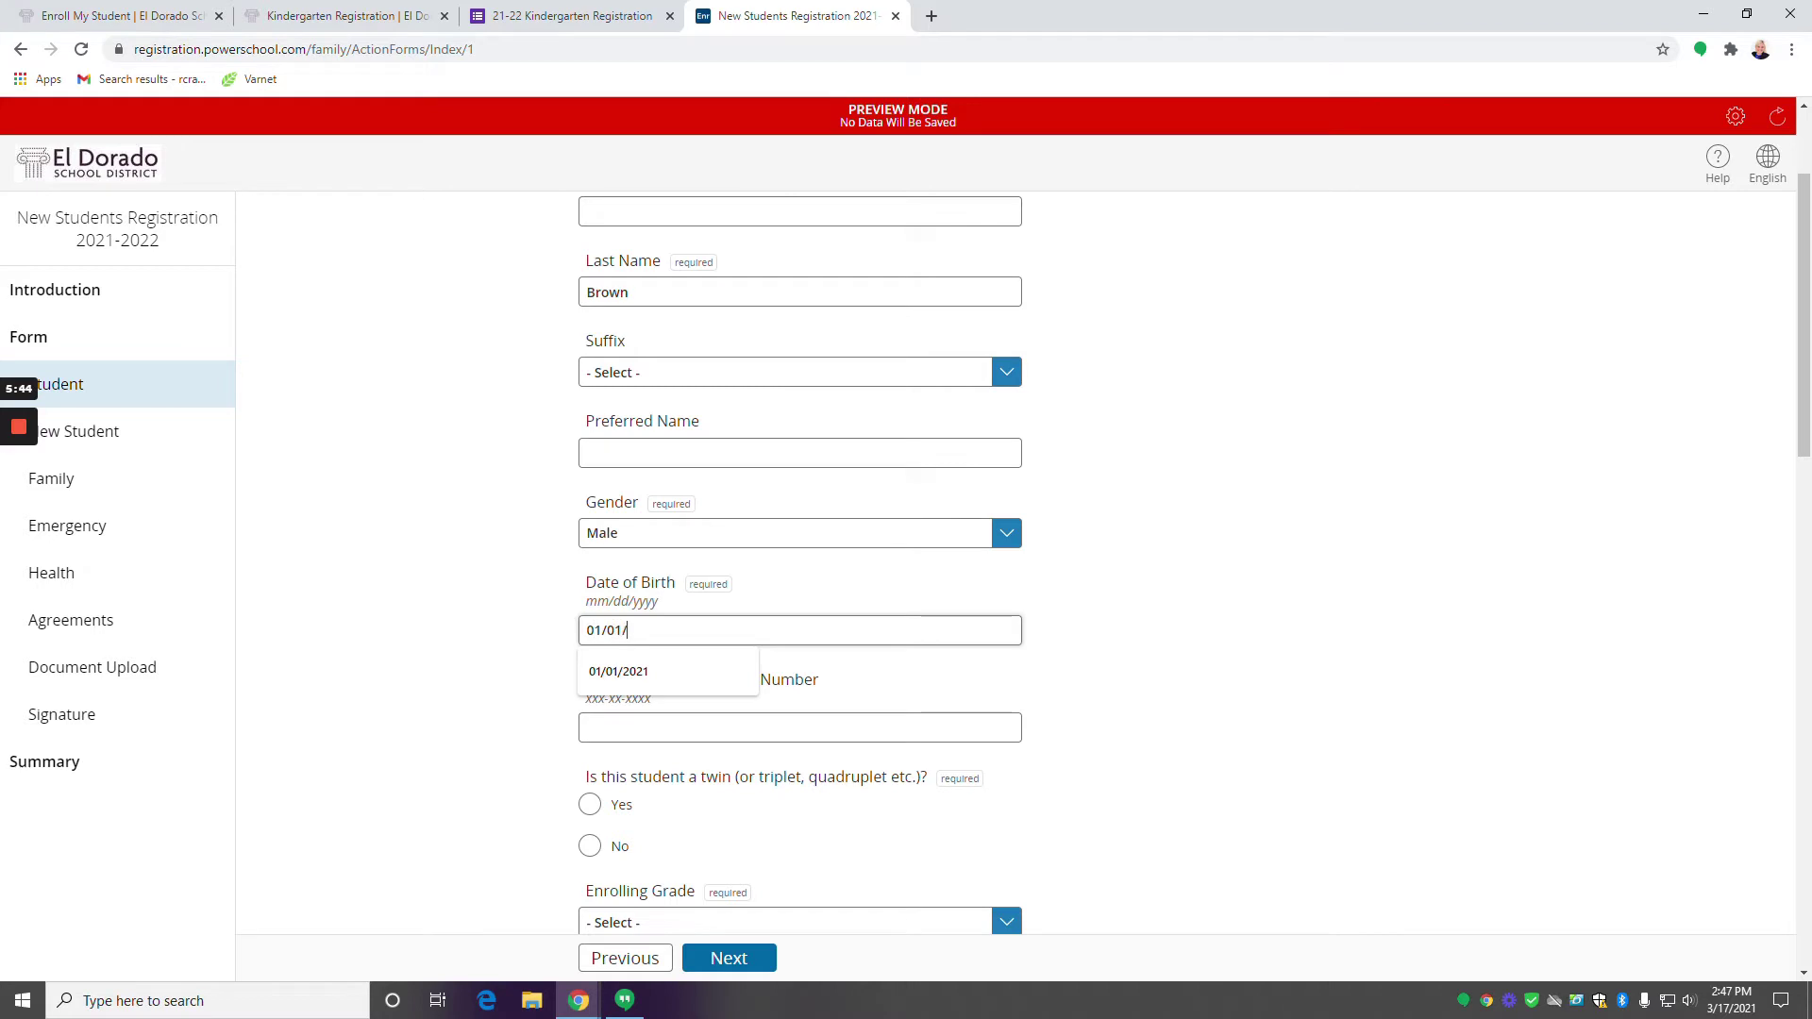
pyautogui.write('2021')
pyautogui.scroll(-1, 720, 651)
# Enter the student's social security number and set the enrolling grade to K.
pyautogui.click(721, 641)
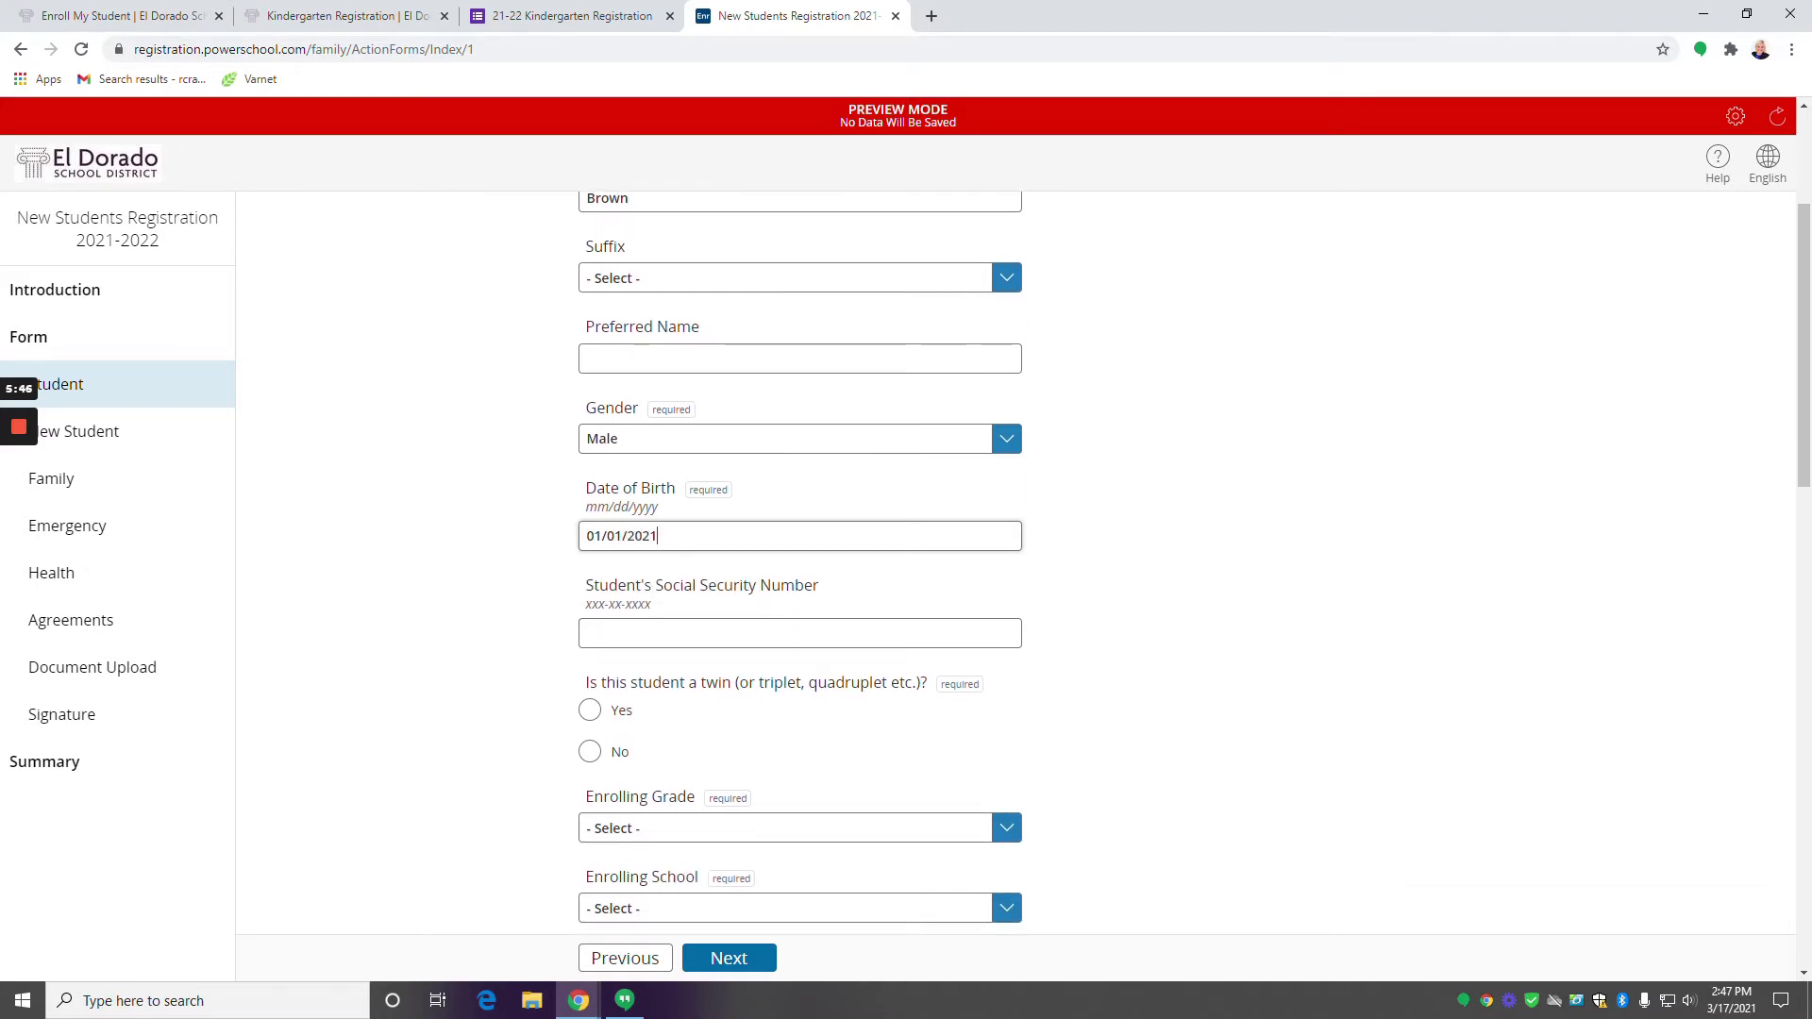
pyautogui.write('111-11-1111')
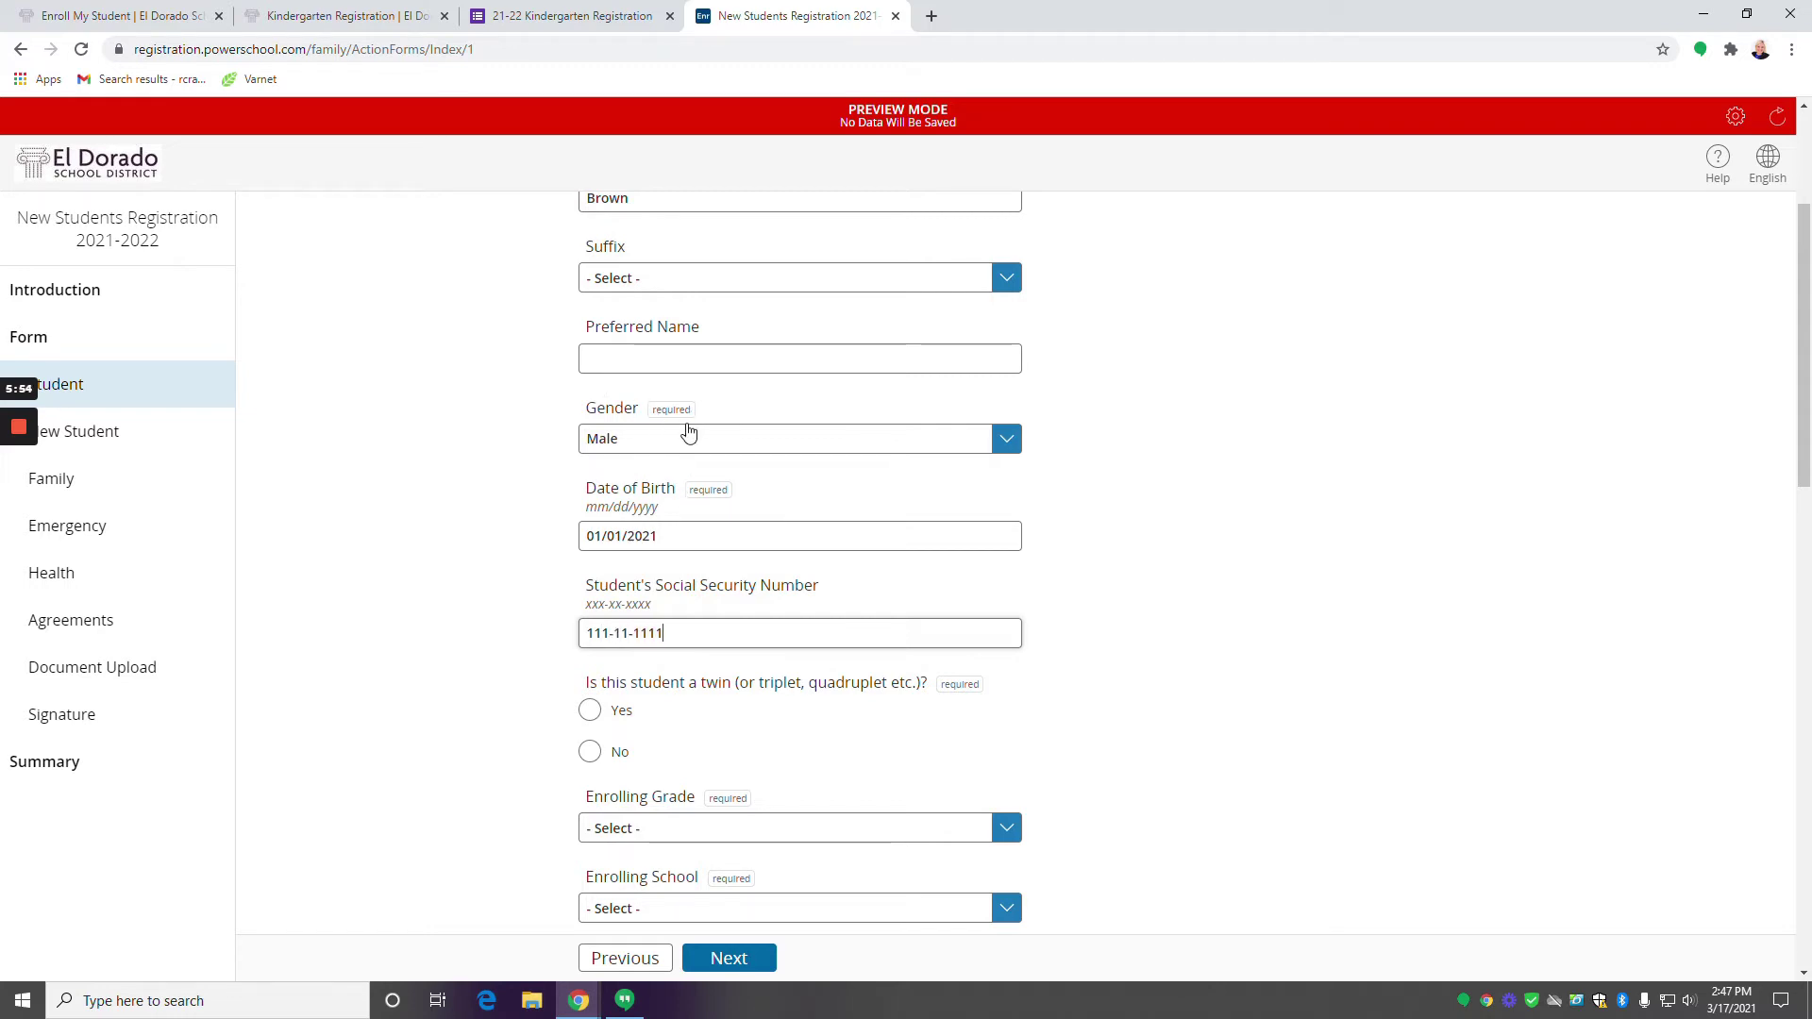
pyautogui.scroll(-3, 740, 627)
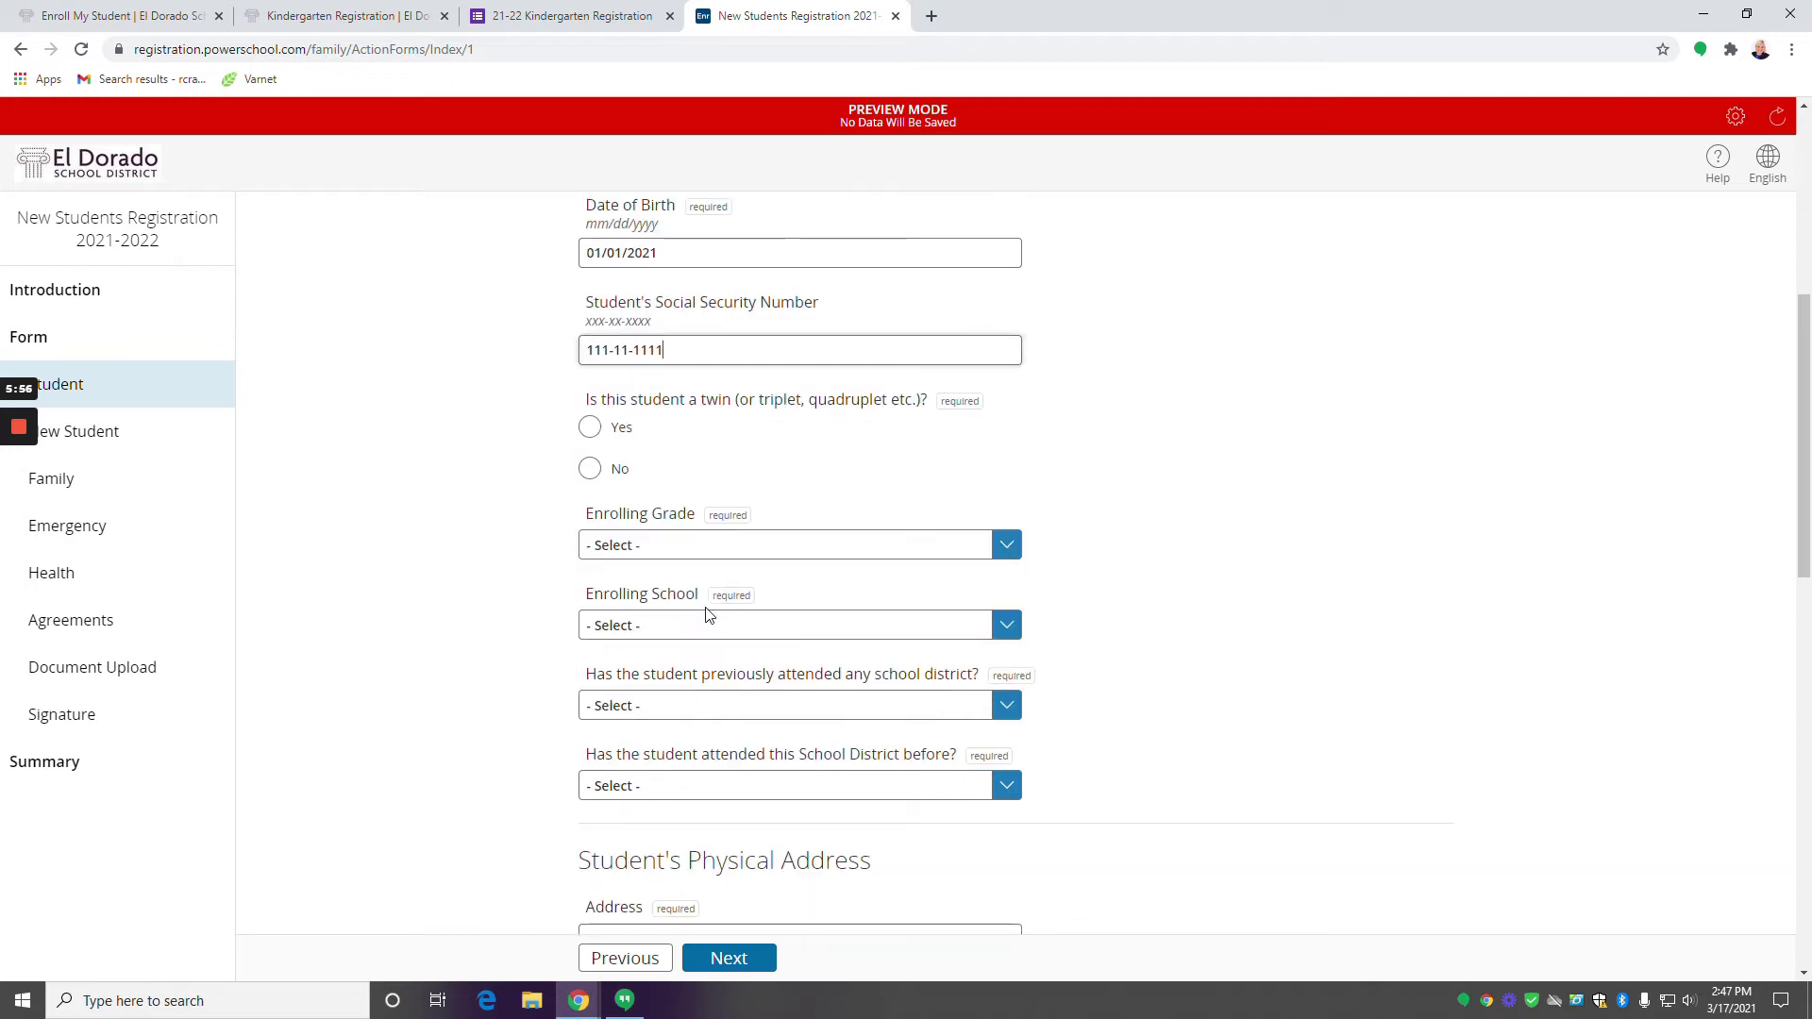
pyautogui.scroll(2, 648, 302)
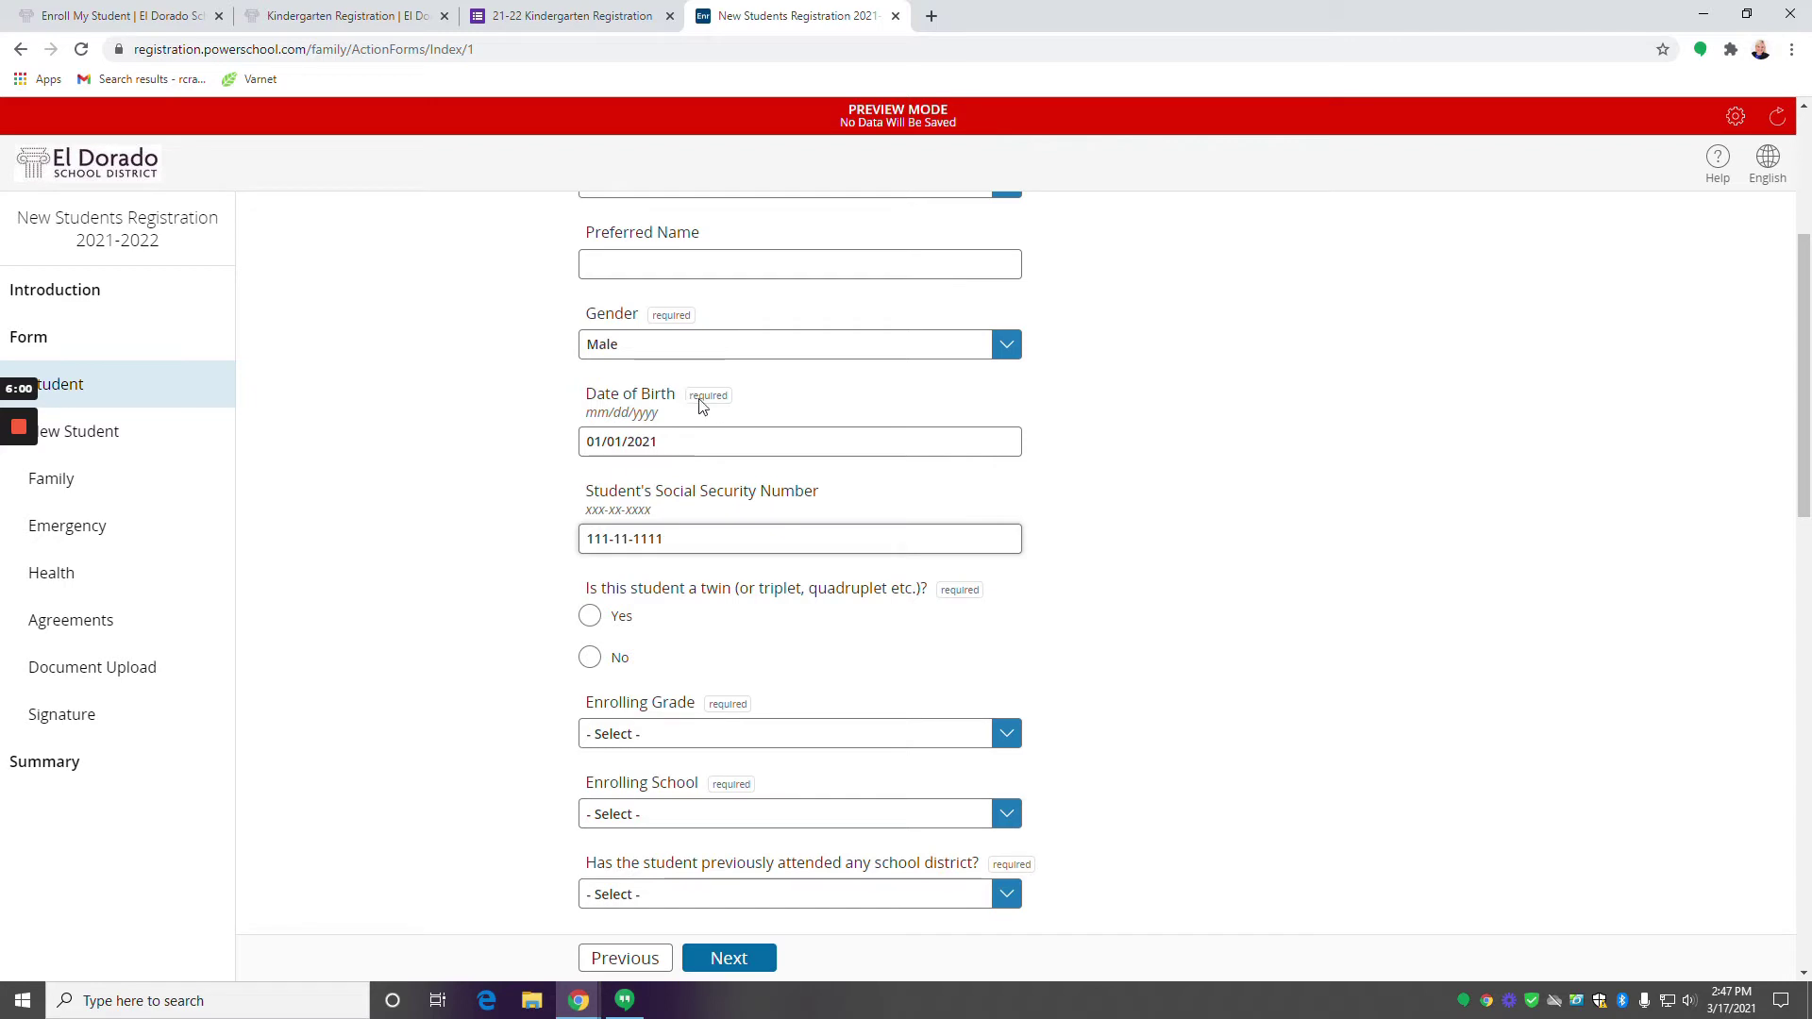
pyautogui.scroll(-1, 701, 685)
pyautogui.scroll(-1, 701, 686)
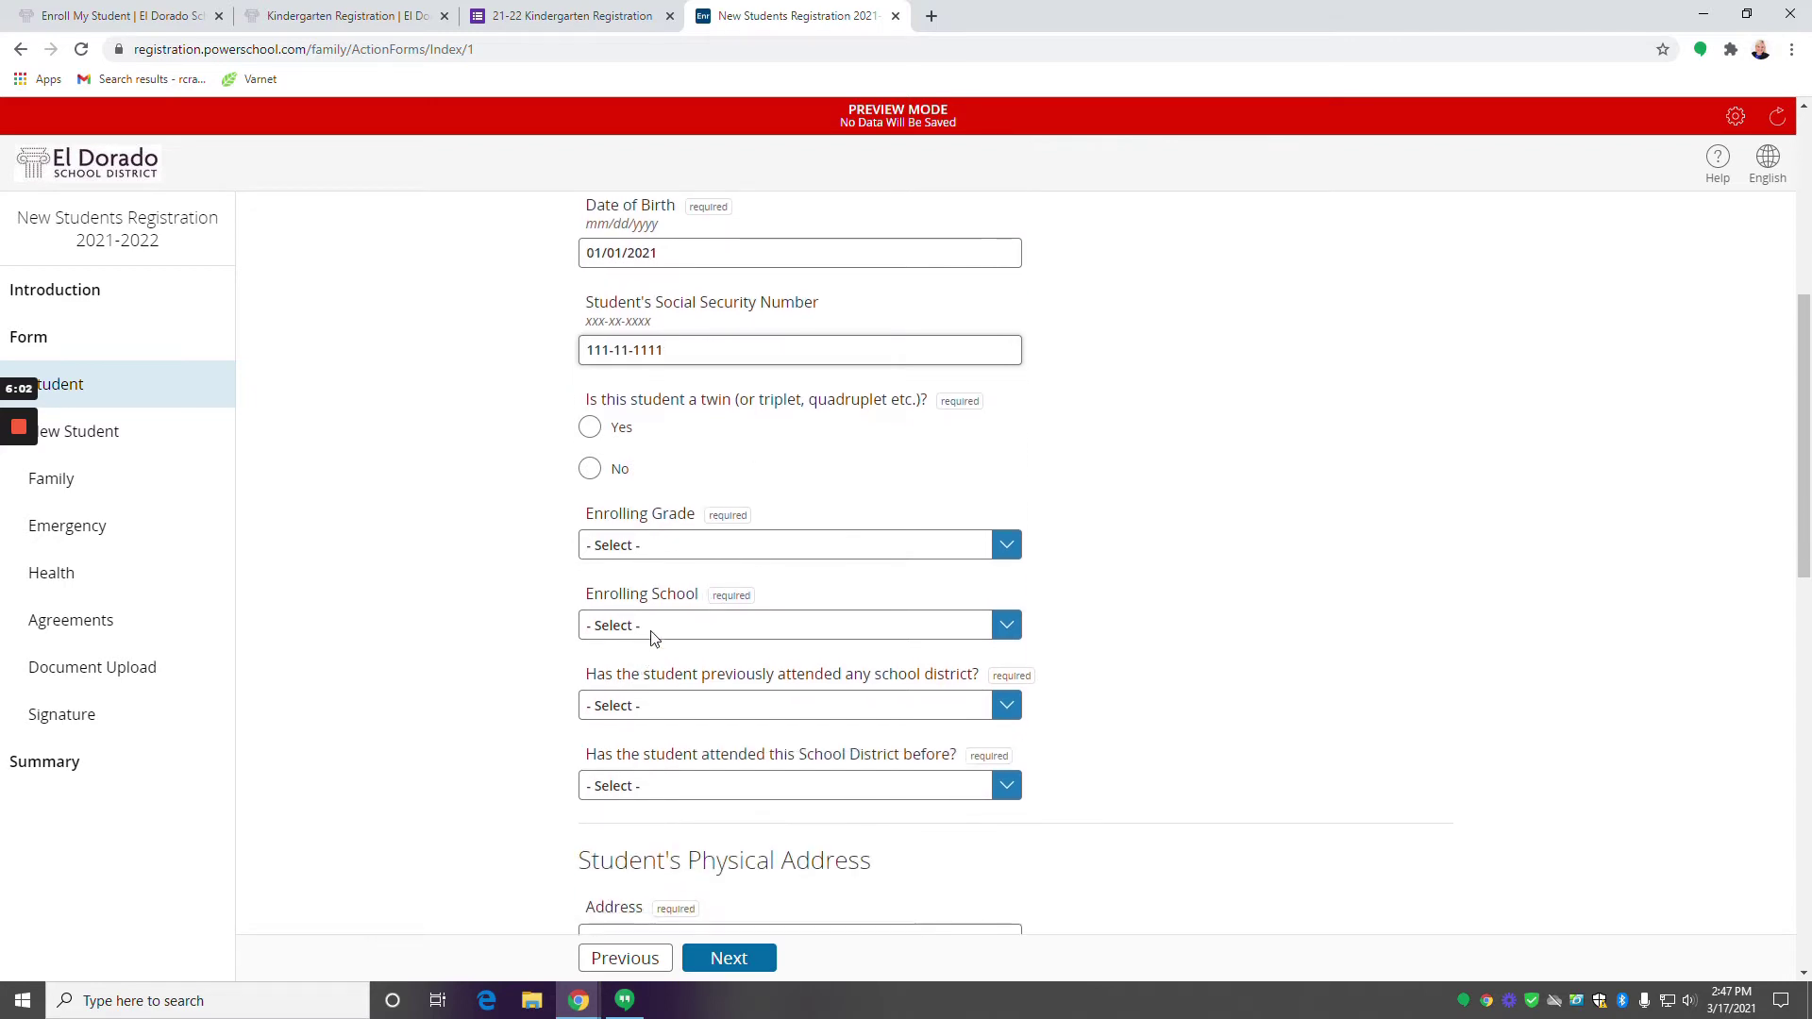
pyautogui.click(696, 545)
pyautogui.click(676, 595)
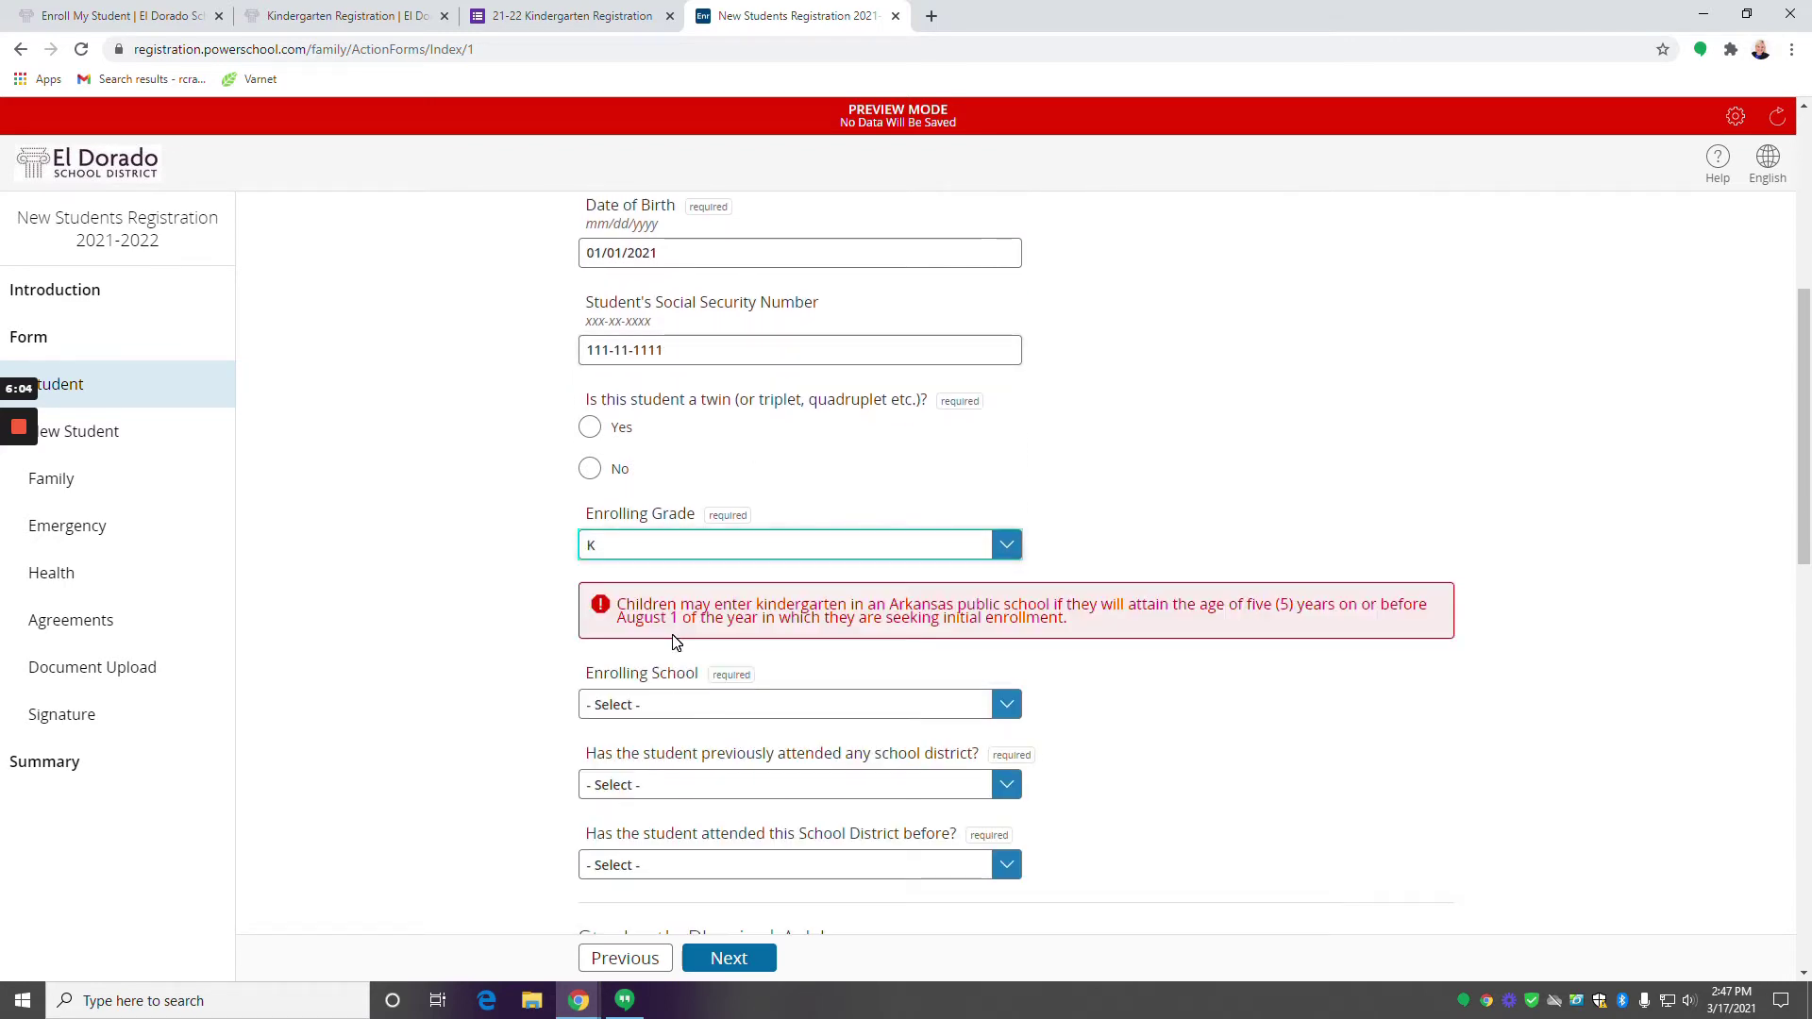
# Set the enrolling school to Northwest Elementary School and answer No to another district.
pyautogui.scroll(-1, 807, 668)
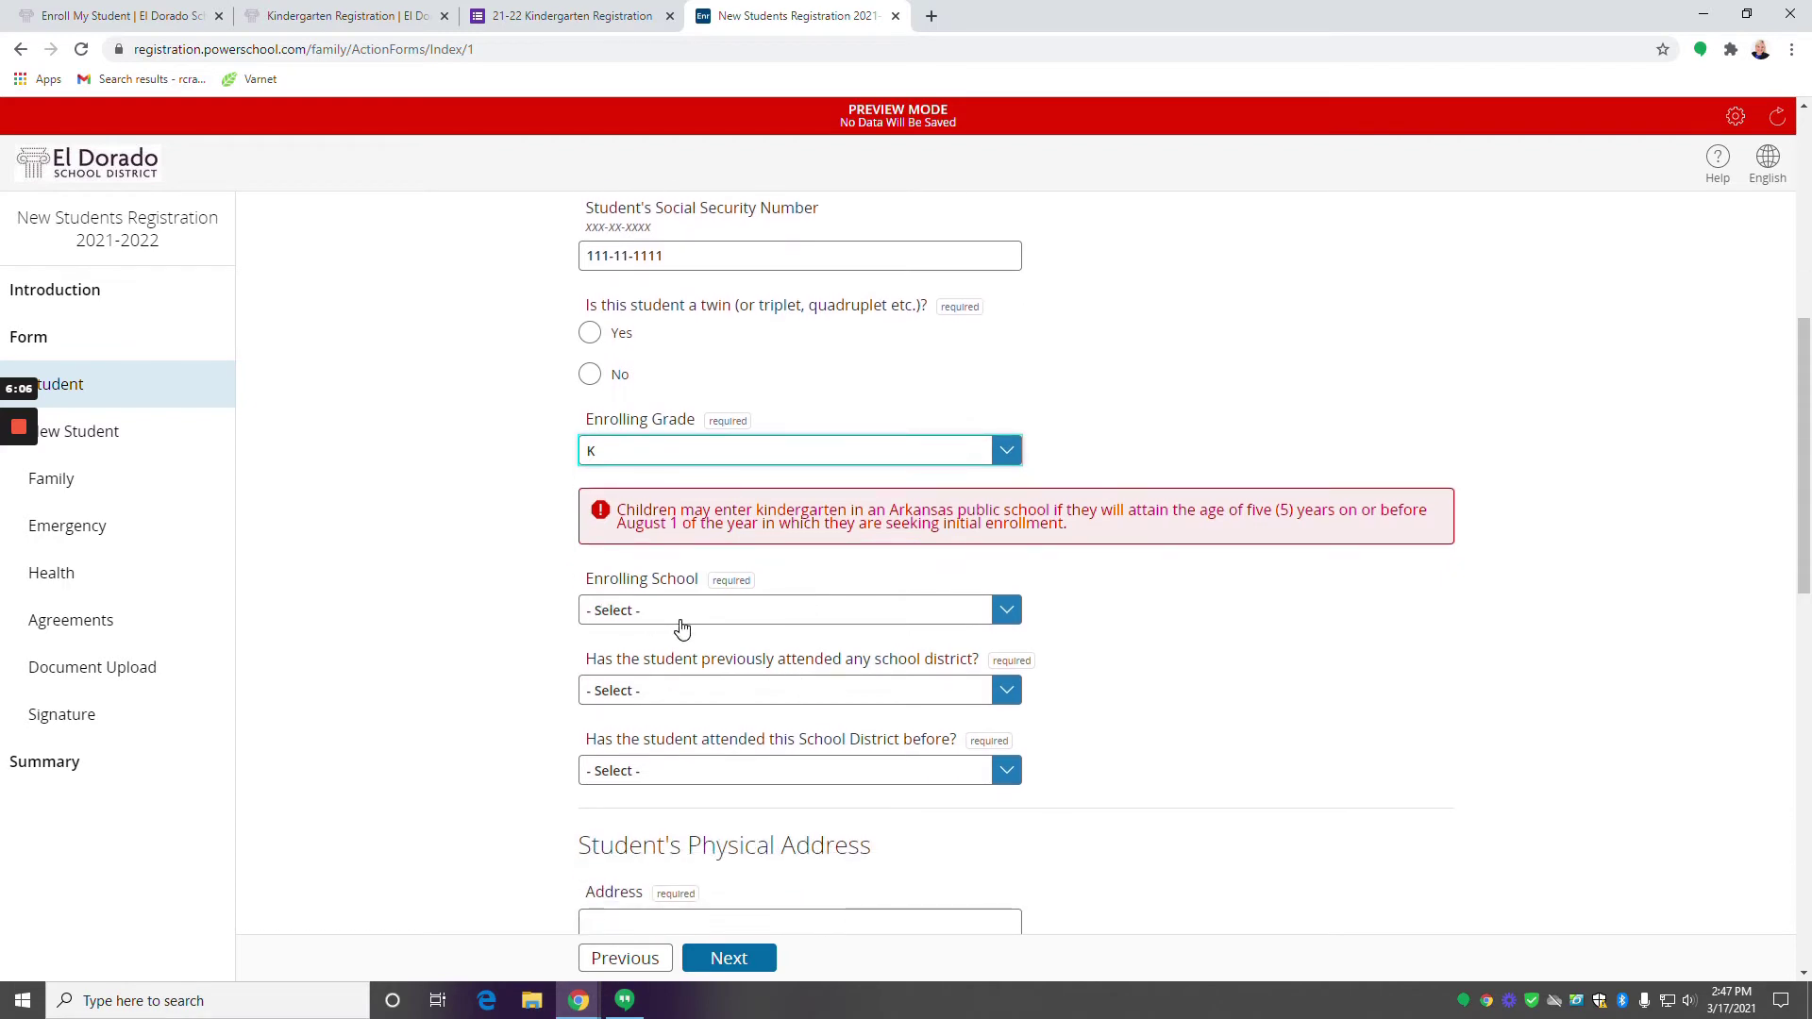
pyautogui.scroll(-2, 676, 630)
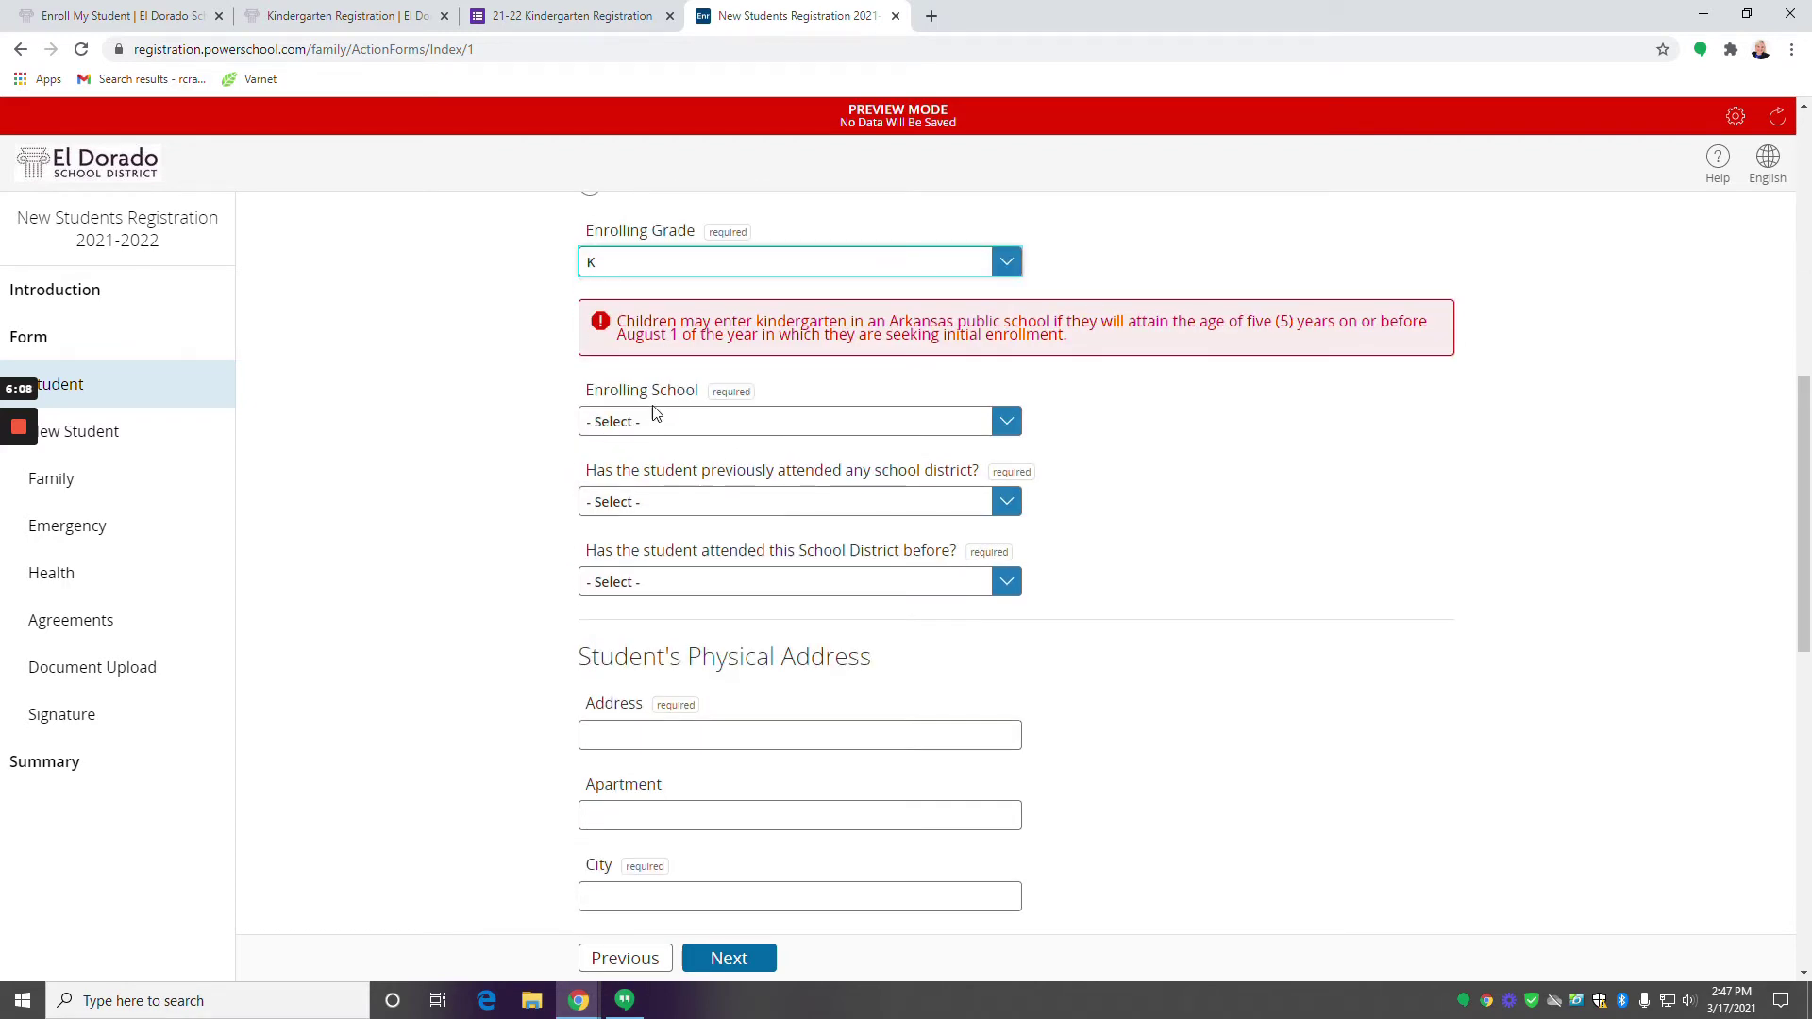
pyautogui.click(653, 417)
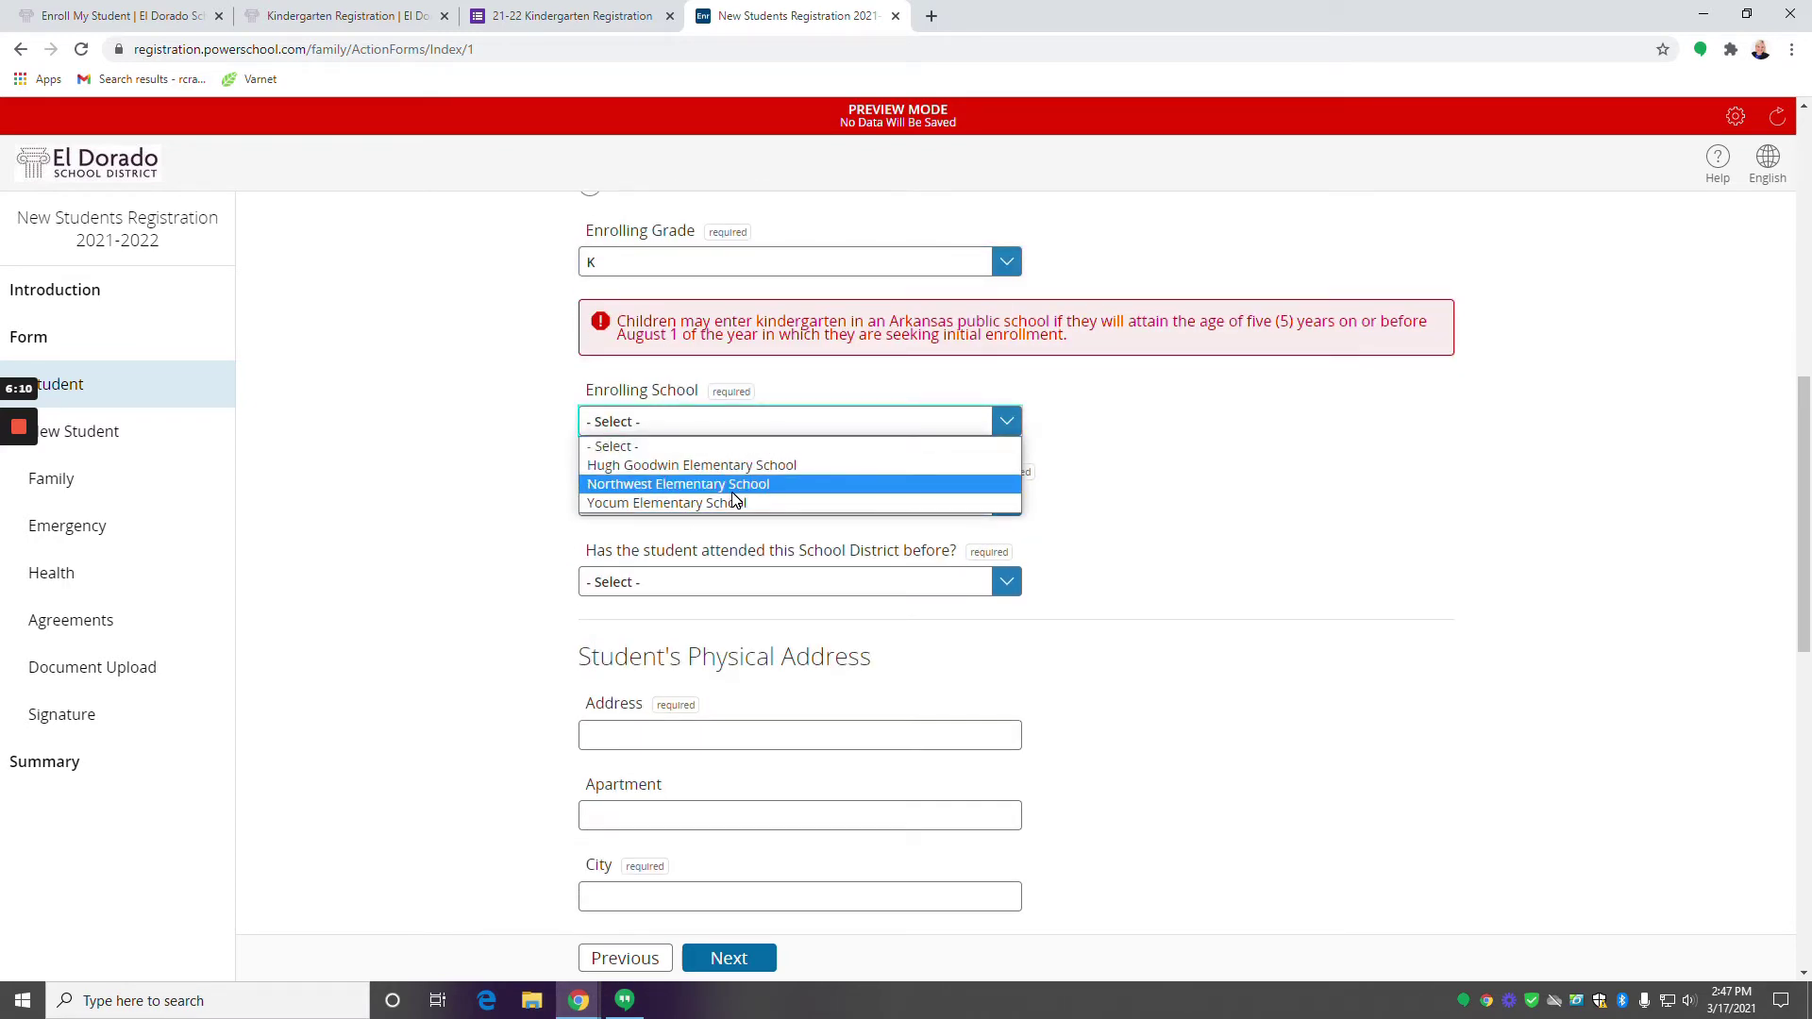
pyautogui.click(642, 487)
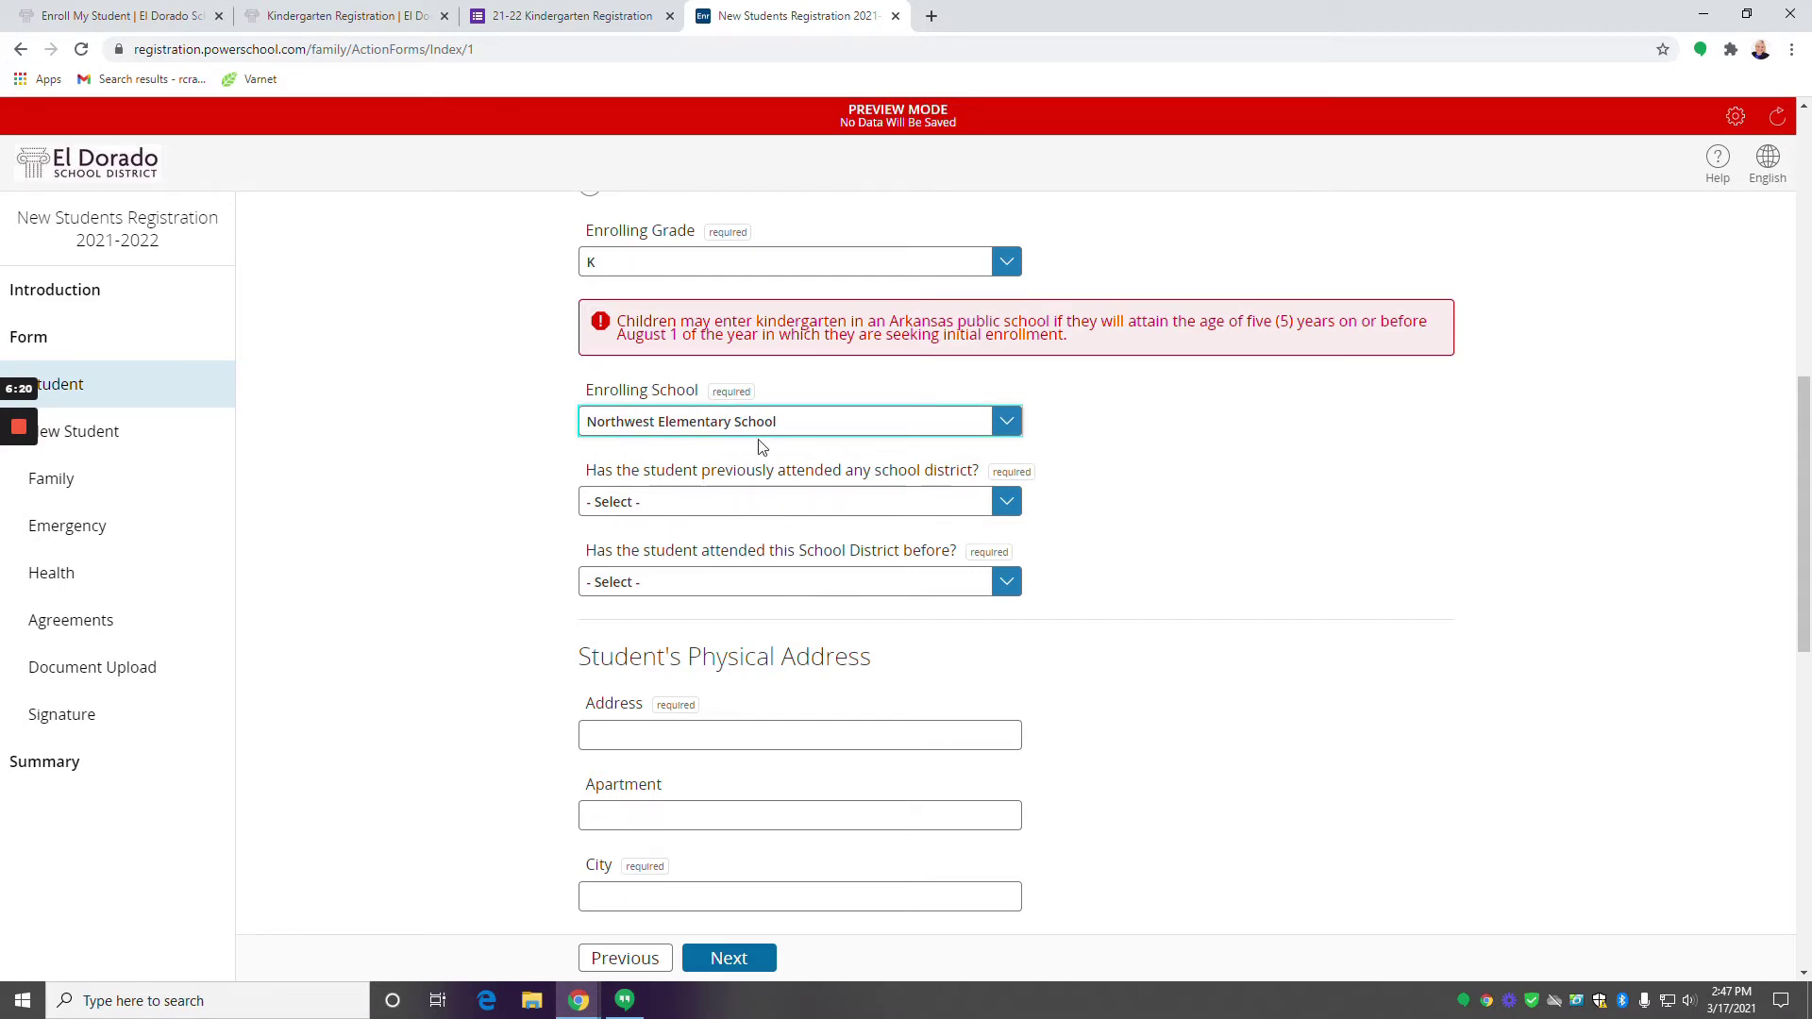
pyautogui.scroll(-1, 769, 452)
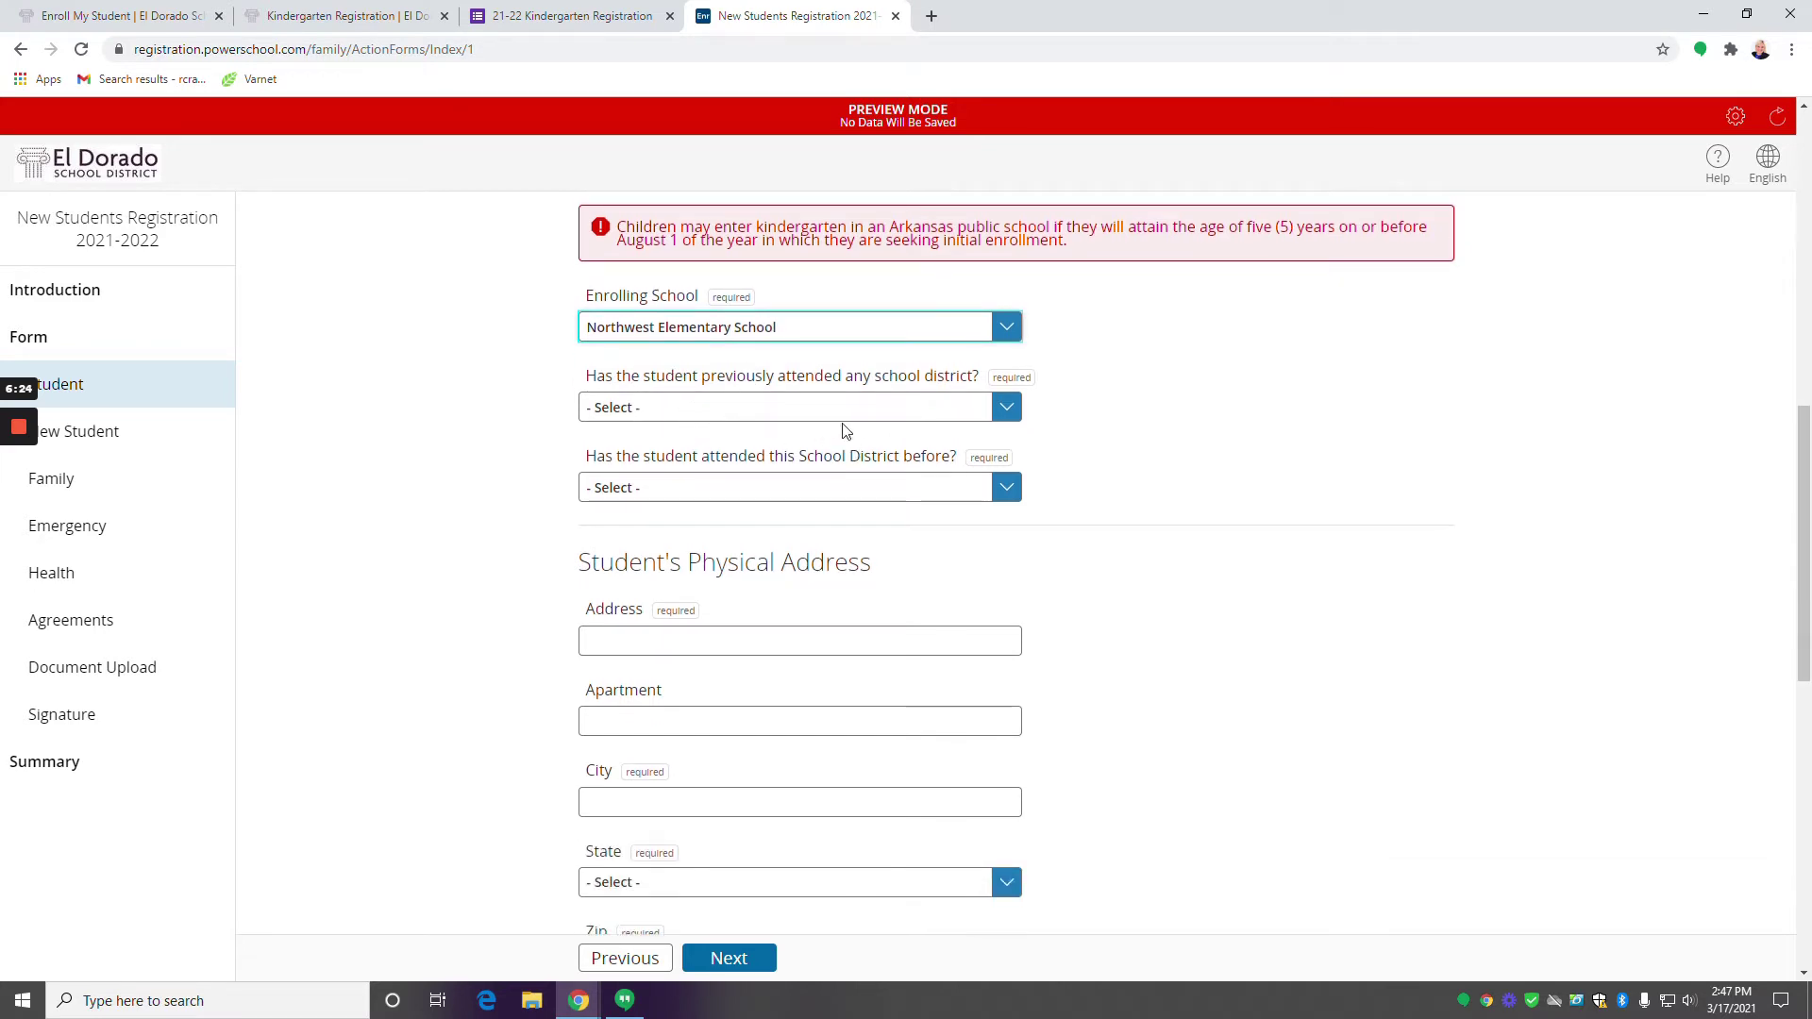
pyautogui.click(798, 409)
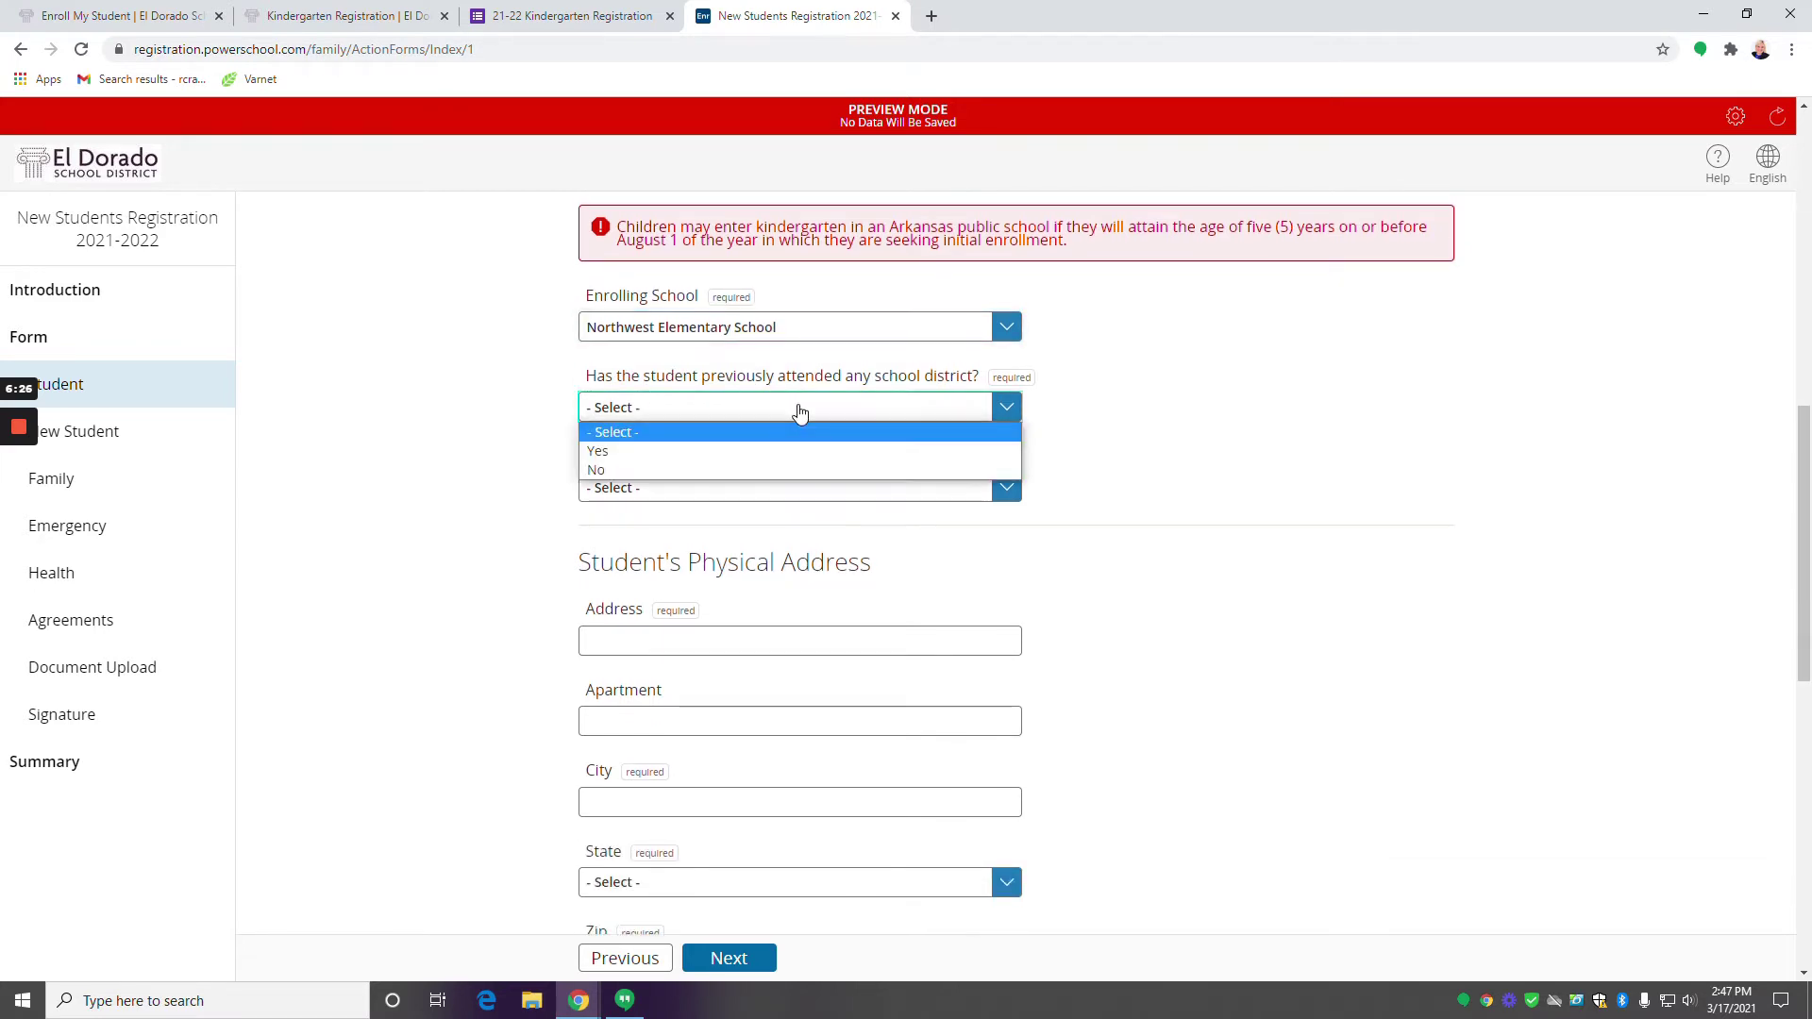
pyautogui.click(765, 470)
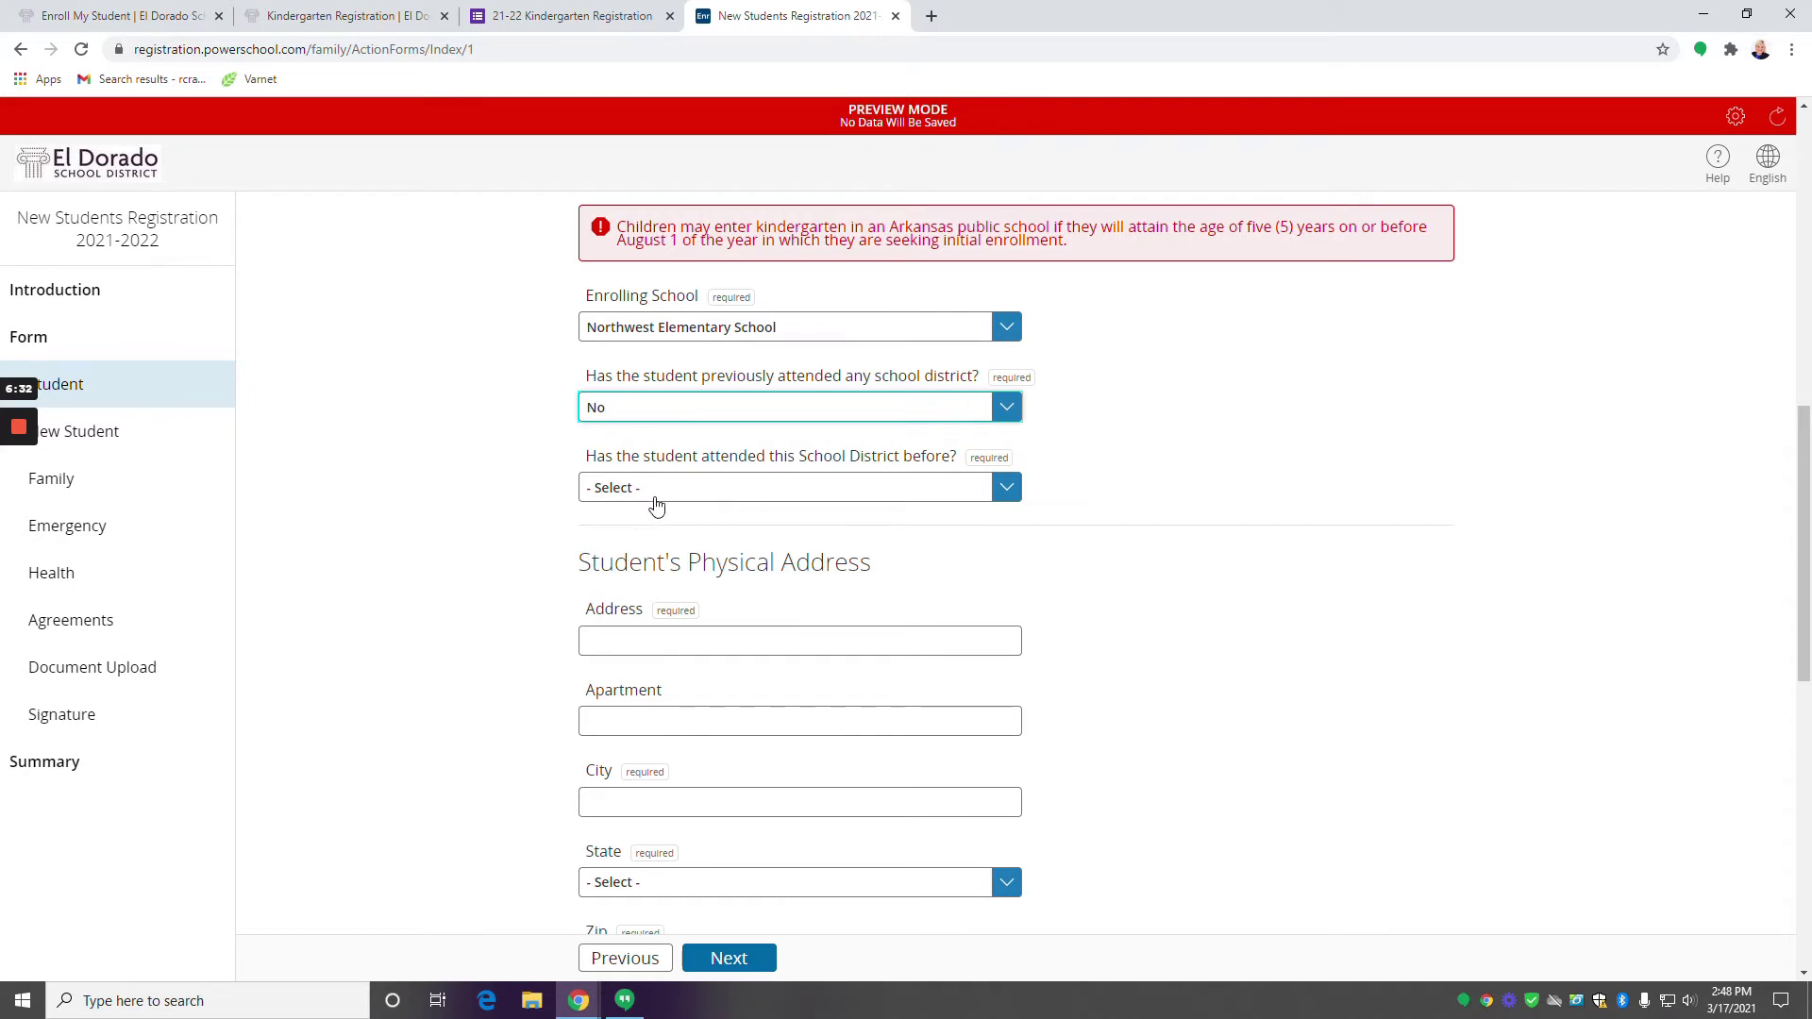
pyautogui.scroll(-1, 656, 506)
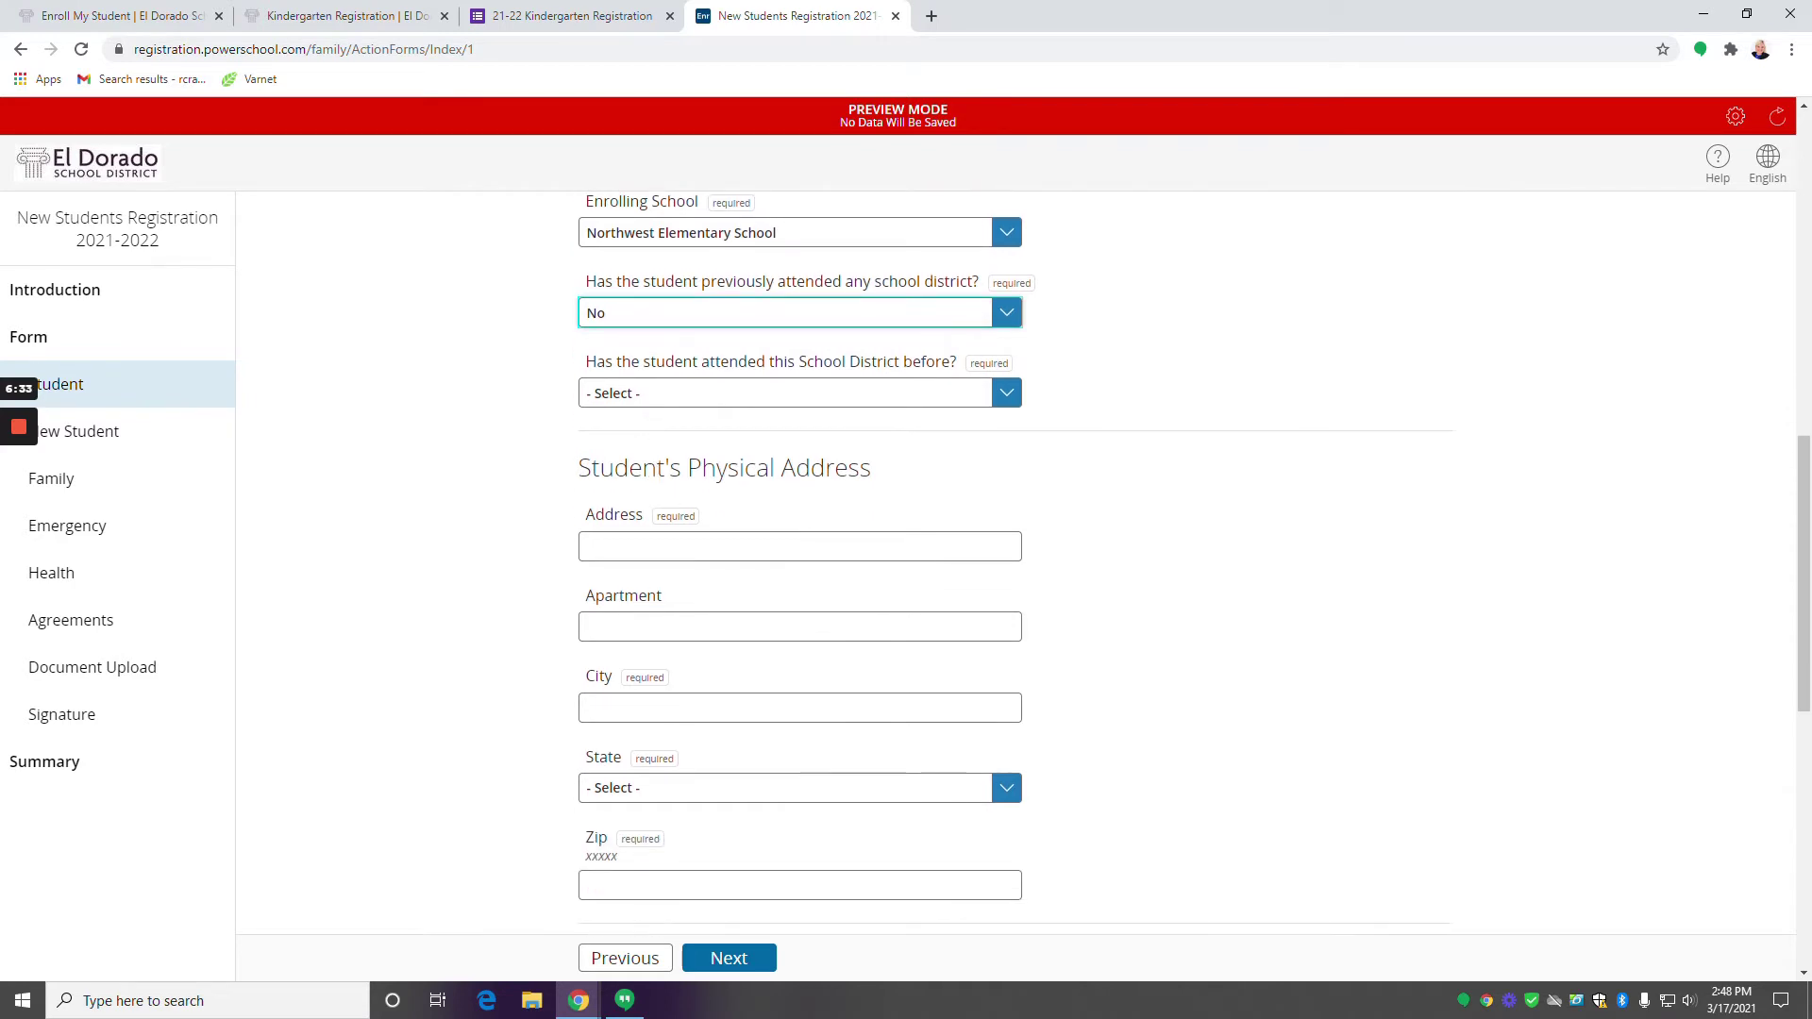
pyautogui.click(687, 398)
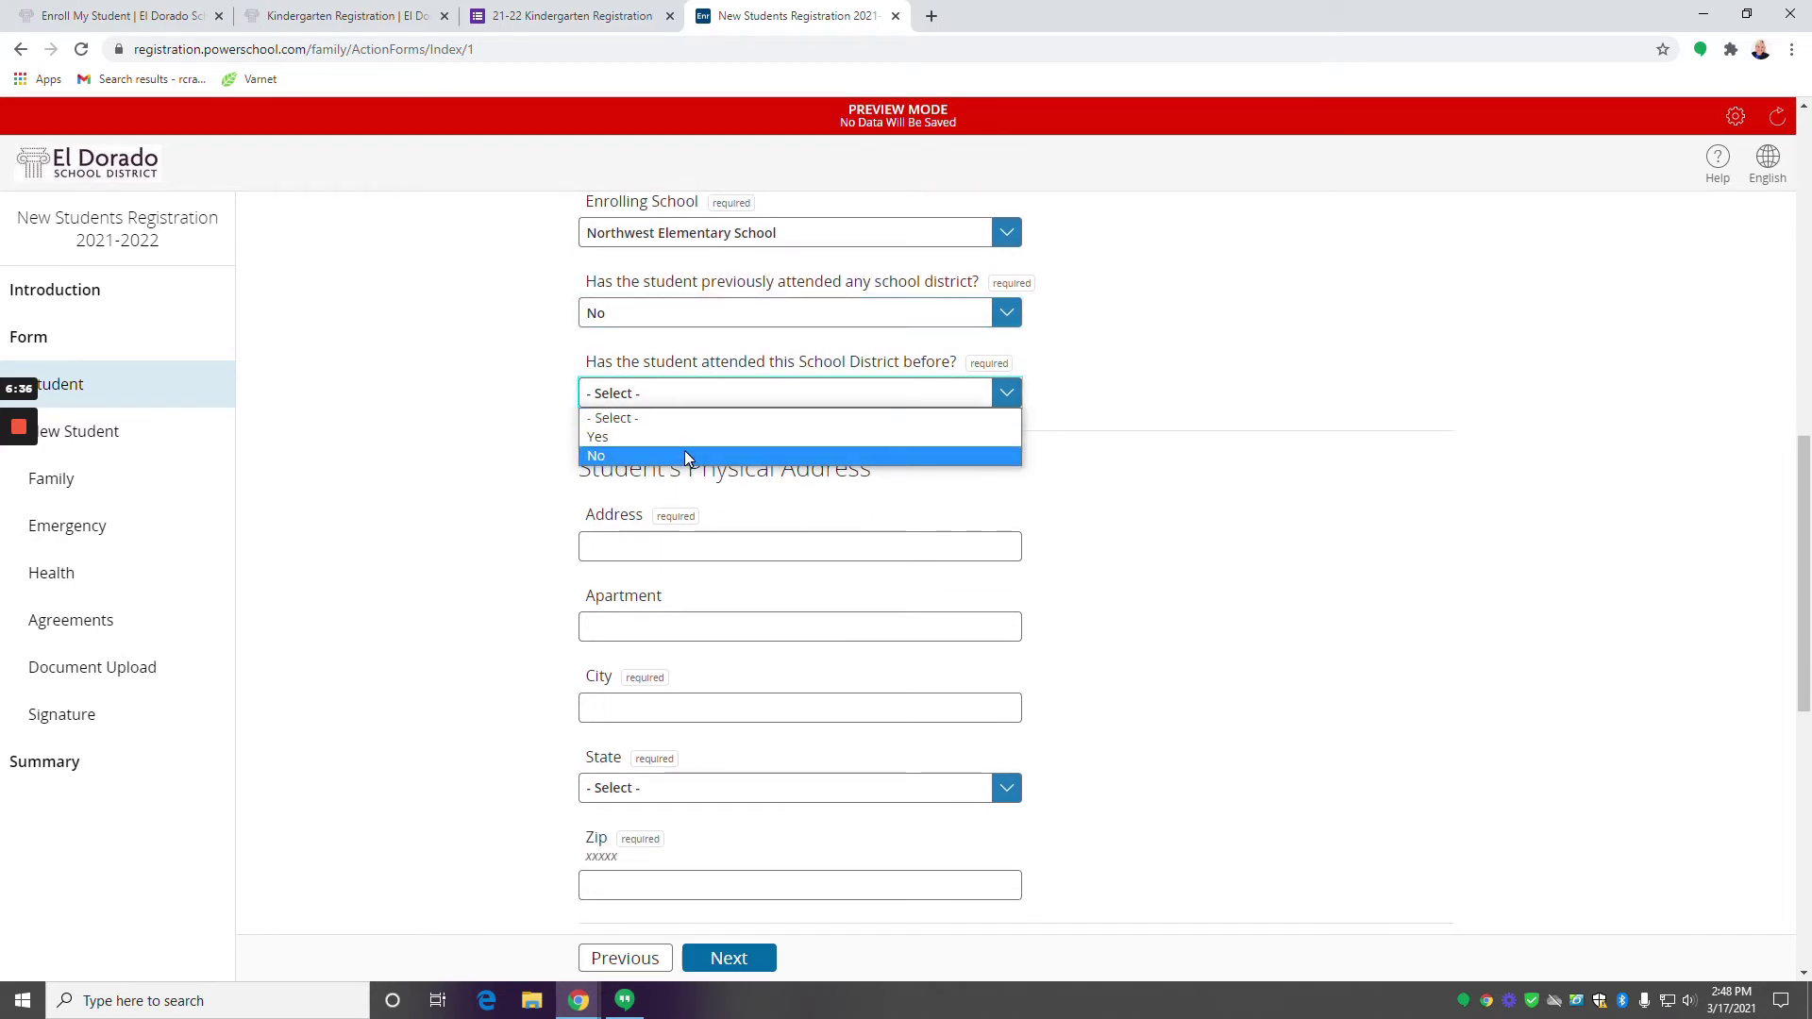
# Answer No to attending this district before and enter the physical street and city.
pyautogui.click(686, 457)
pyautogui.scroll(-2, 732, 501)
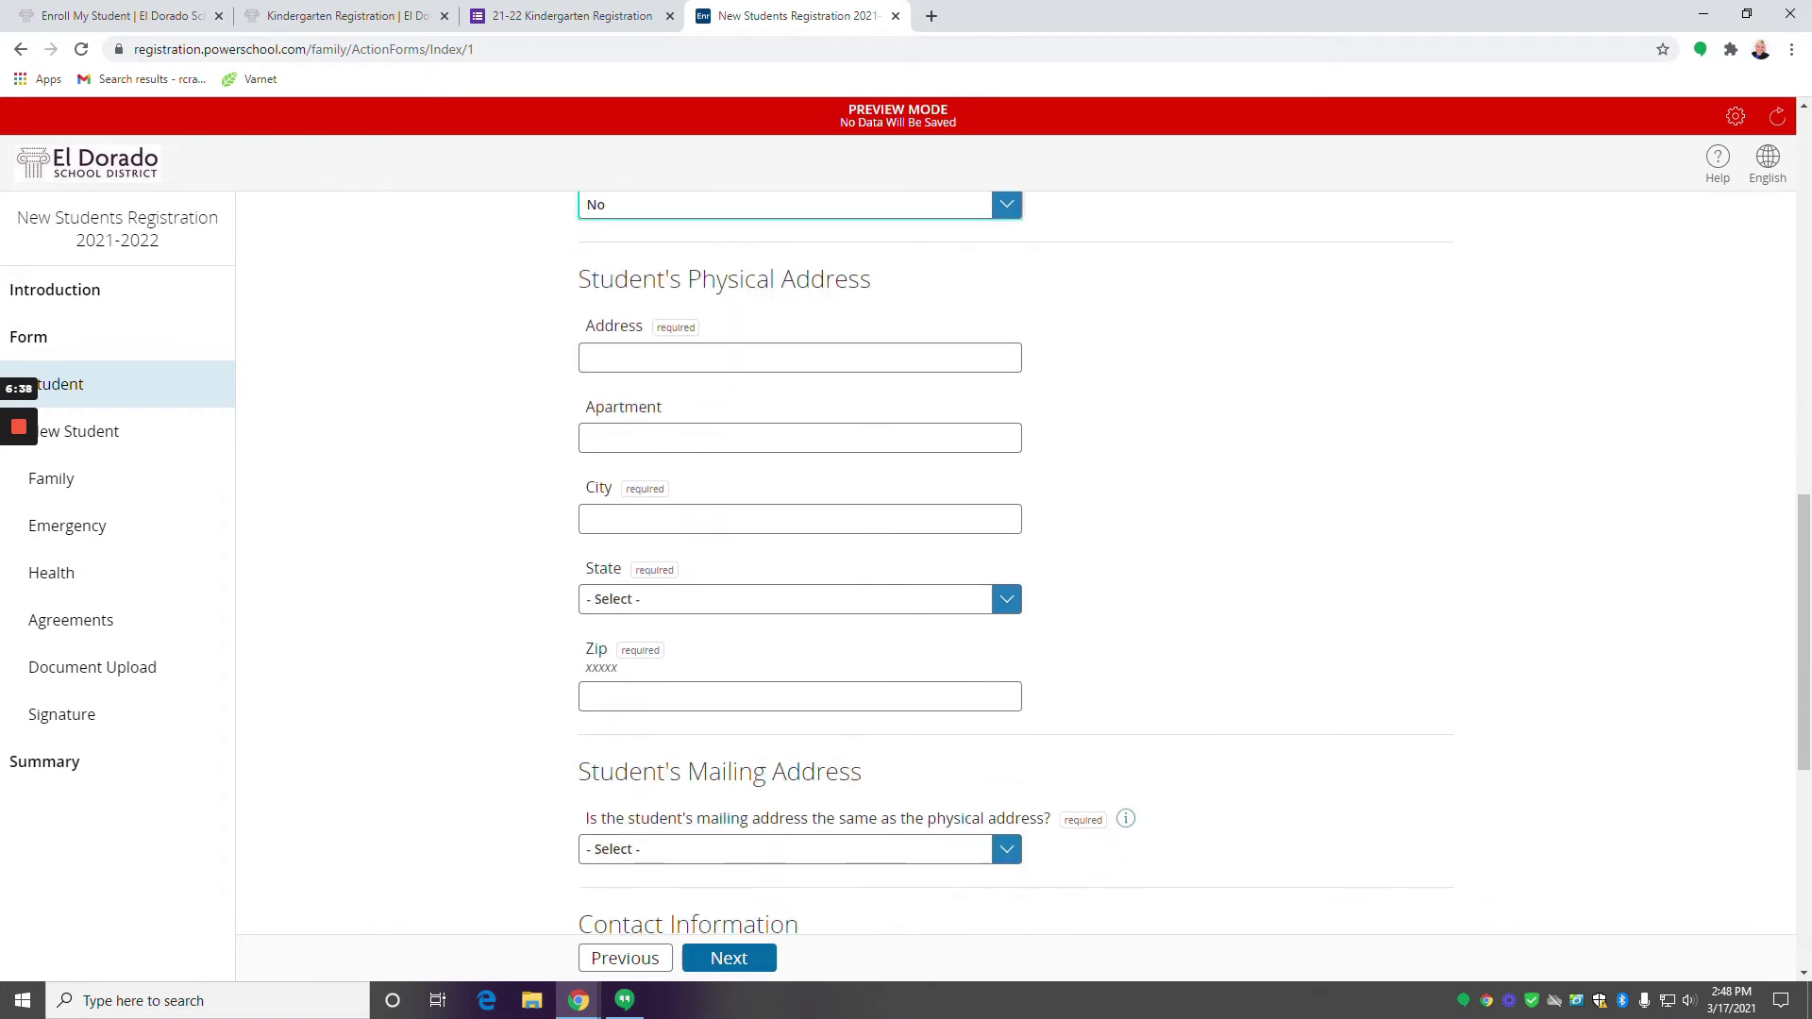
pyautogui.press('Tab')
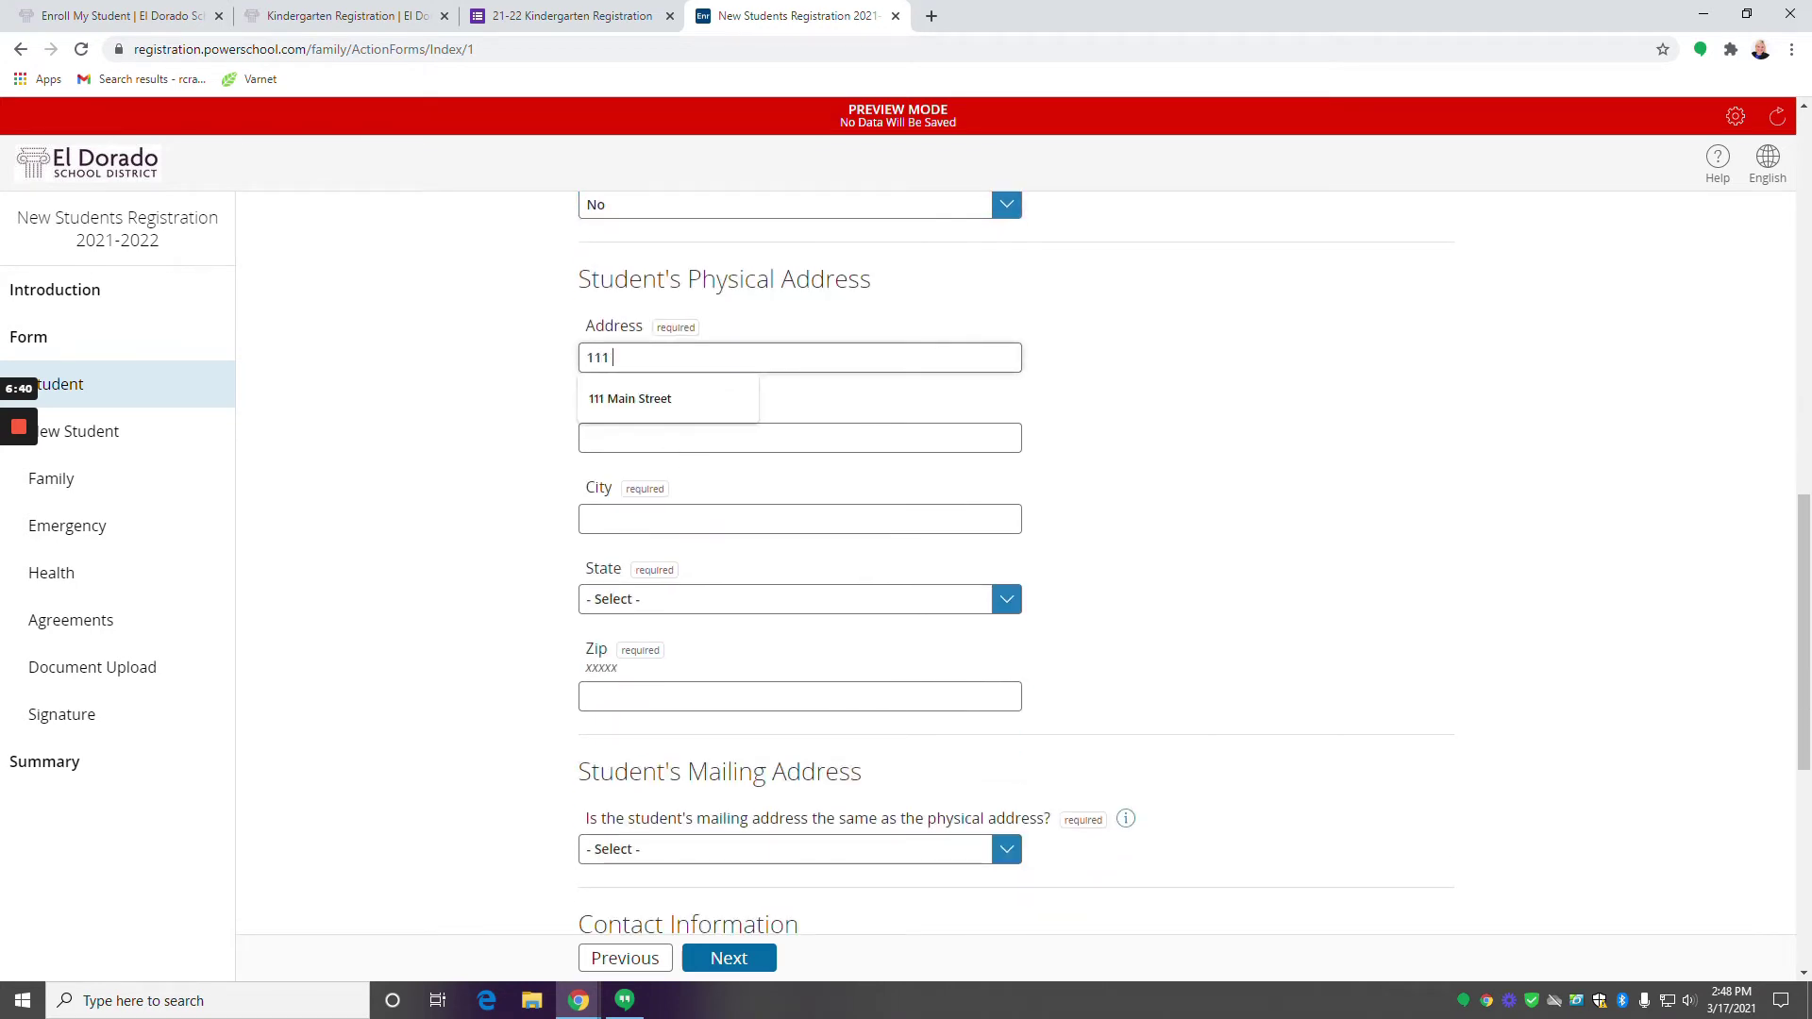
pyautogui.write('111 Main Street')
pyautogui.press('Tab')
pyautogui.press('Tab')
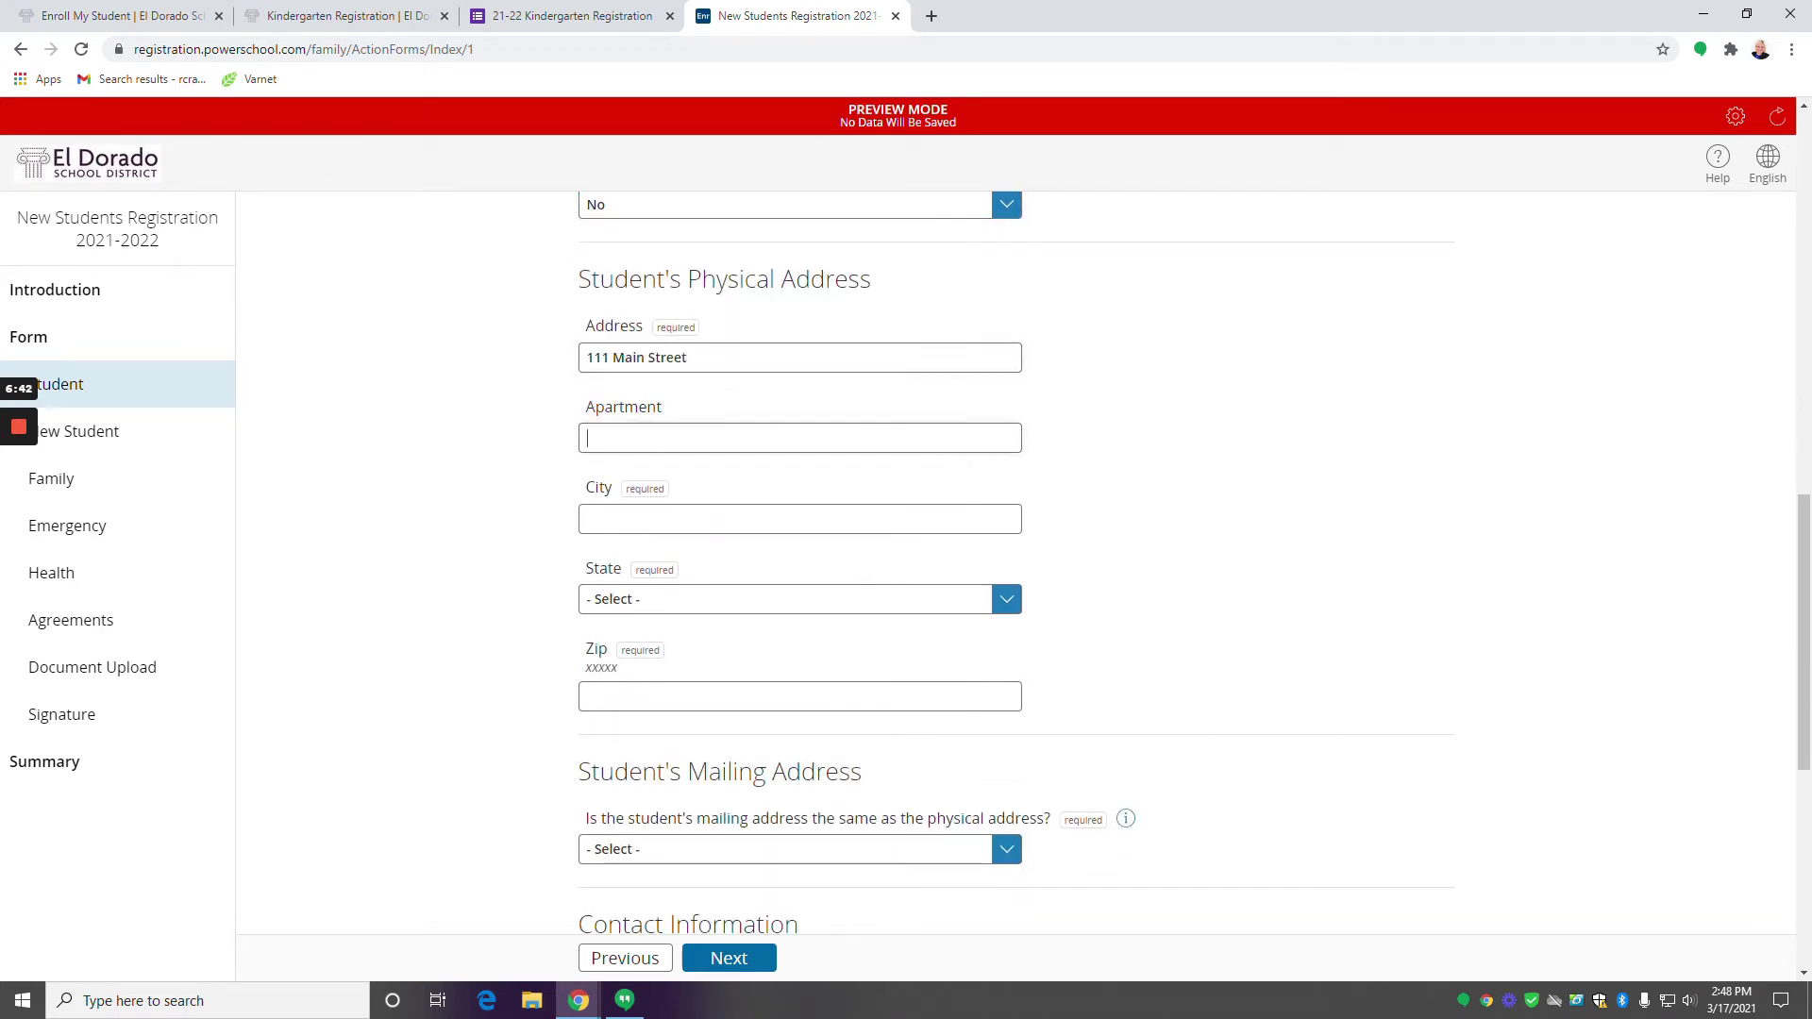
pyautogui.write('El Dorado')
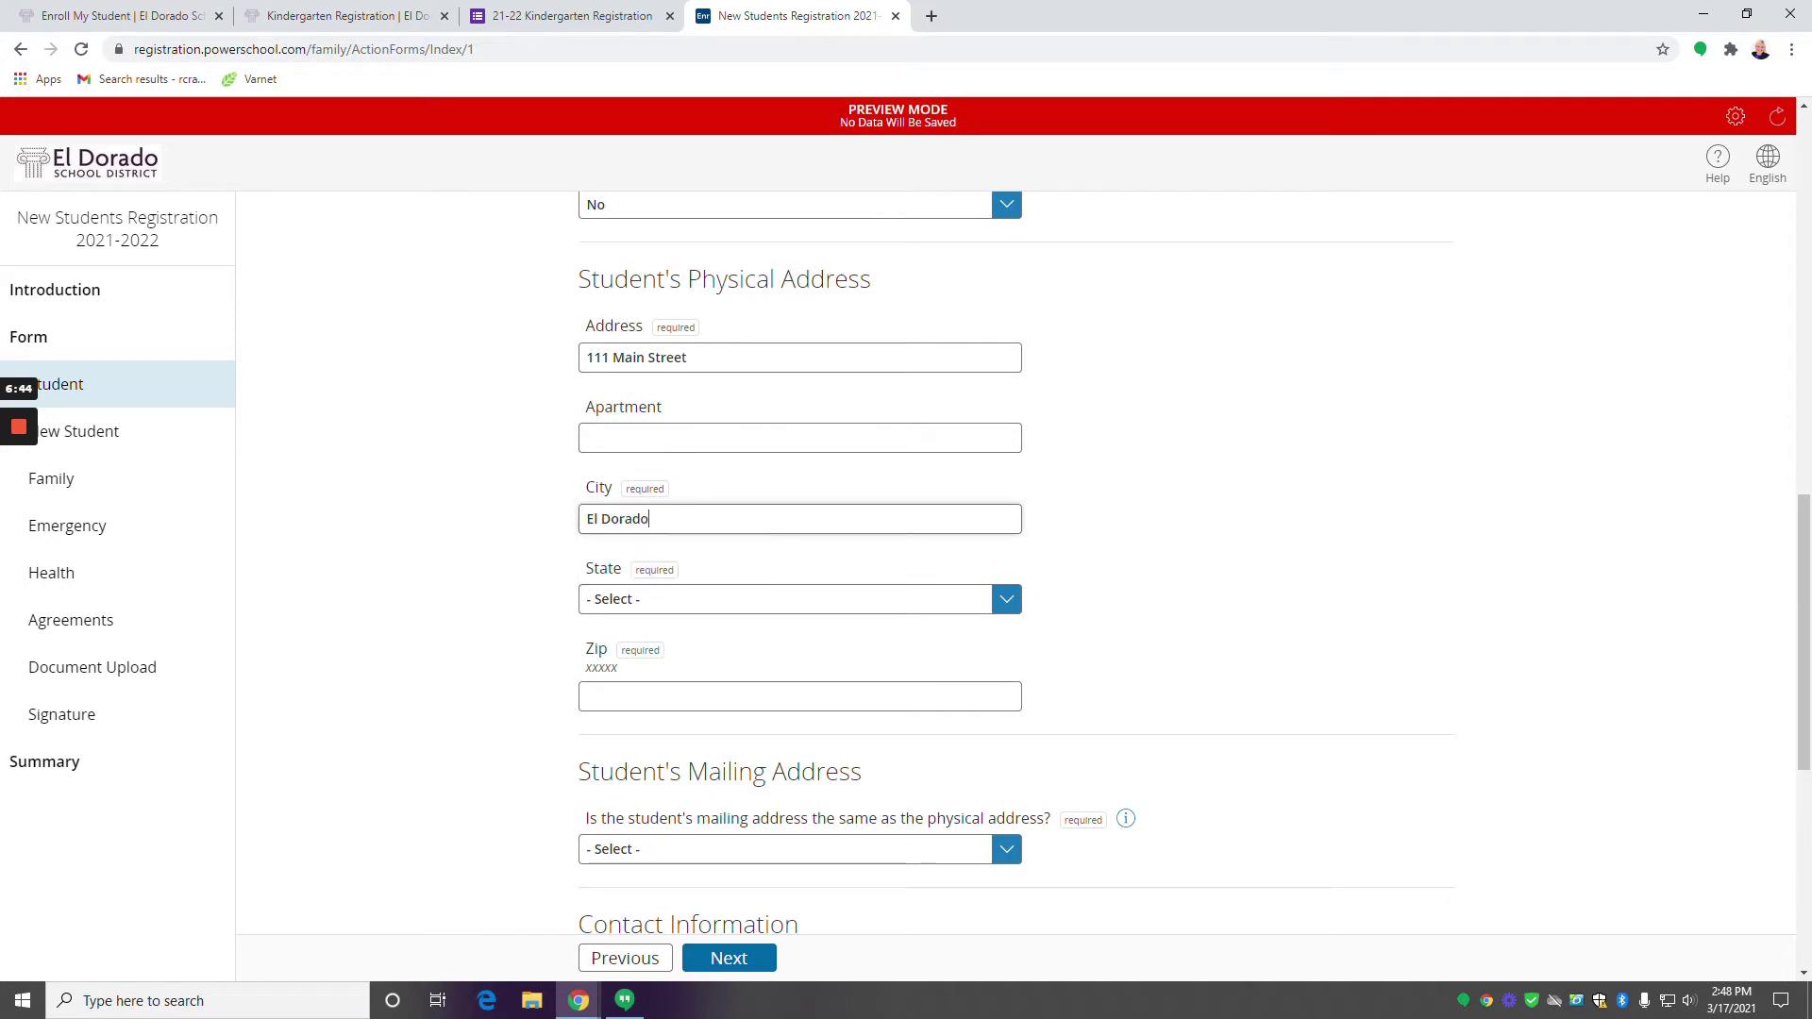
# Set the state to Arkansas, enter the ZIP, and mark the mailing address the same (Yes).
pyautogui.click(661, 608)
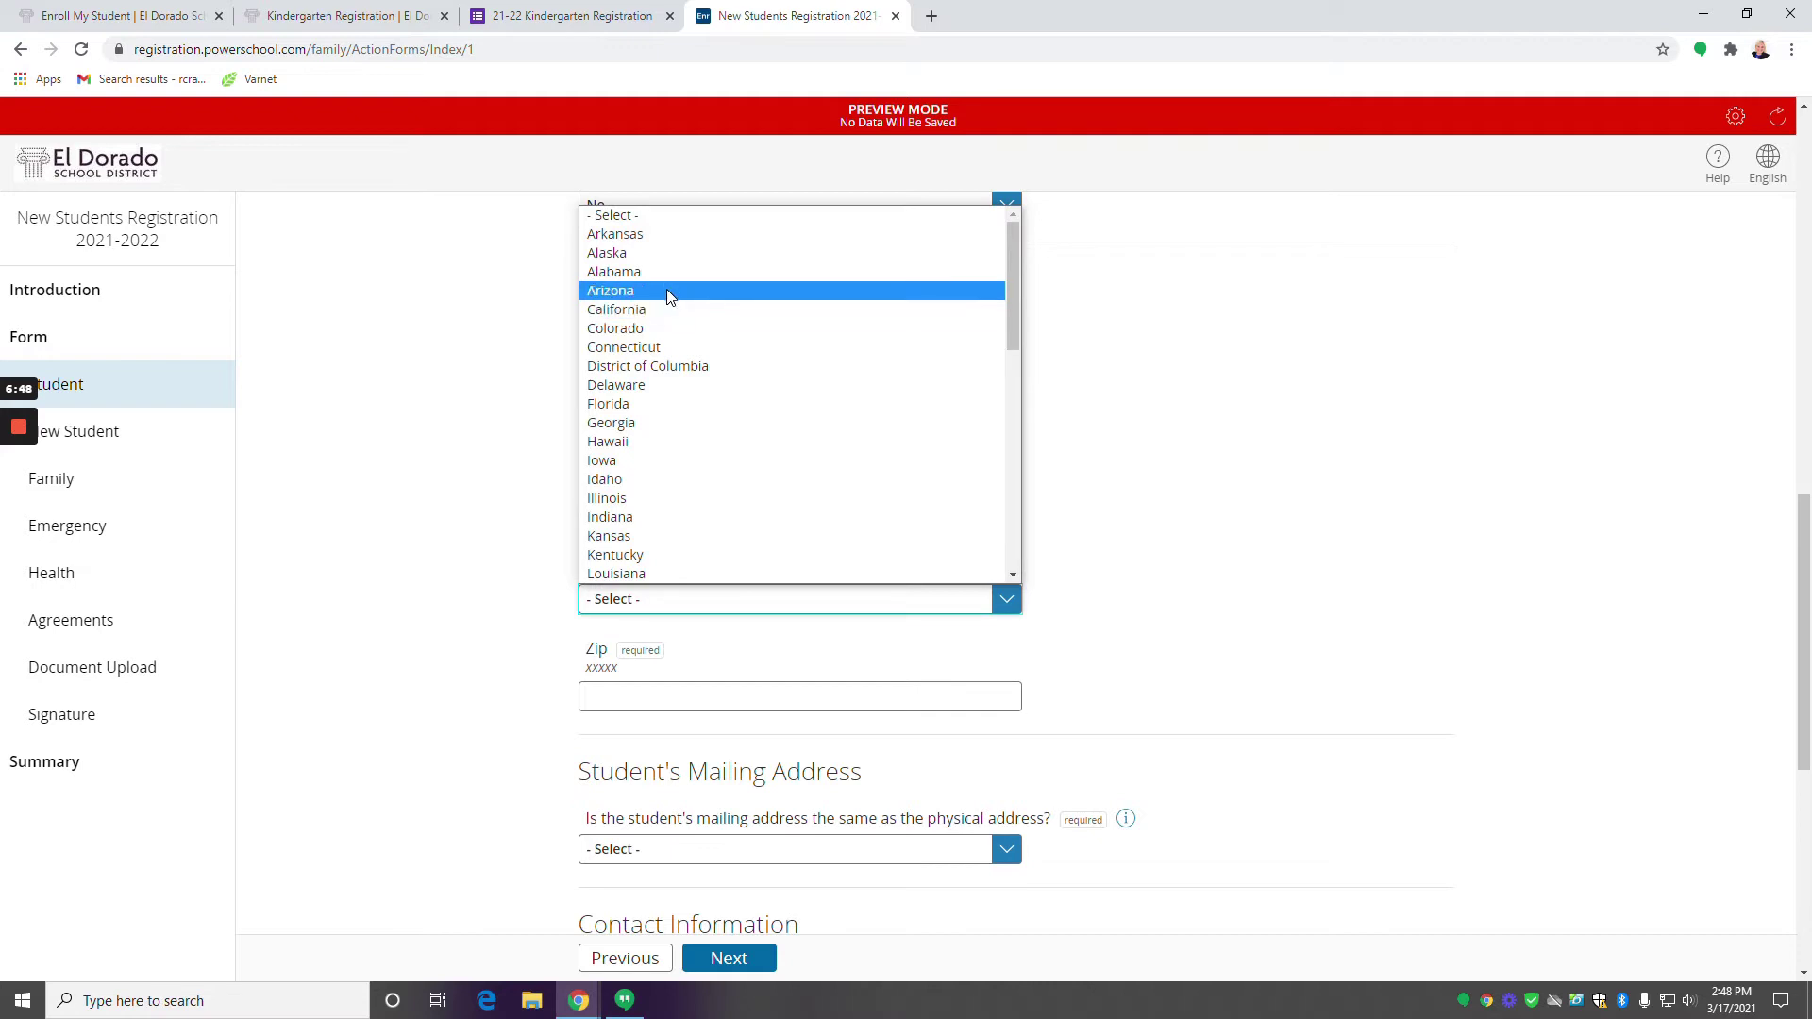
pyautogui.click(667, 235)
pyautogui.click(706, 687)
pyautogui.write('71730')
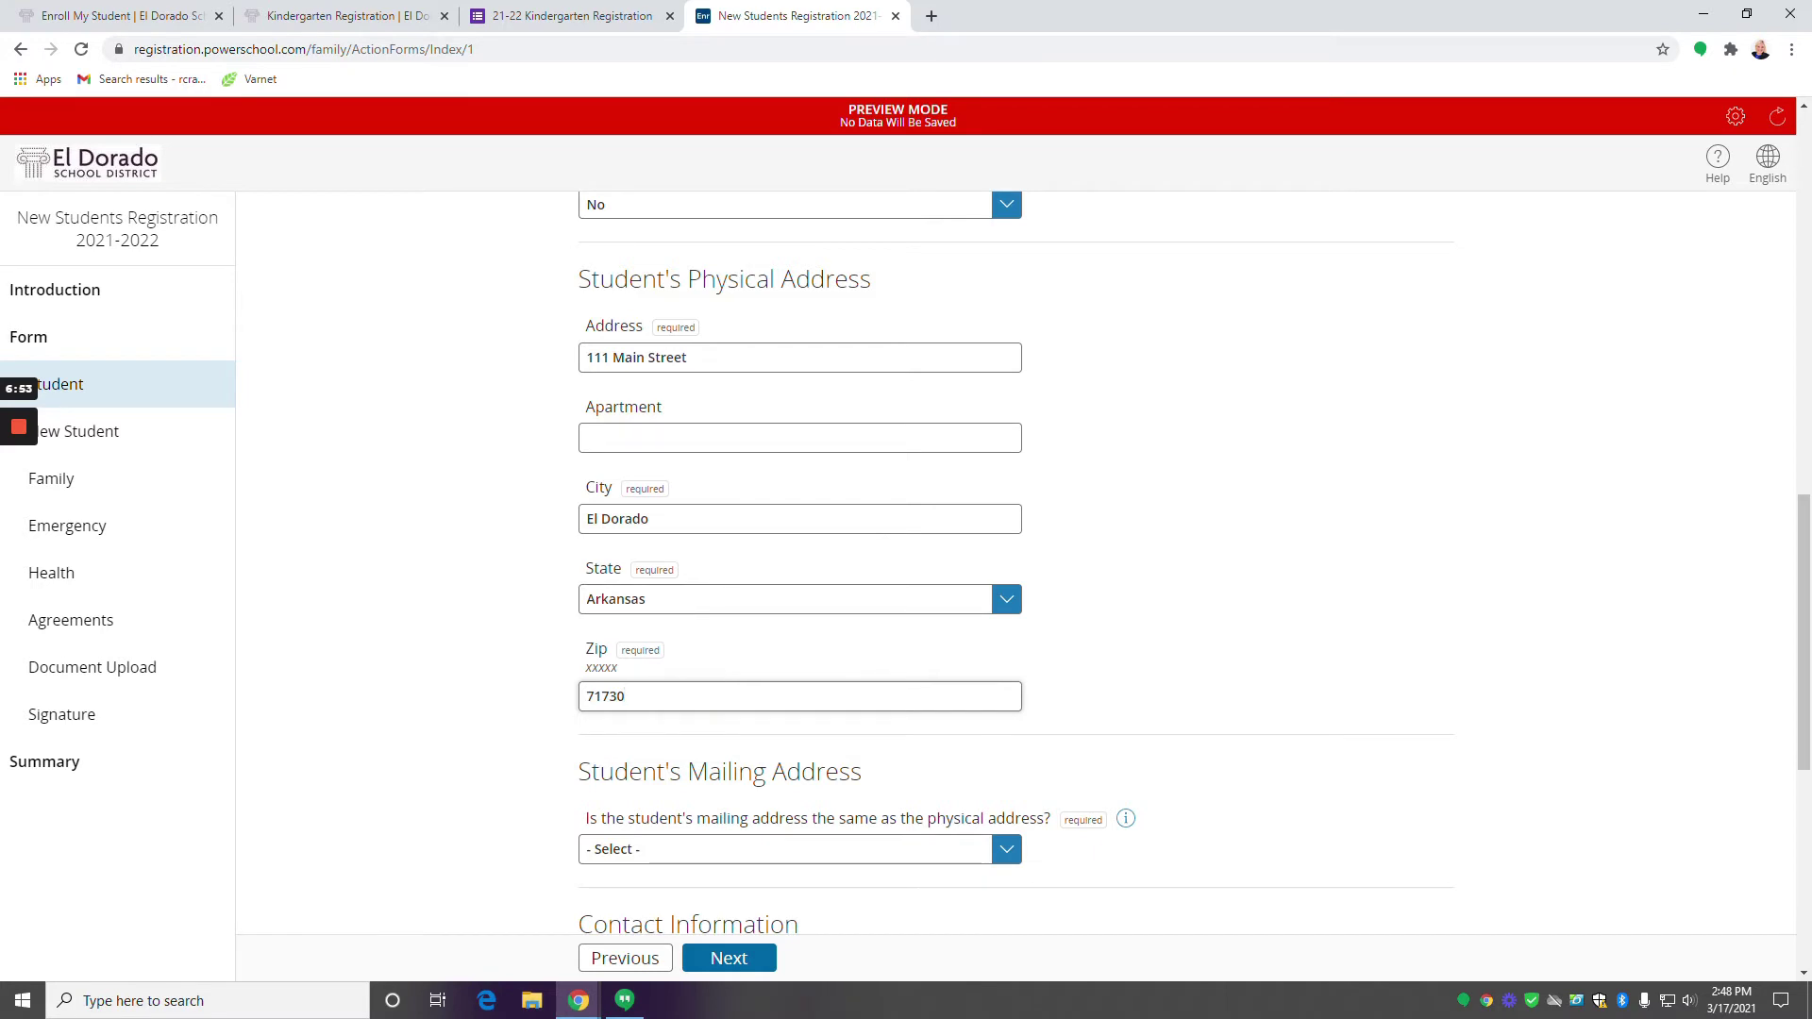
pyautogui.scroll(-3, 752, 688)
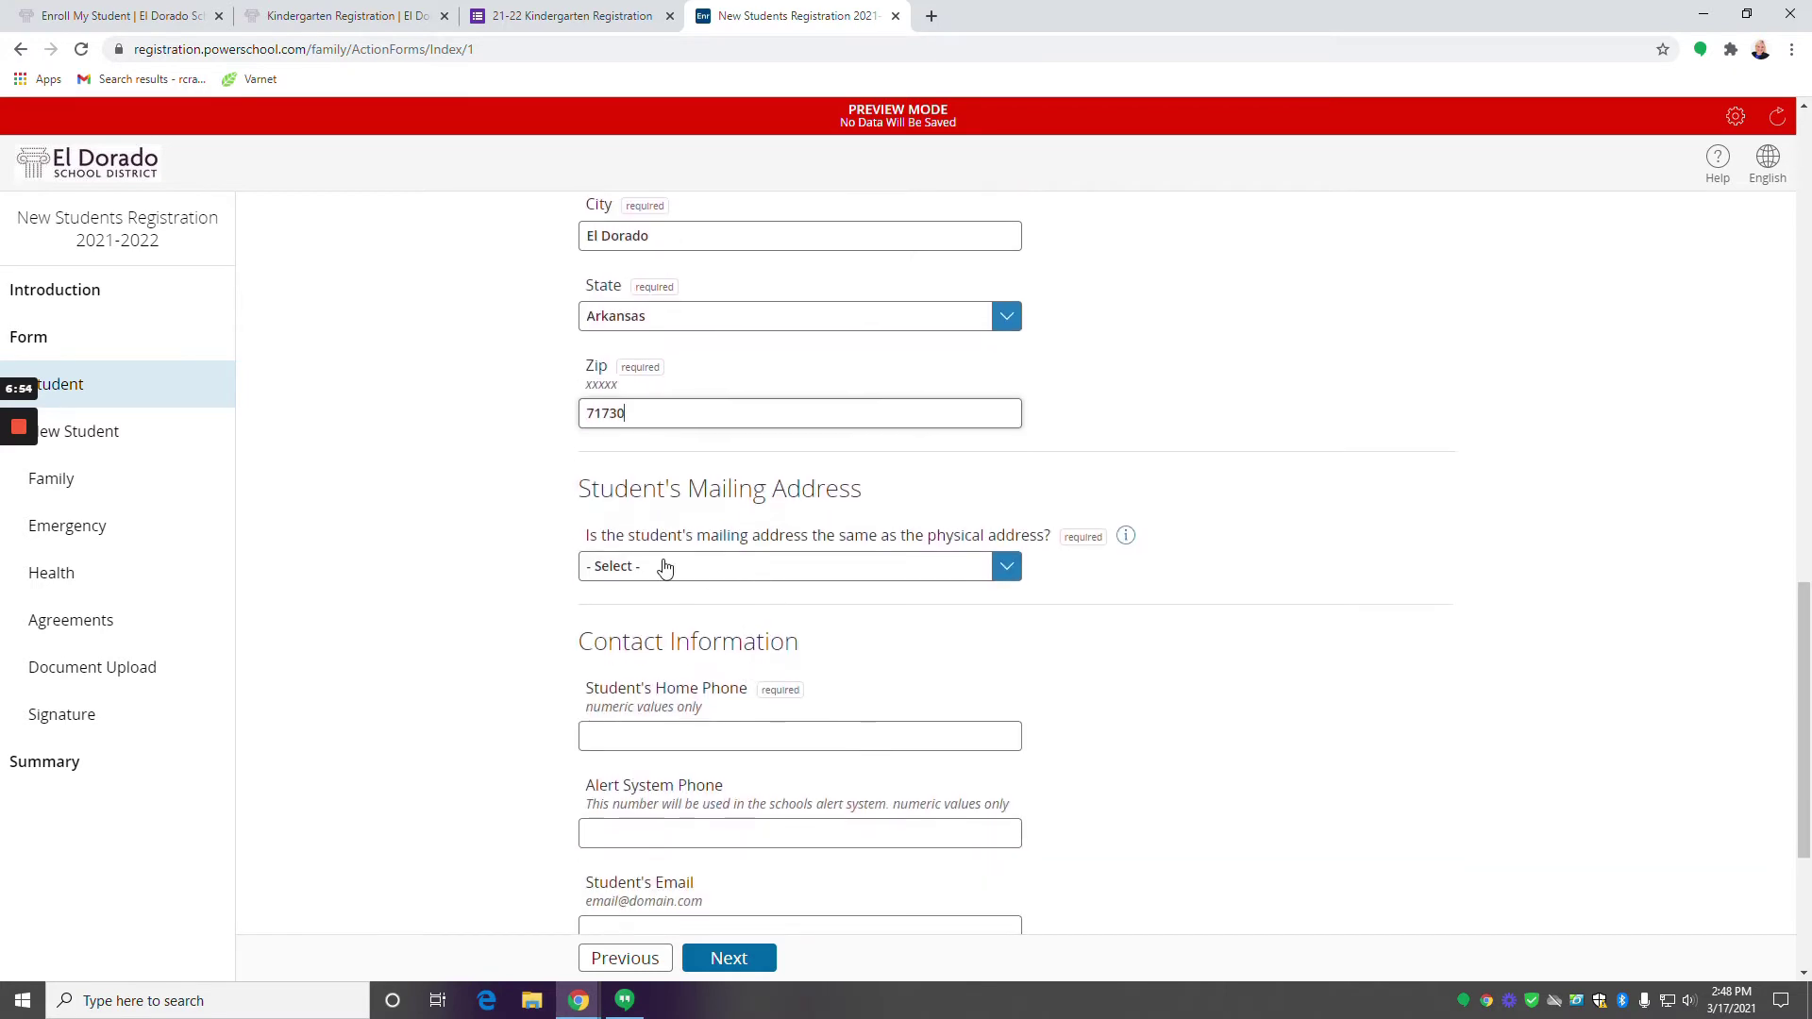
pyautogui.click(901, 578)
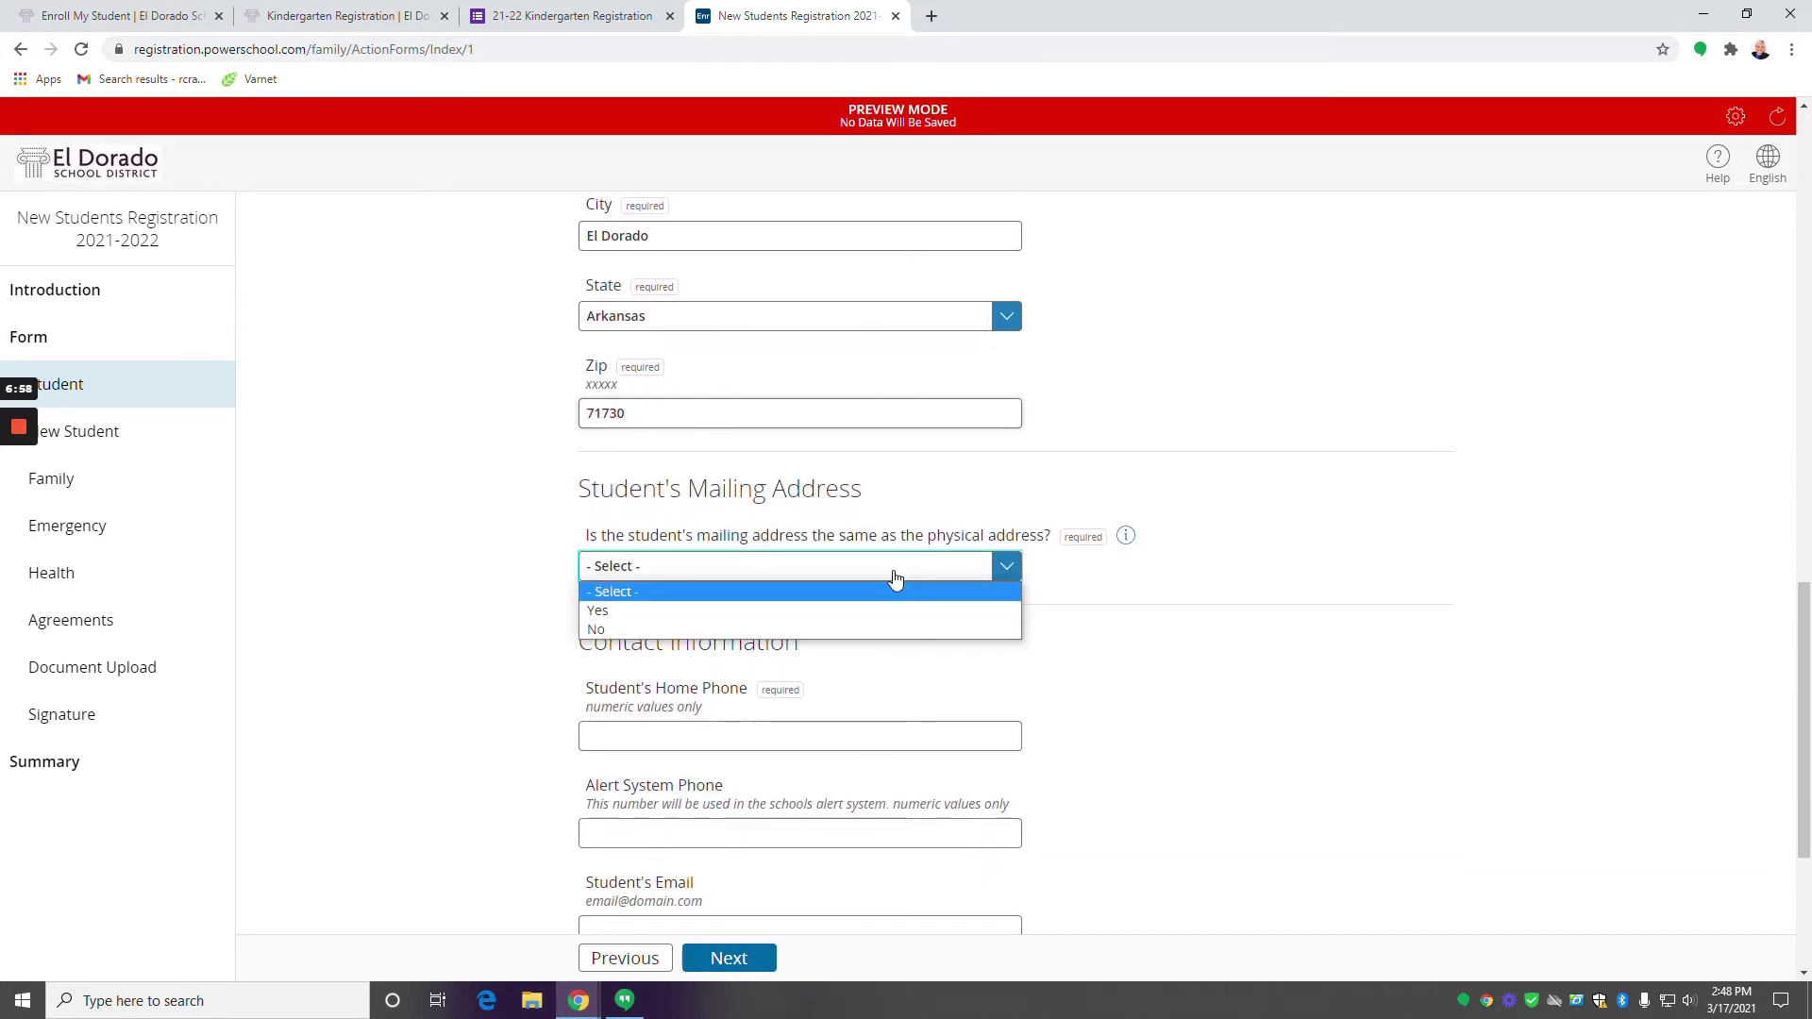
pyautogui.click(790, 612)
# Enter the student's home phone and alert system phone numbers.
pyautogui.scroll(-3, 780, 623)
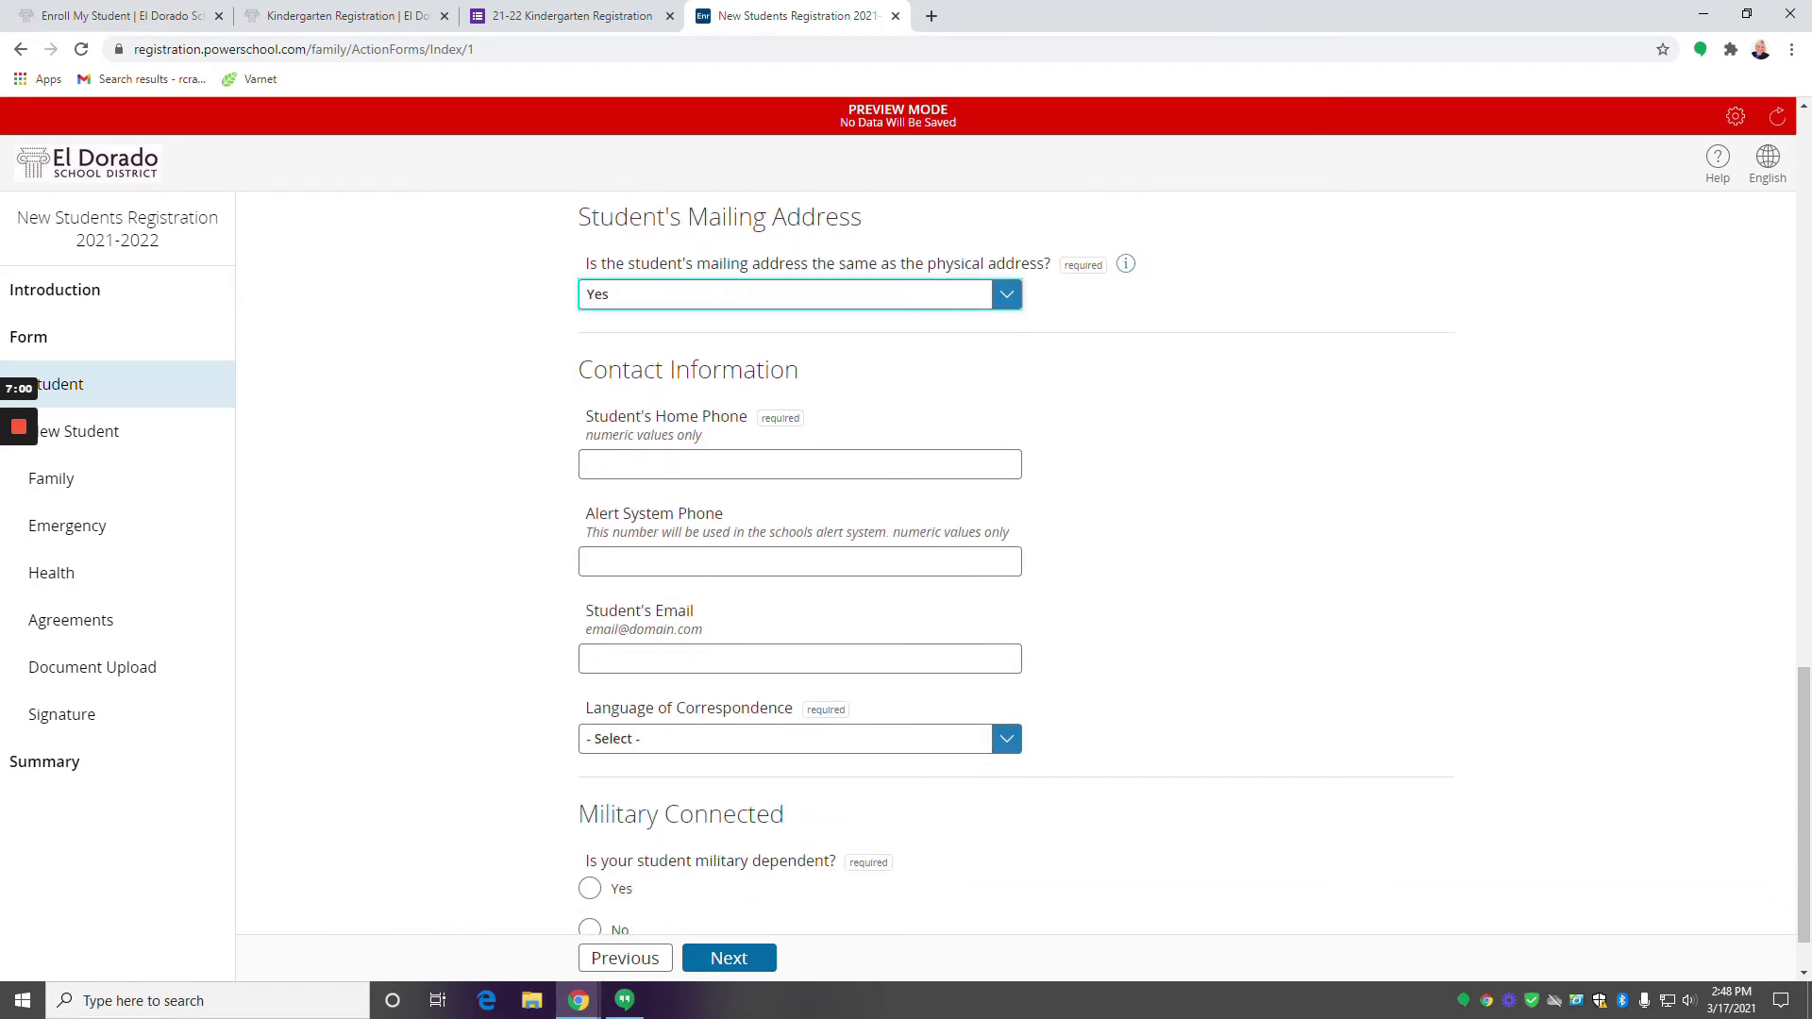
pyautogui.click(799, 453)
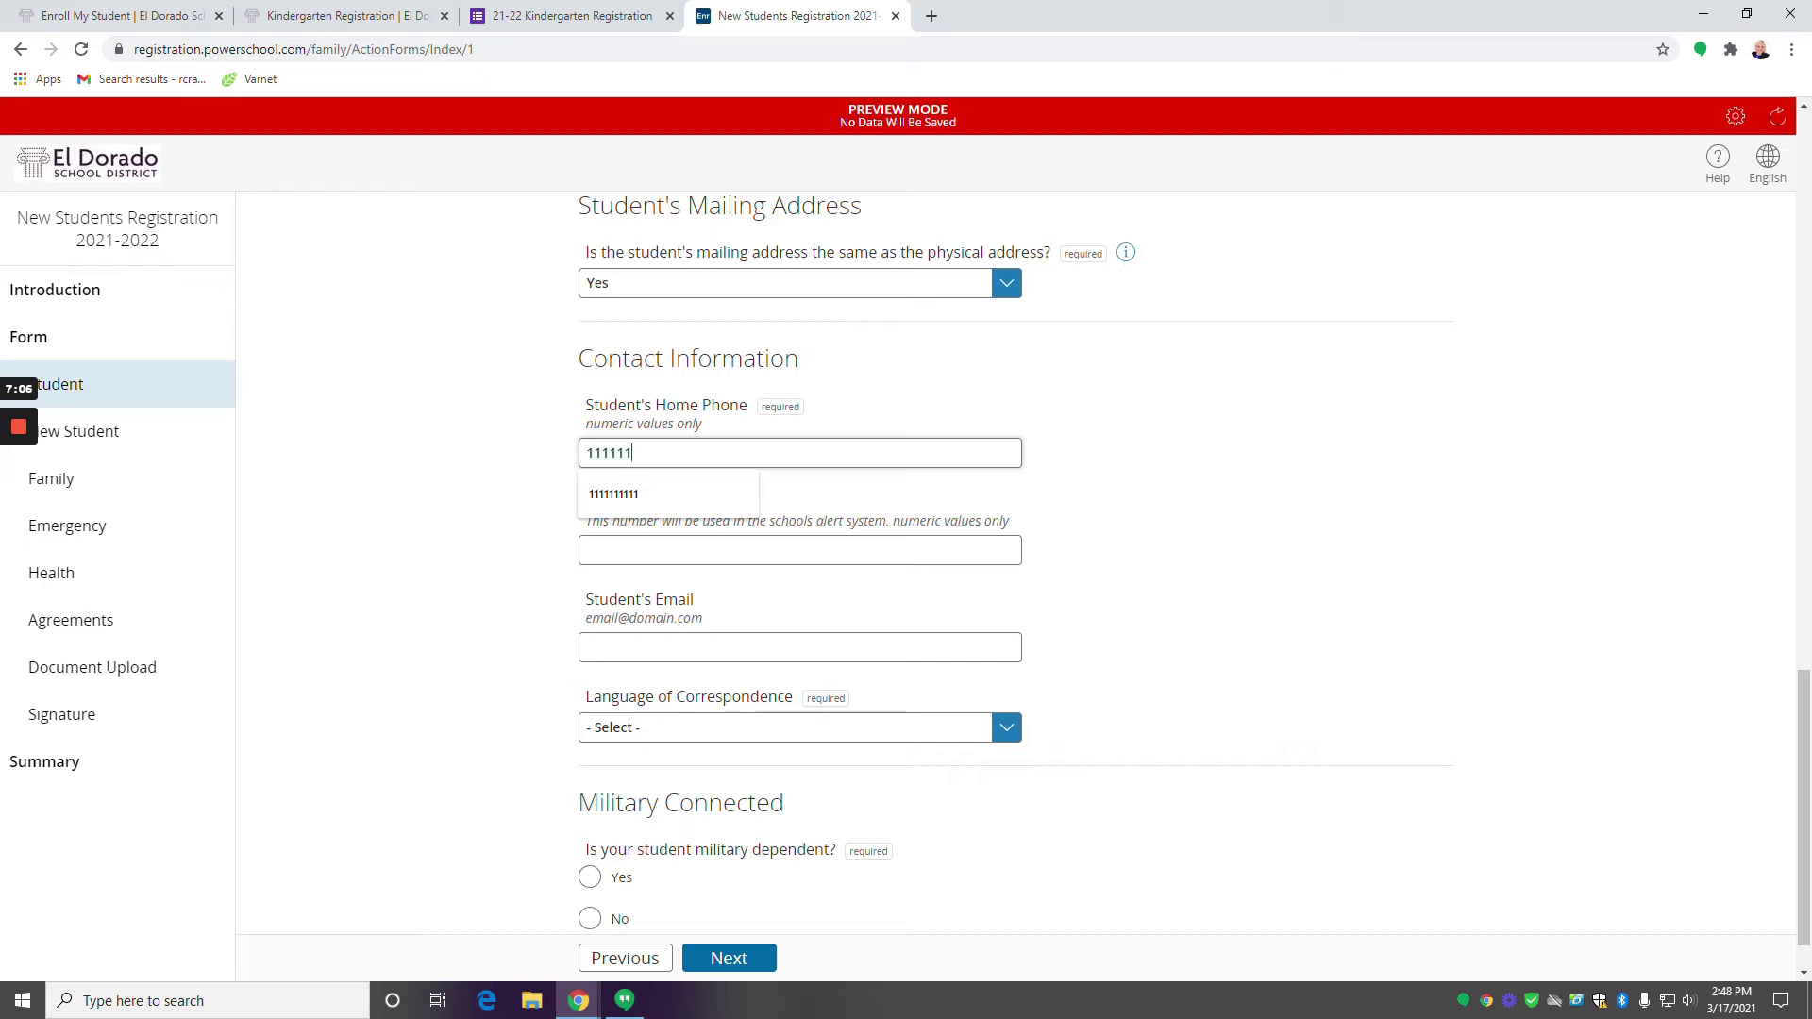
pyautogui.write('1111')
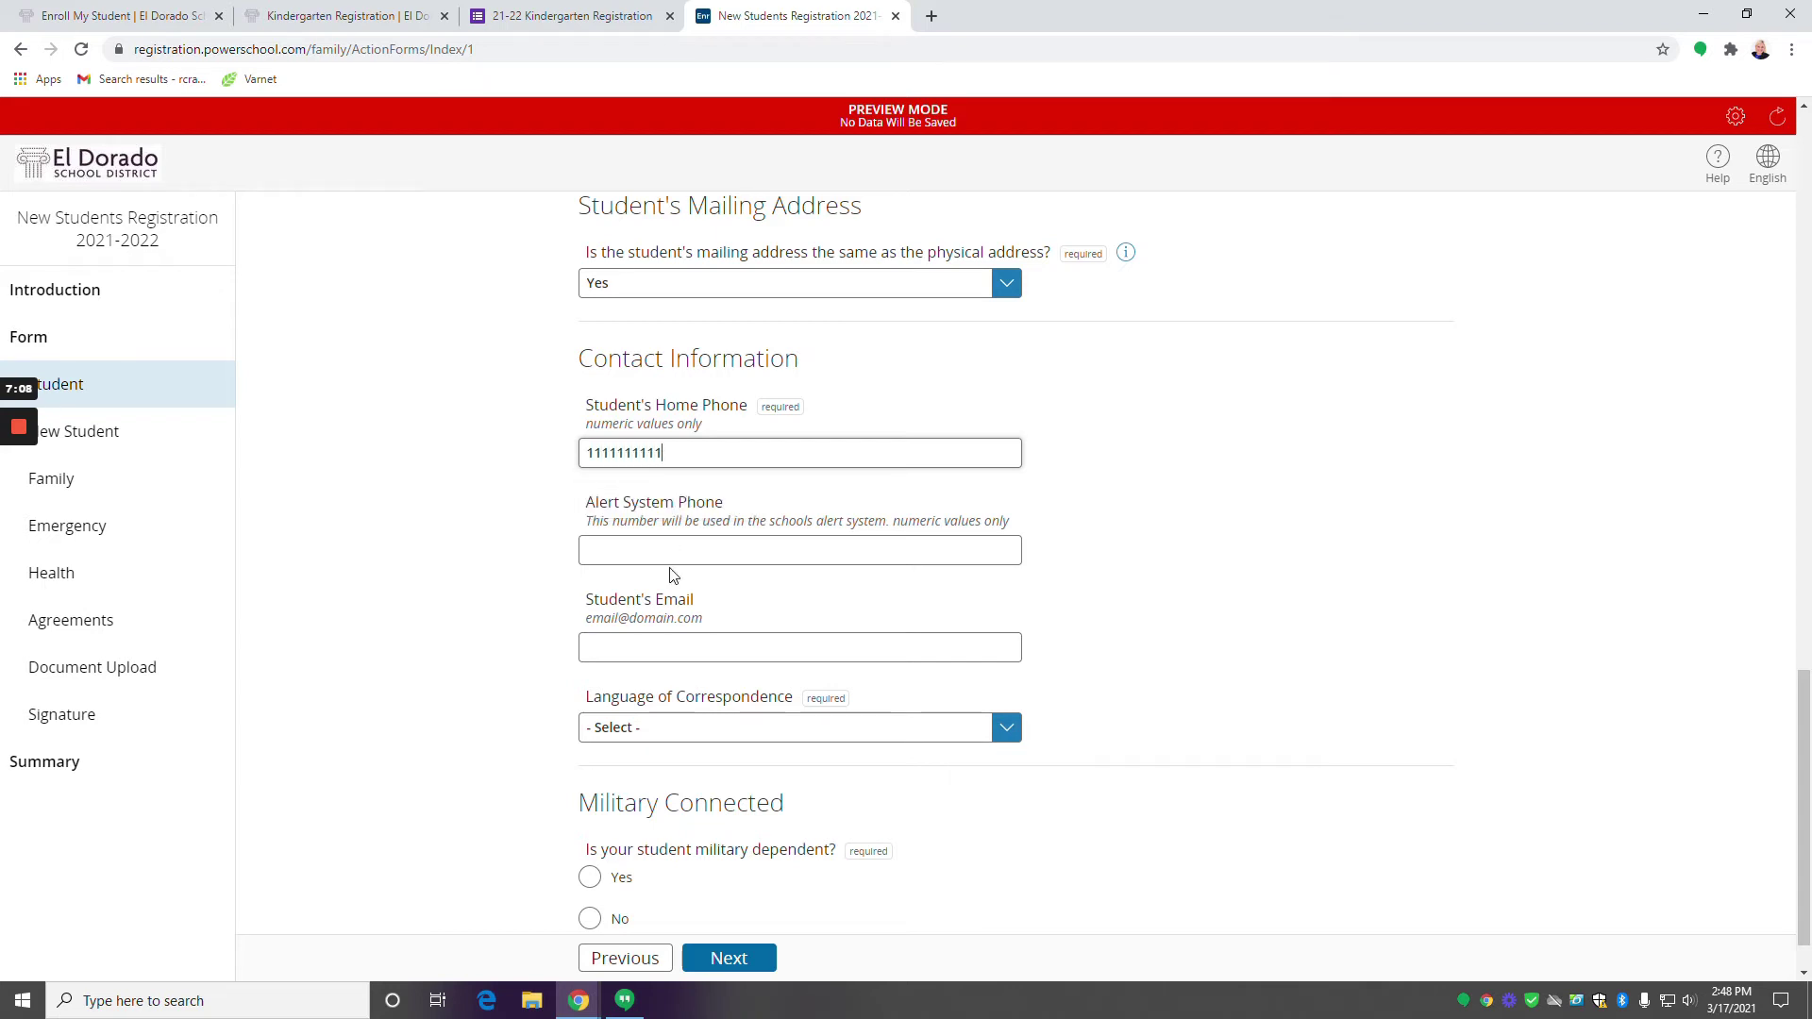
pyautogui.scroll(-1, 672, 575)
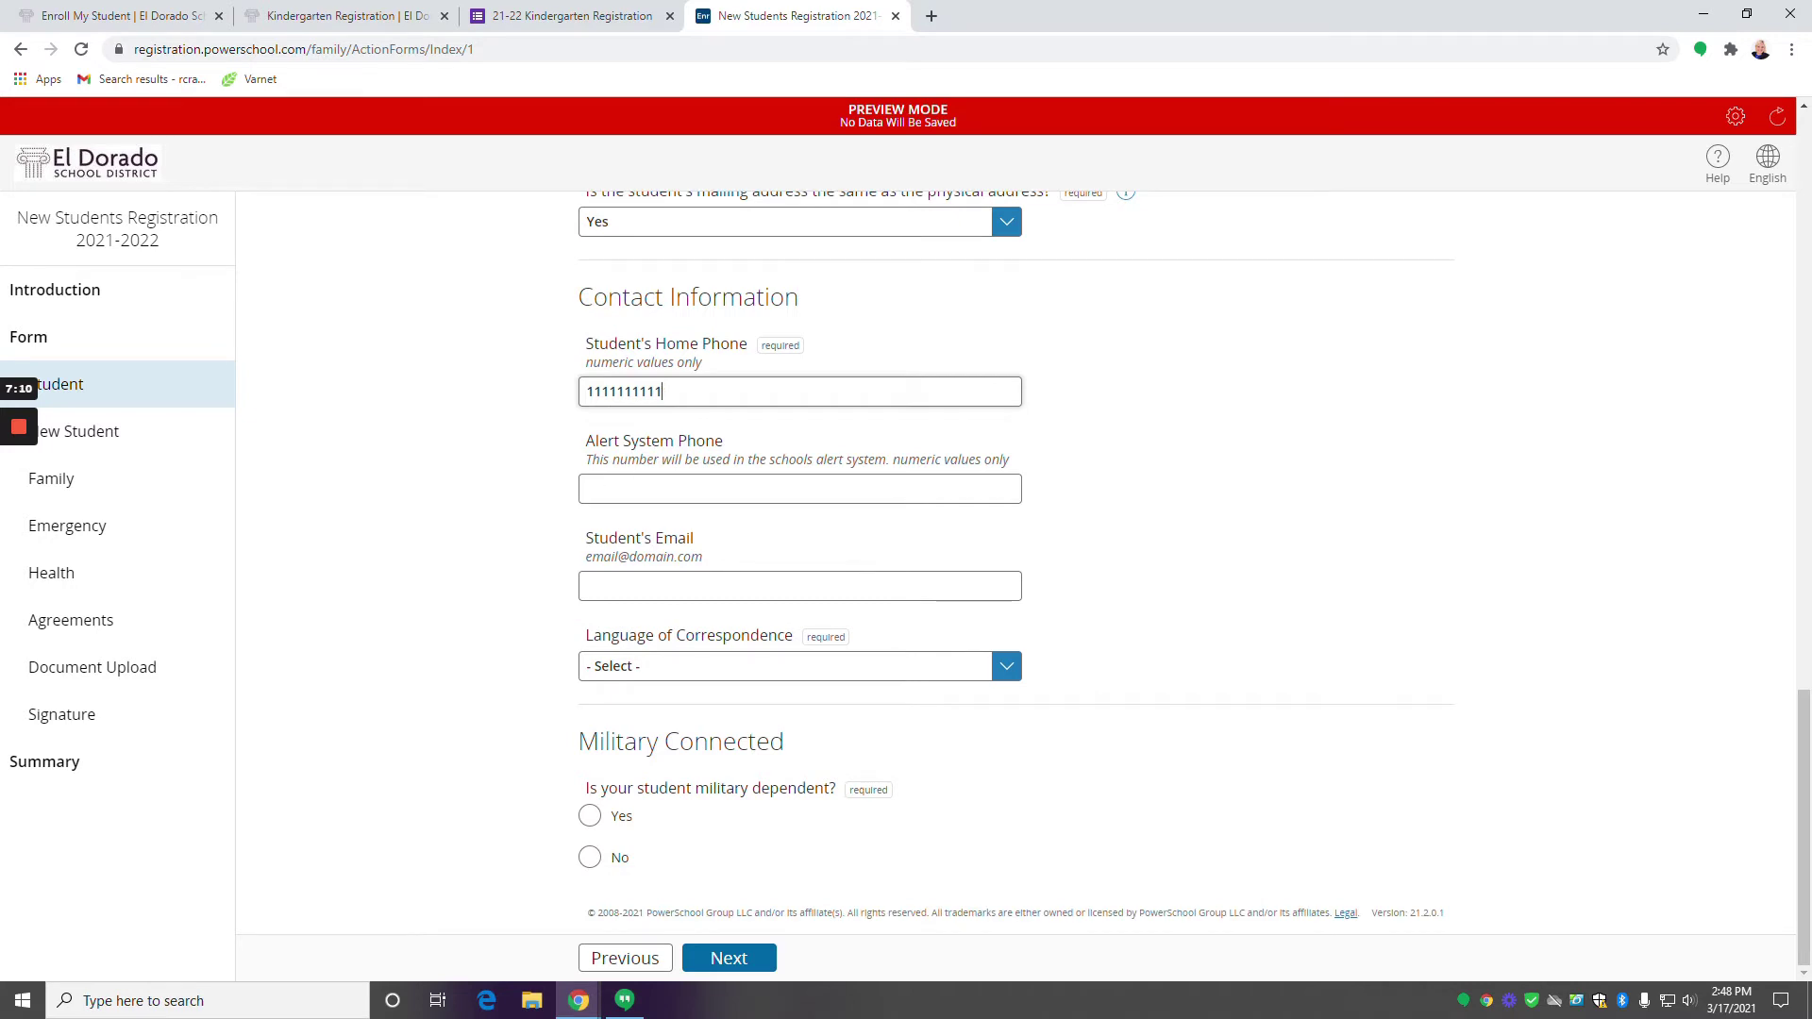
pyautogui.click(660, 489)
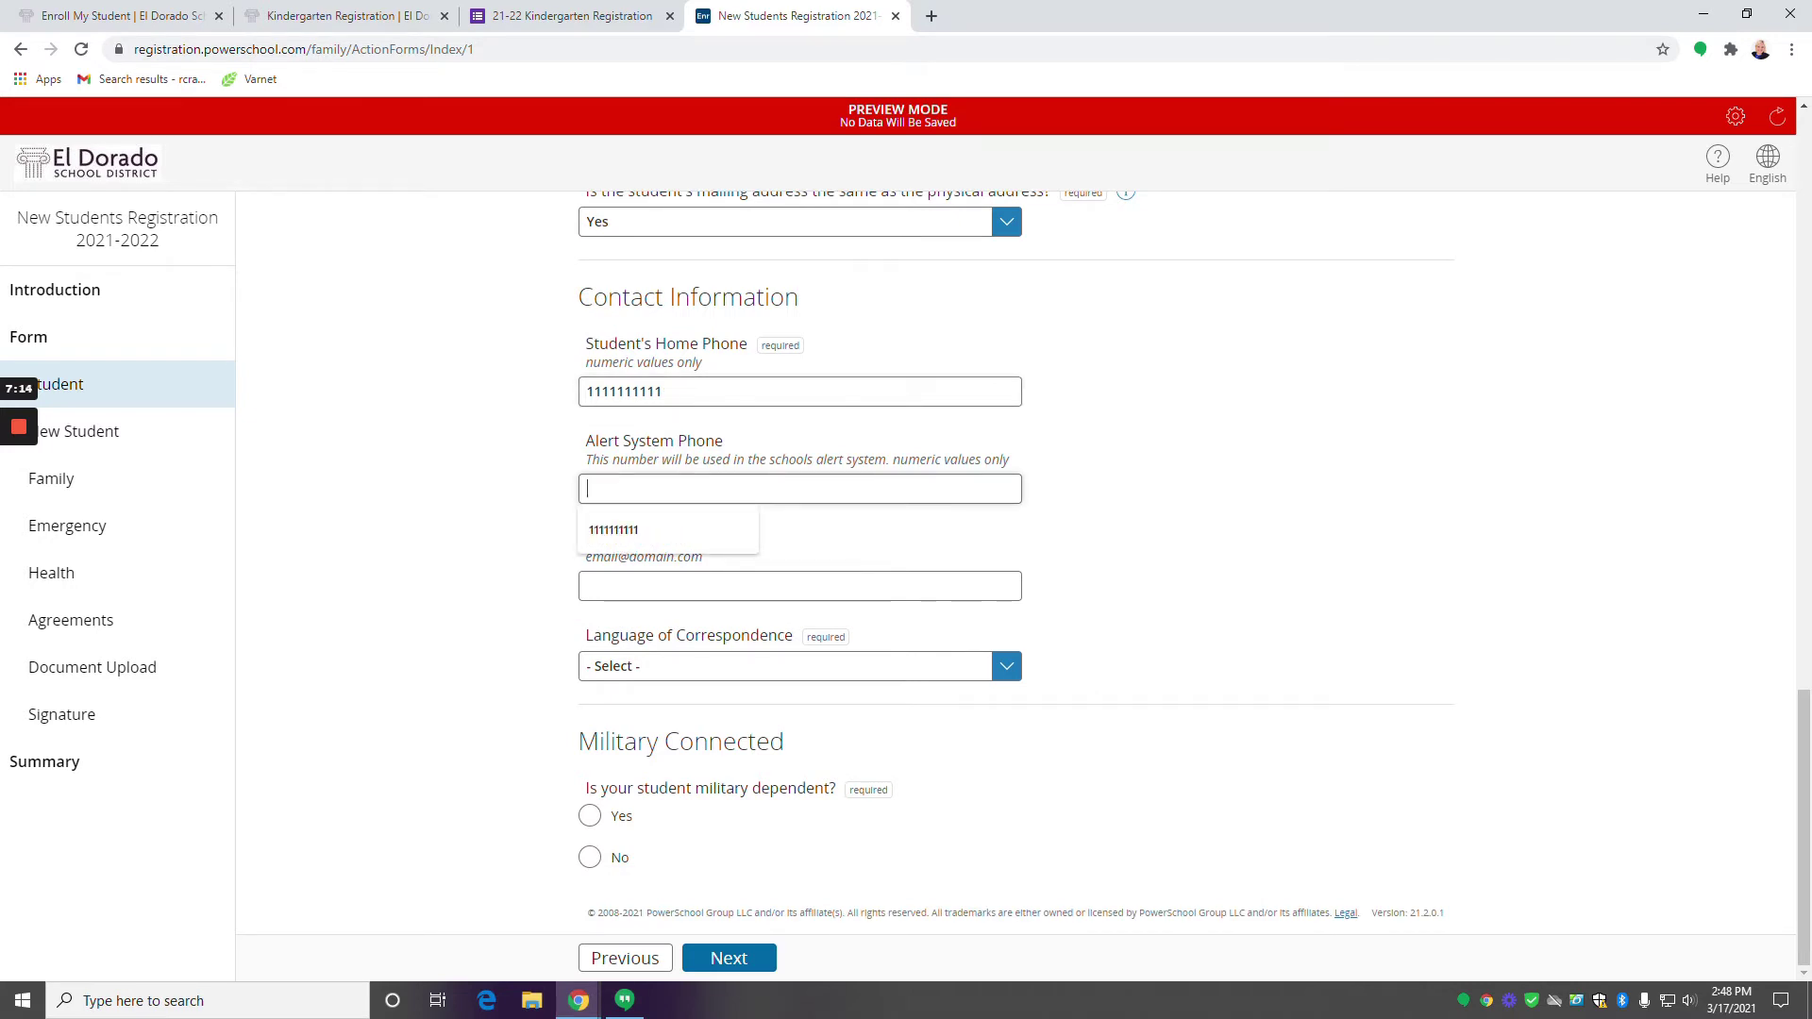
pyautogui.write('1111111111')
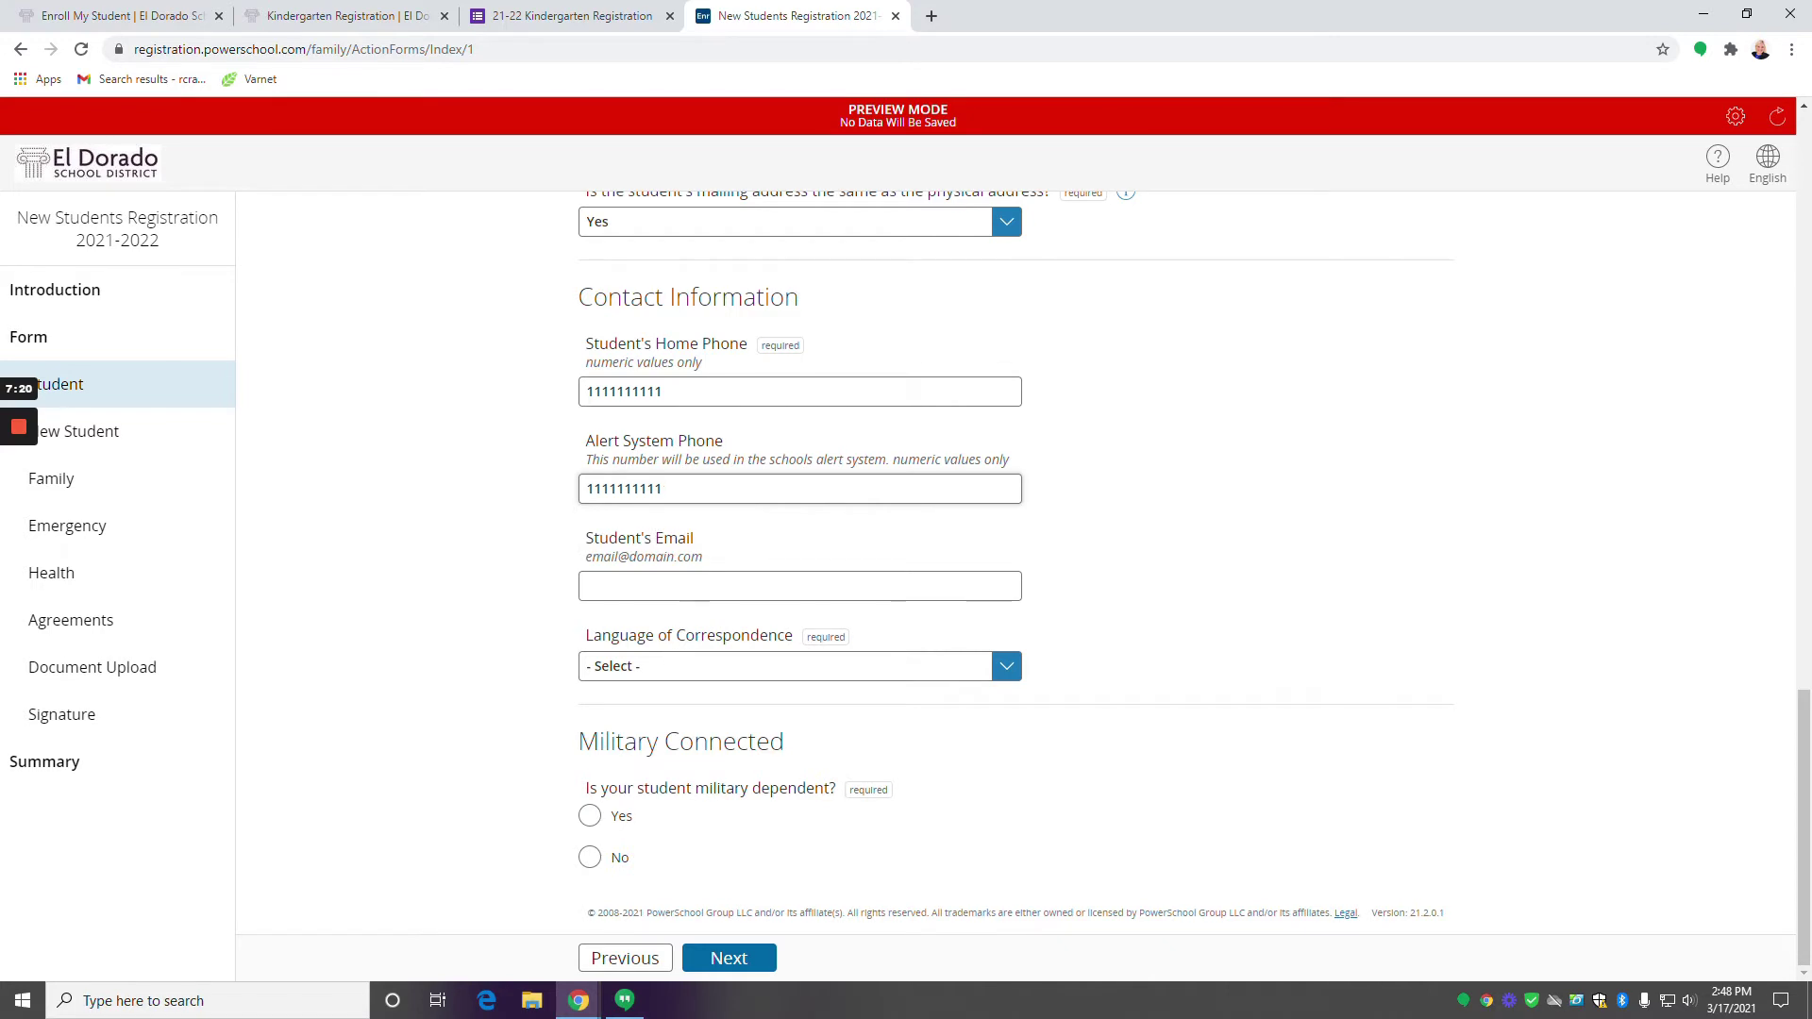
pyautogui.press('Tab')
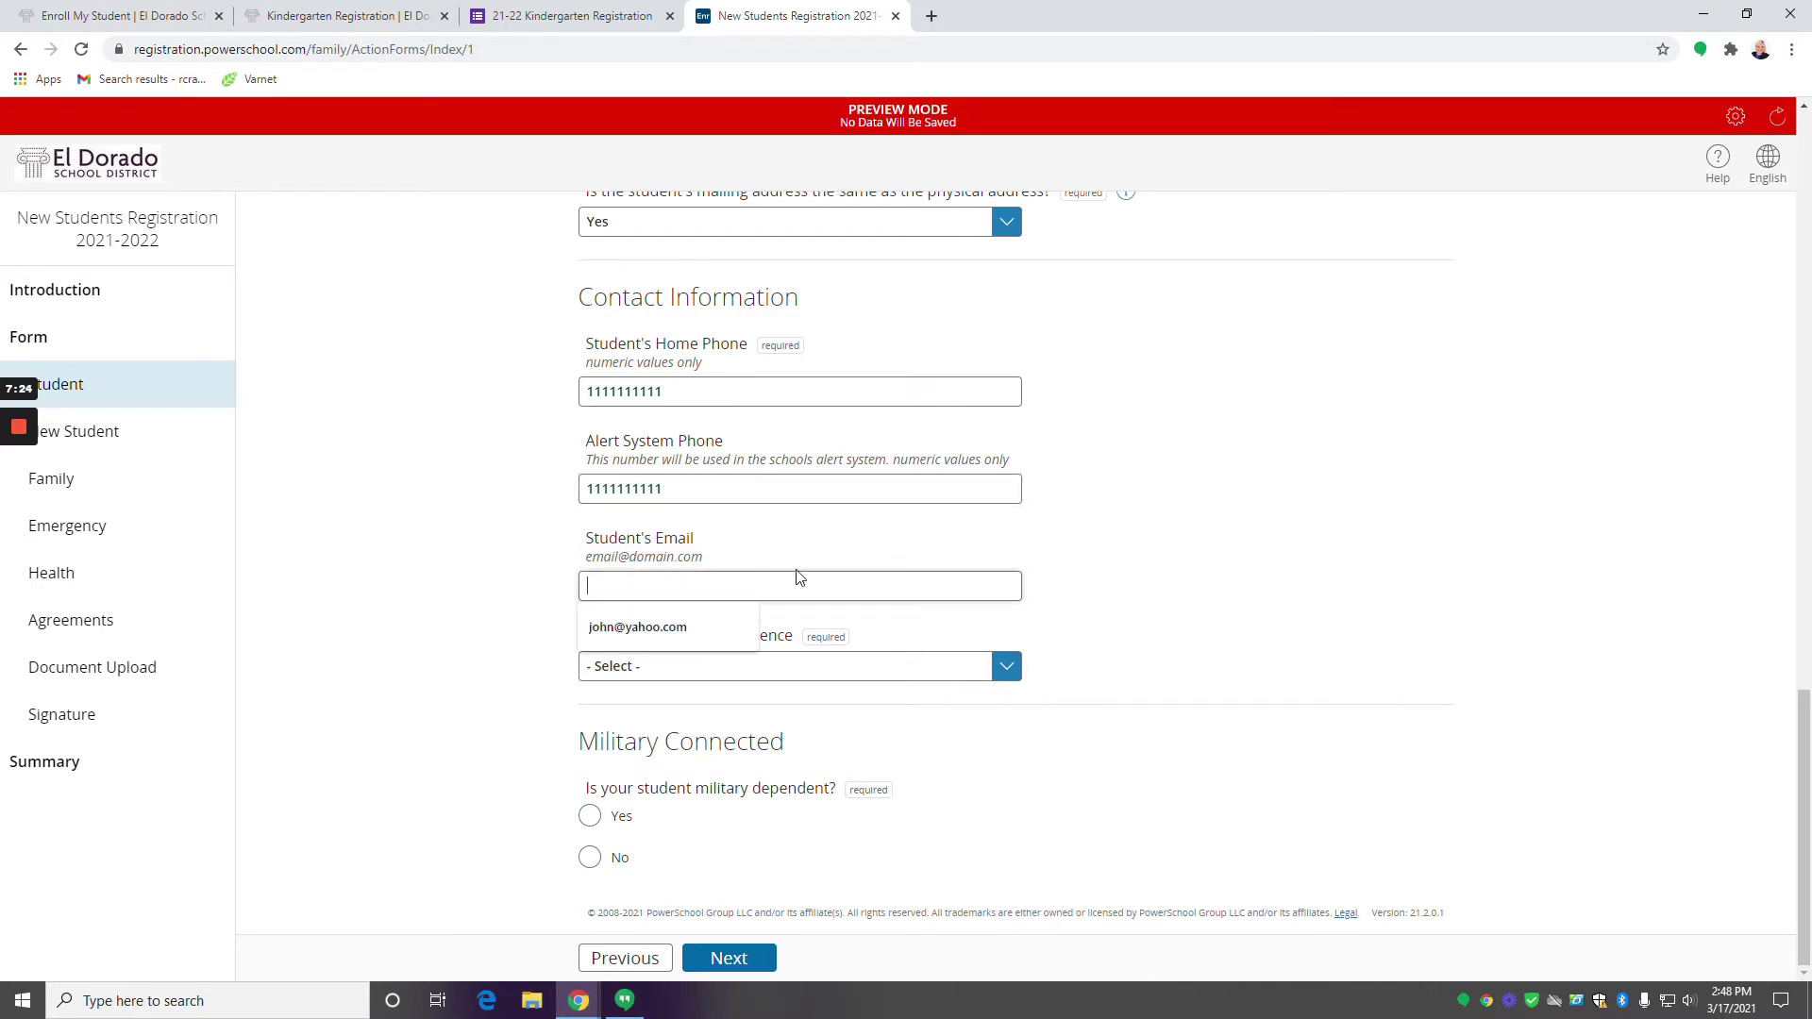
# Choose English as correspondence language, answer No for military dependent, and continue.
pyautogui.click(762, 672)
pyautogui.click(846, 683)
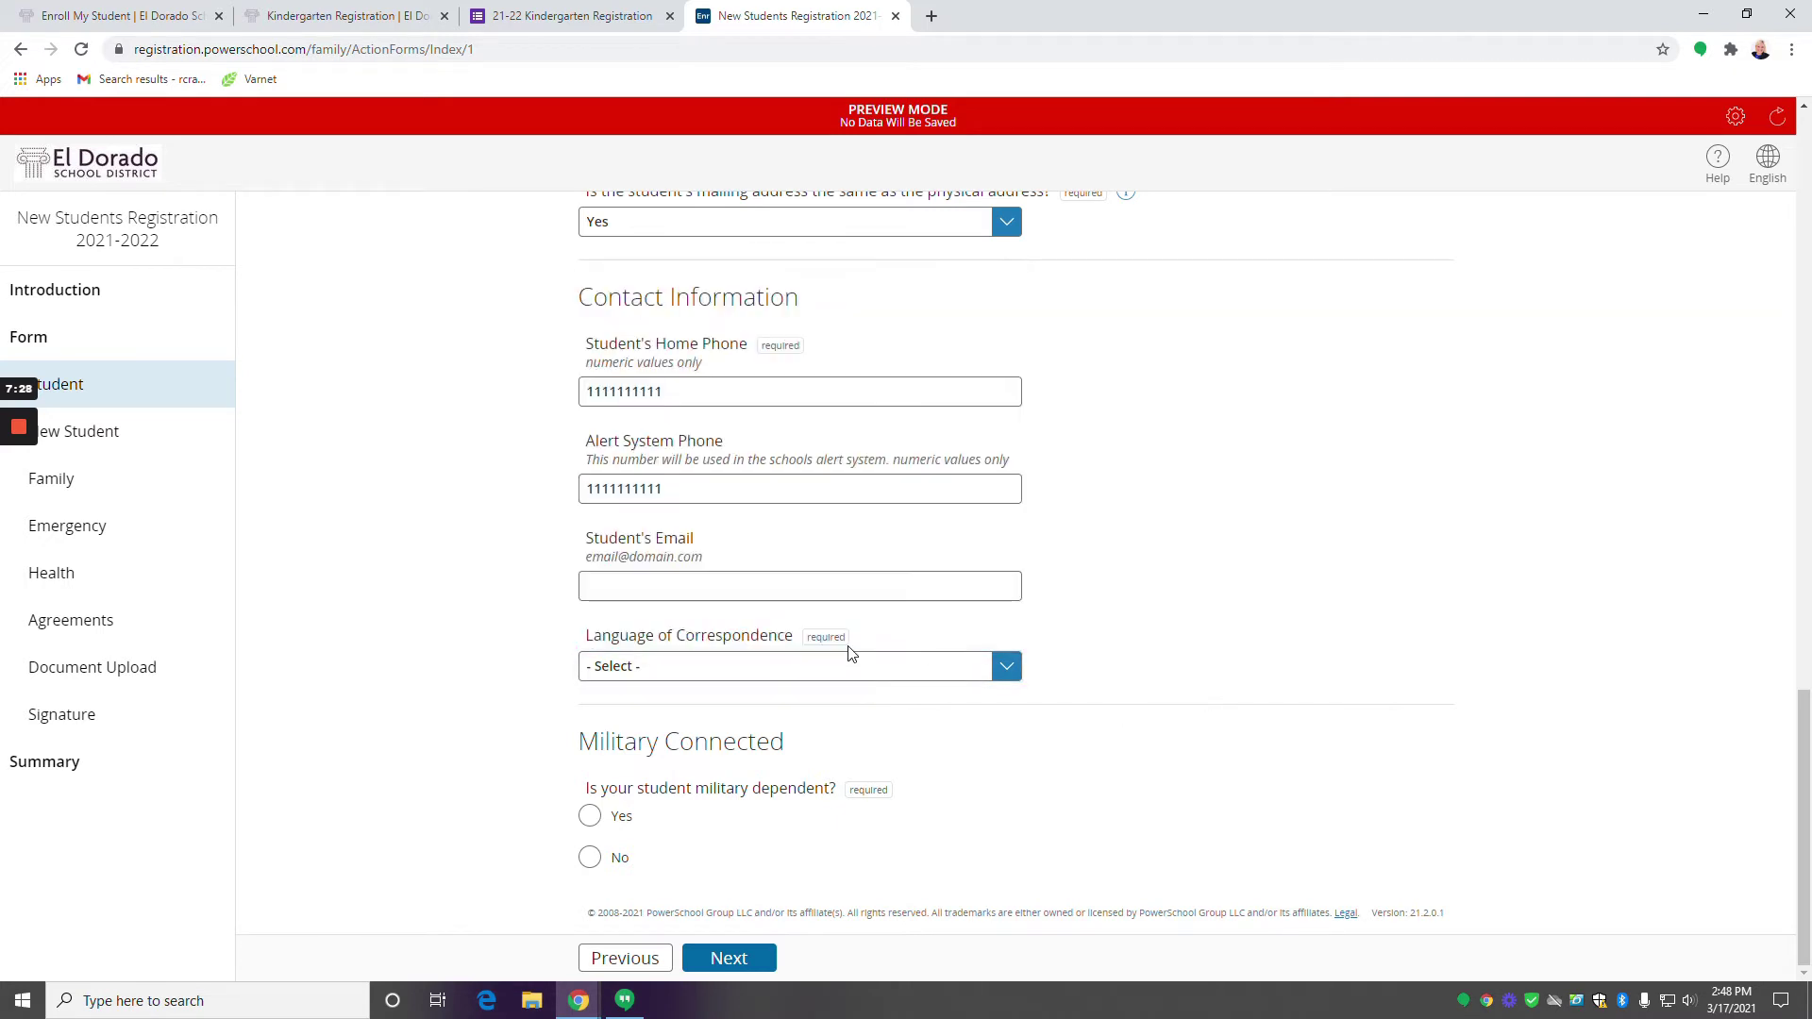
pyautogui.click(740, 674)
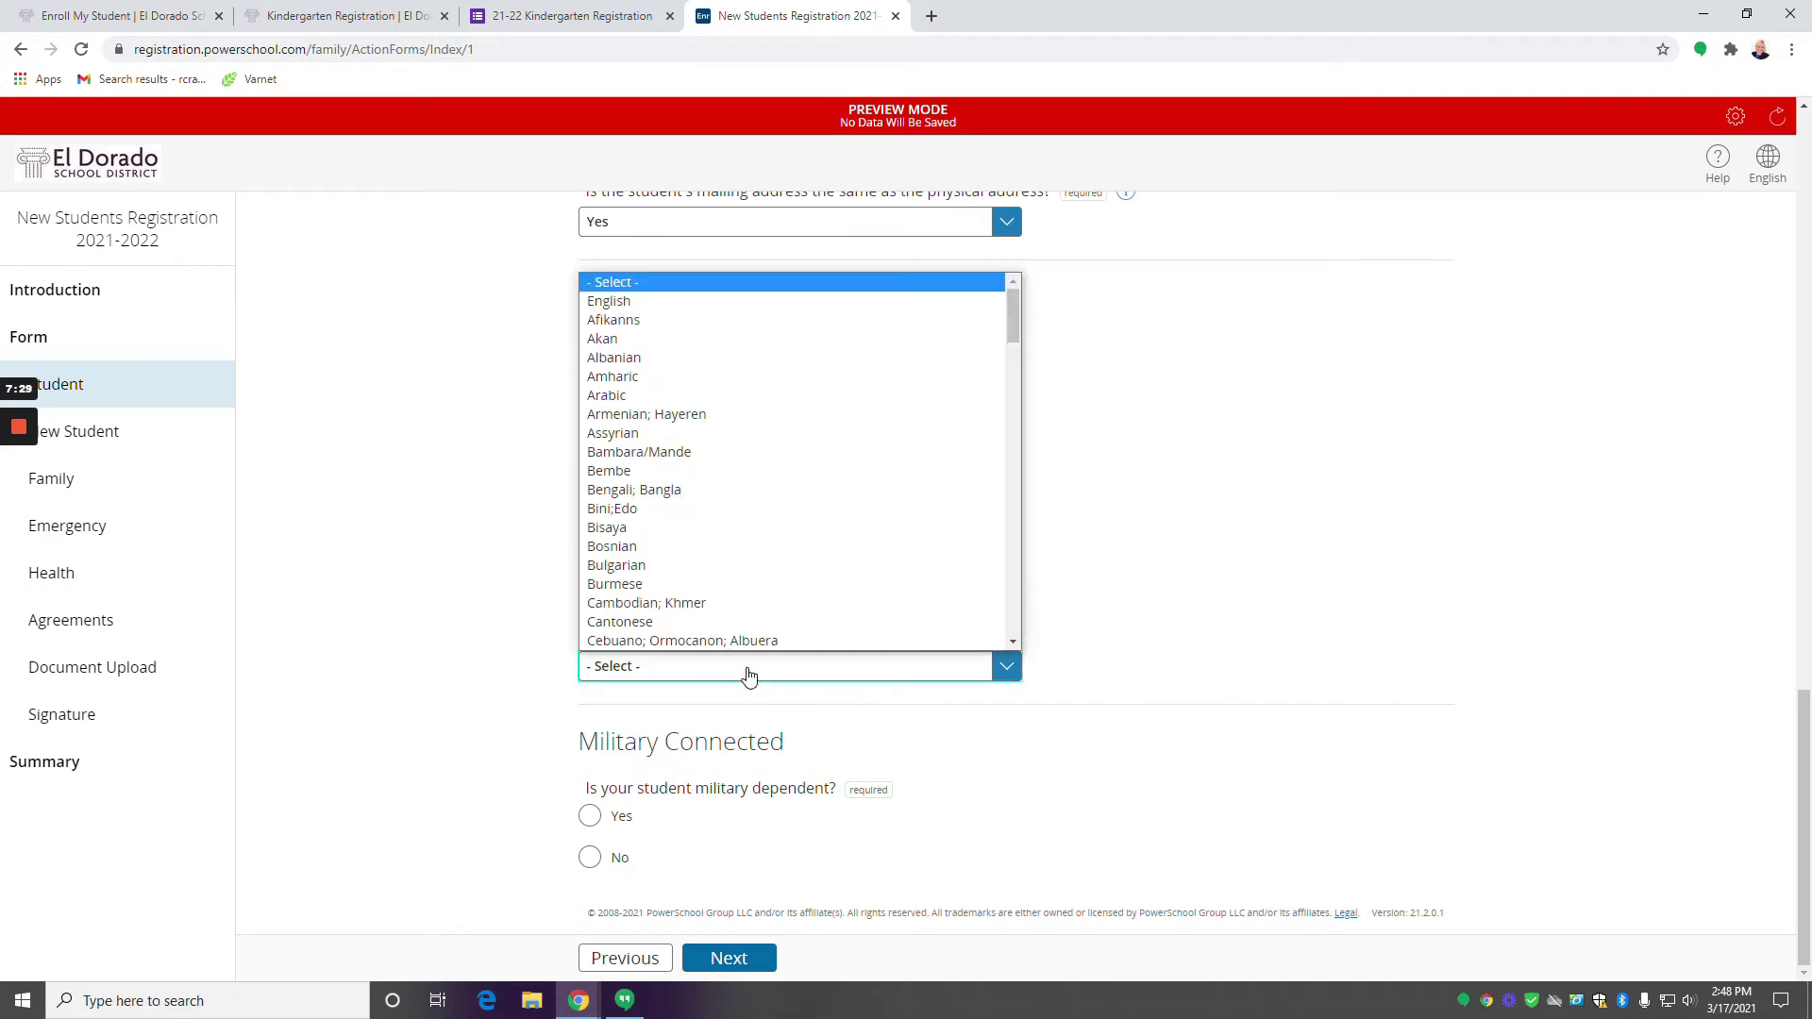
pyautogui.click(681, 301)
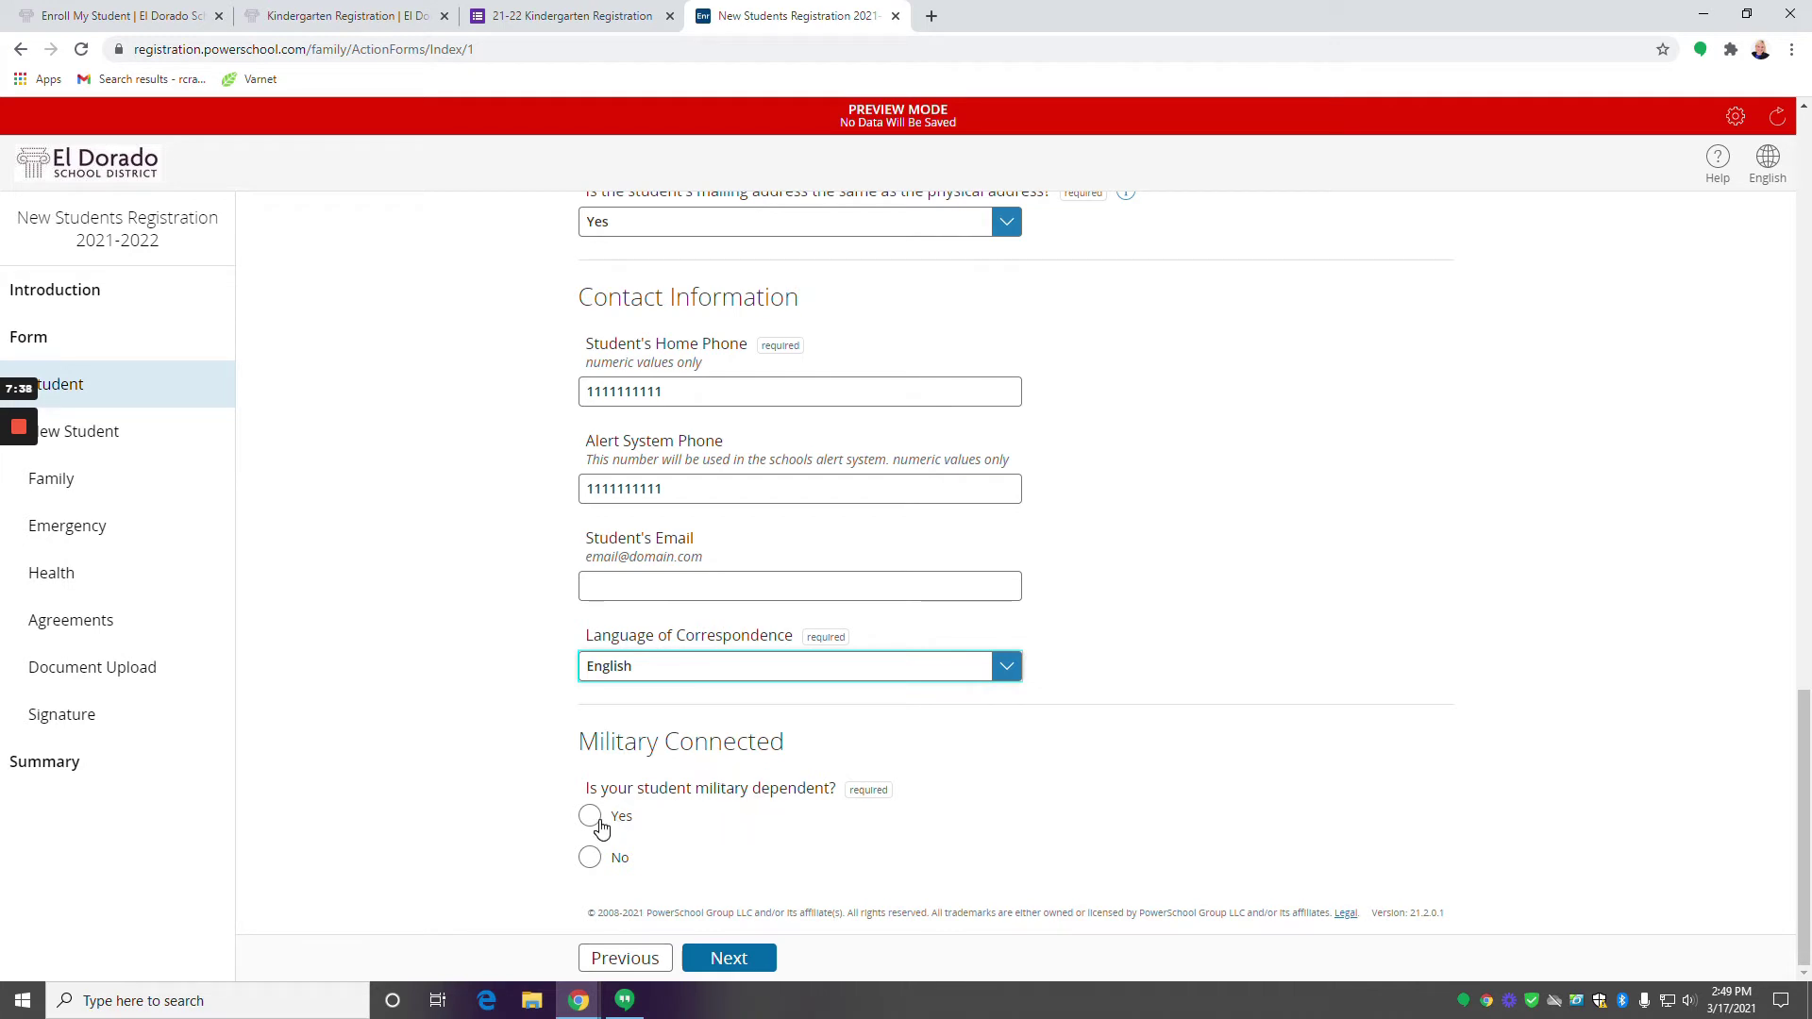
pyautogui.click(593, 819)
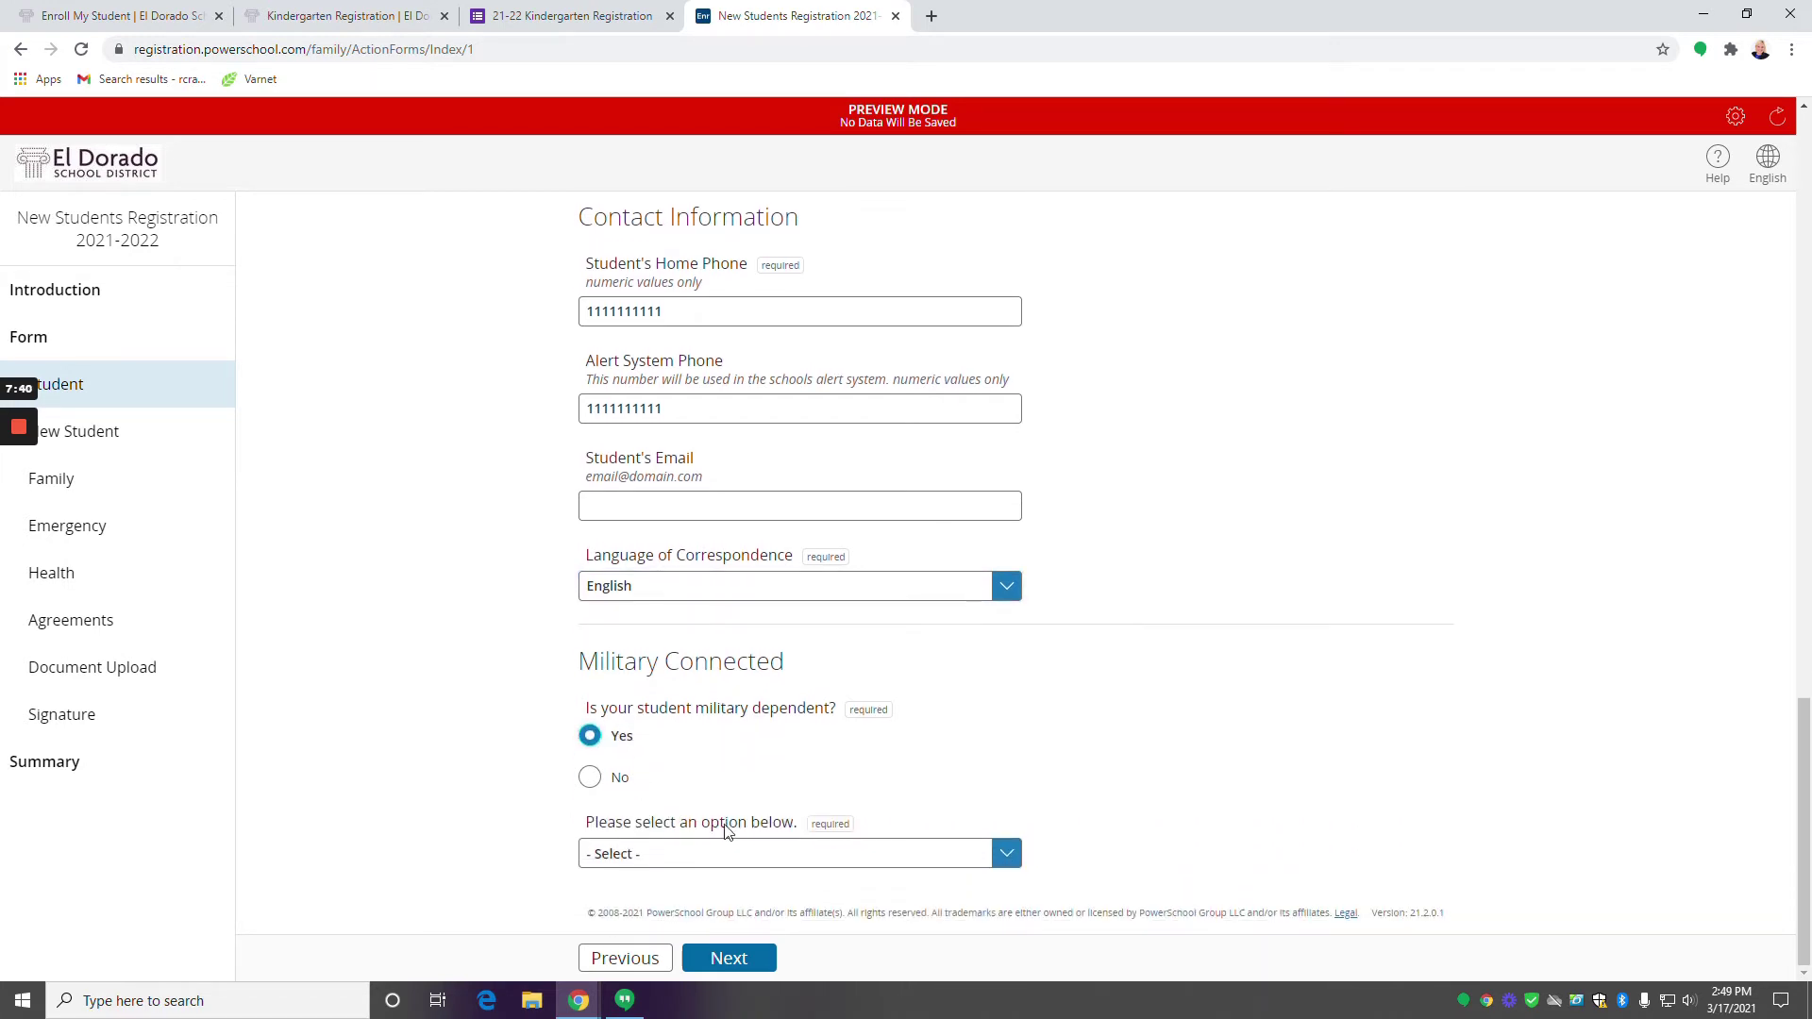
pyautogui.click(769, 857)
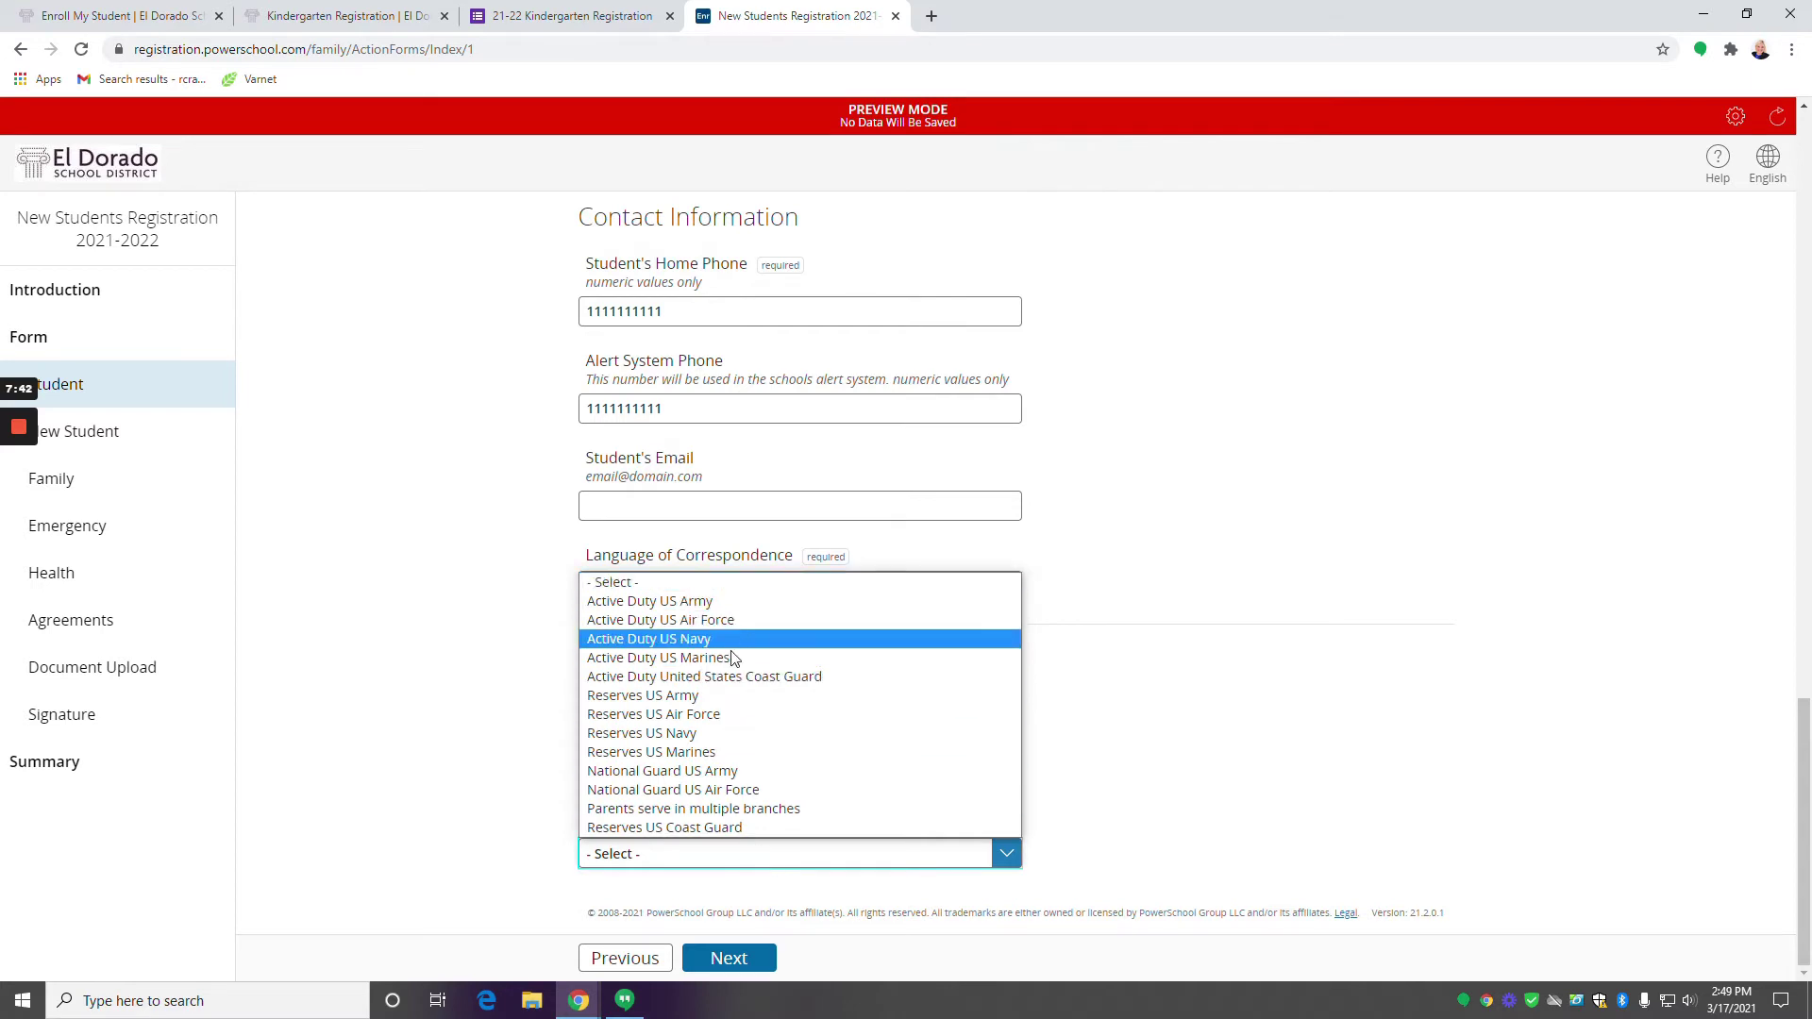
pyautogui.click(734, 859)
pyautogui.click(594, 778)
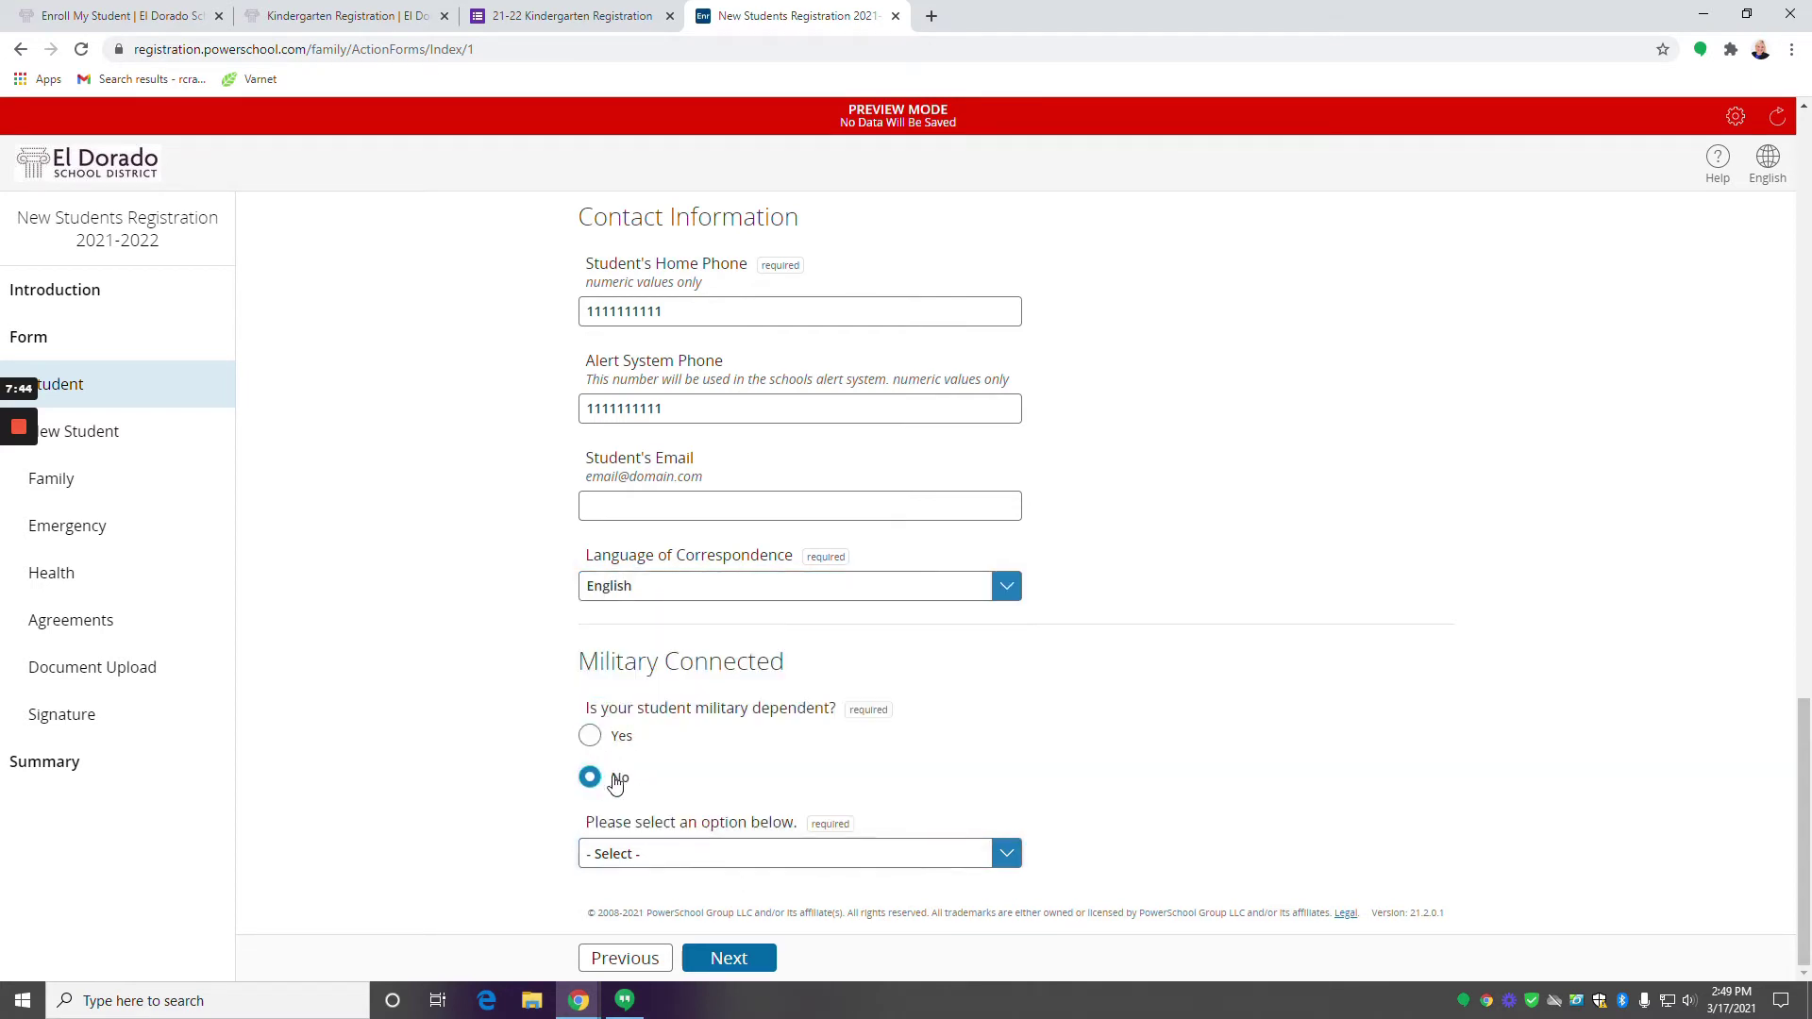
pyautogui.click(729, 958)
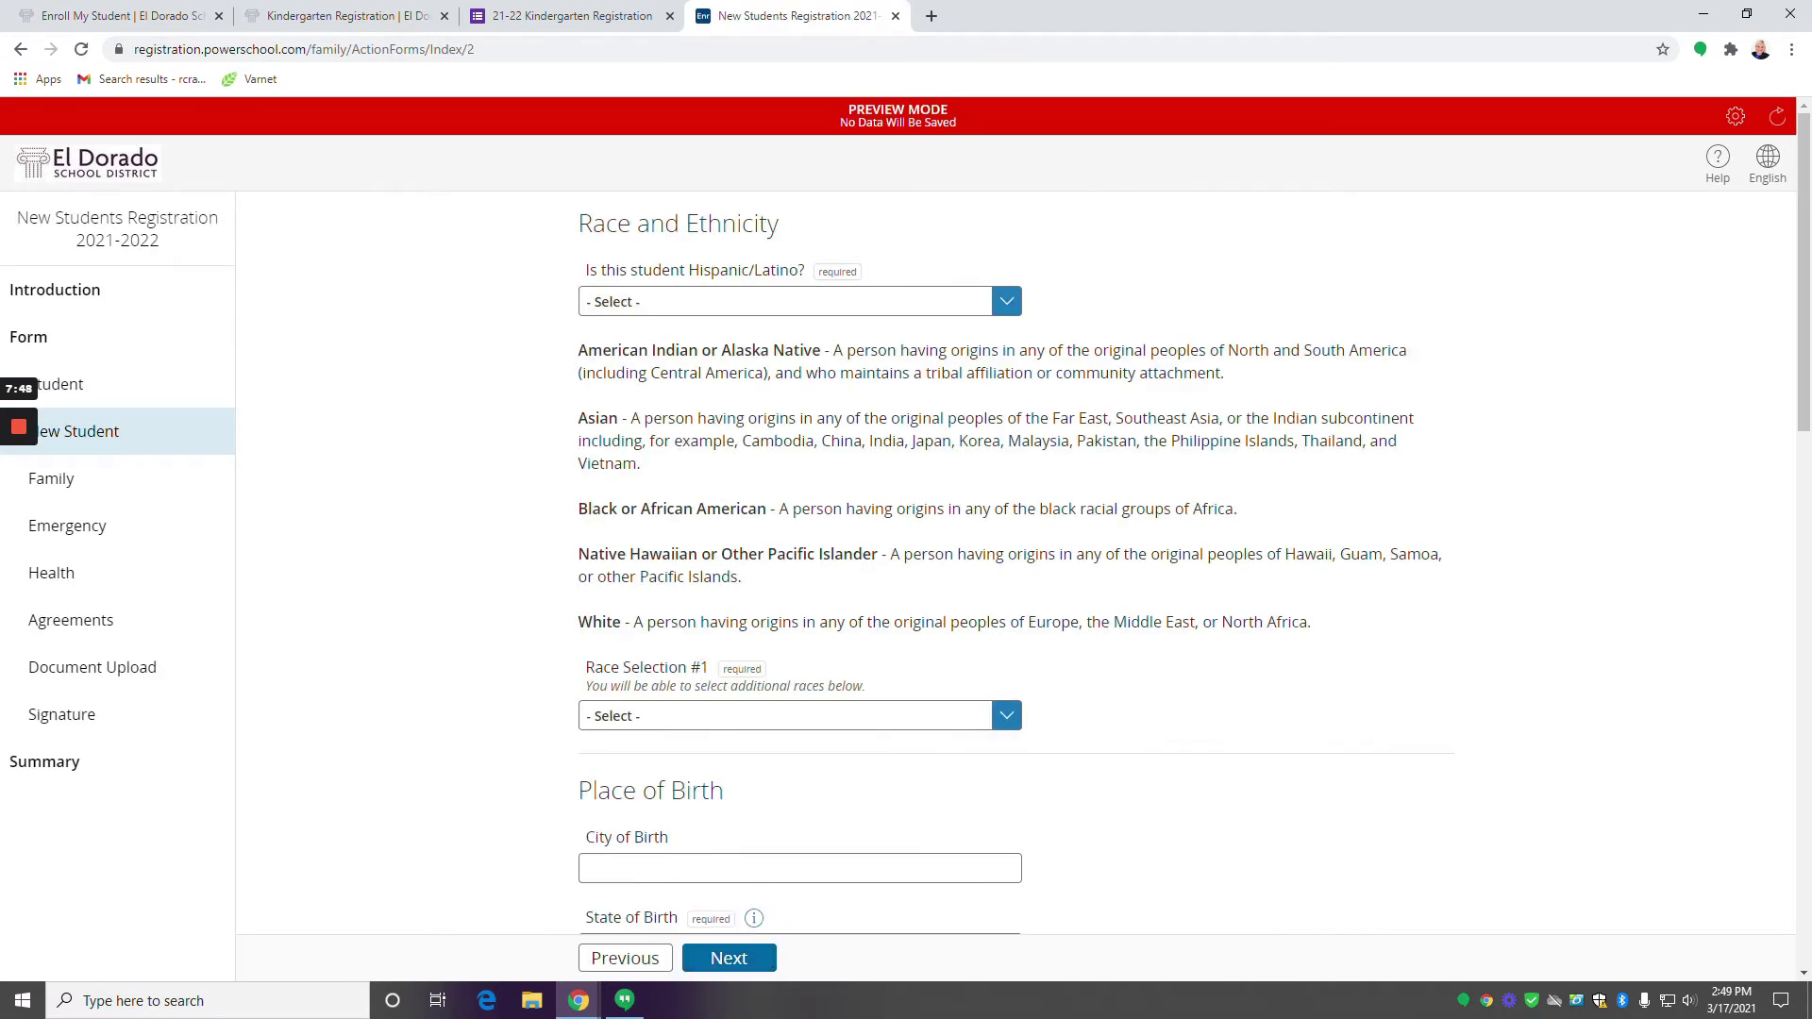
# Answer No to Hispanic/Latino and choose Asian as Race Selection #1.
pyautogui.click(722, 300)
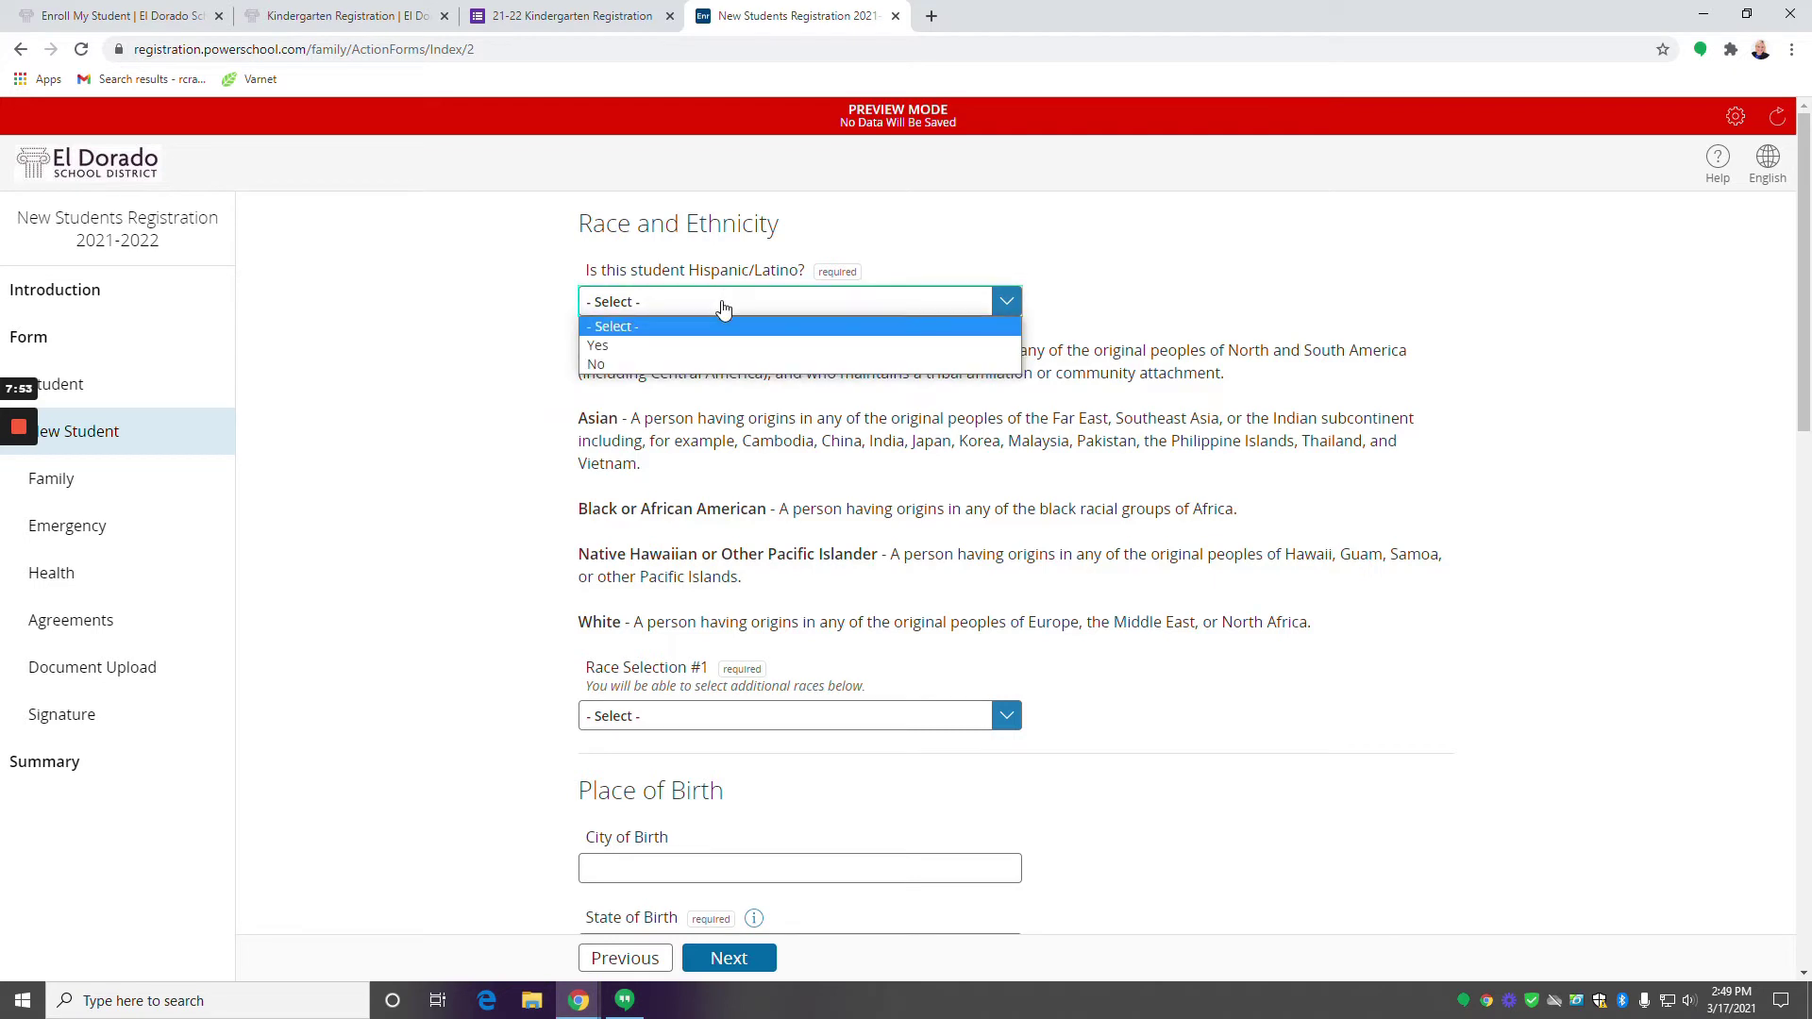
pyautogui.click(628, 365)
pyautogui.scroll(-2, 629, 368)
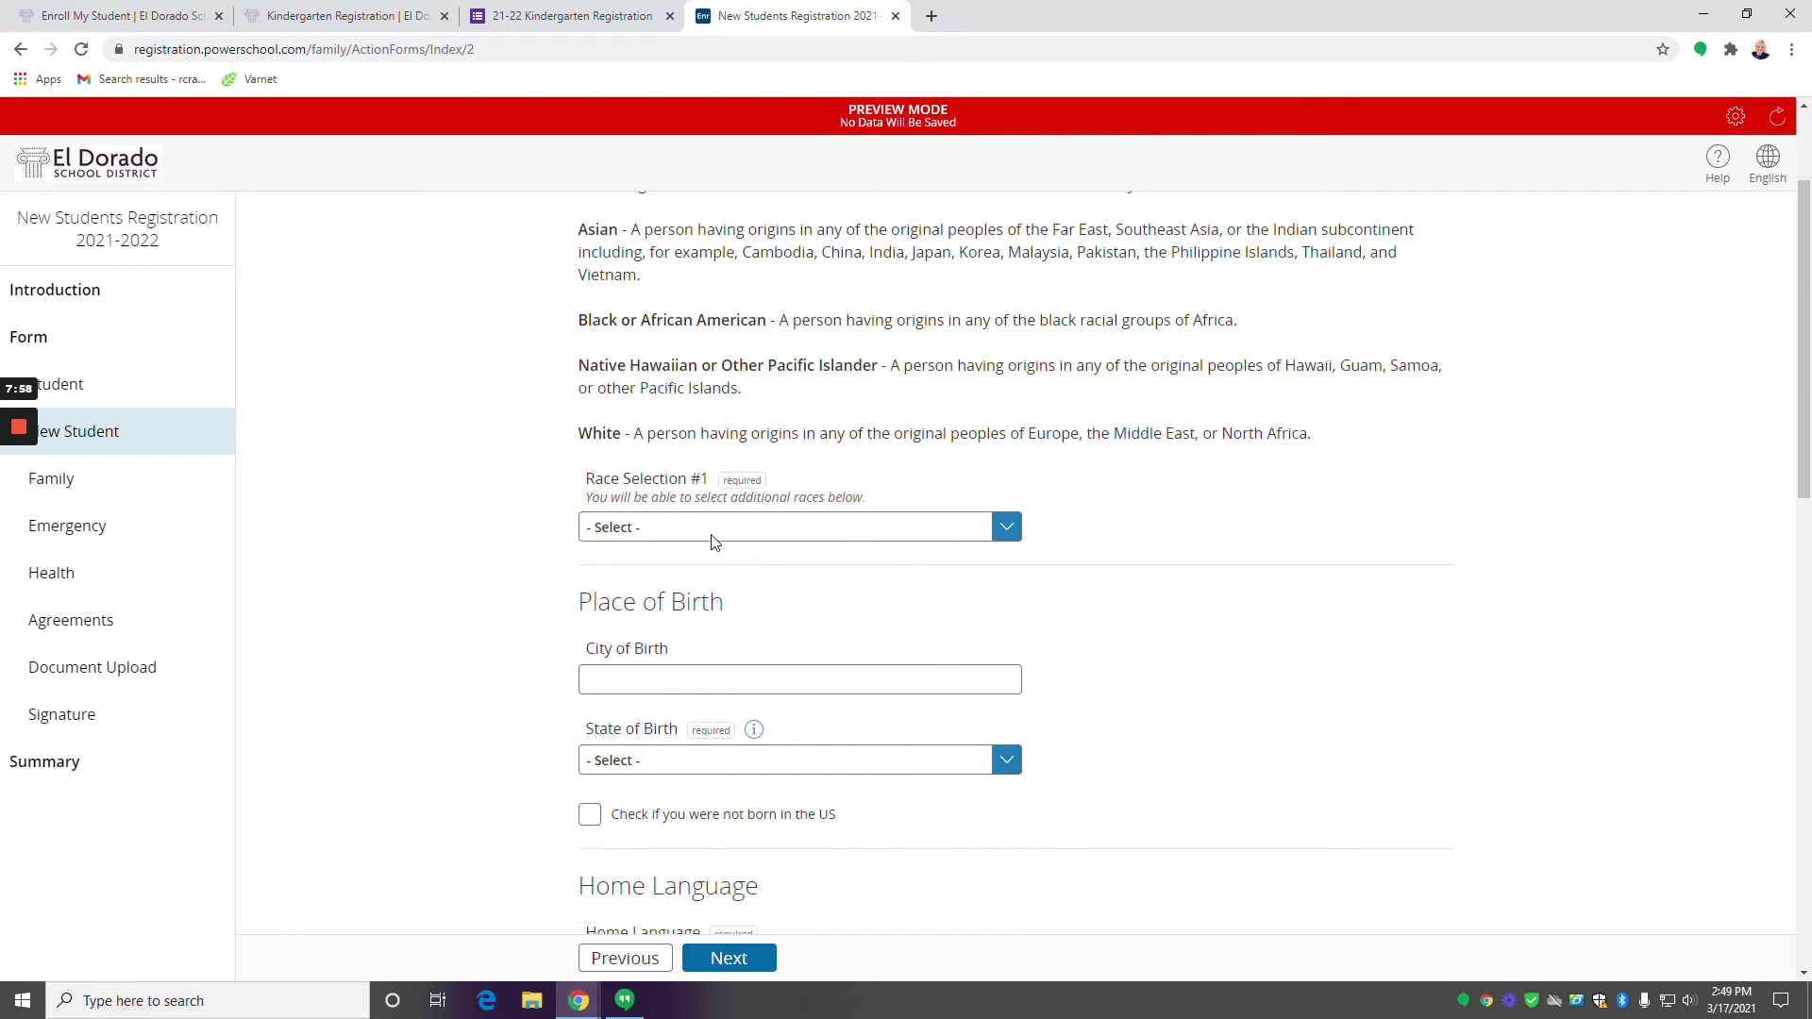
pyautogui.click(628, 517)
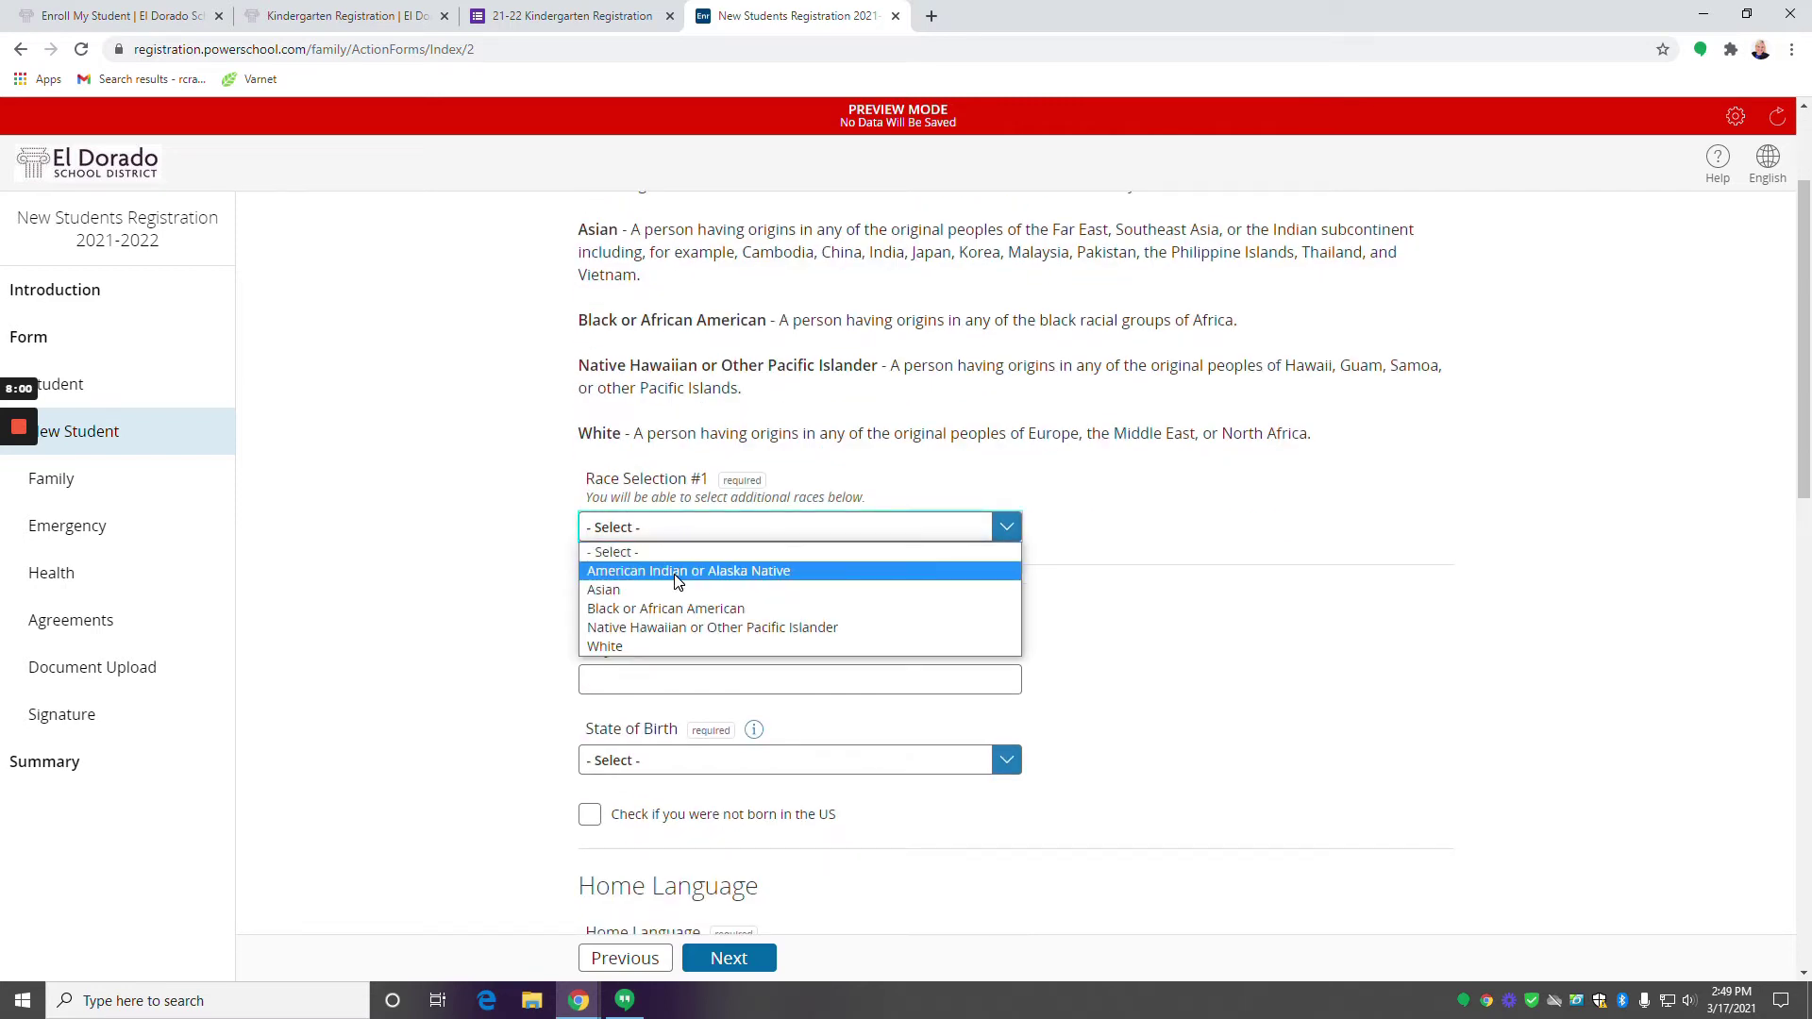
pyautogui.click(741, 591)
pyautogui.scroll(-2, 676, 556)
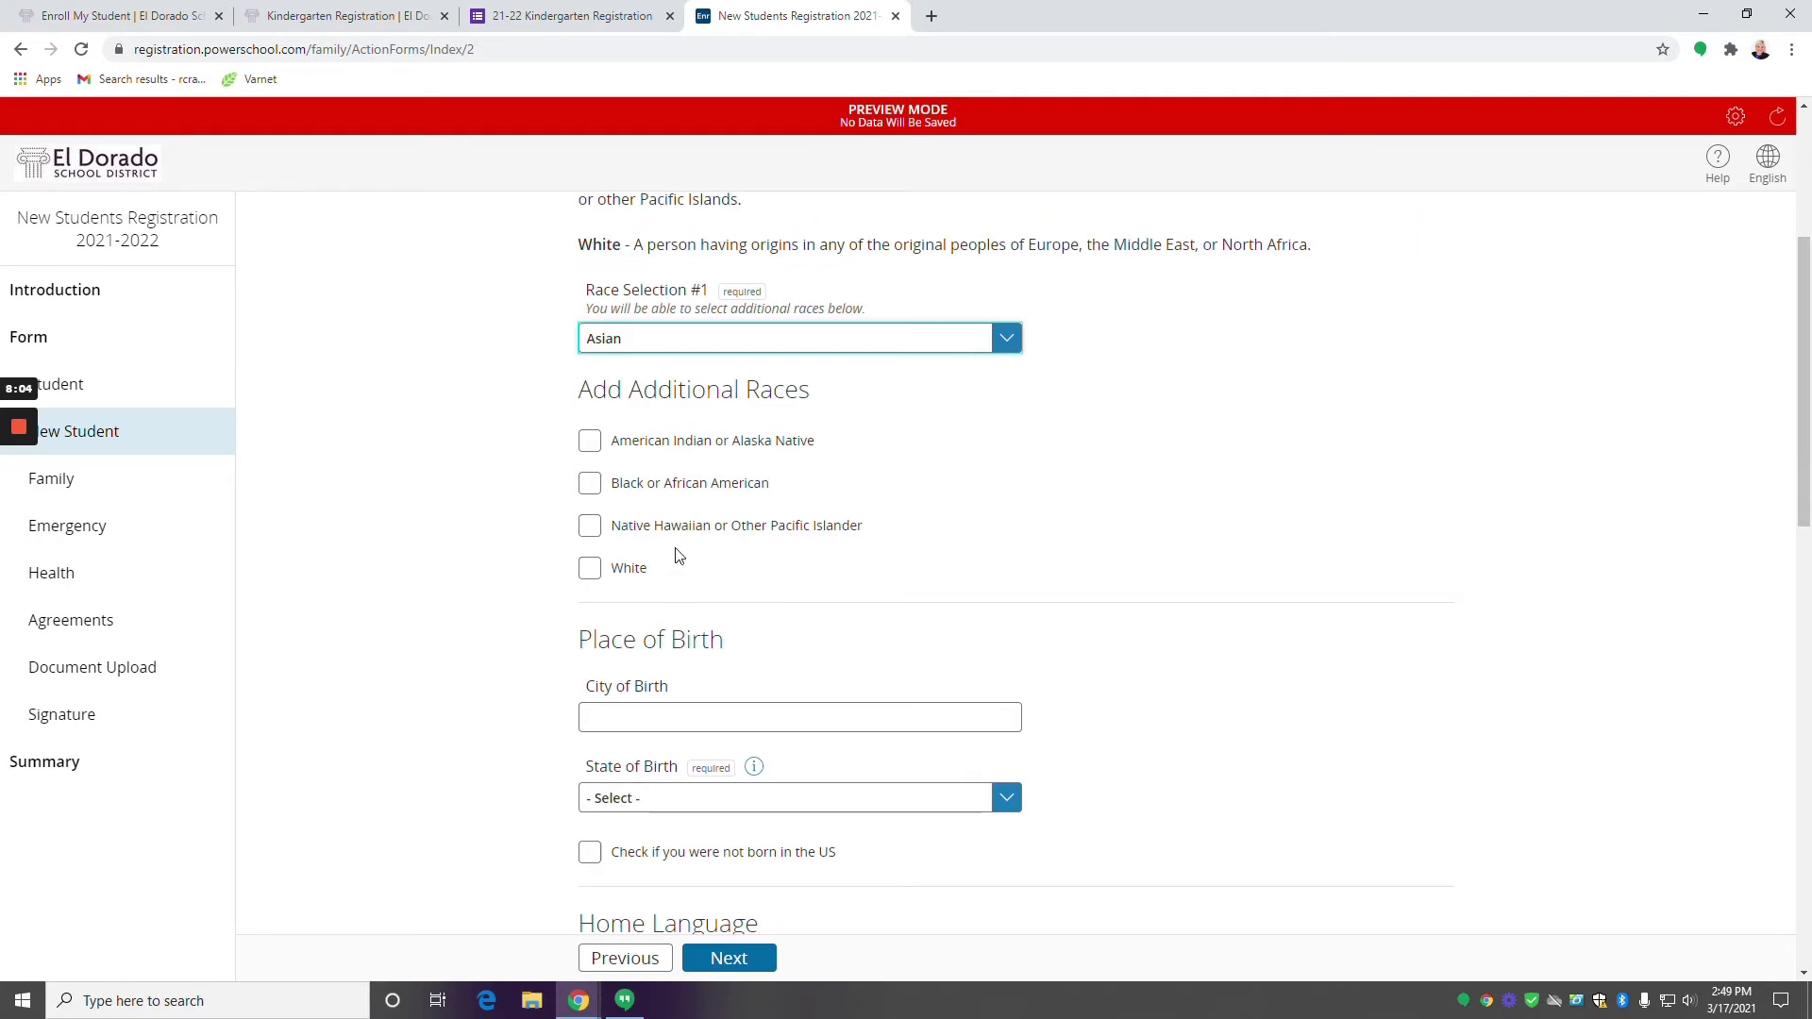
pyautogui.scroll(-1, 615, 434)
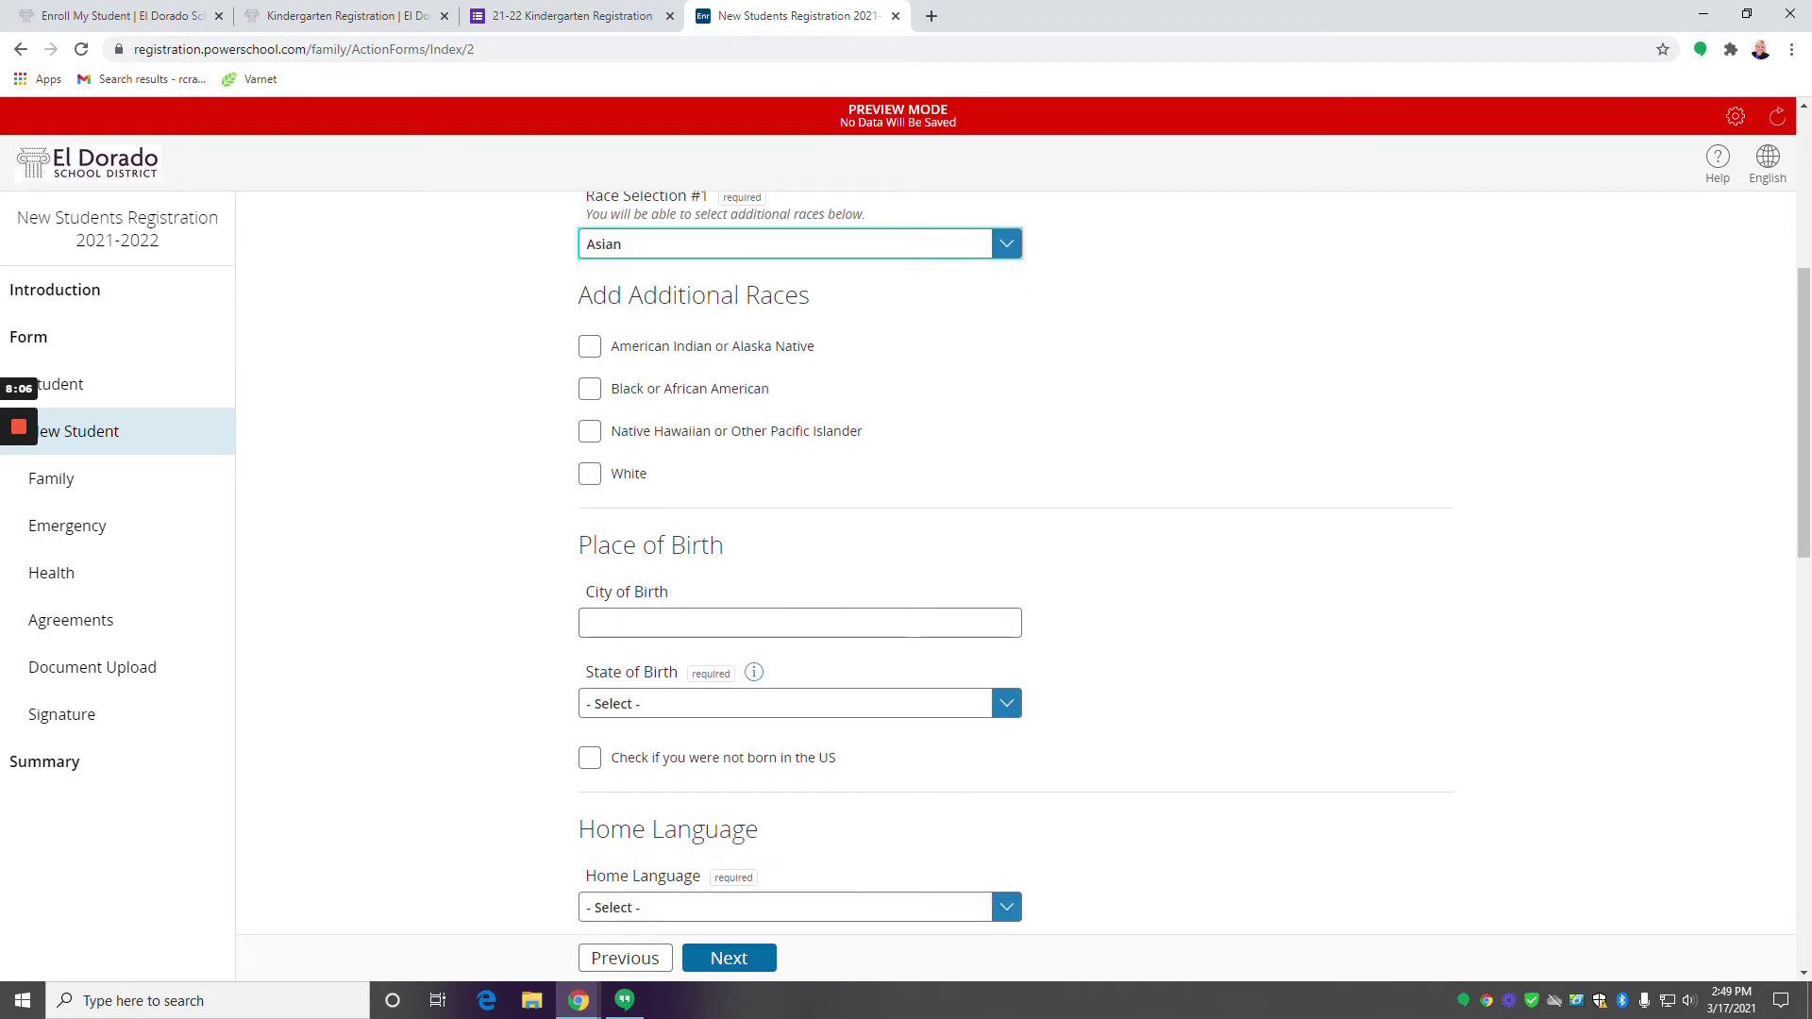
# Leave the city of birth blank and set the state of birth to Arkansas.
pyautogui.click(651, 625)
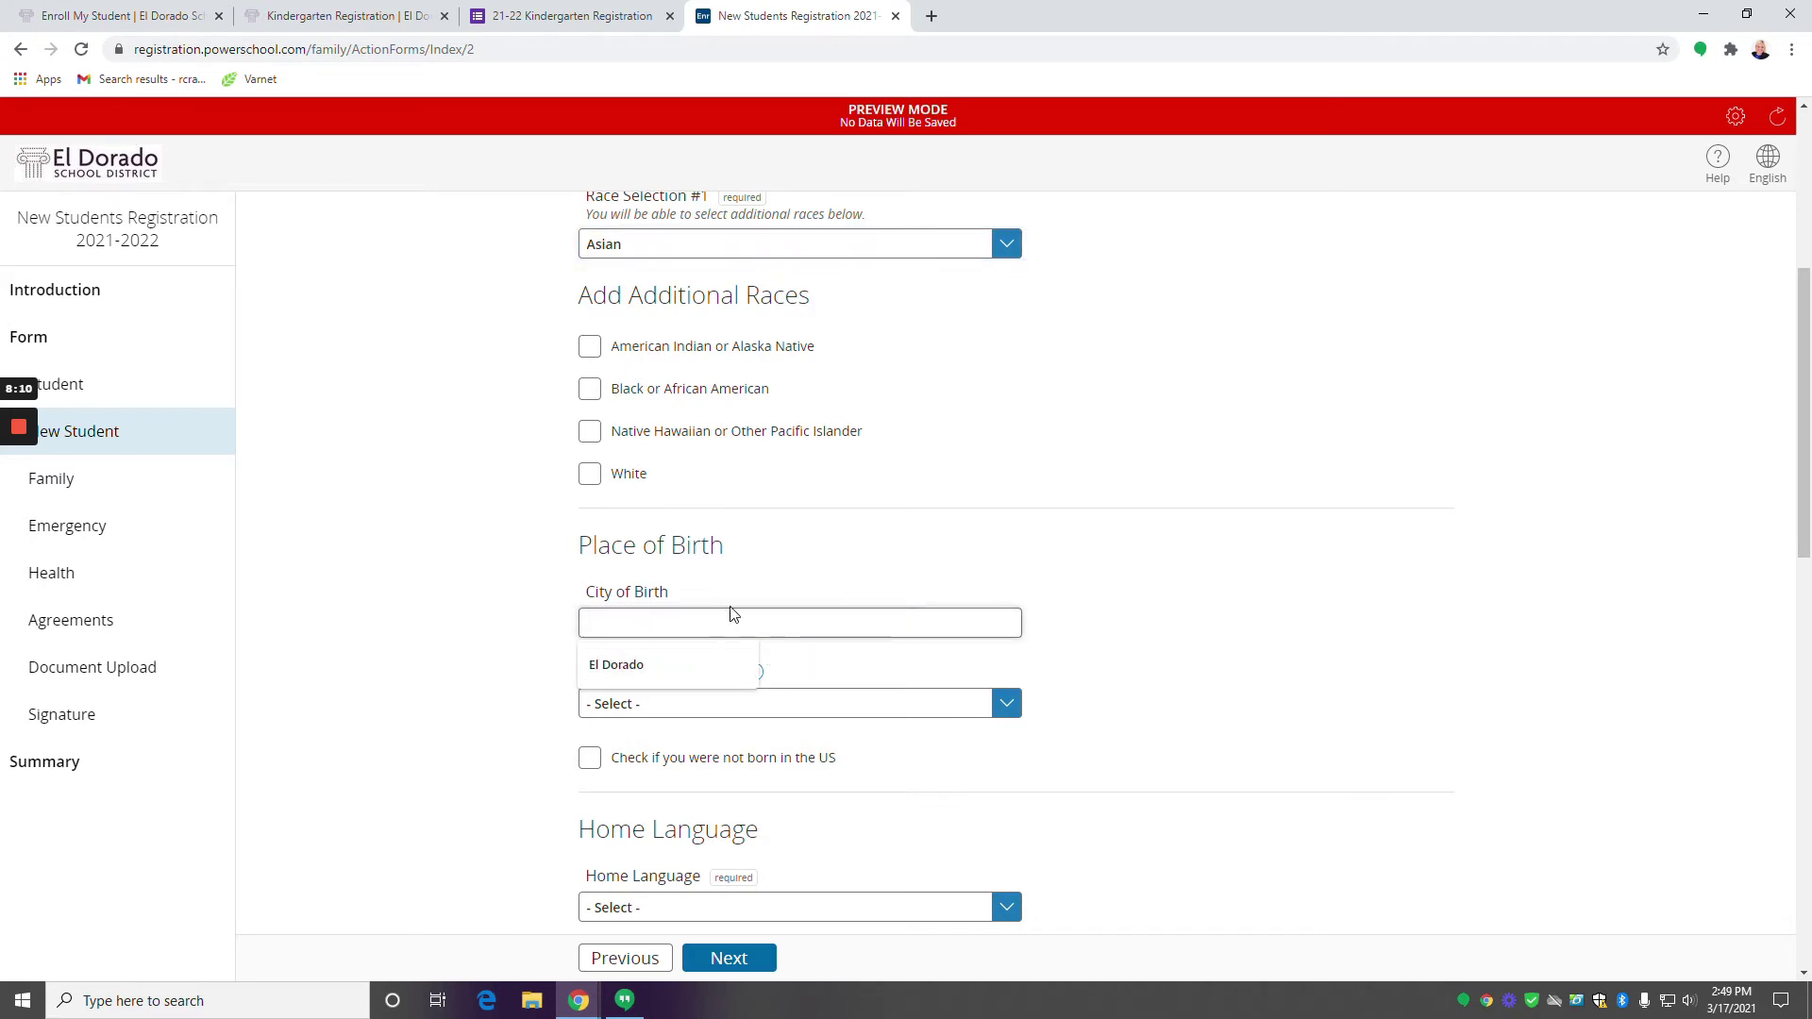
pyautogui.click(780, 670)
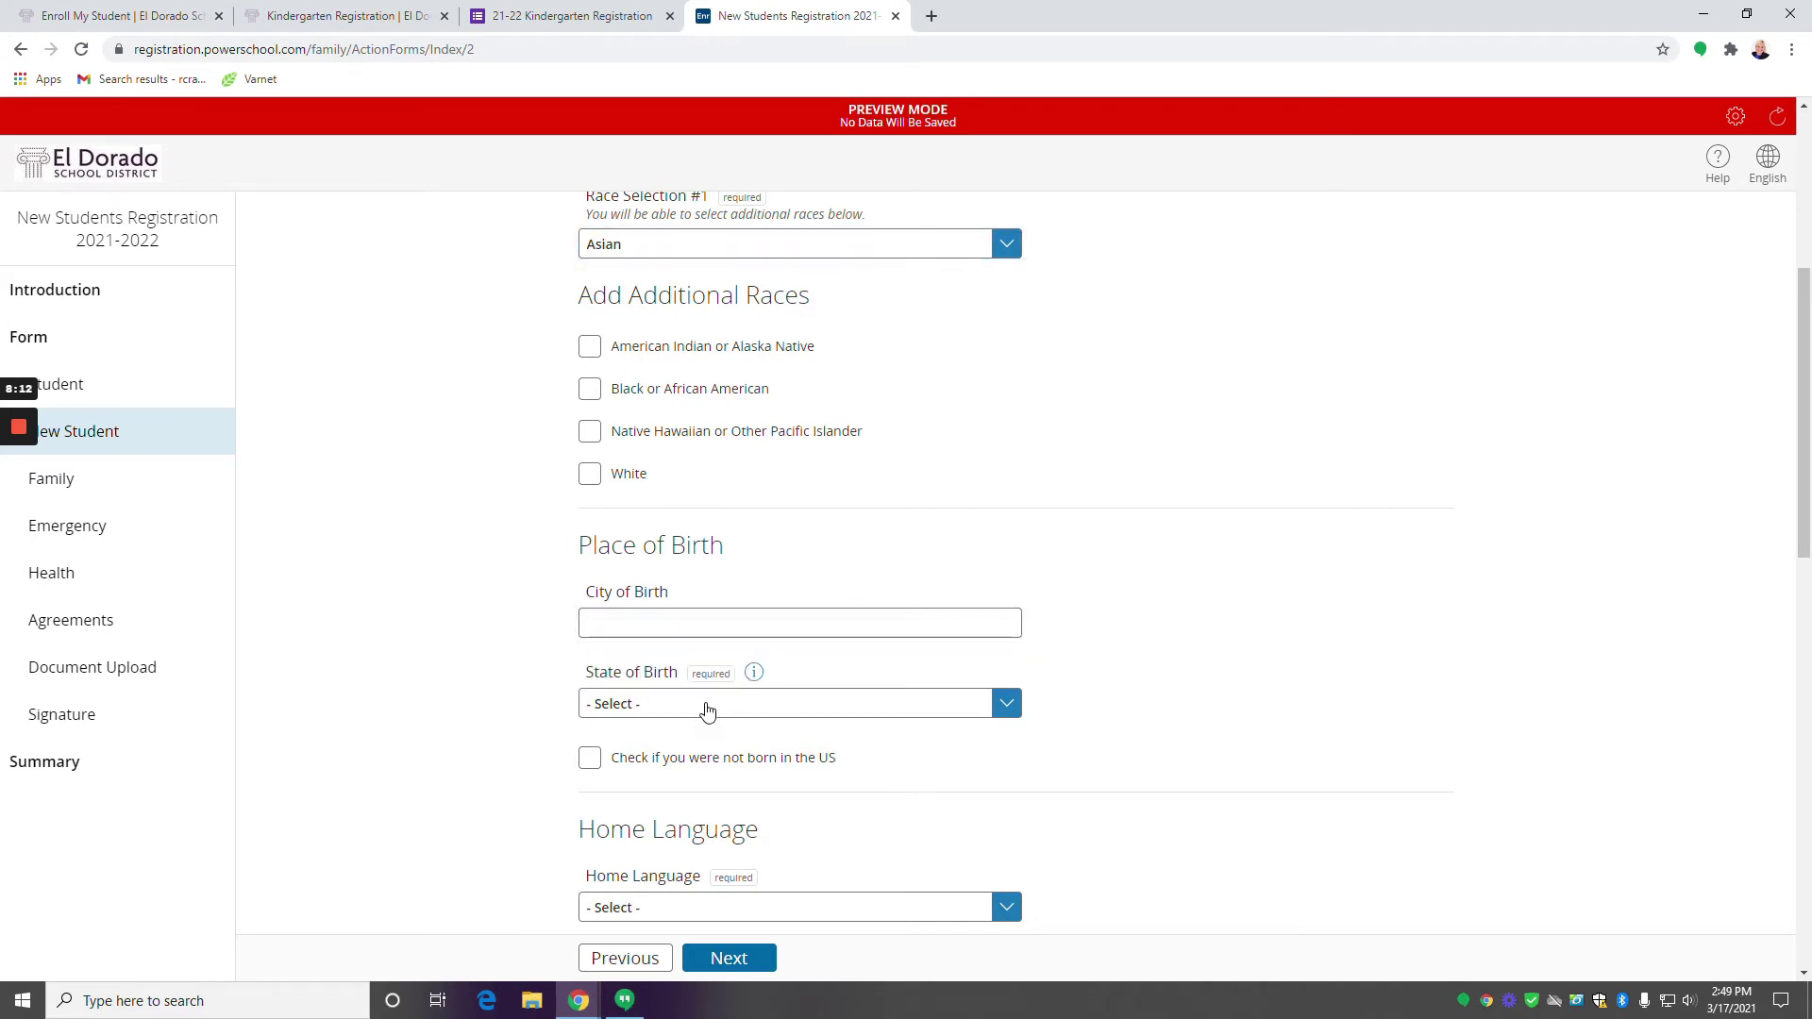
pyautogui.scroll(-1, 688, 699)
pyautogui.click(602, 626)
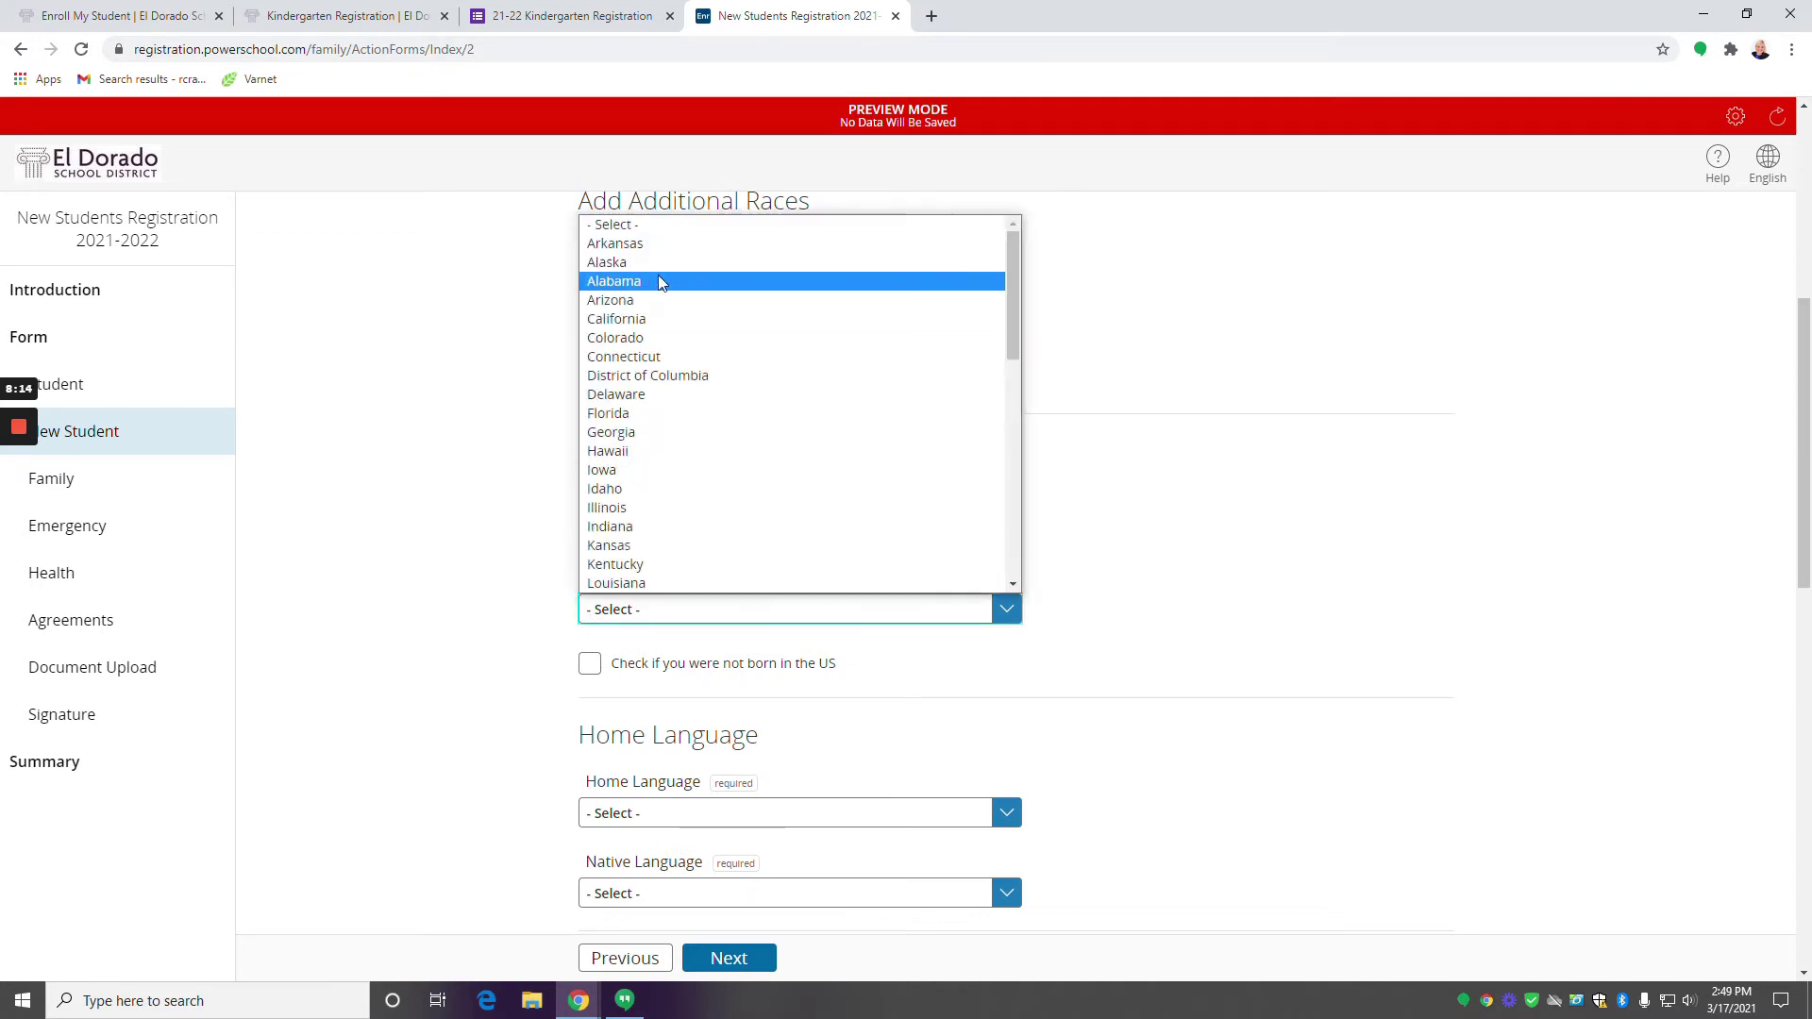
pyautogui.click(648, 245)
pyautogui.scroll(-2, 660, 609)
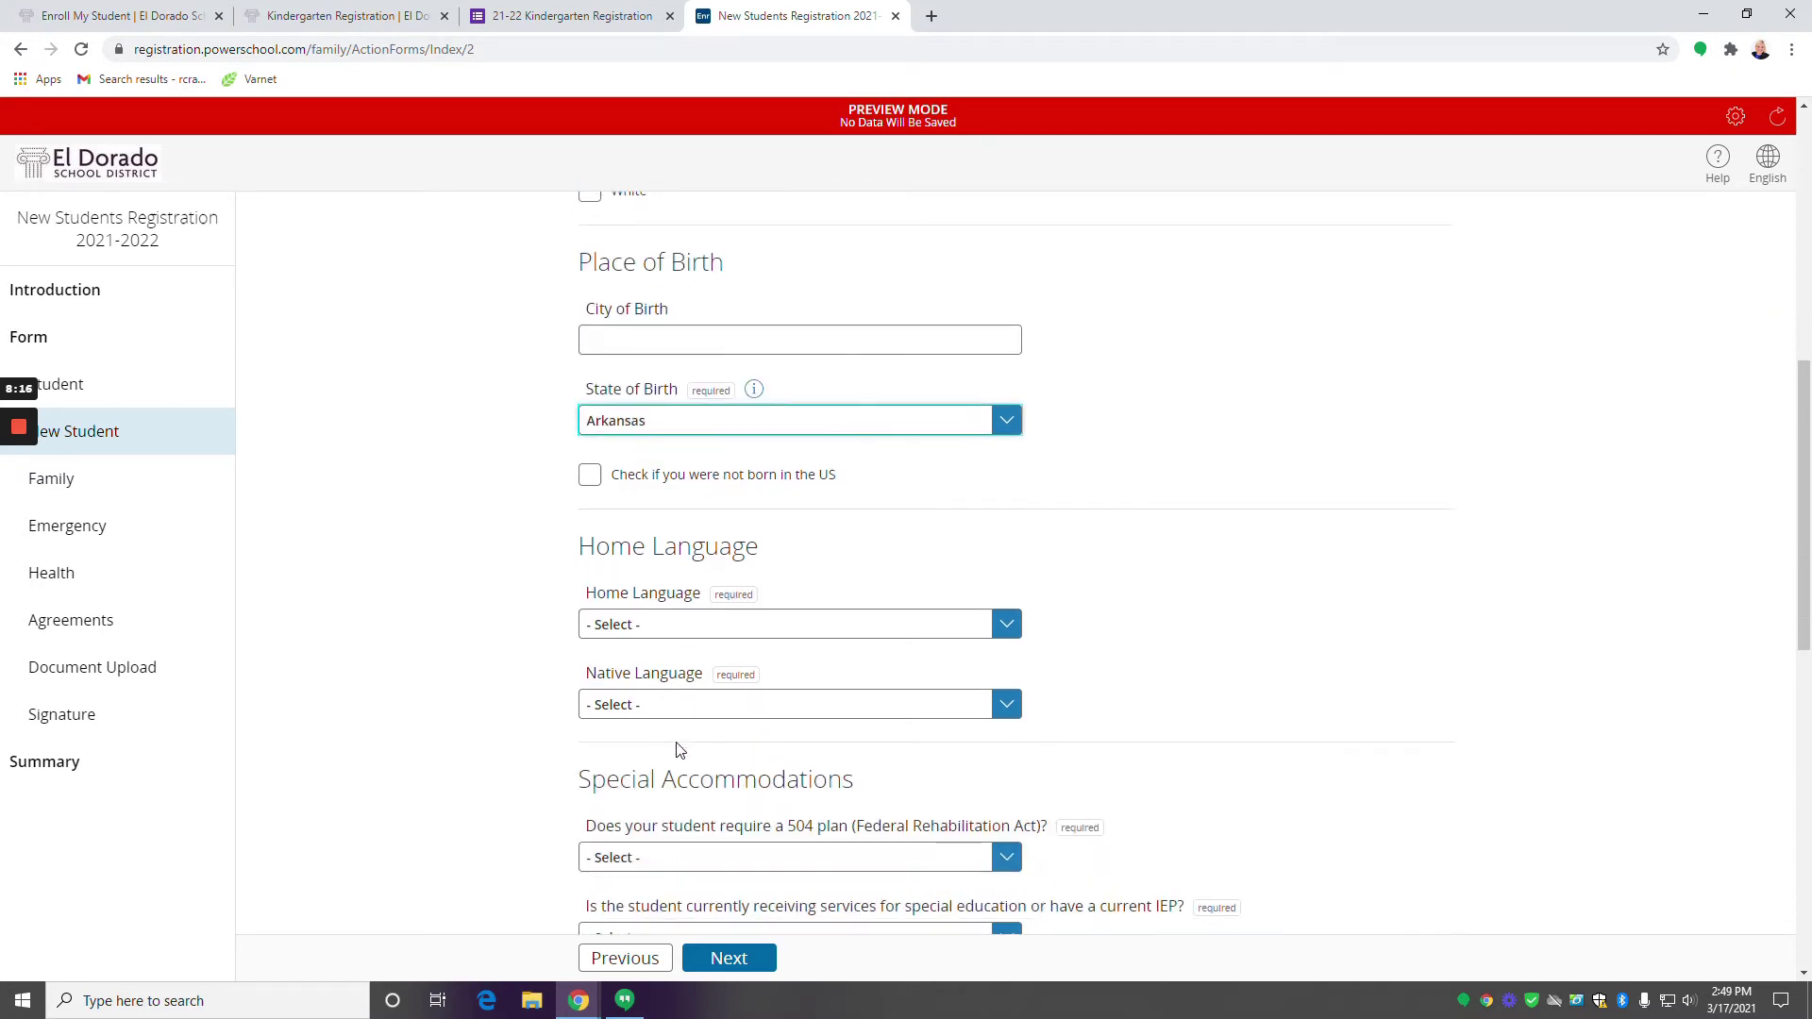
pyautogui.scroll(-1, 660, 608)
pyautogui.scroll(-1, 671, 542)
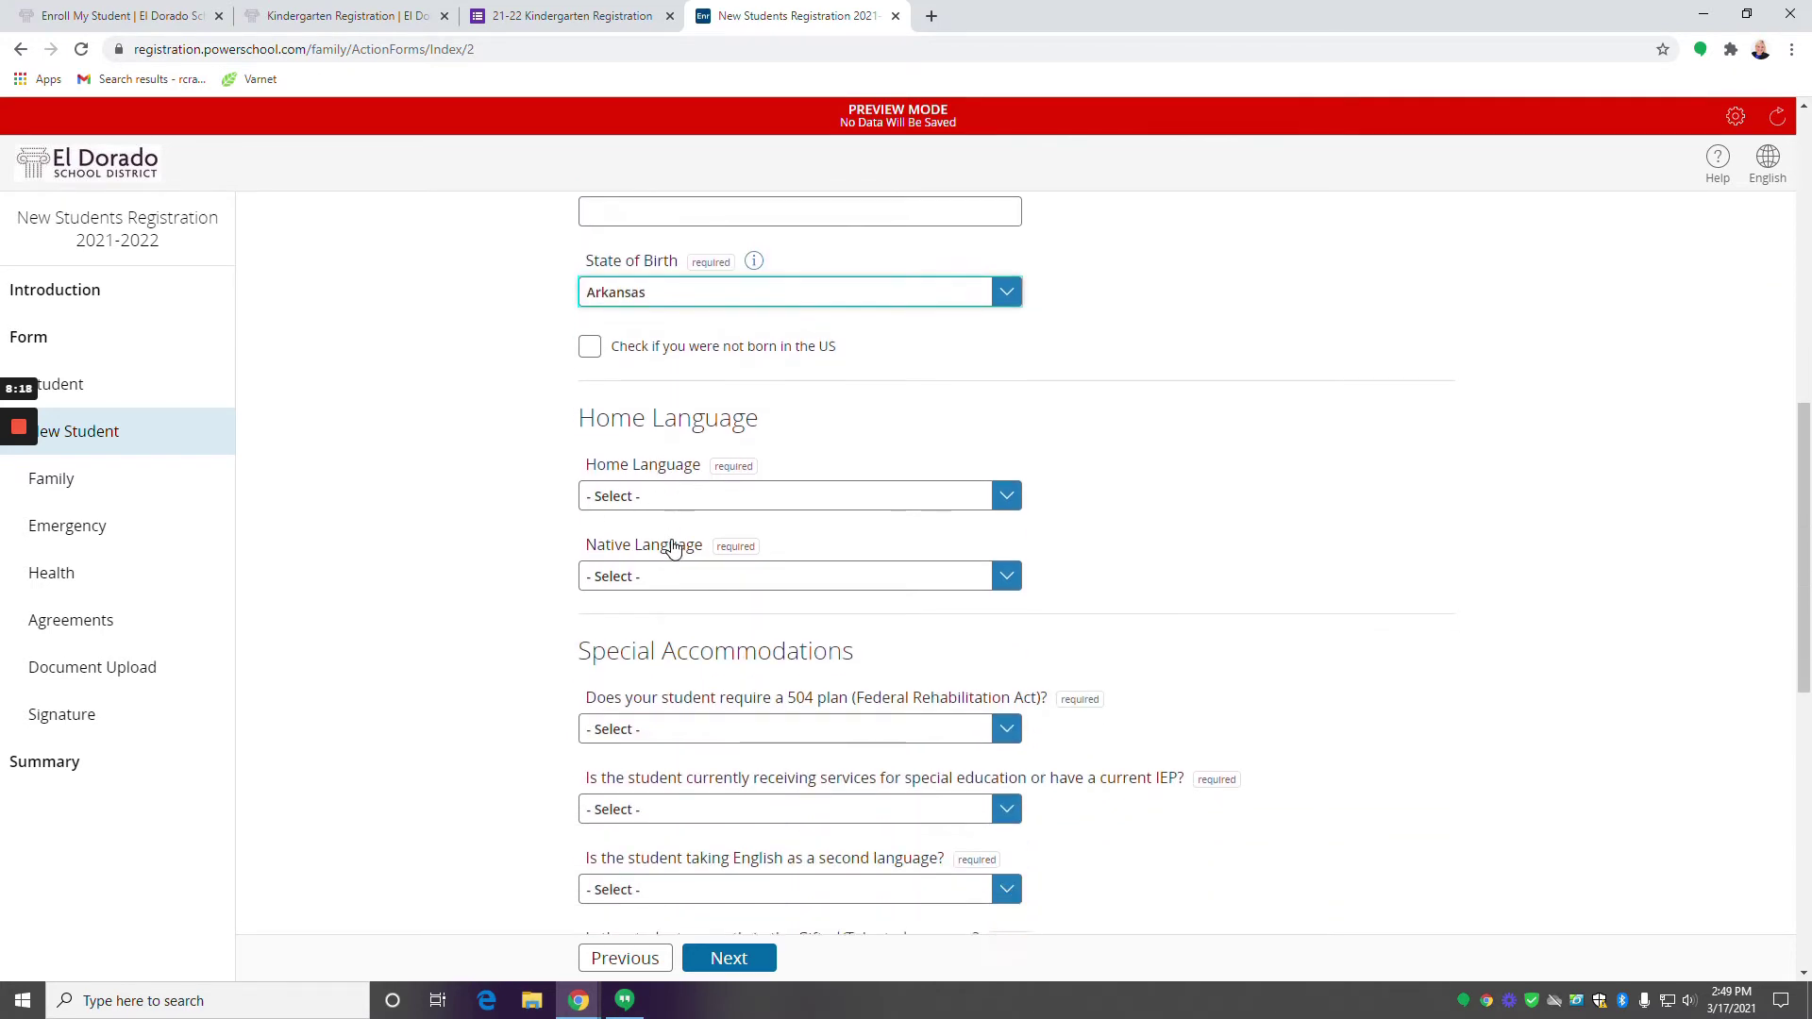
# Set both the home language and native language to English.
pyautogui.click(712, 440)
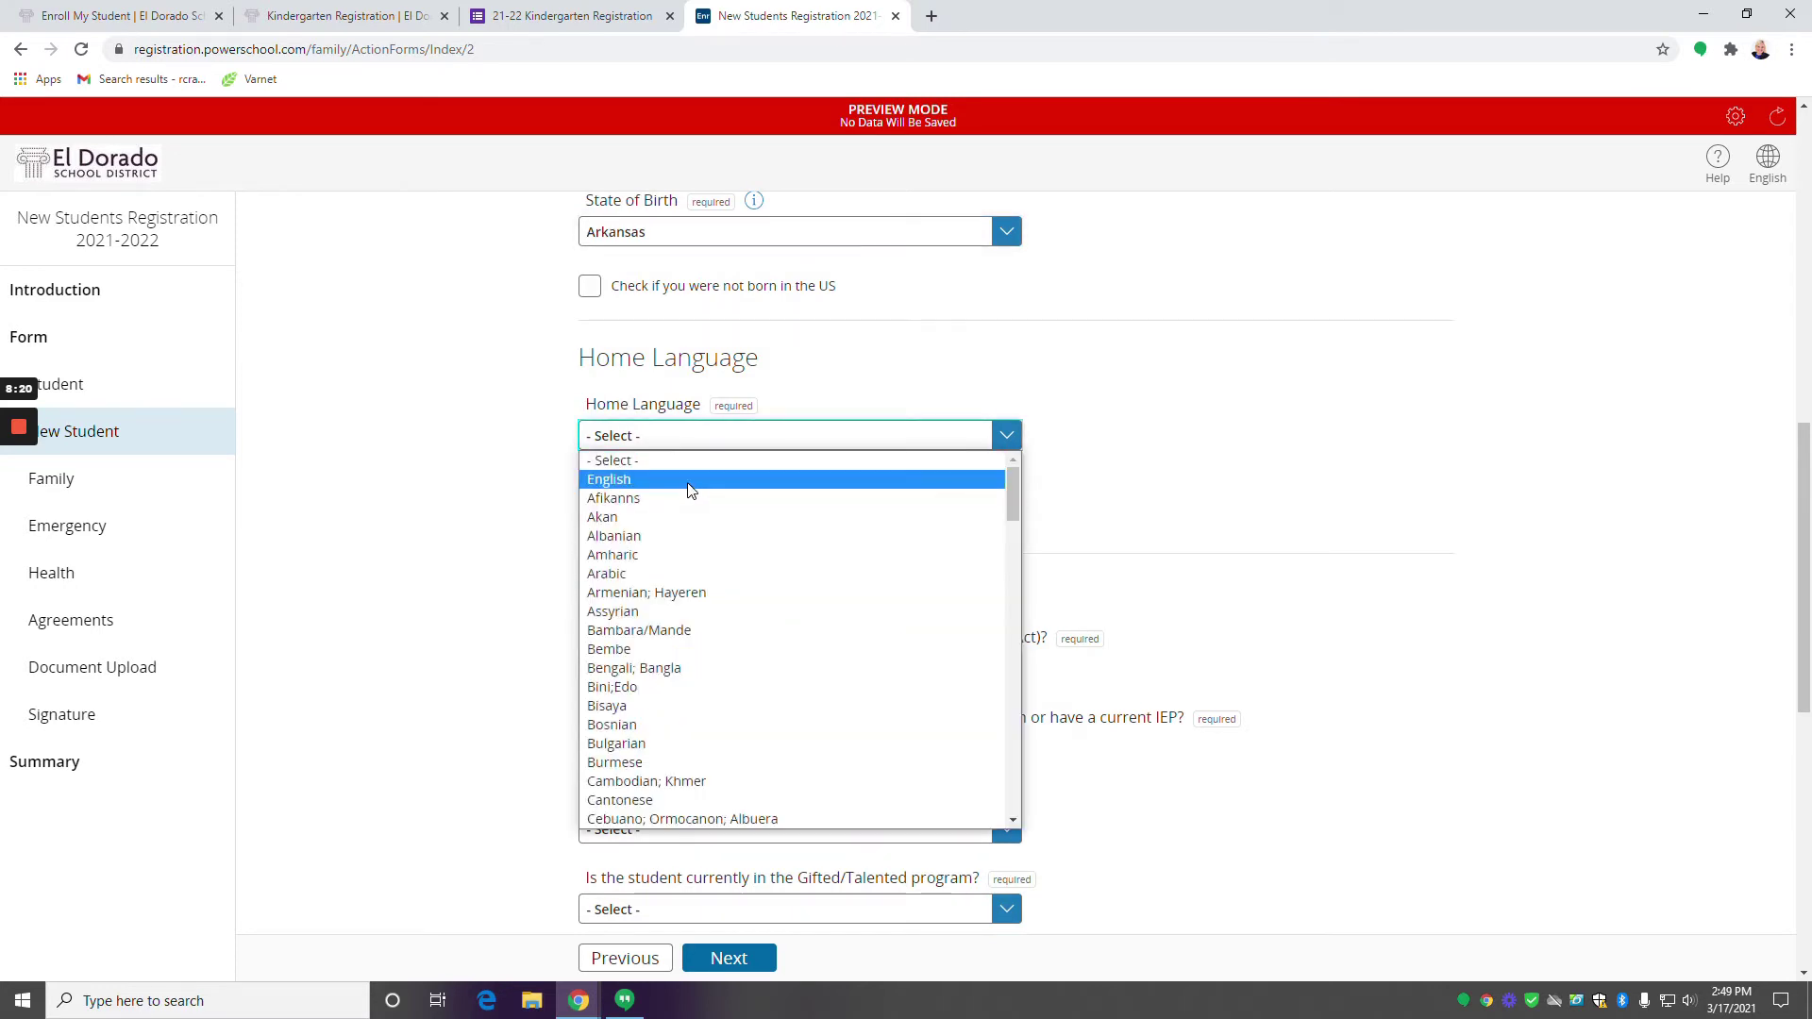
pyautogui.click(692, 479)
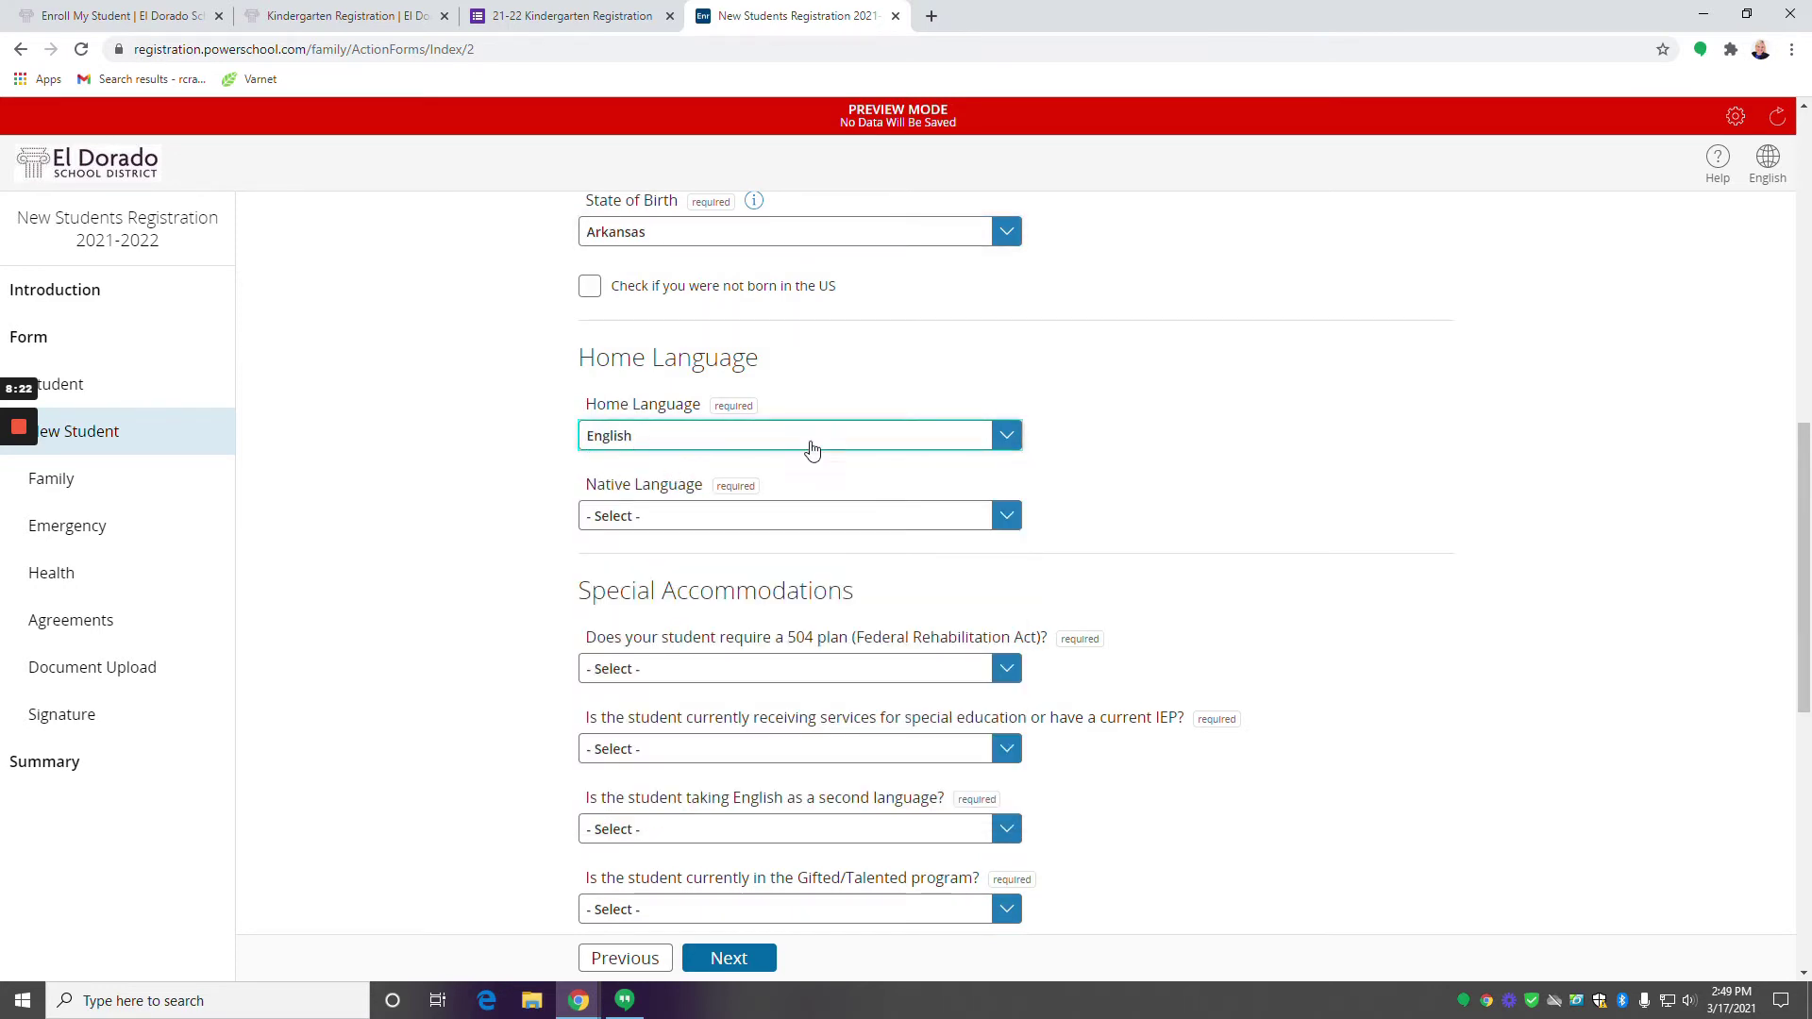
pyautogui.scroll(-2, 831, 466)
pyautogui.click(674, 328)
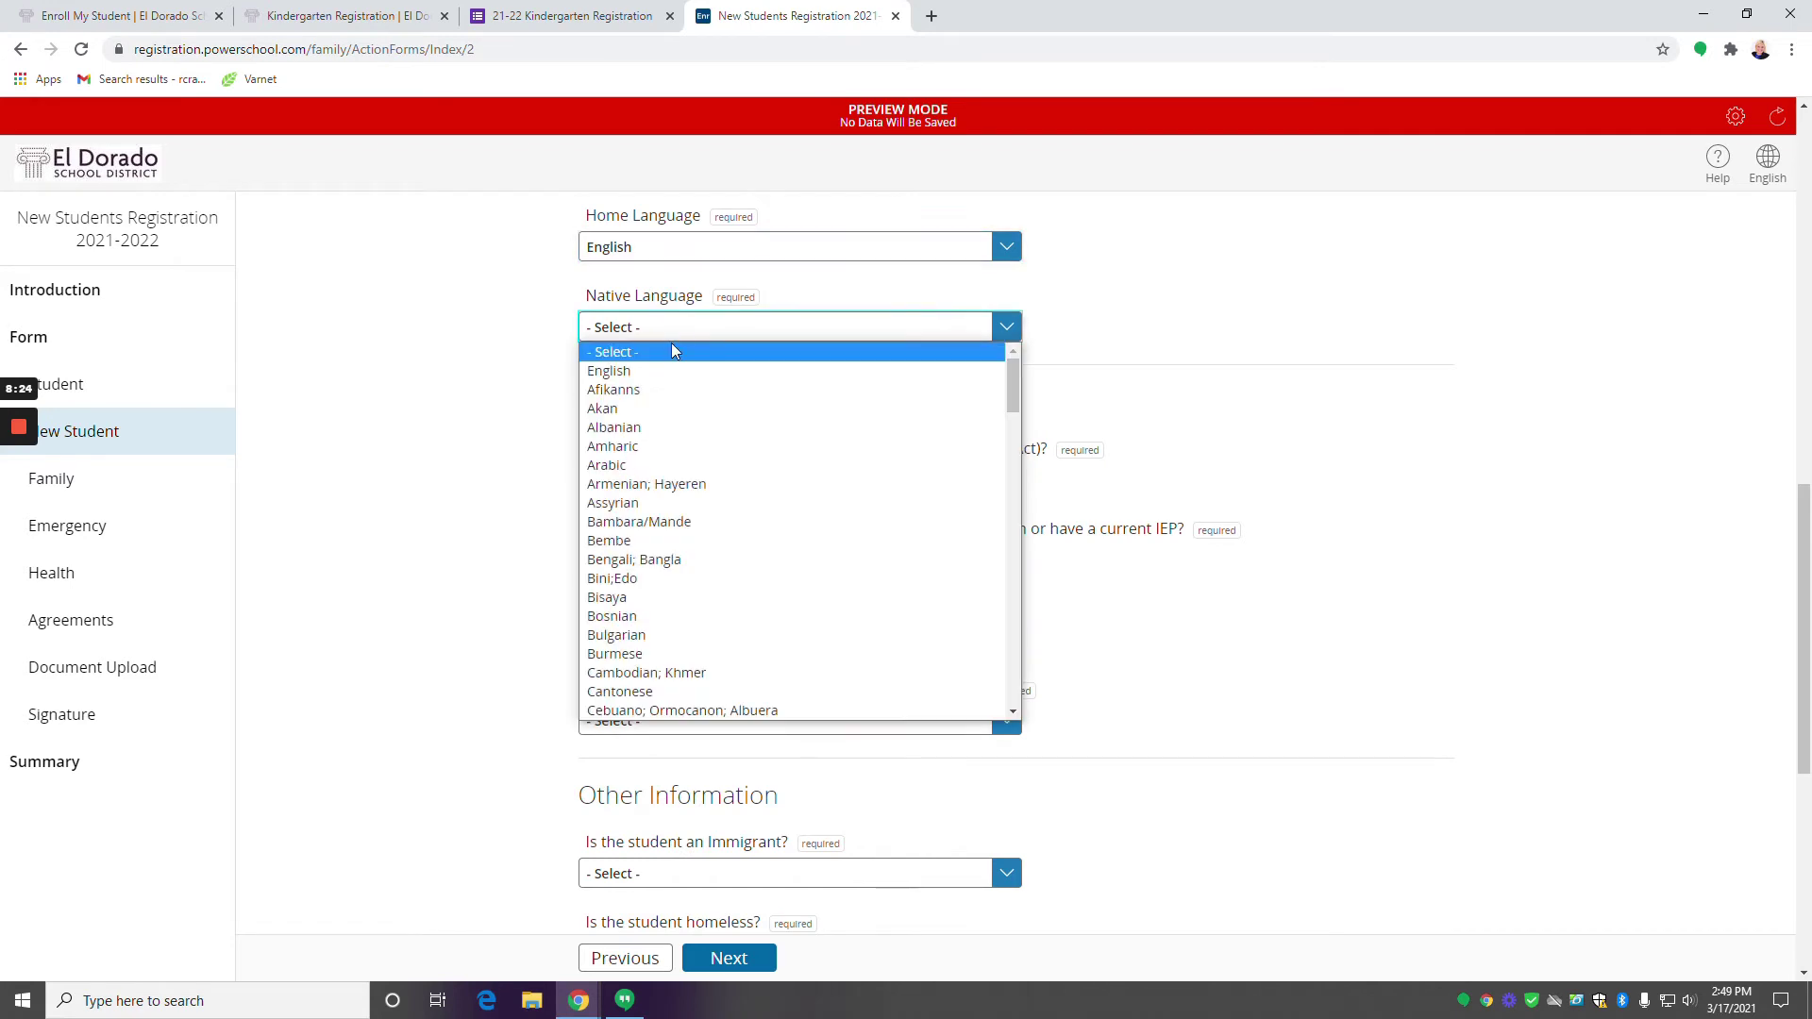
pyautogui.click(672, 373)
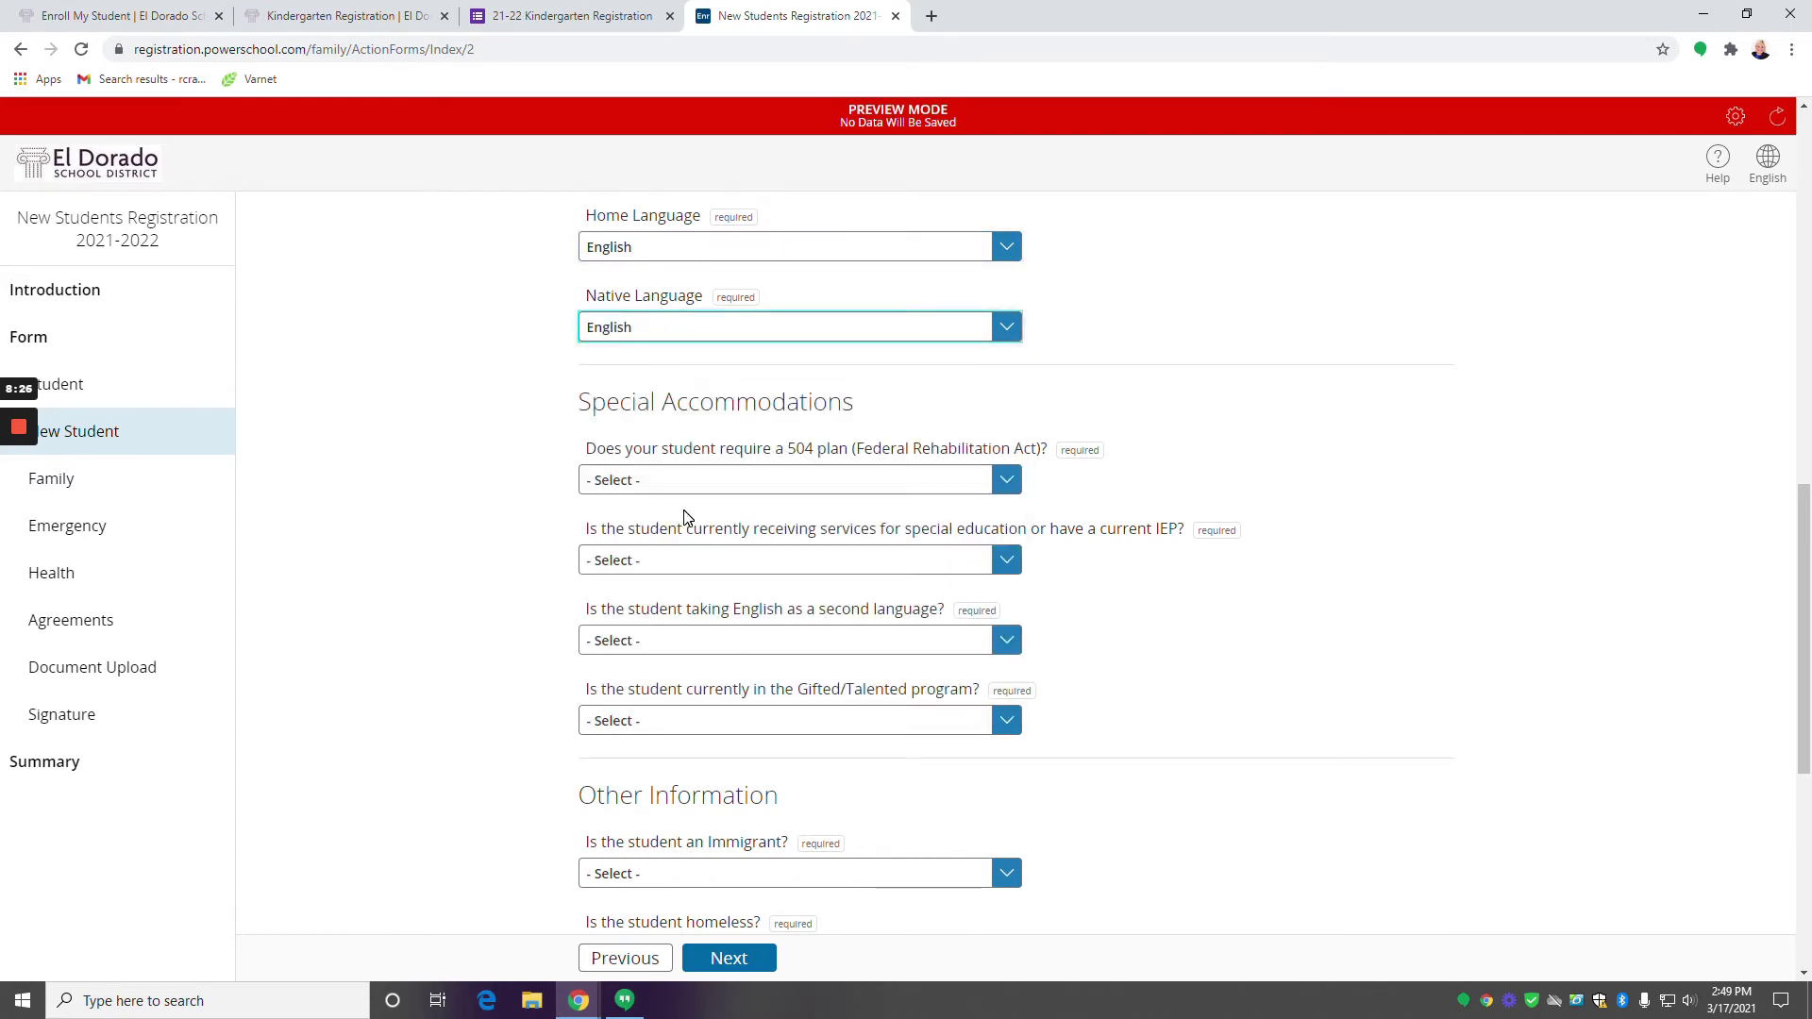
pyautogui.scroll(-1, 686, 518)
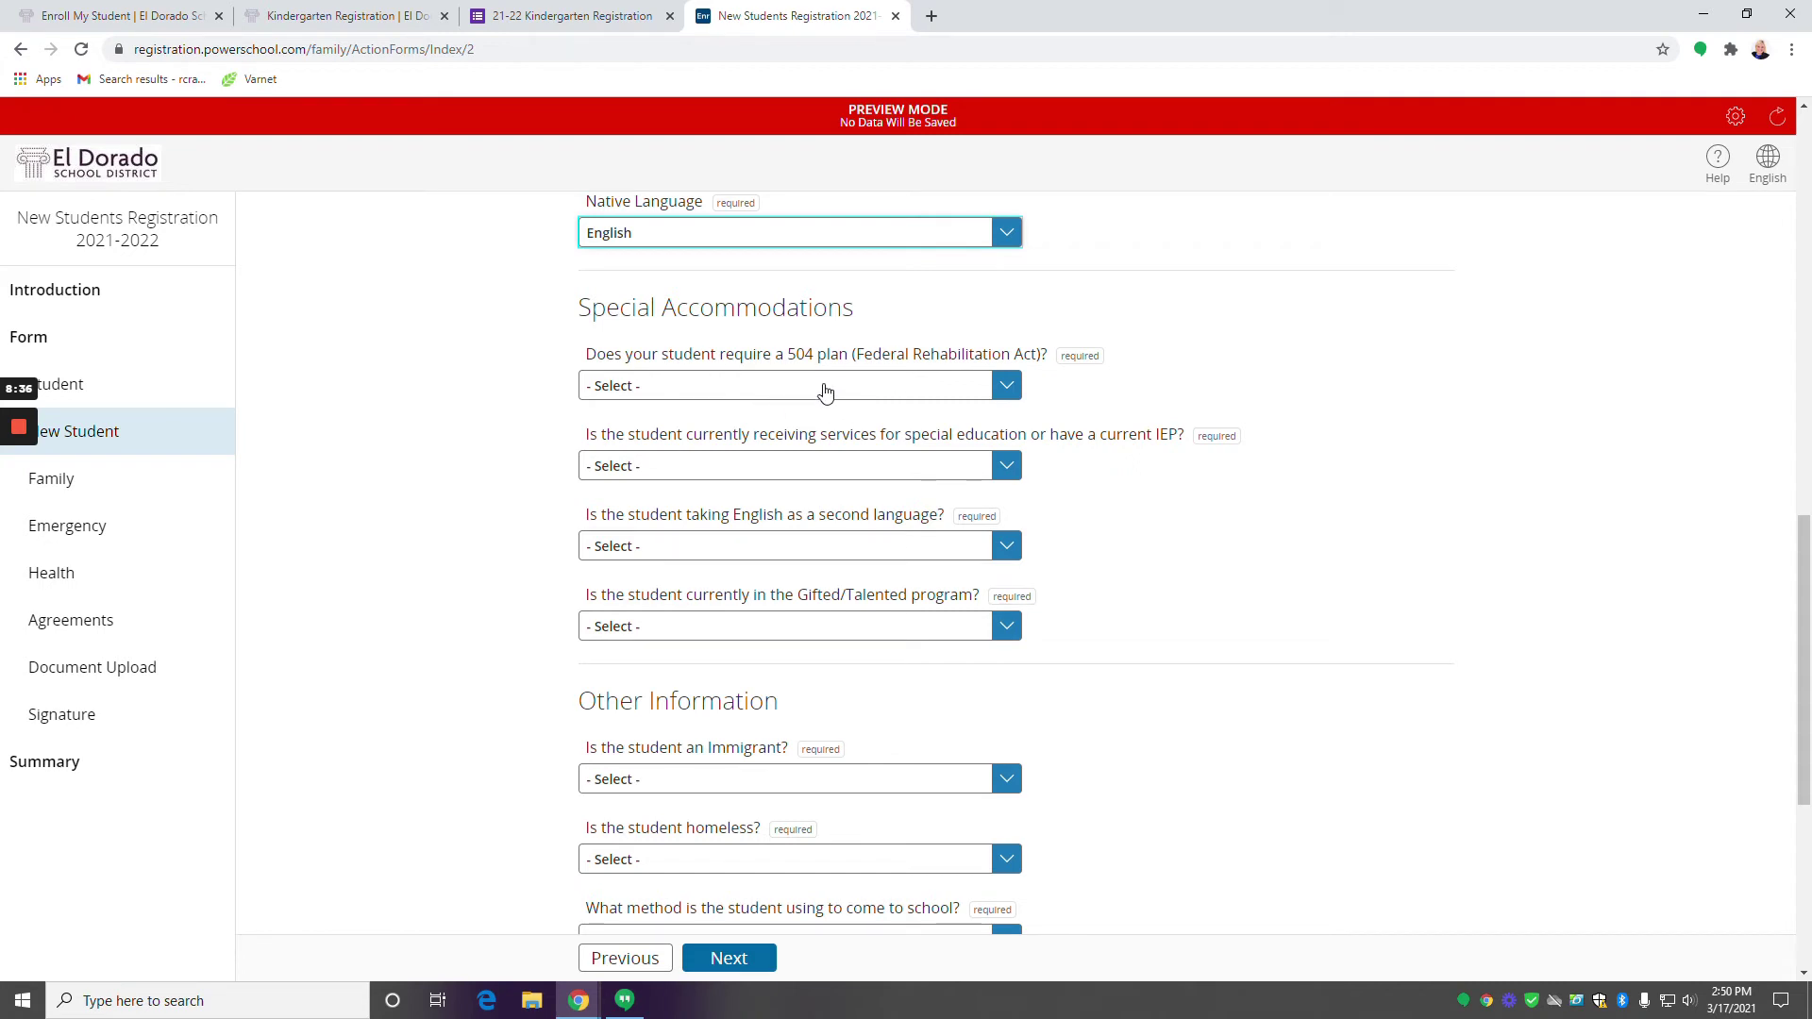
# Answer No to the 504 plan and special education/IEP questions.
pyautogui.click(963, 386)
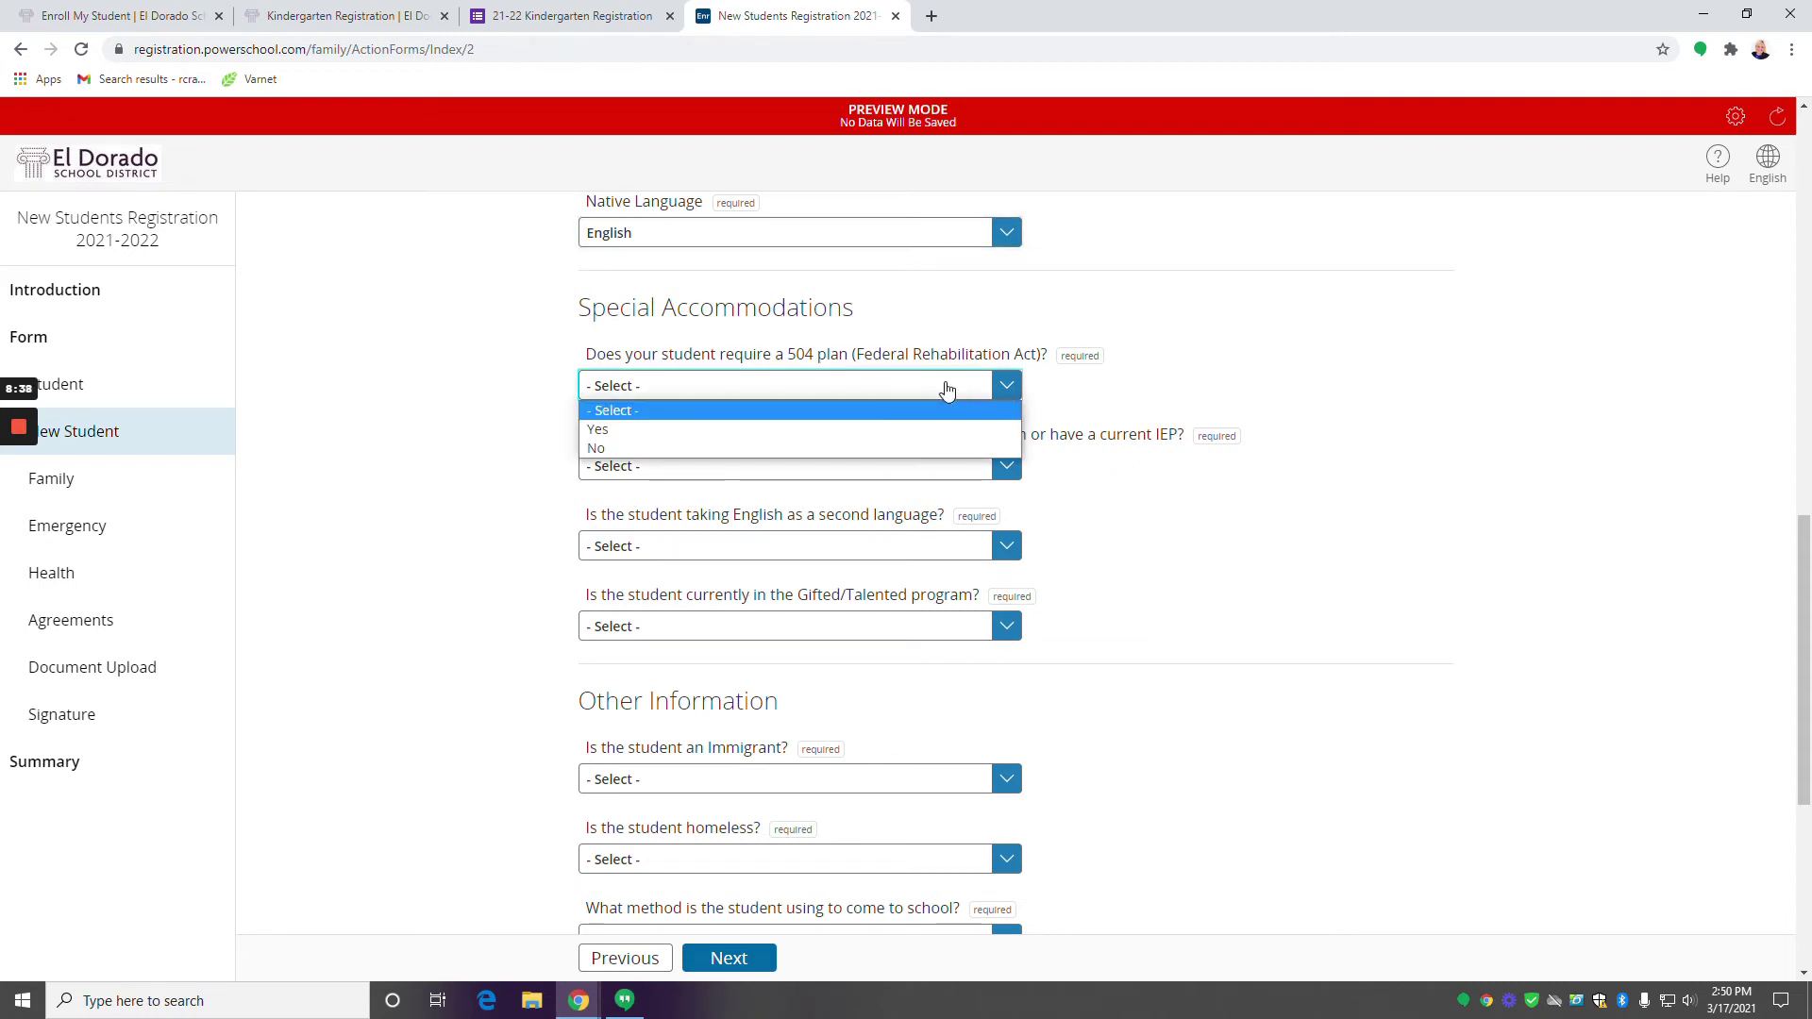
pyautogui.click(801, 448)
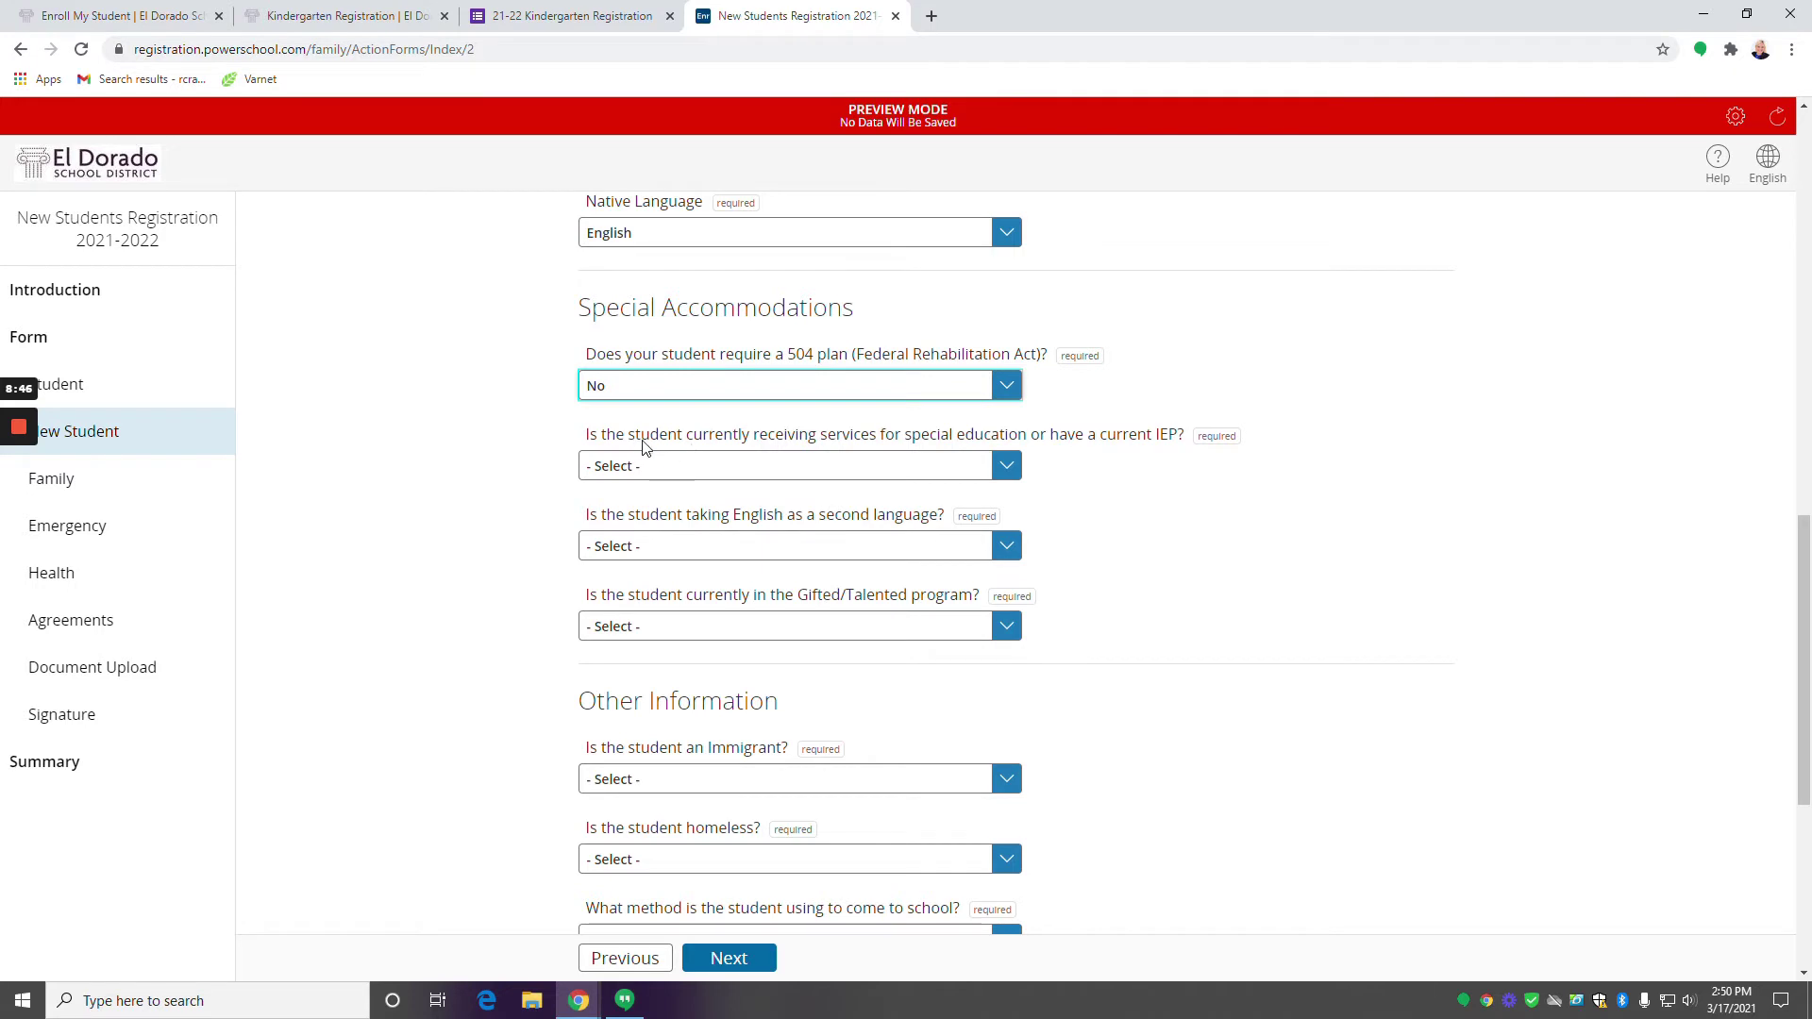
pyautogui.click(736, 469)
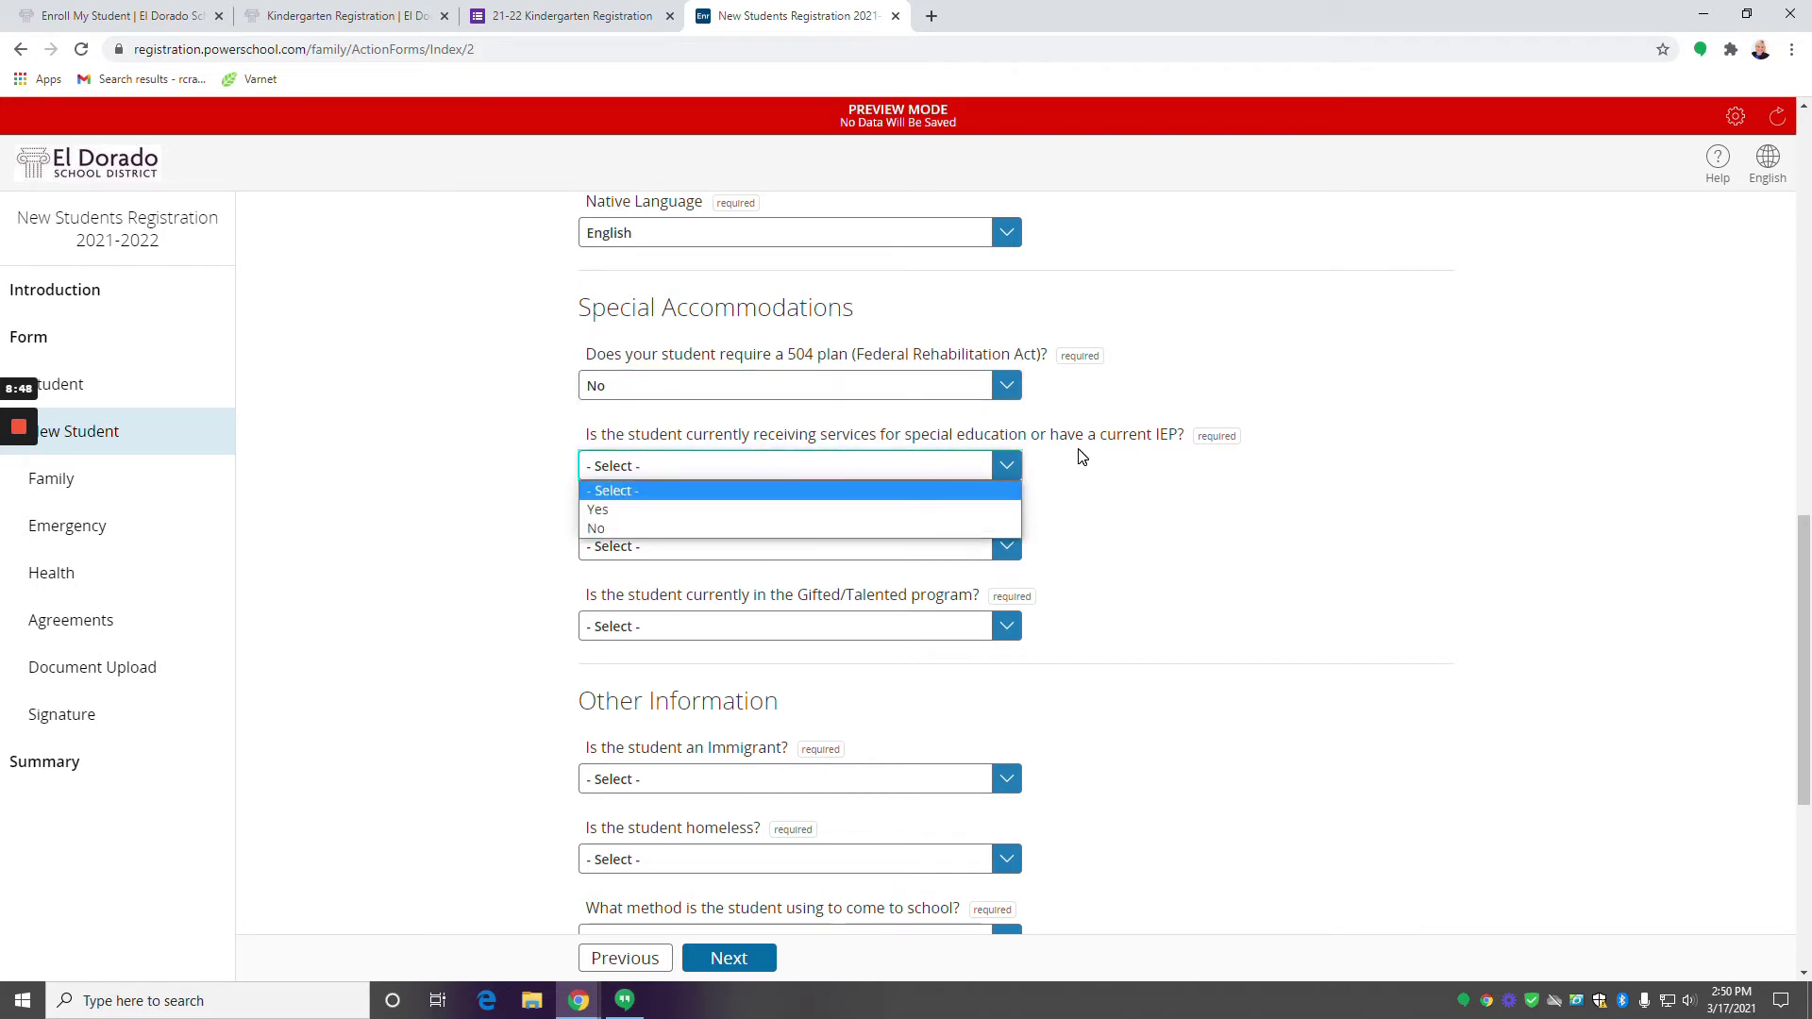
pyautogui.click(674, 530)
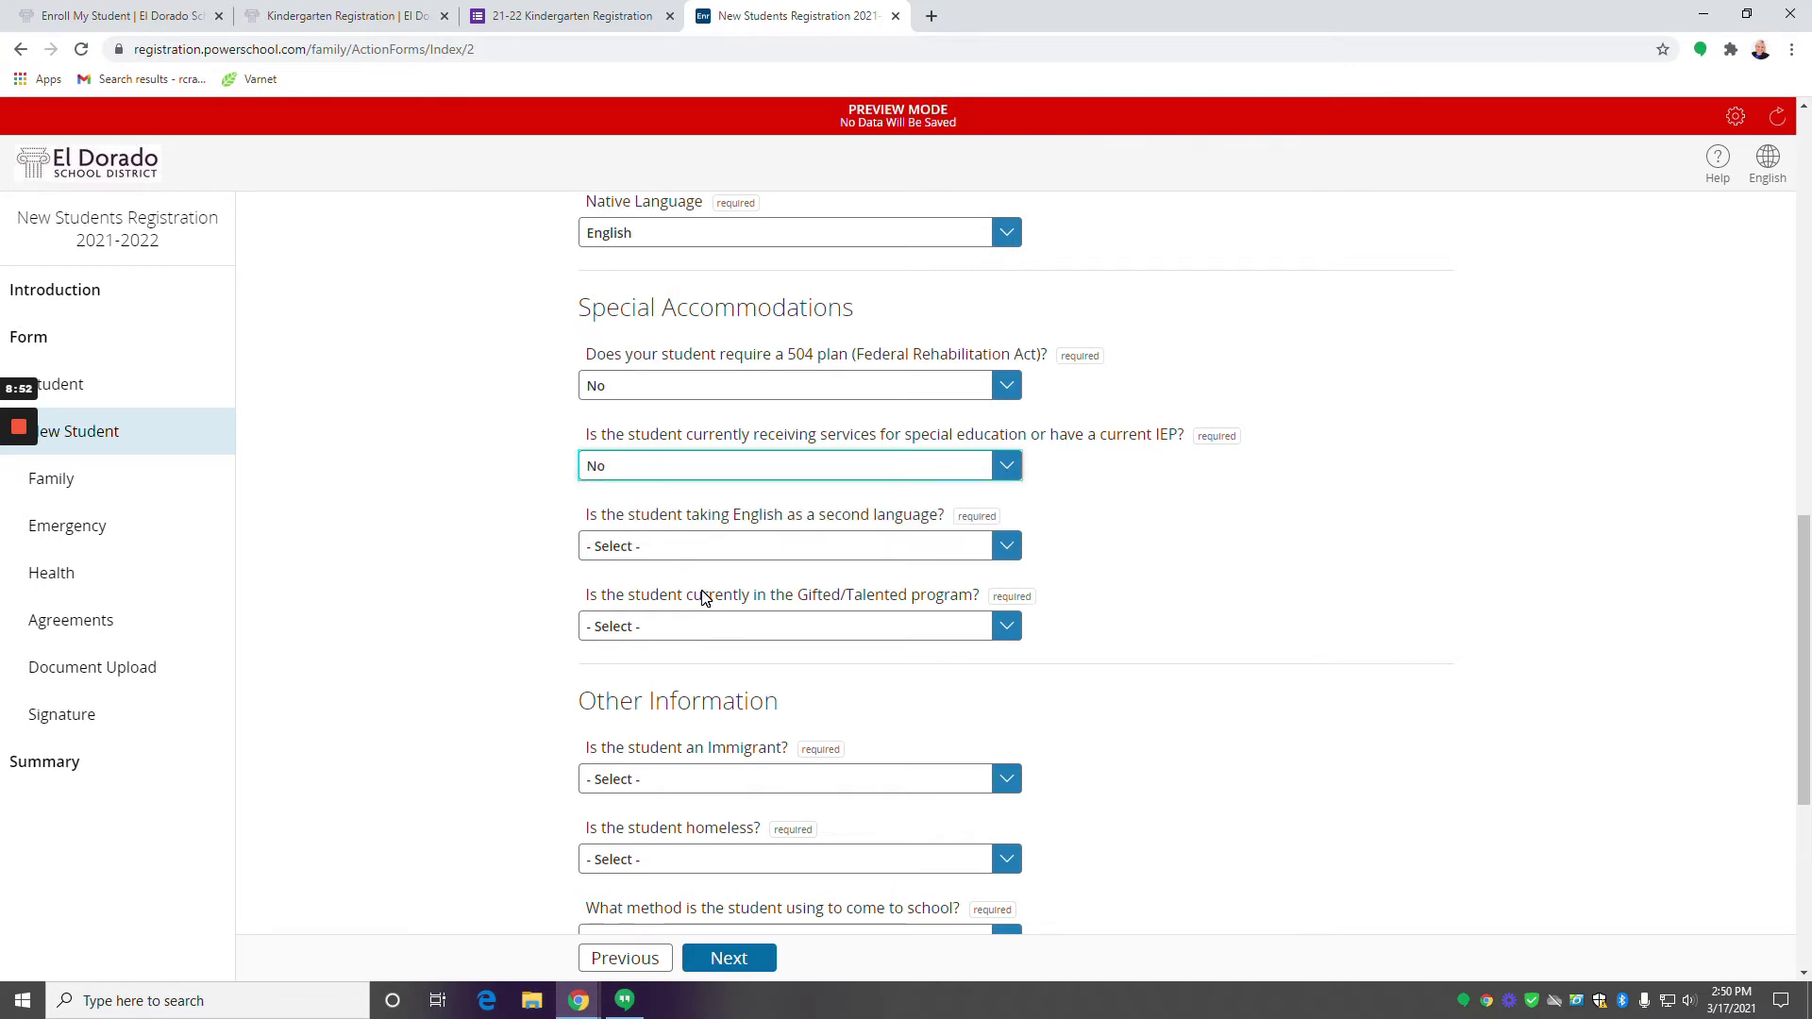
pyautogui.scroll(-1, 699, 566)
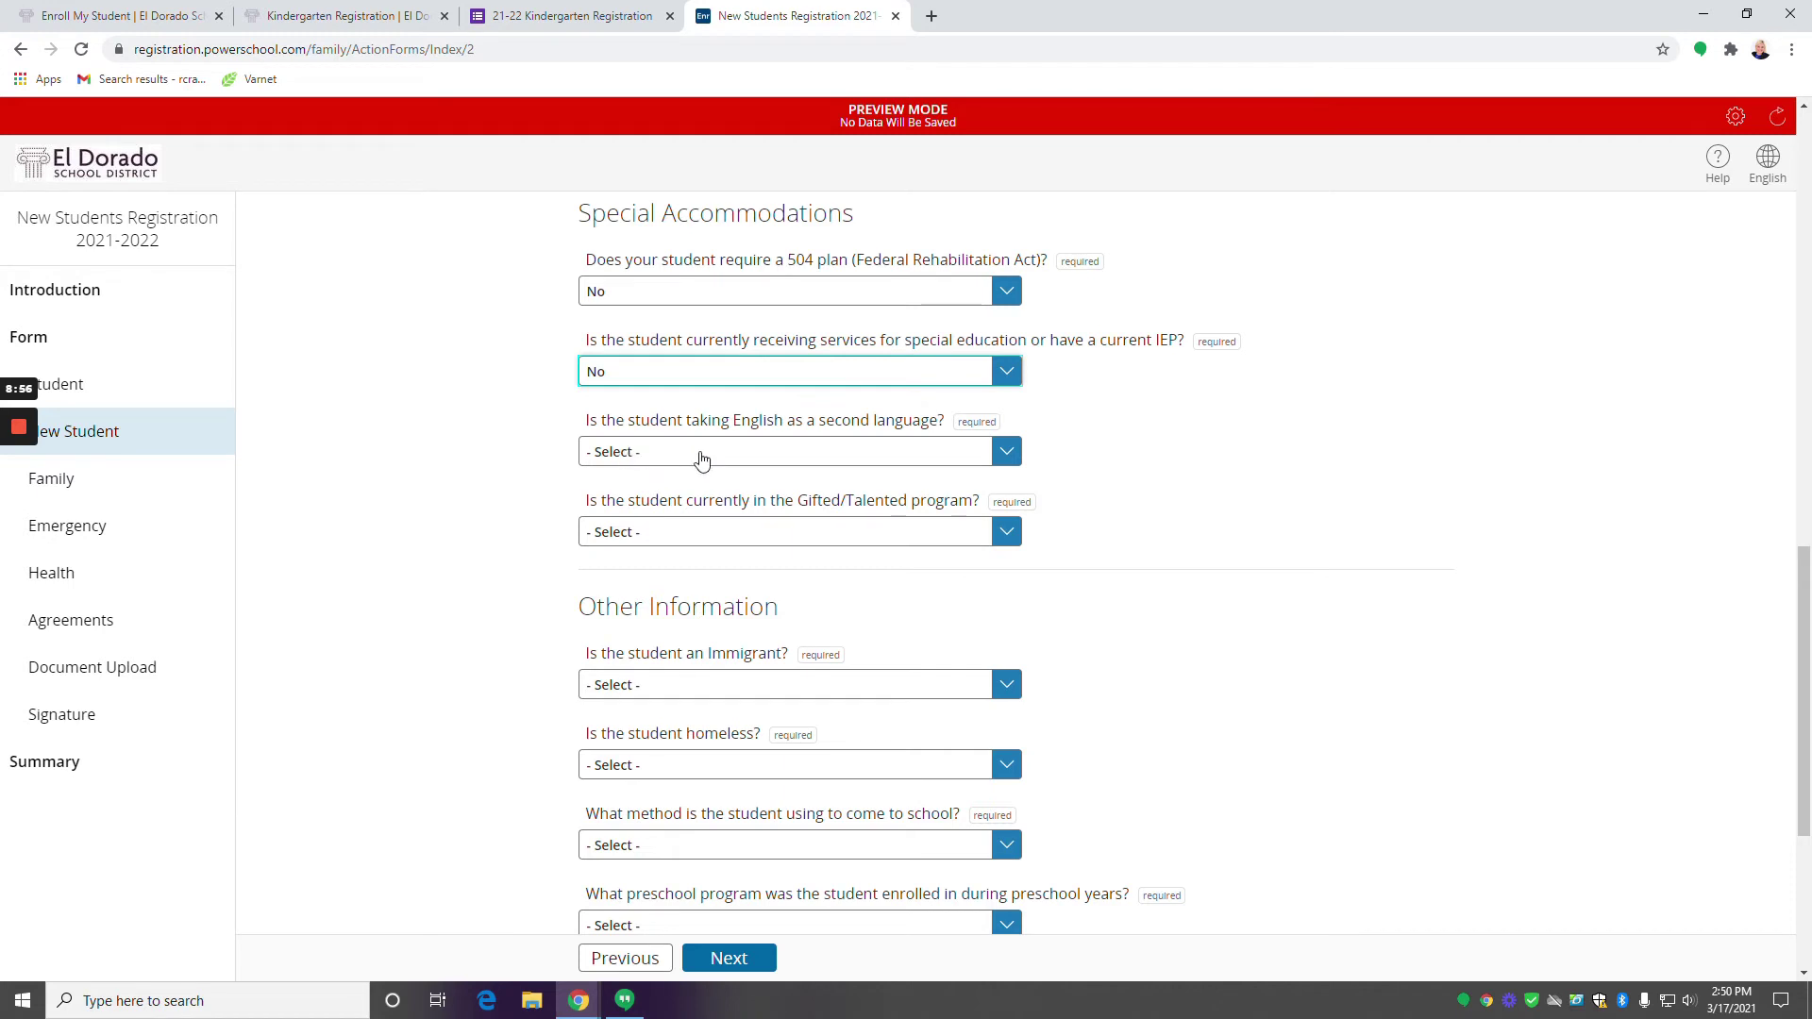
# Answer No to the English as a second language and Gifted/Talented questions.
pyautogui.click(786, 456)
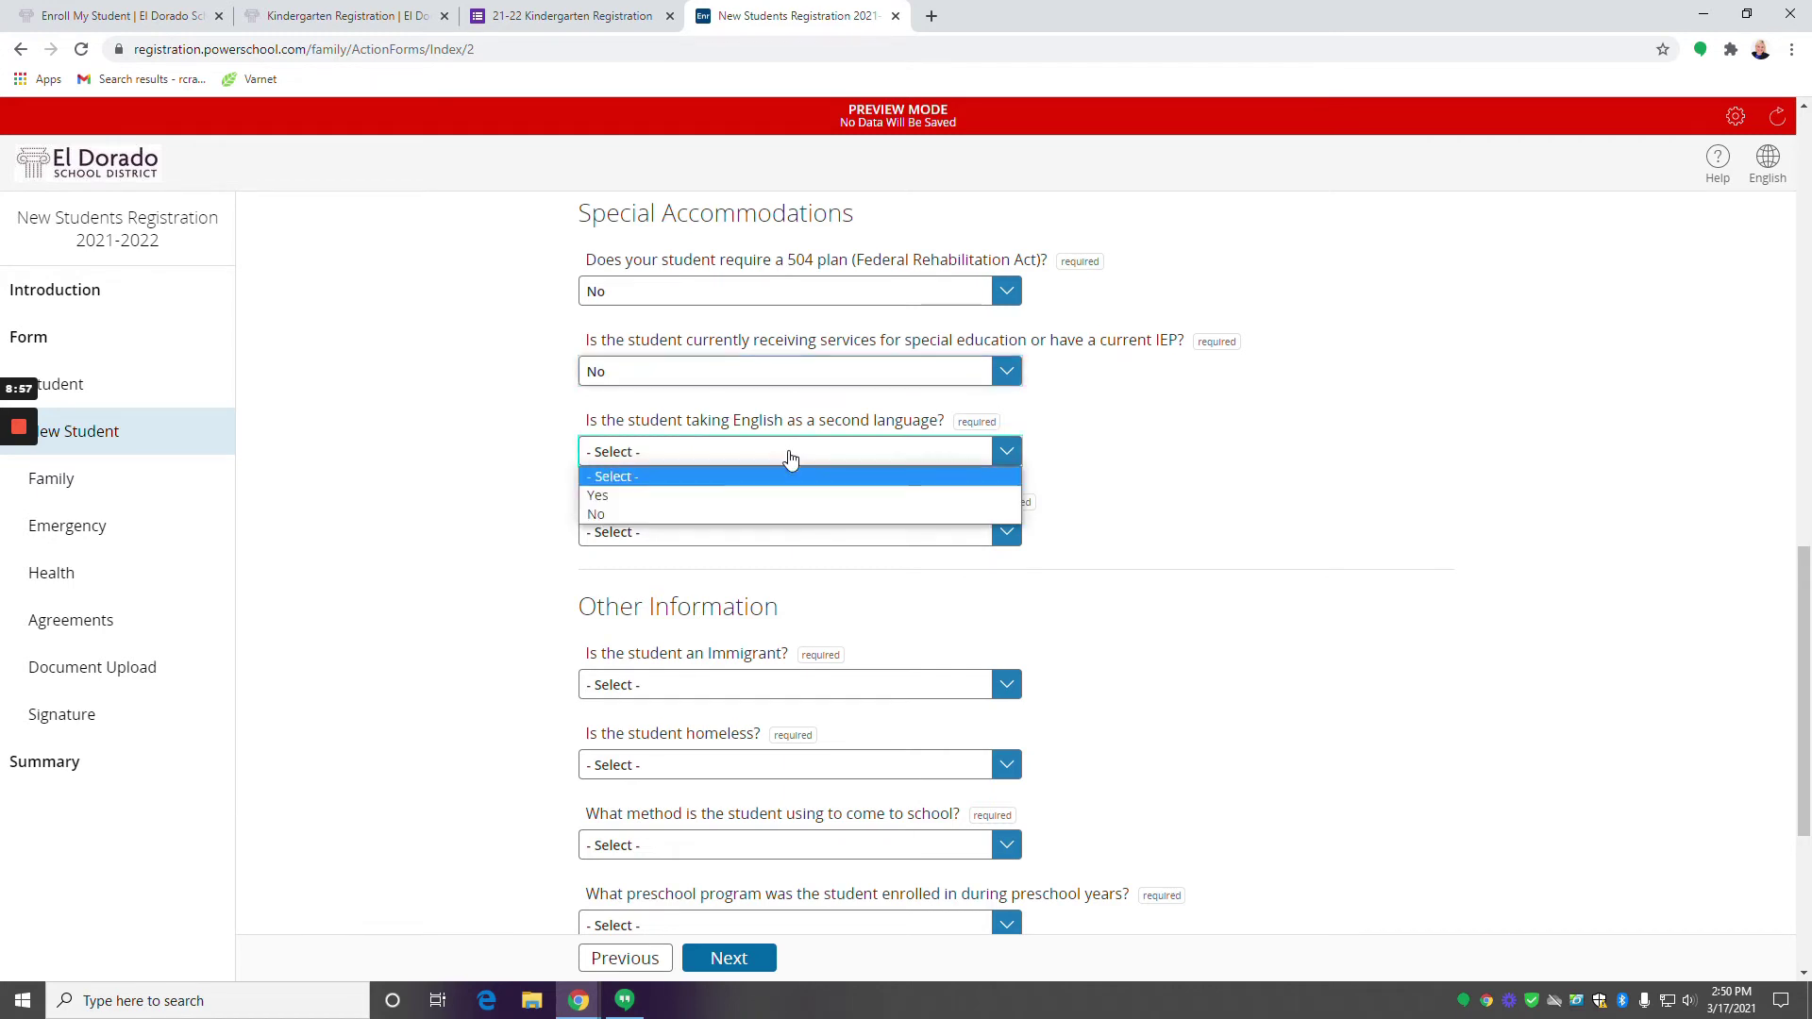
pyautogui.click(654, 513)
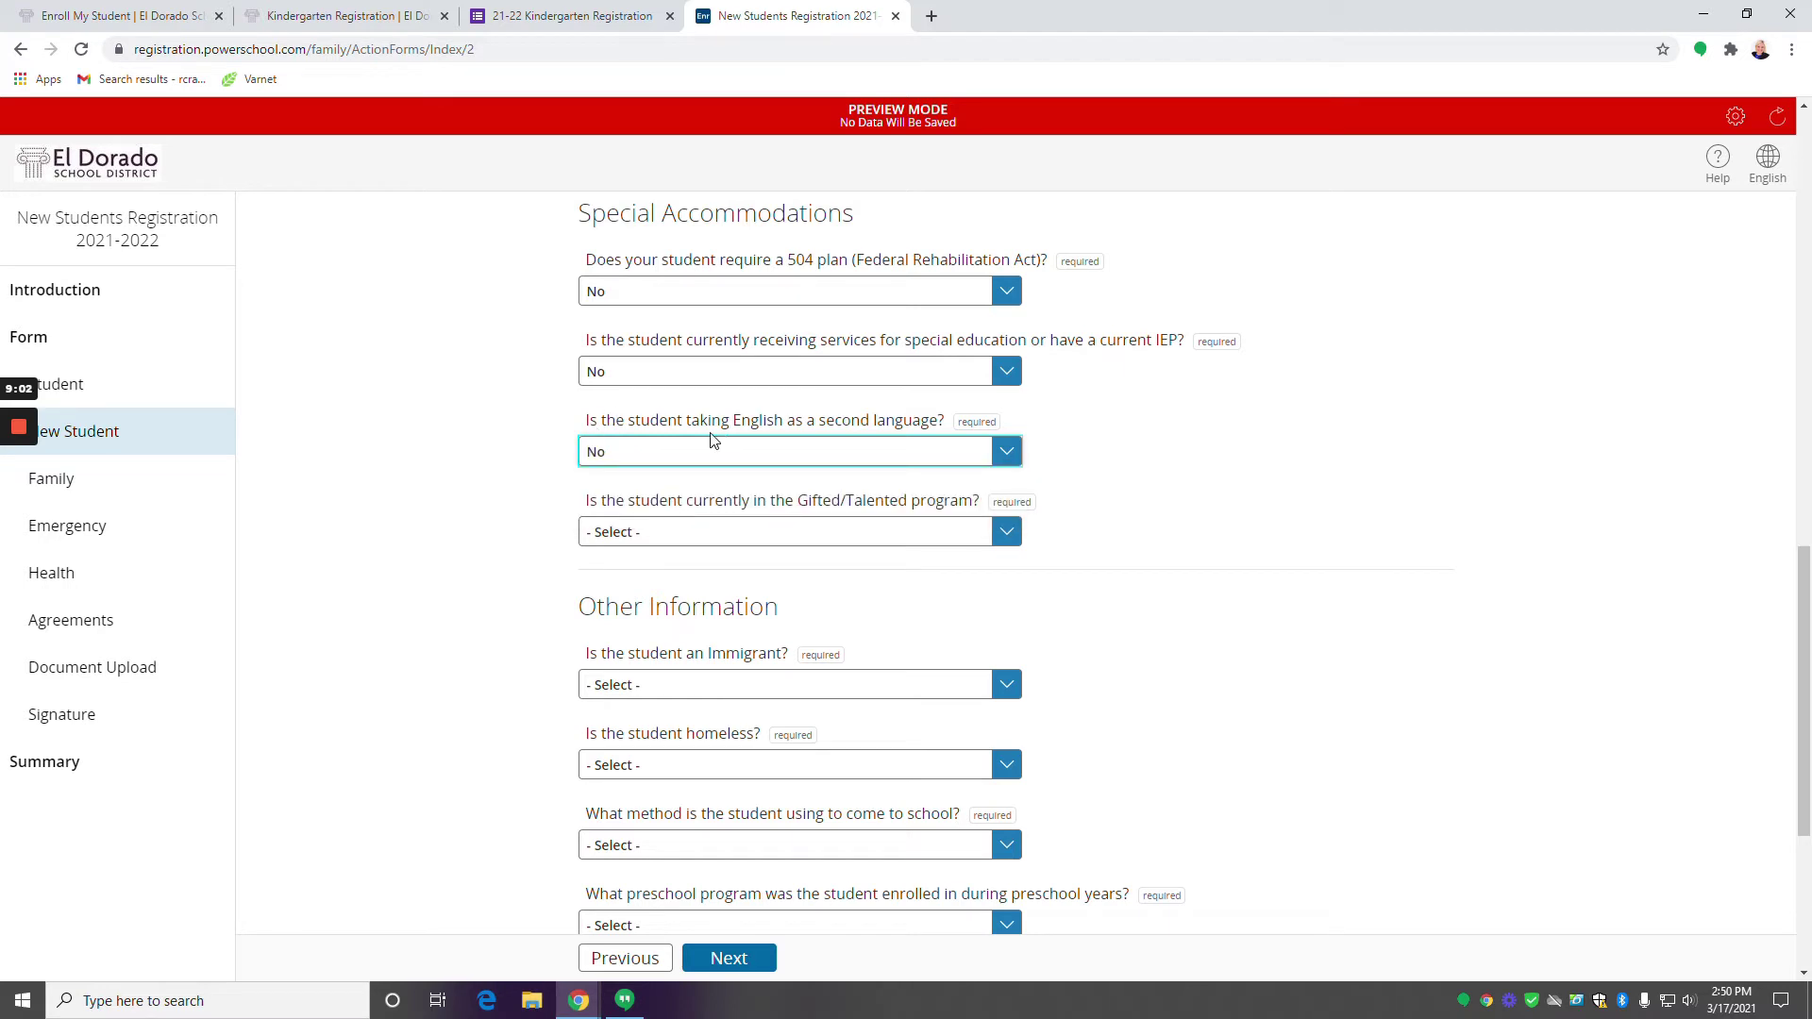
pyautogui.scroll(-2, 741, 545)
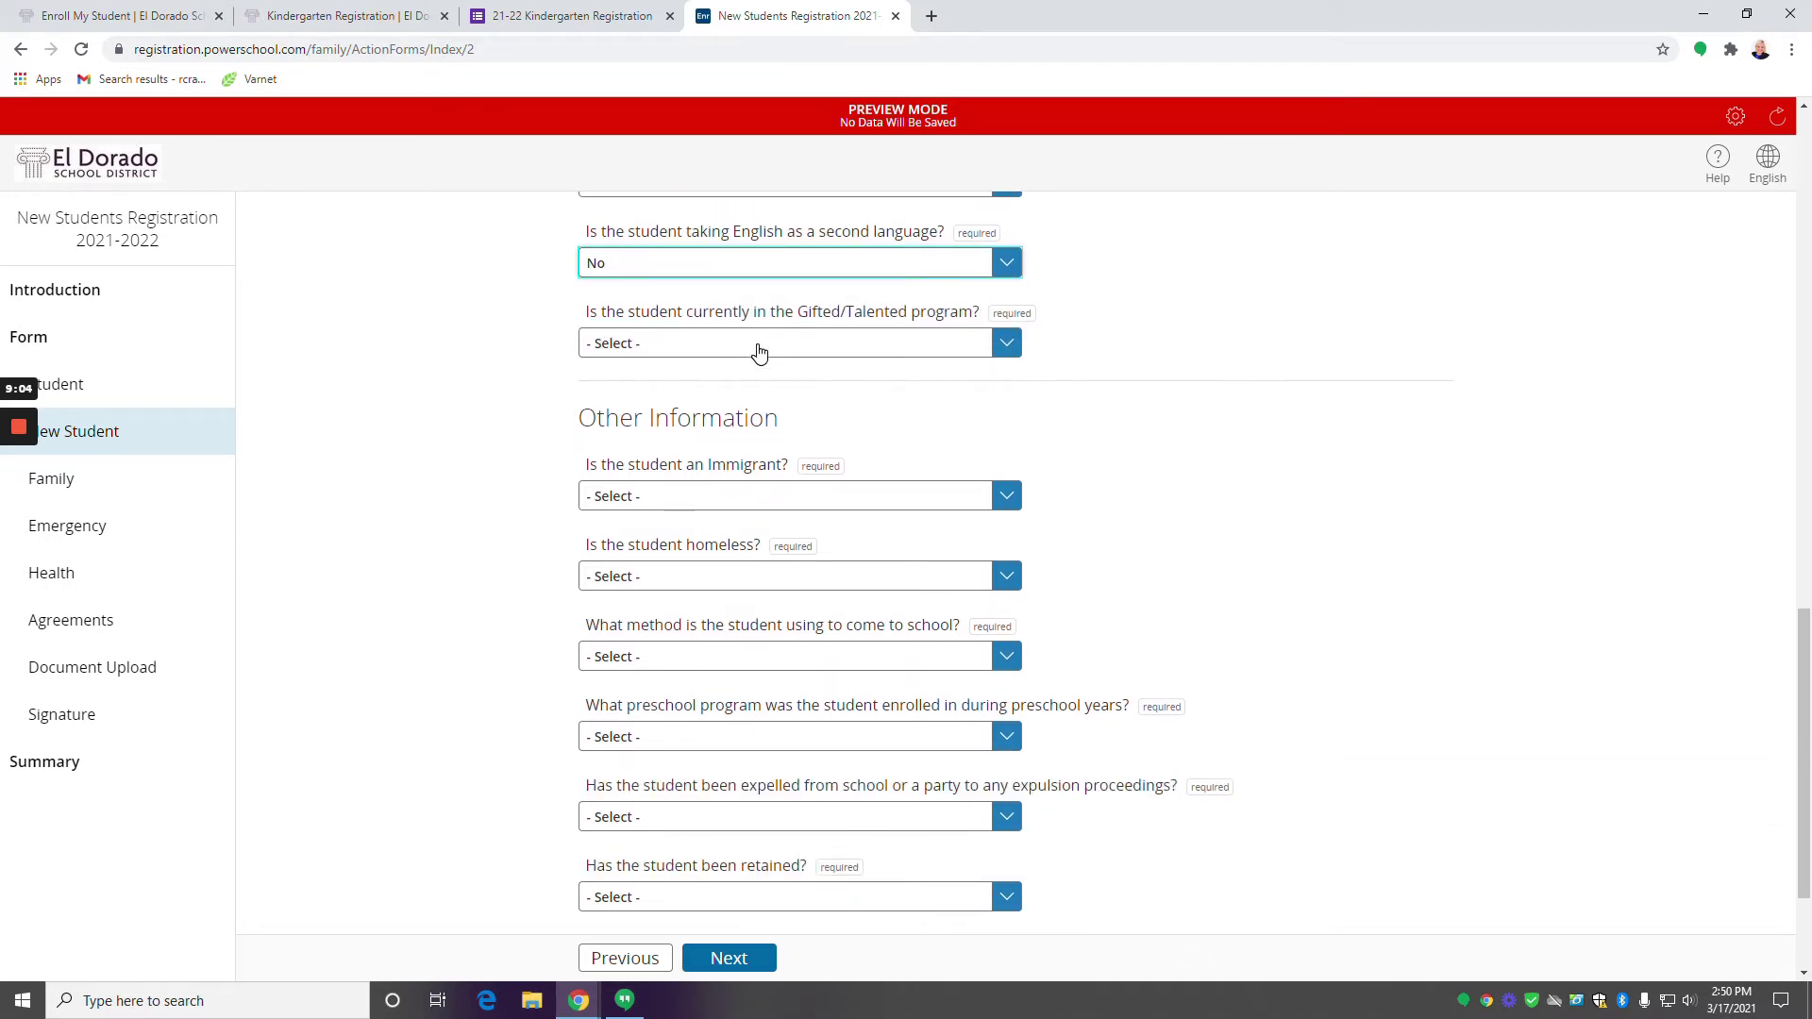
pyautogui.click(889, 351)
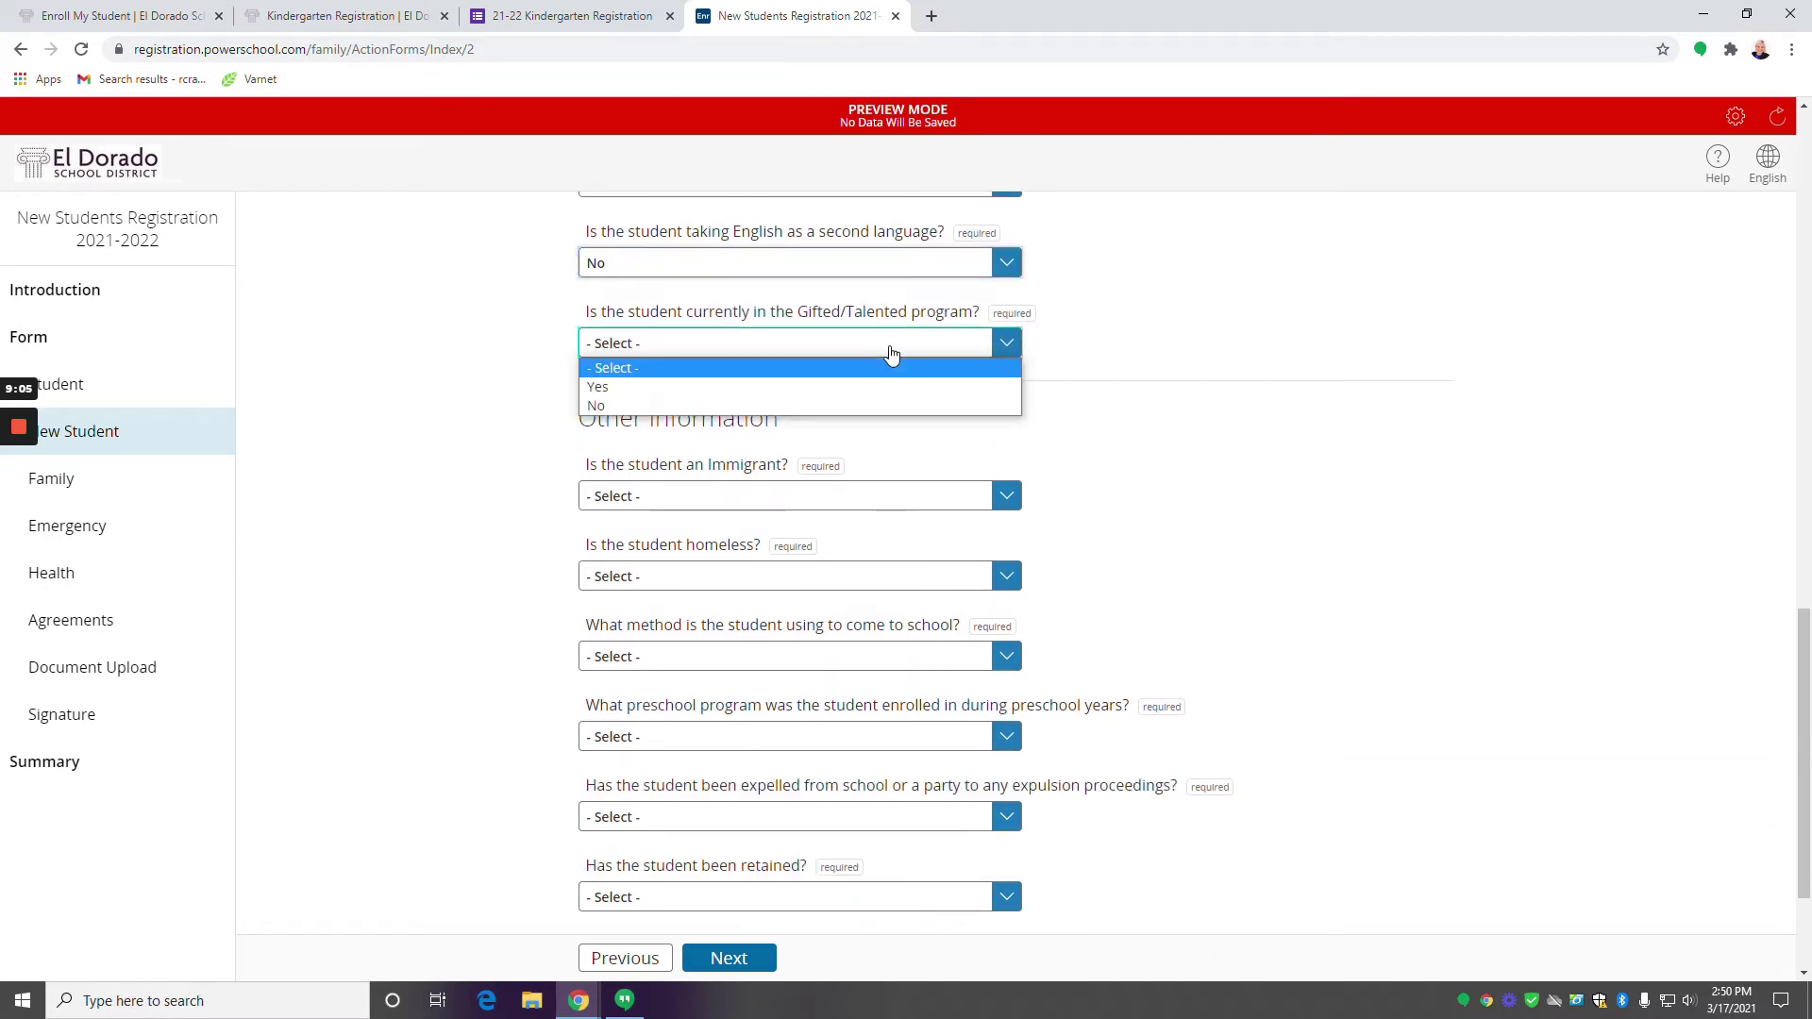
pyautogui.click(724, 404)
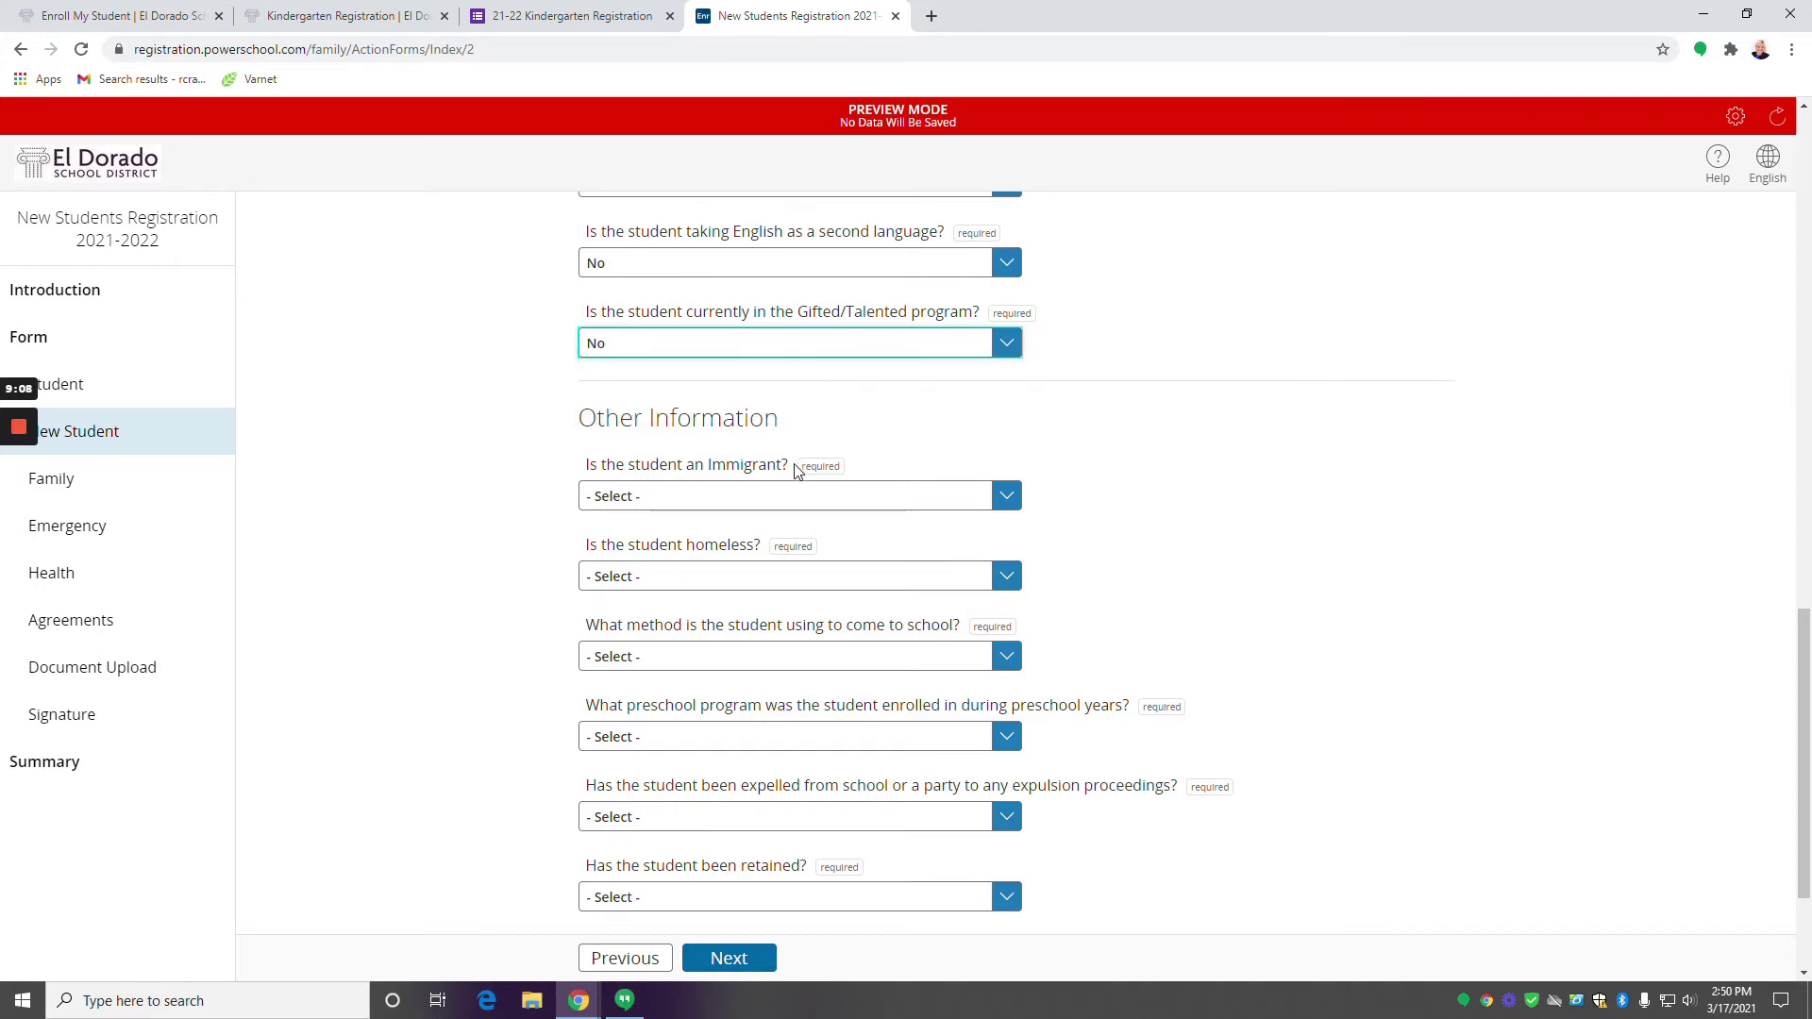
pyautogui.scroll(-1, 792, 467)
pyautogui.scroll(-1, 782, 464)
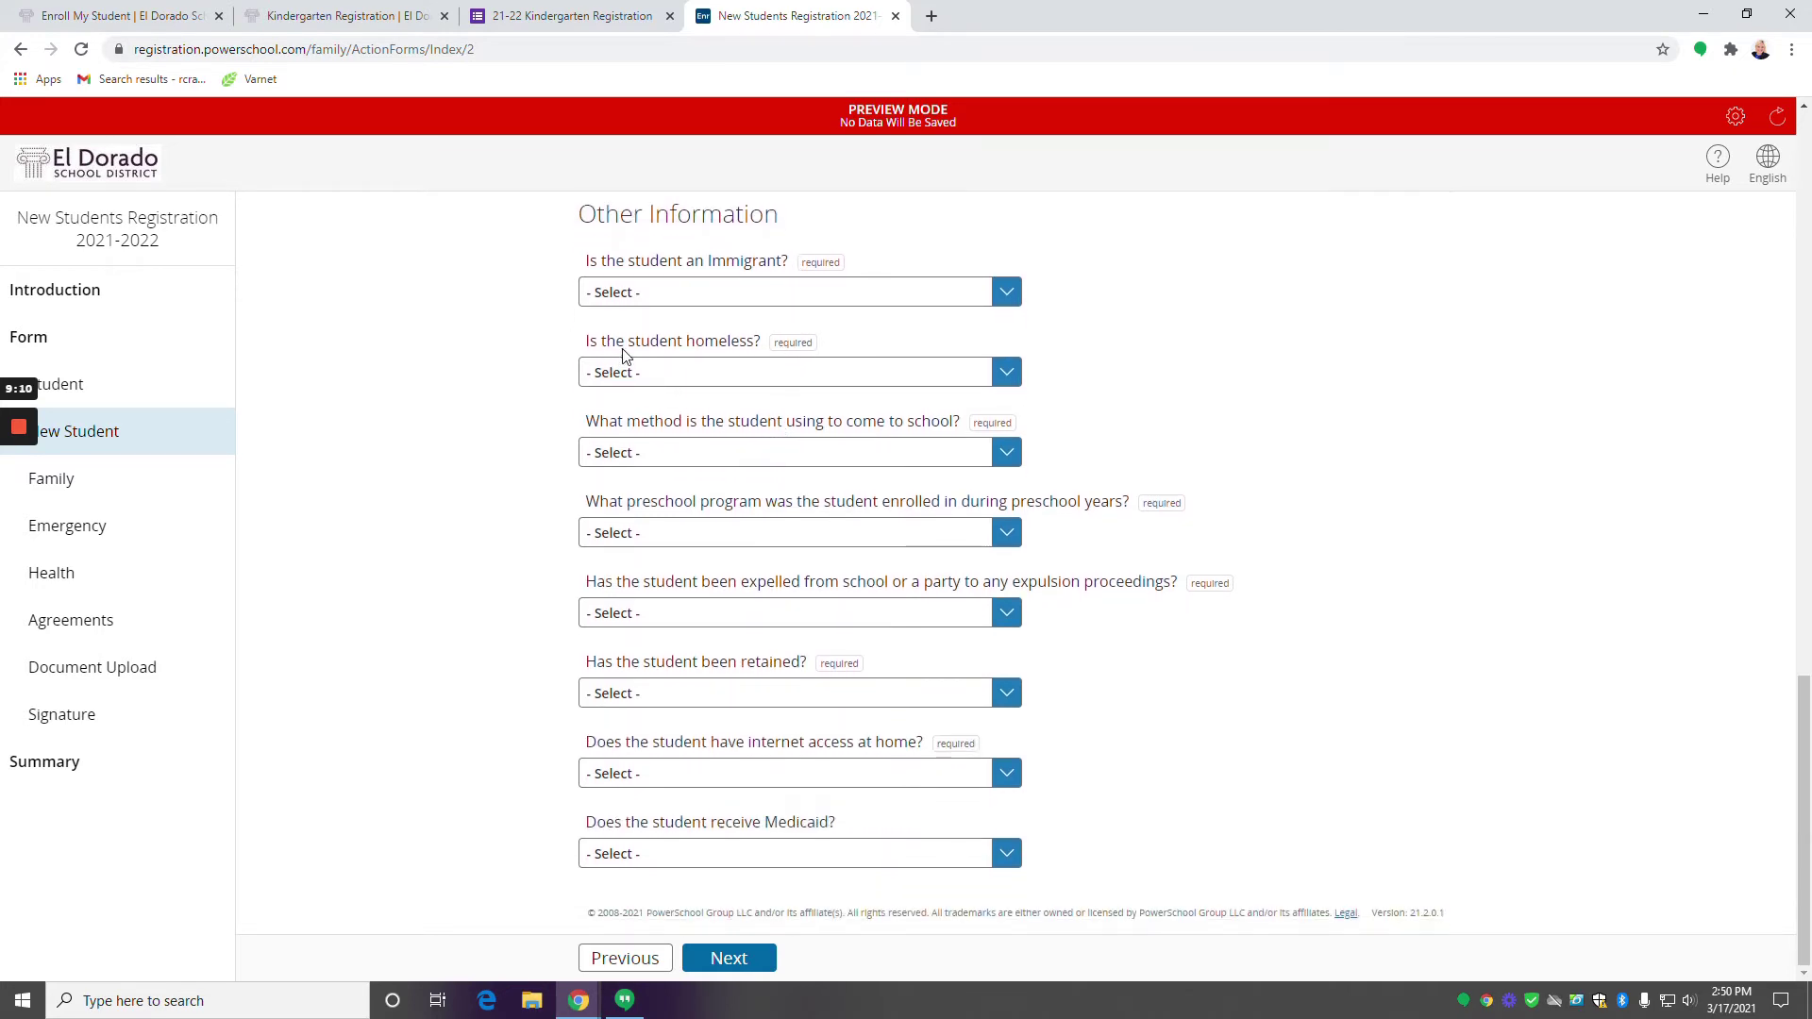
# Answer Immigrant No and Homeless No, with Bus transport and Headstart preschool.
pyautogui.click(722, 295)
pyautogui.click(682, 352)
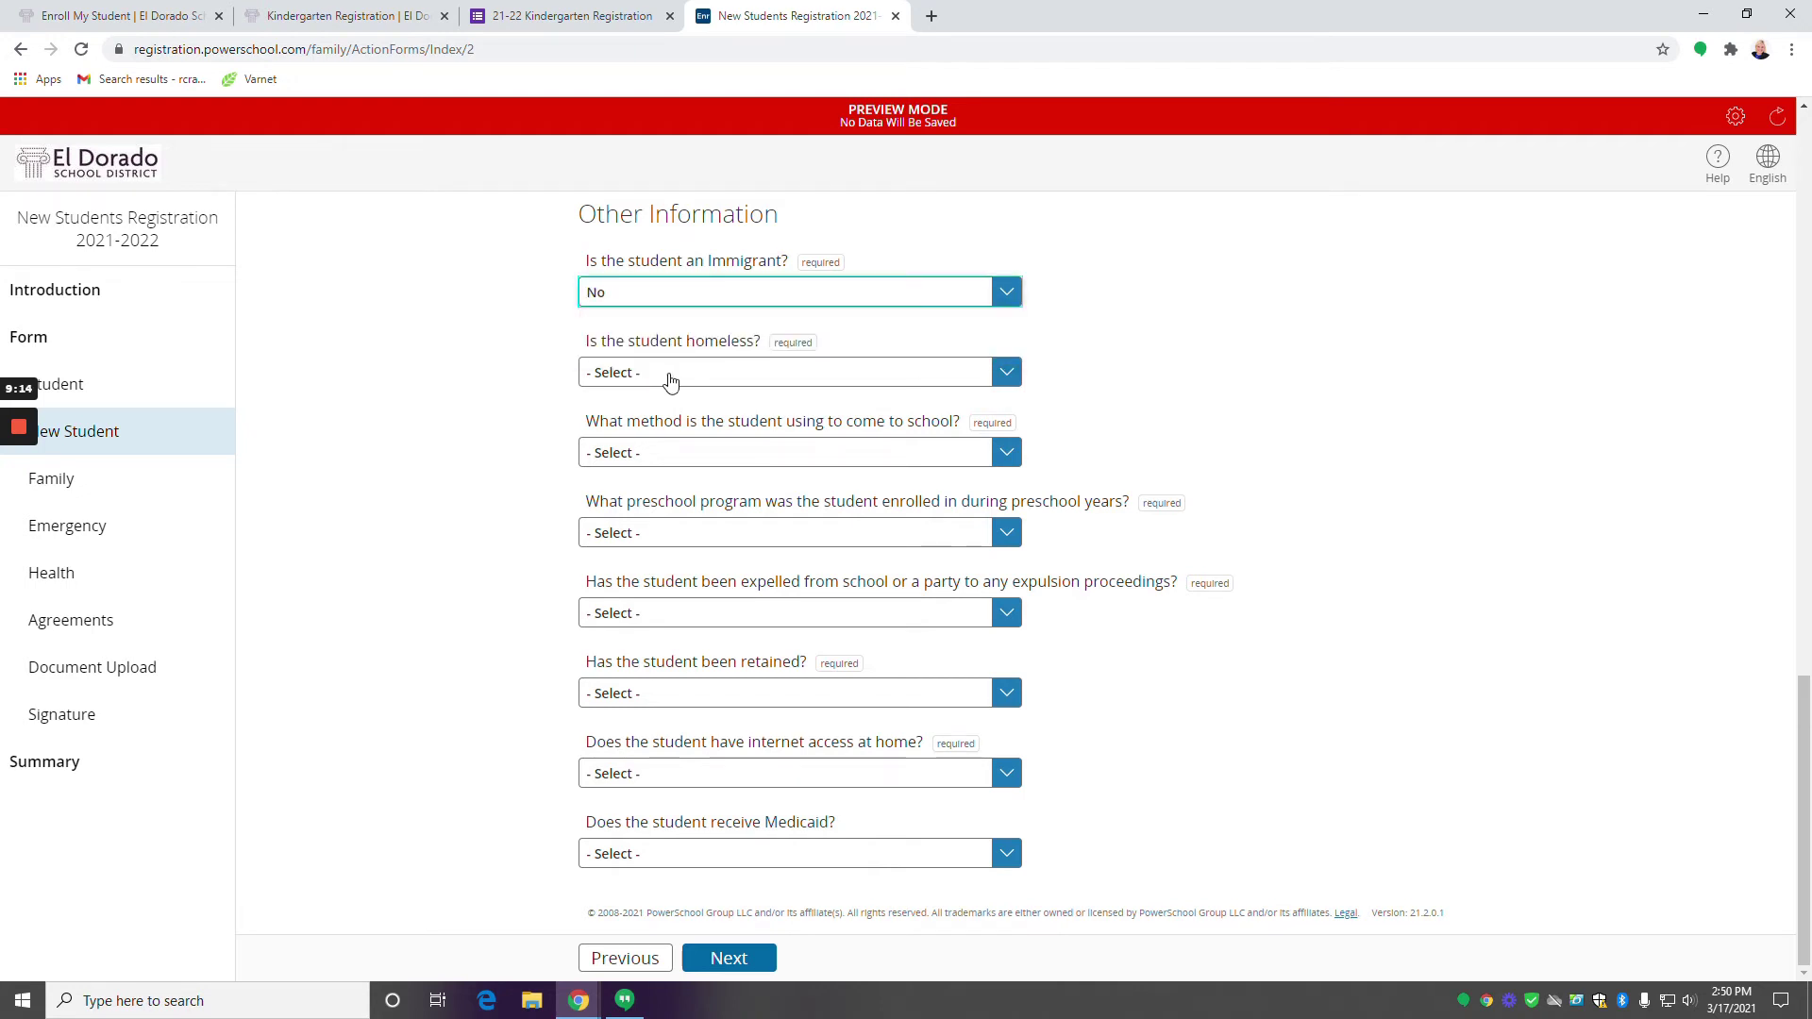
pyautogui.click(675, 381)
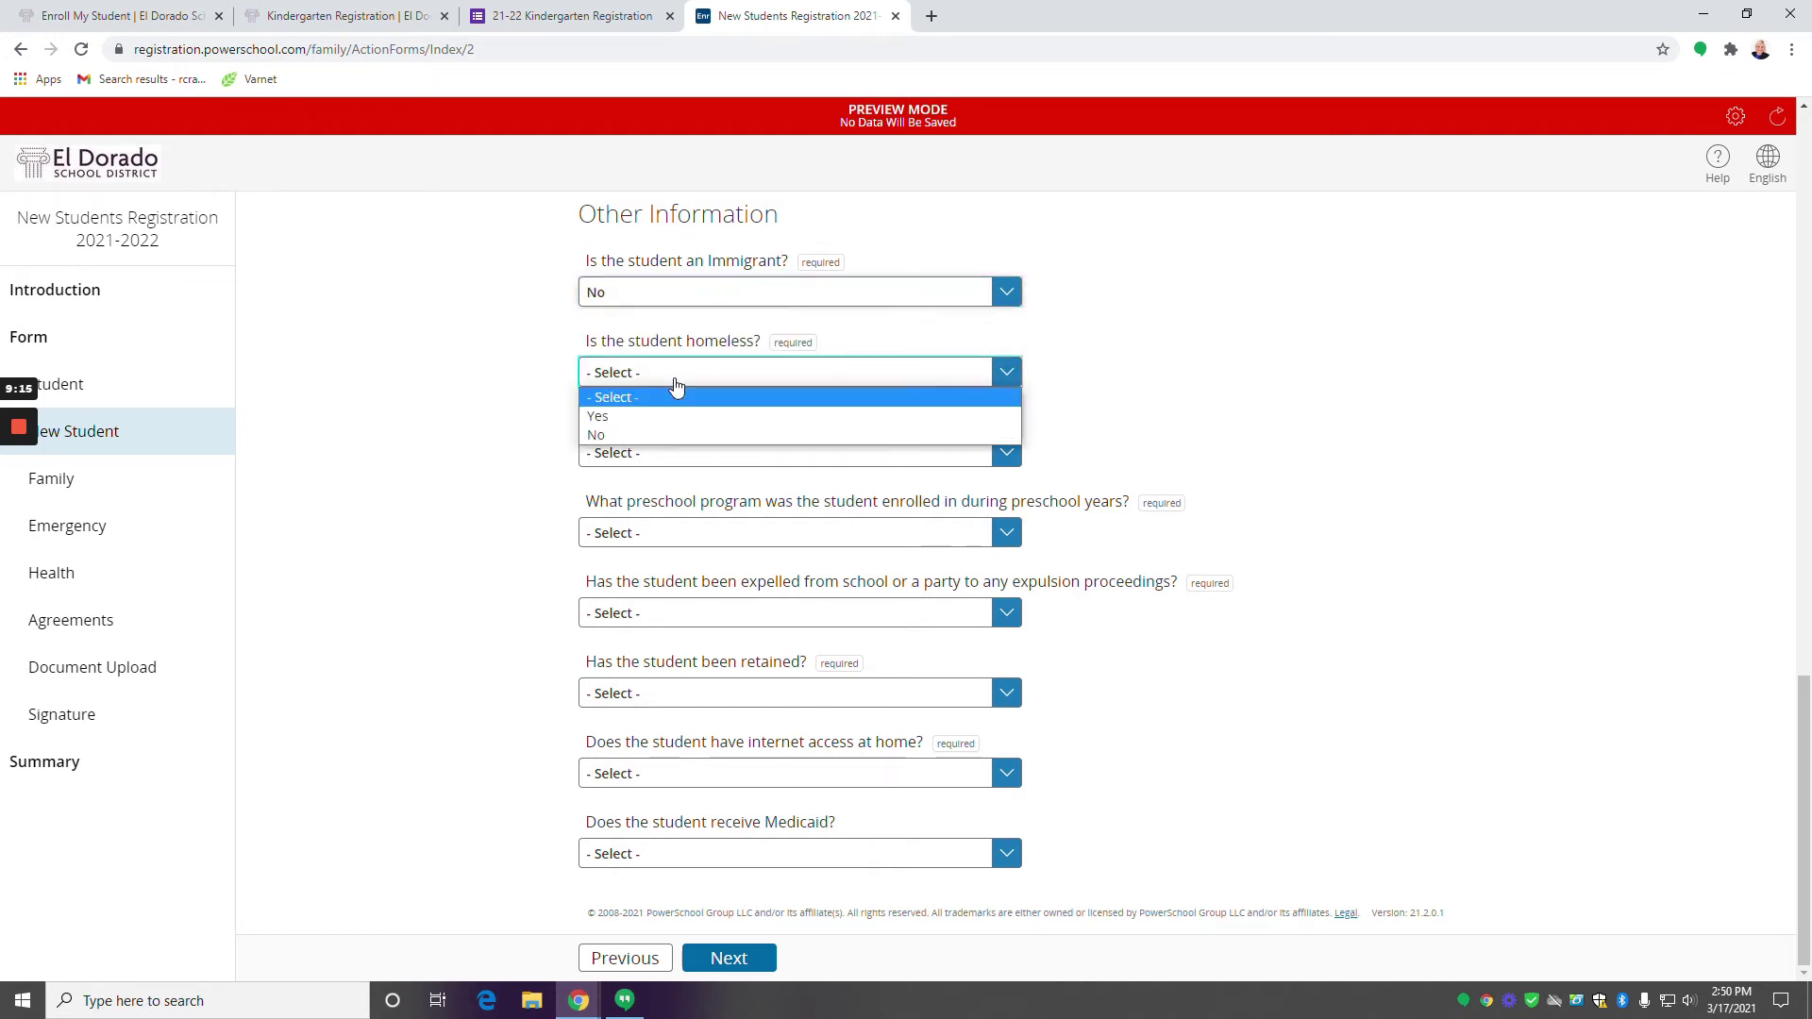
pyautogui.click(687, 430)
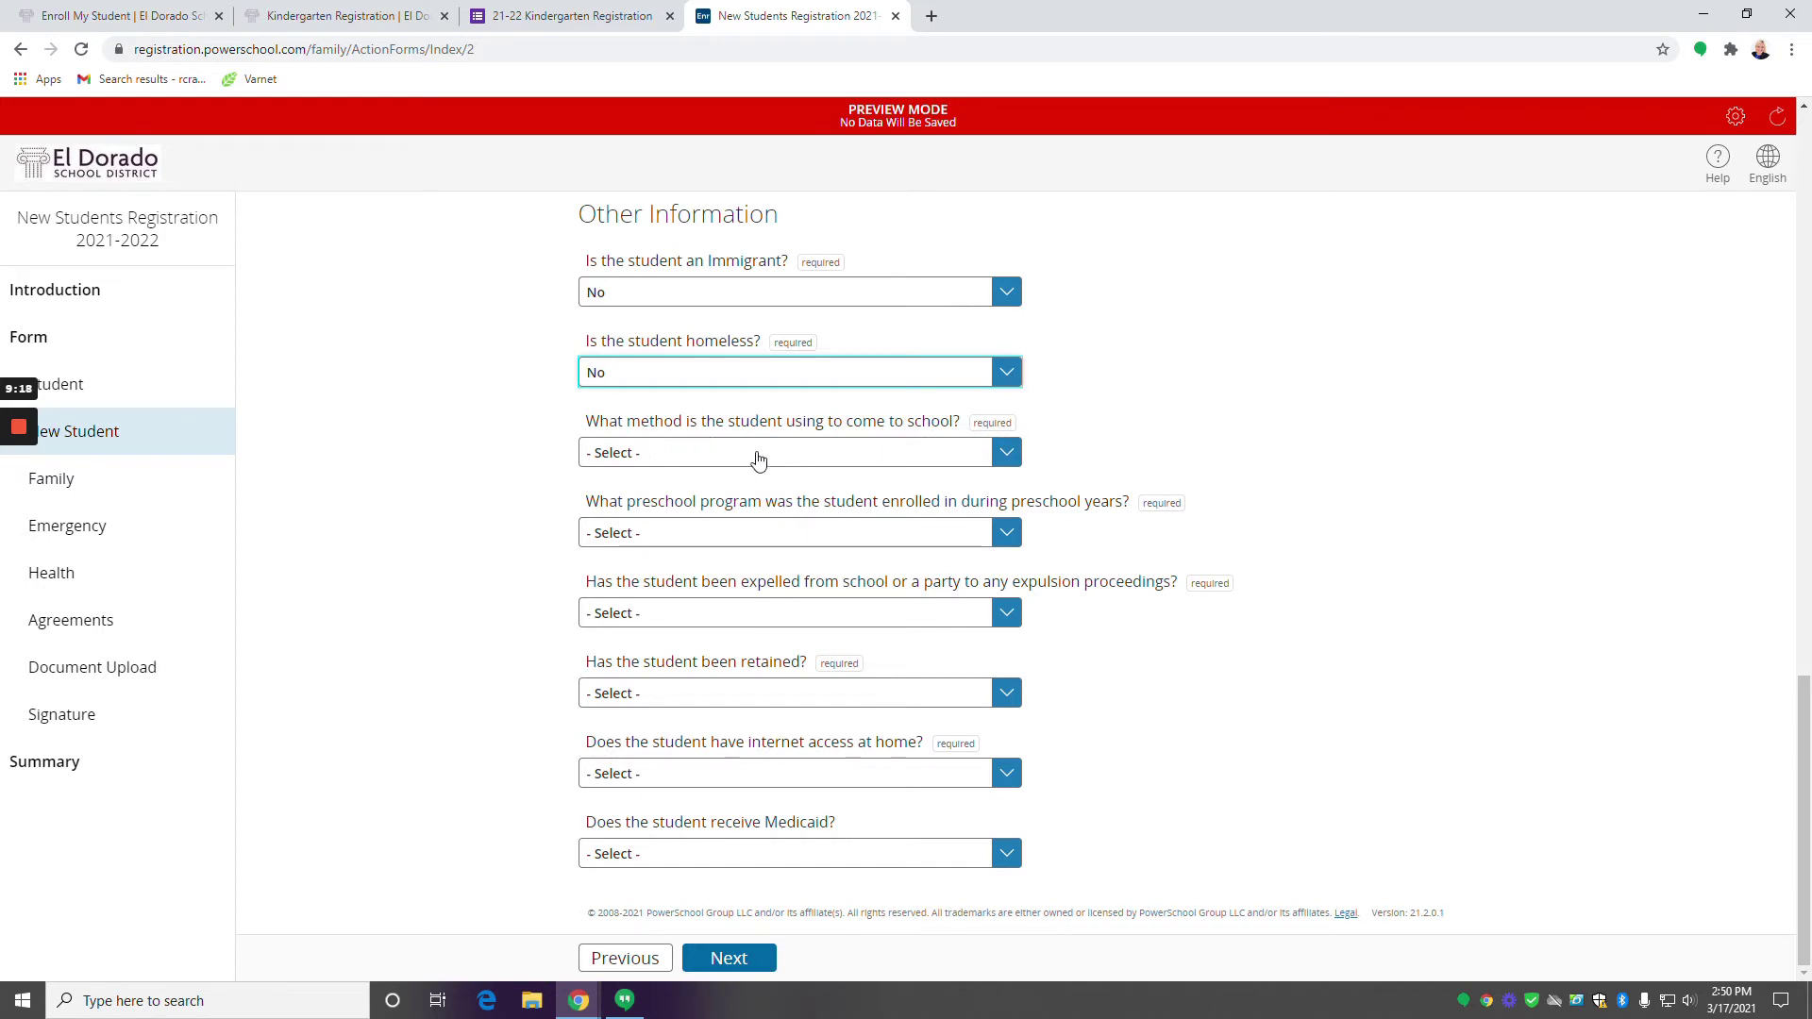
pyautogui.click(837, 463)
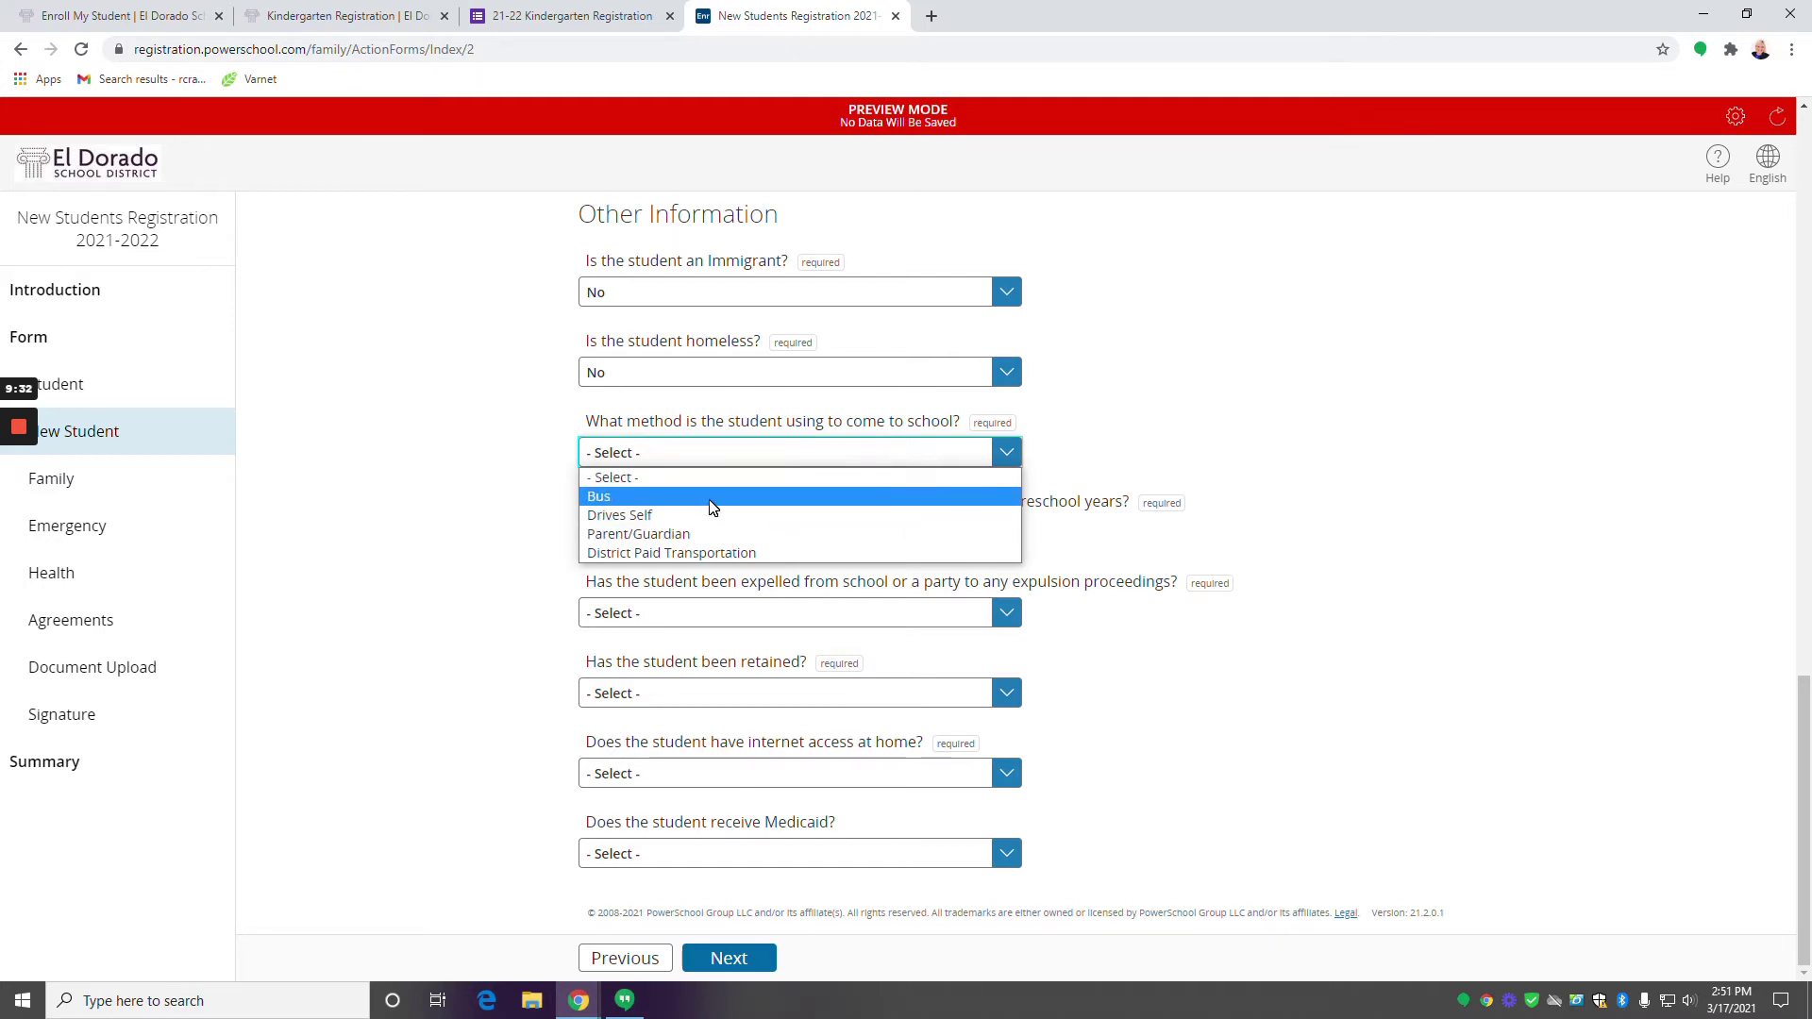
pyautogui.click(712, 497)
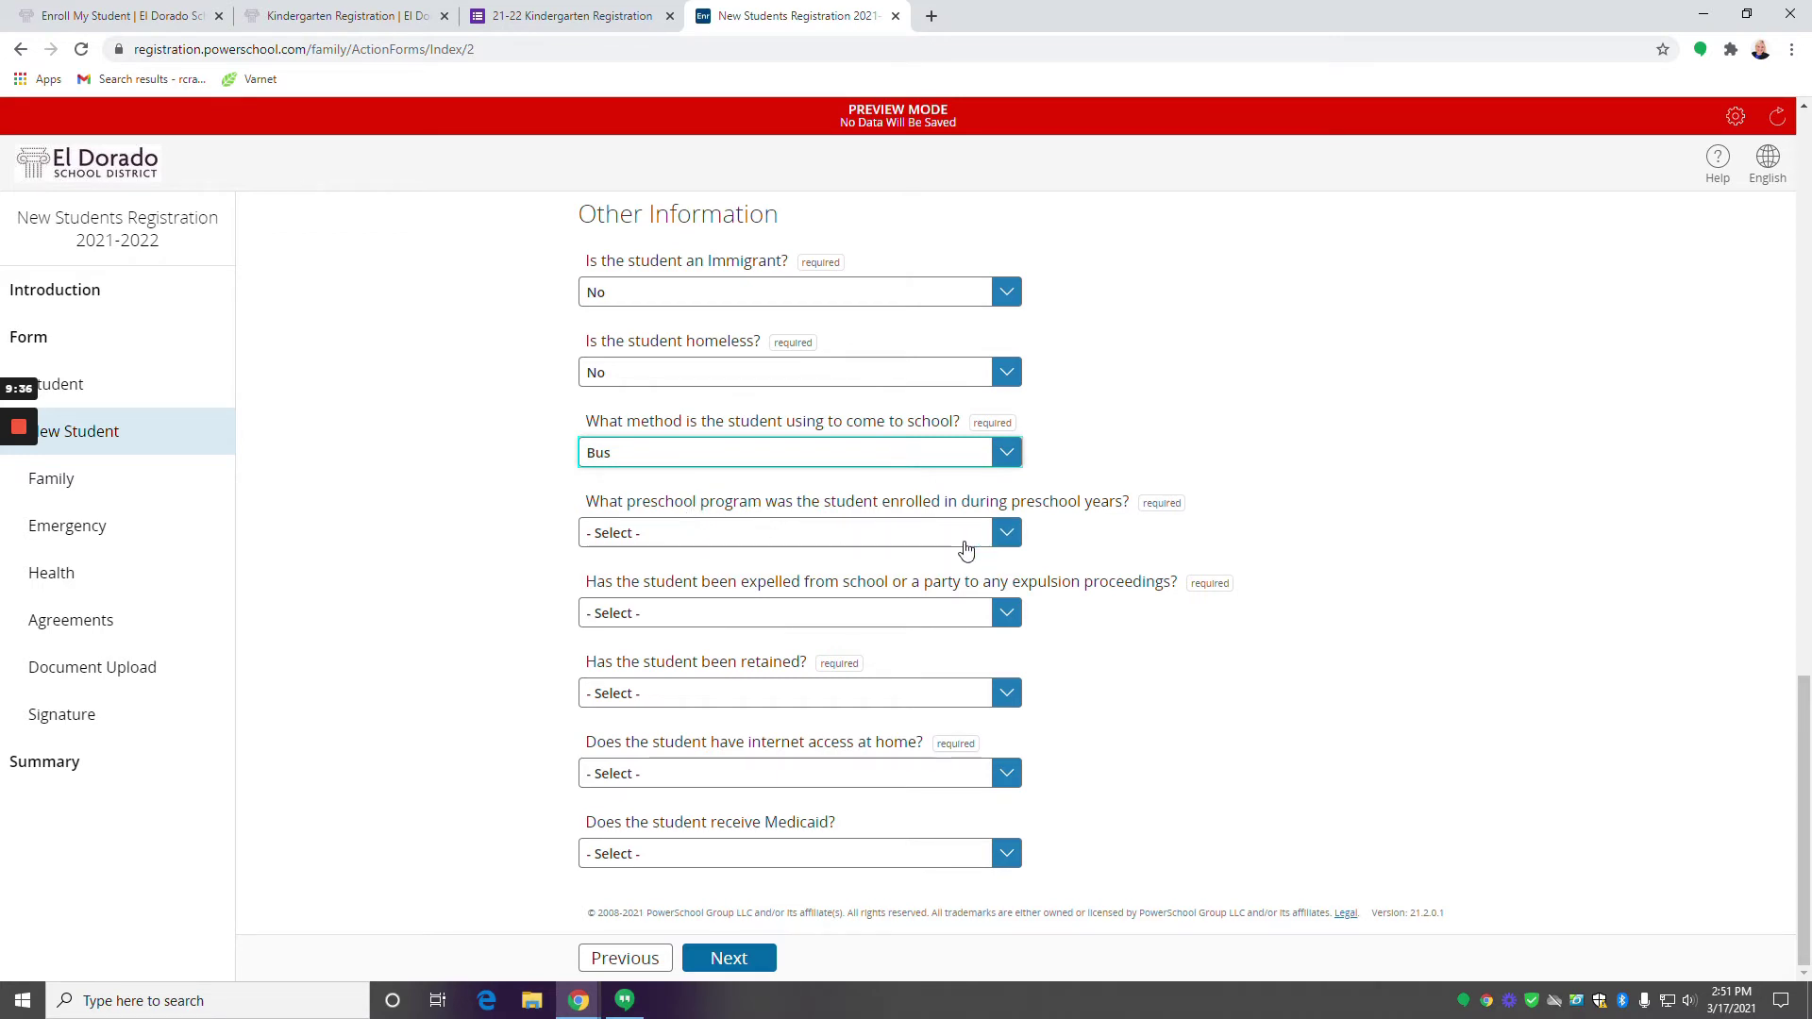
pyautogui.click(958, 539)
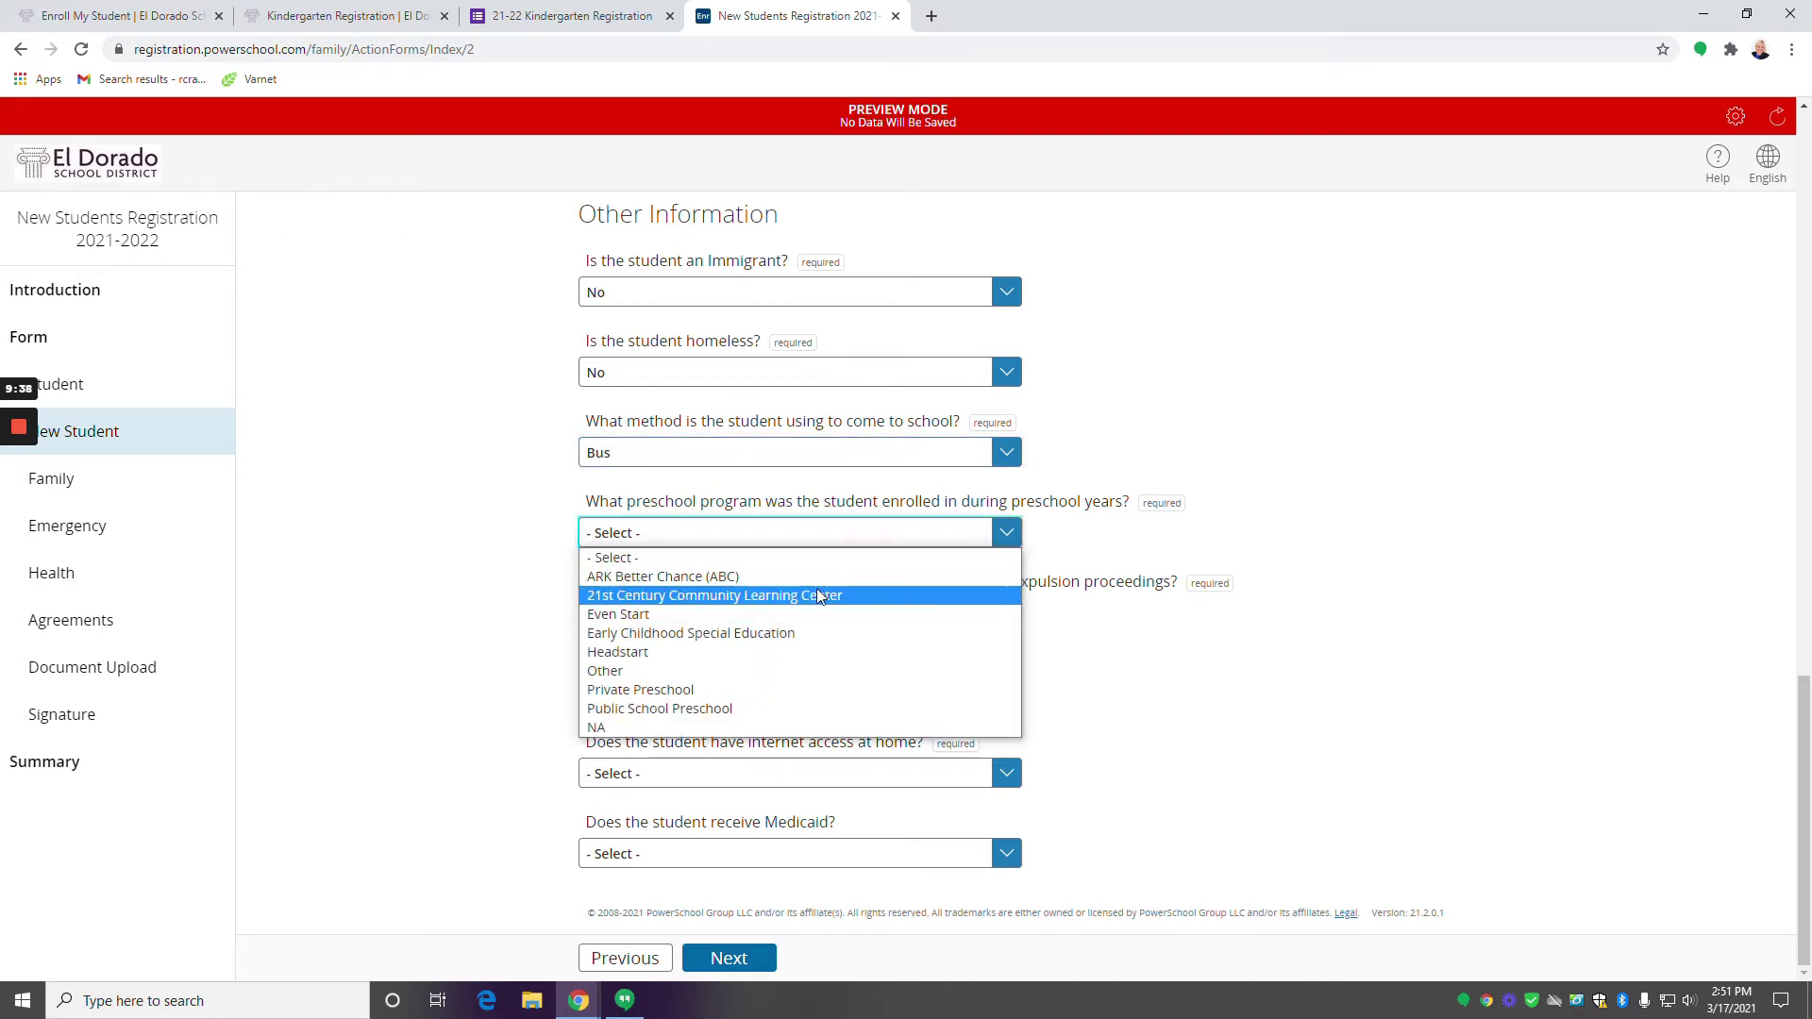
pyautogui.click(802, 653)
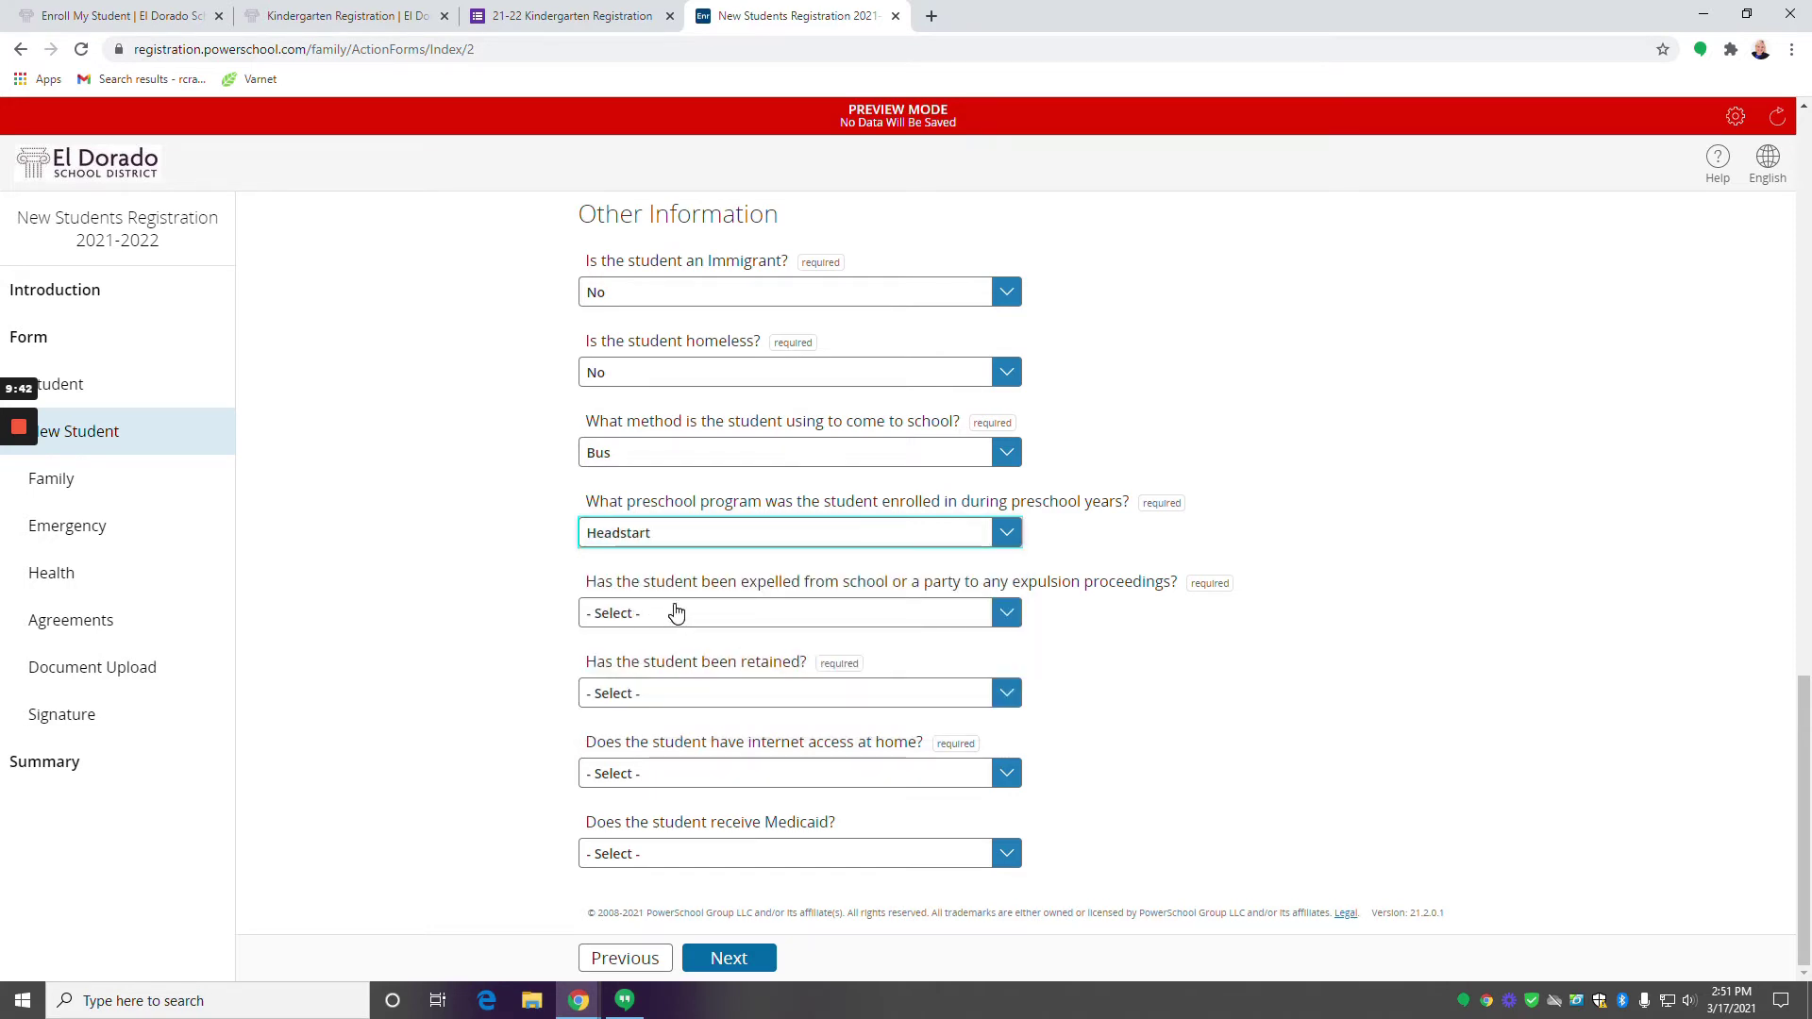
# Answer No to expelled and retained, and Yes to internet access at home.
pyautogui.click(998, 622)
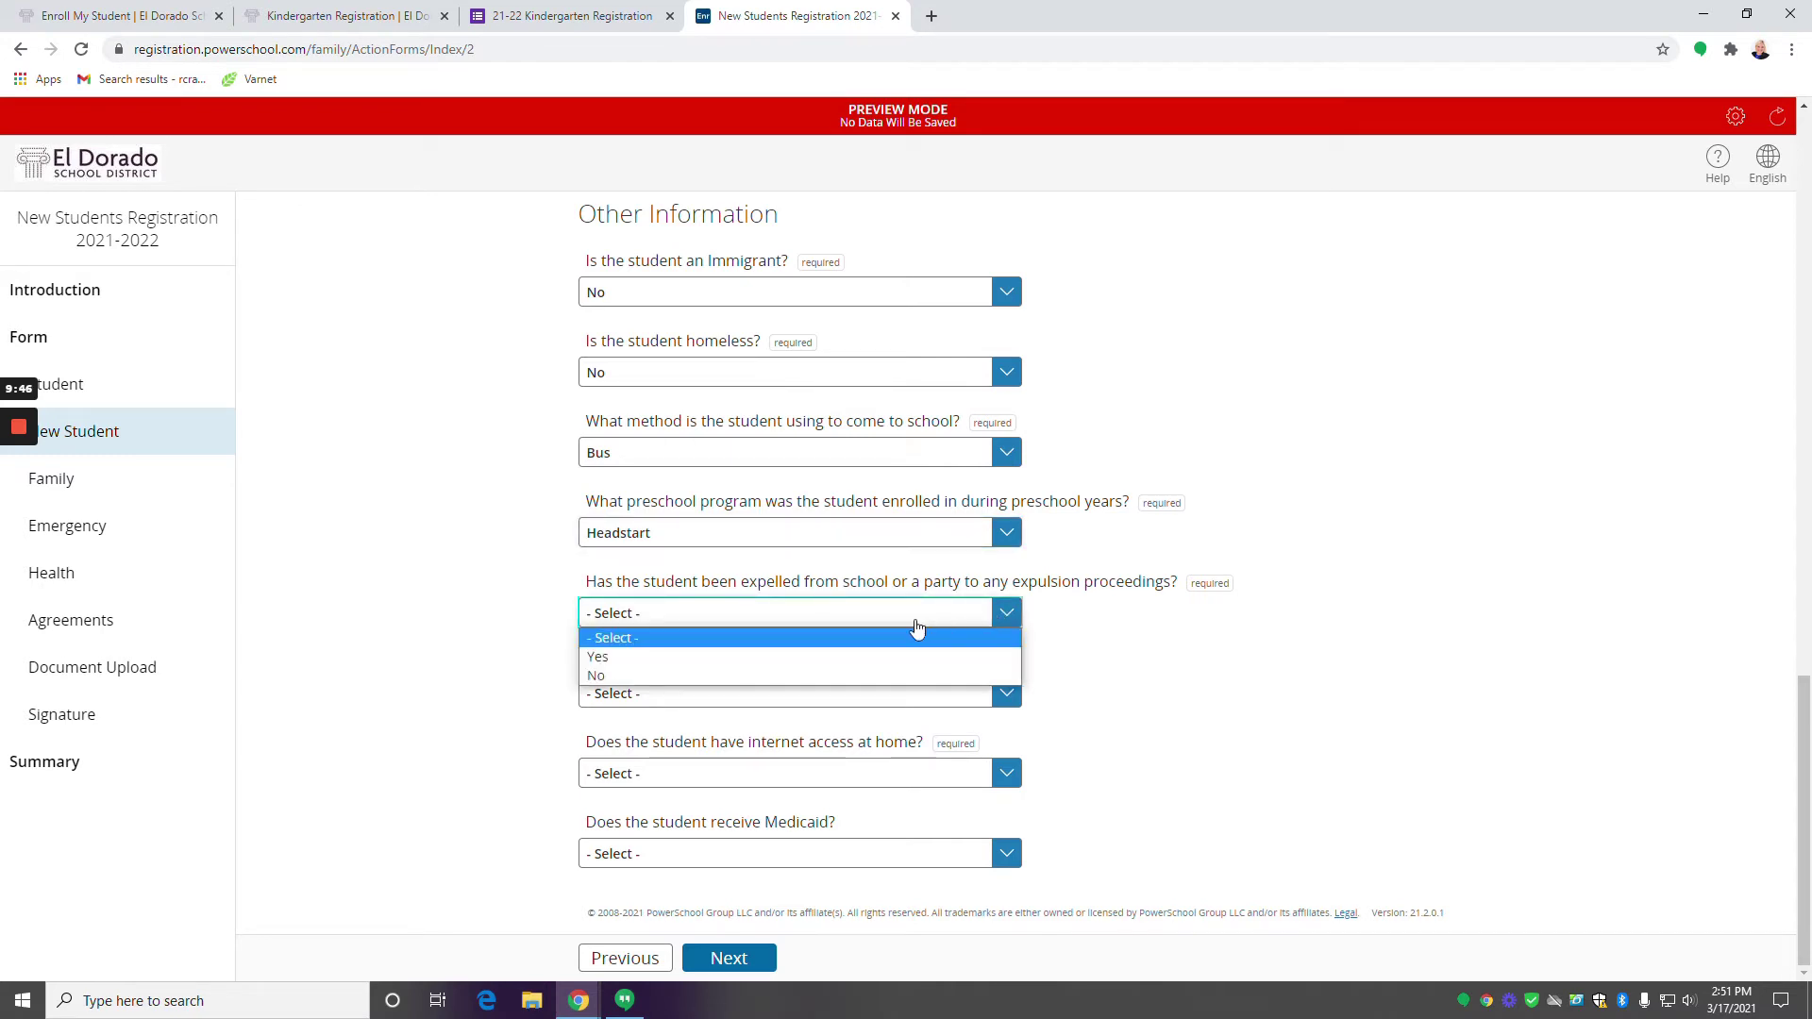
pyautogui.click(842, 675)
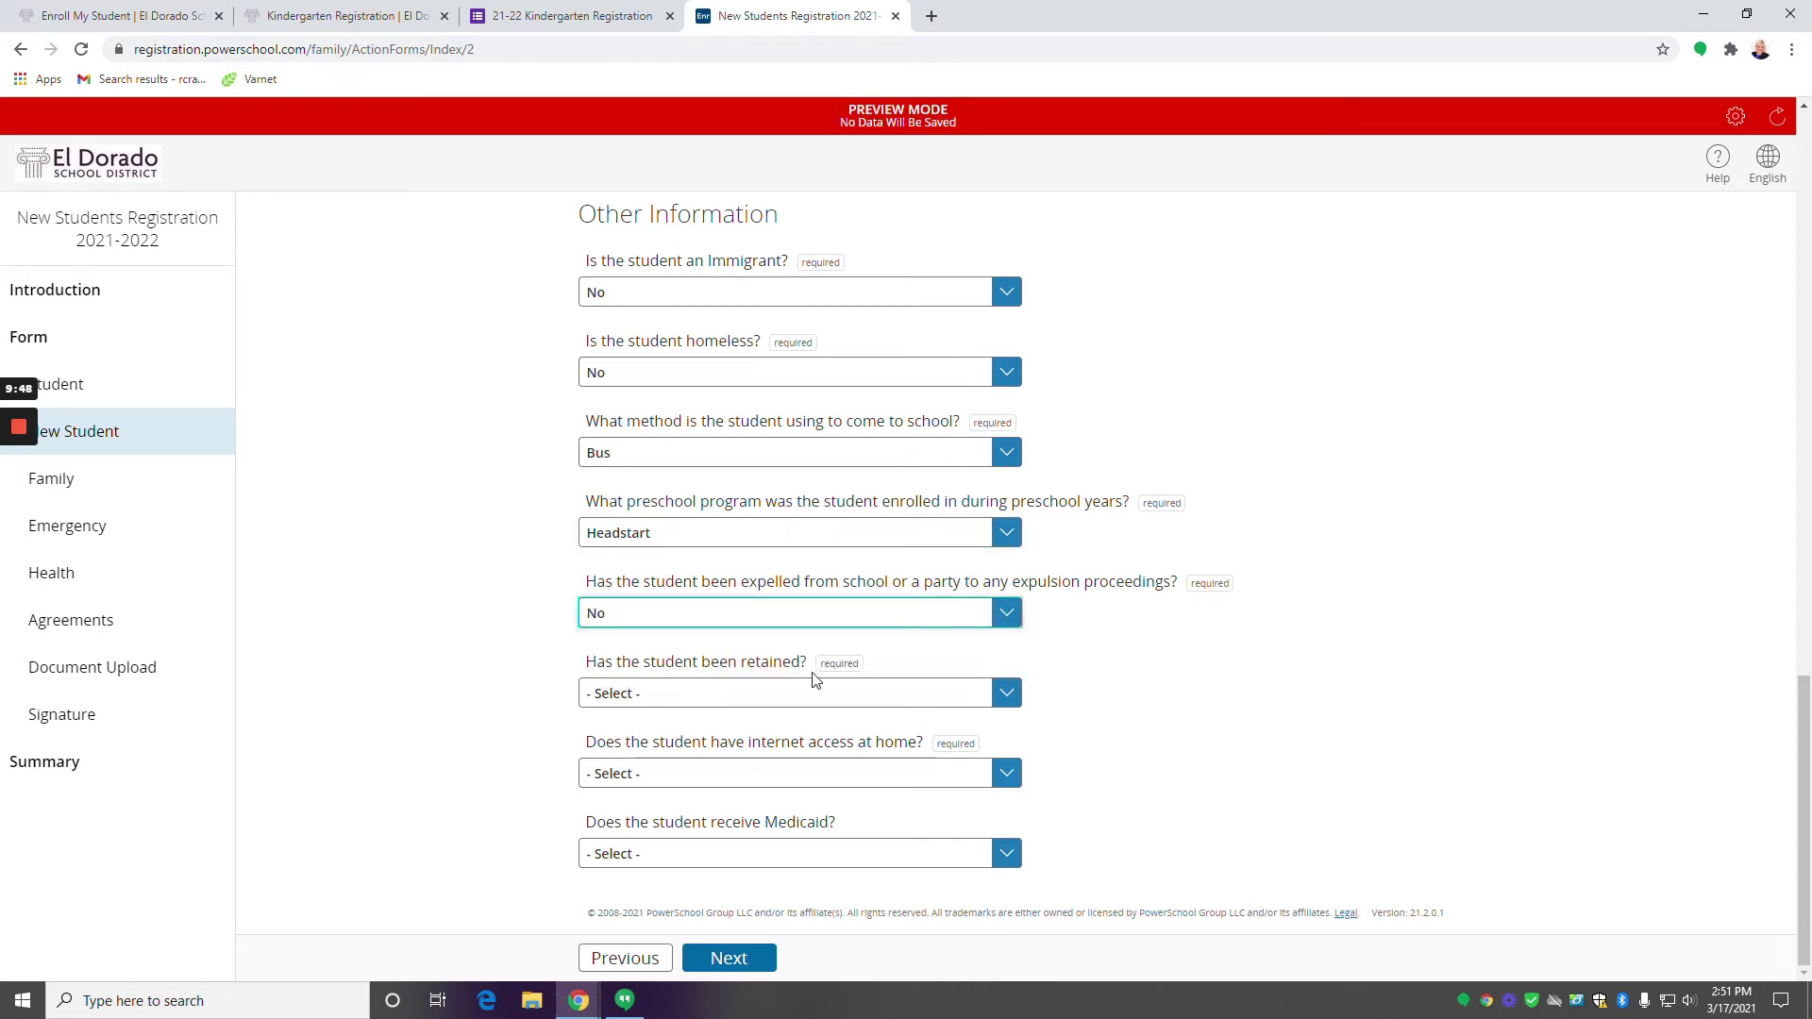
pyautogui.click(752, 705)
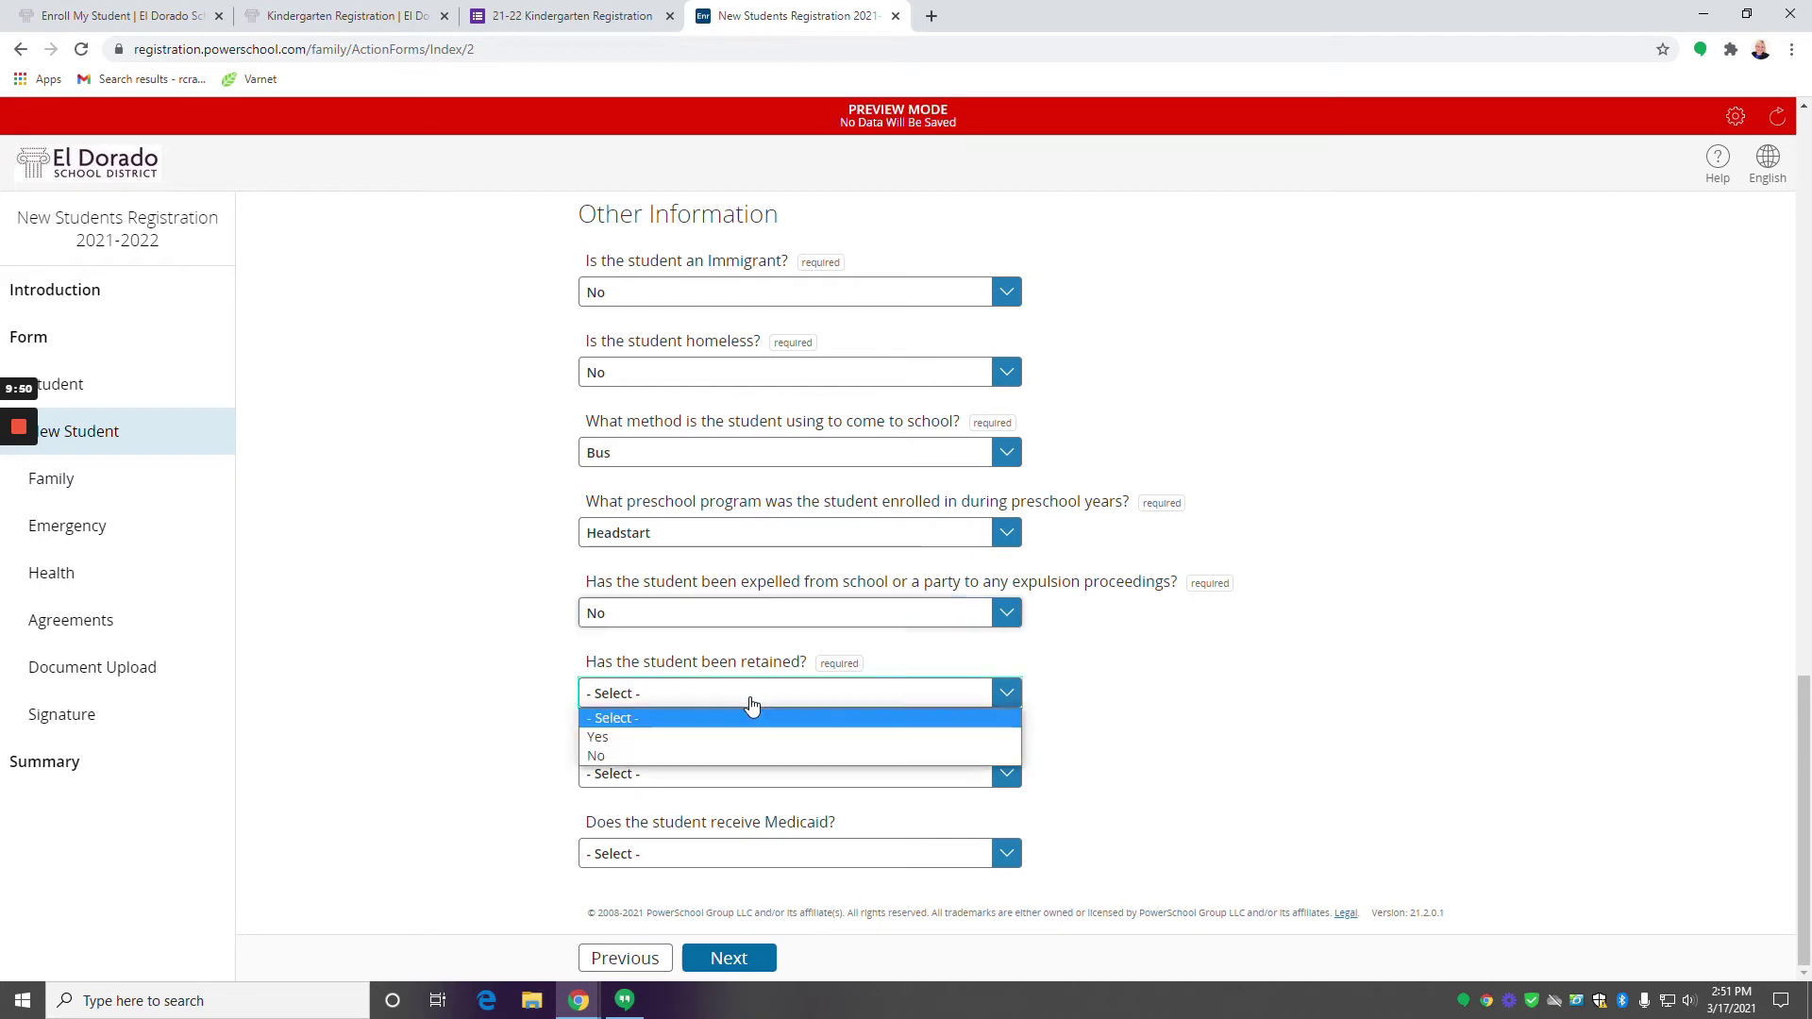
pyautogui.click(707, 751)
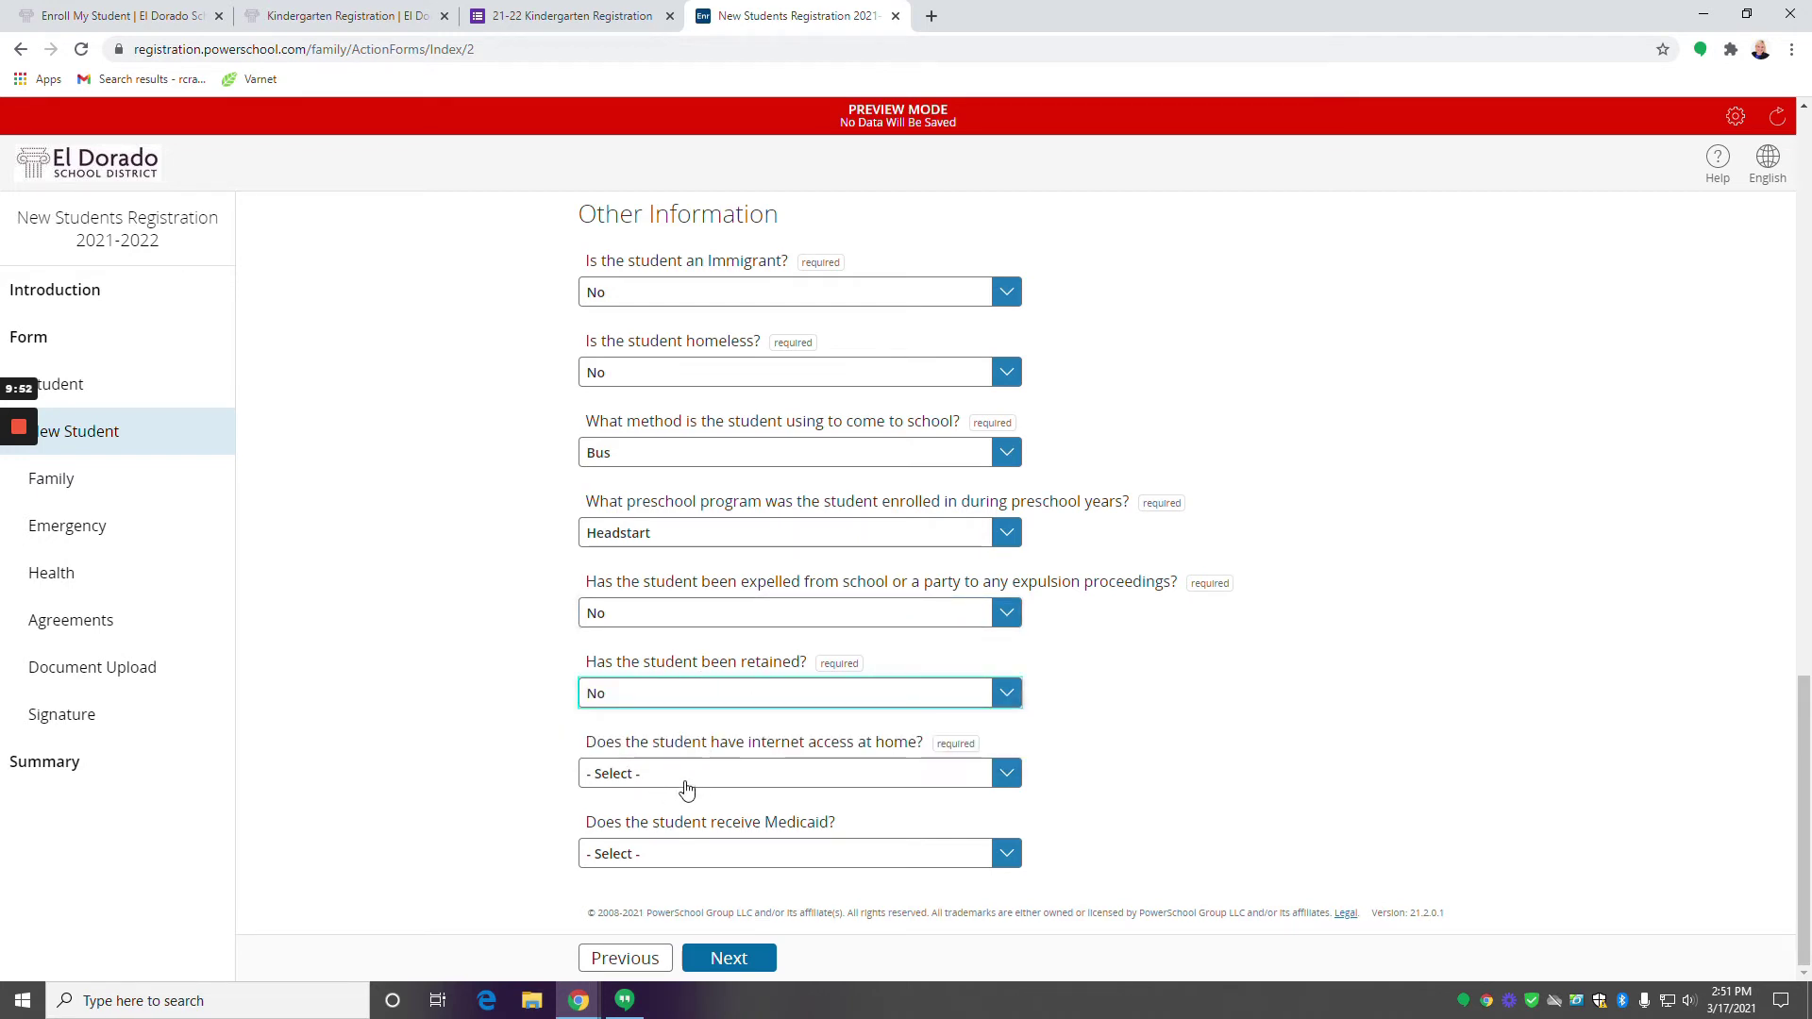
pyautogui.click(837, 784)
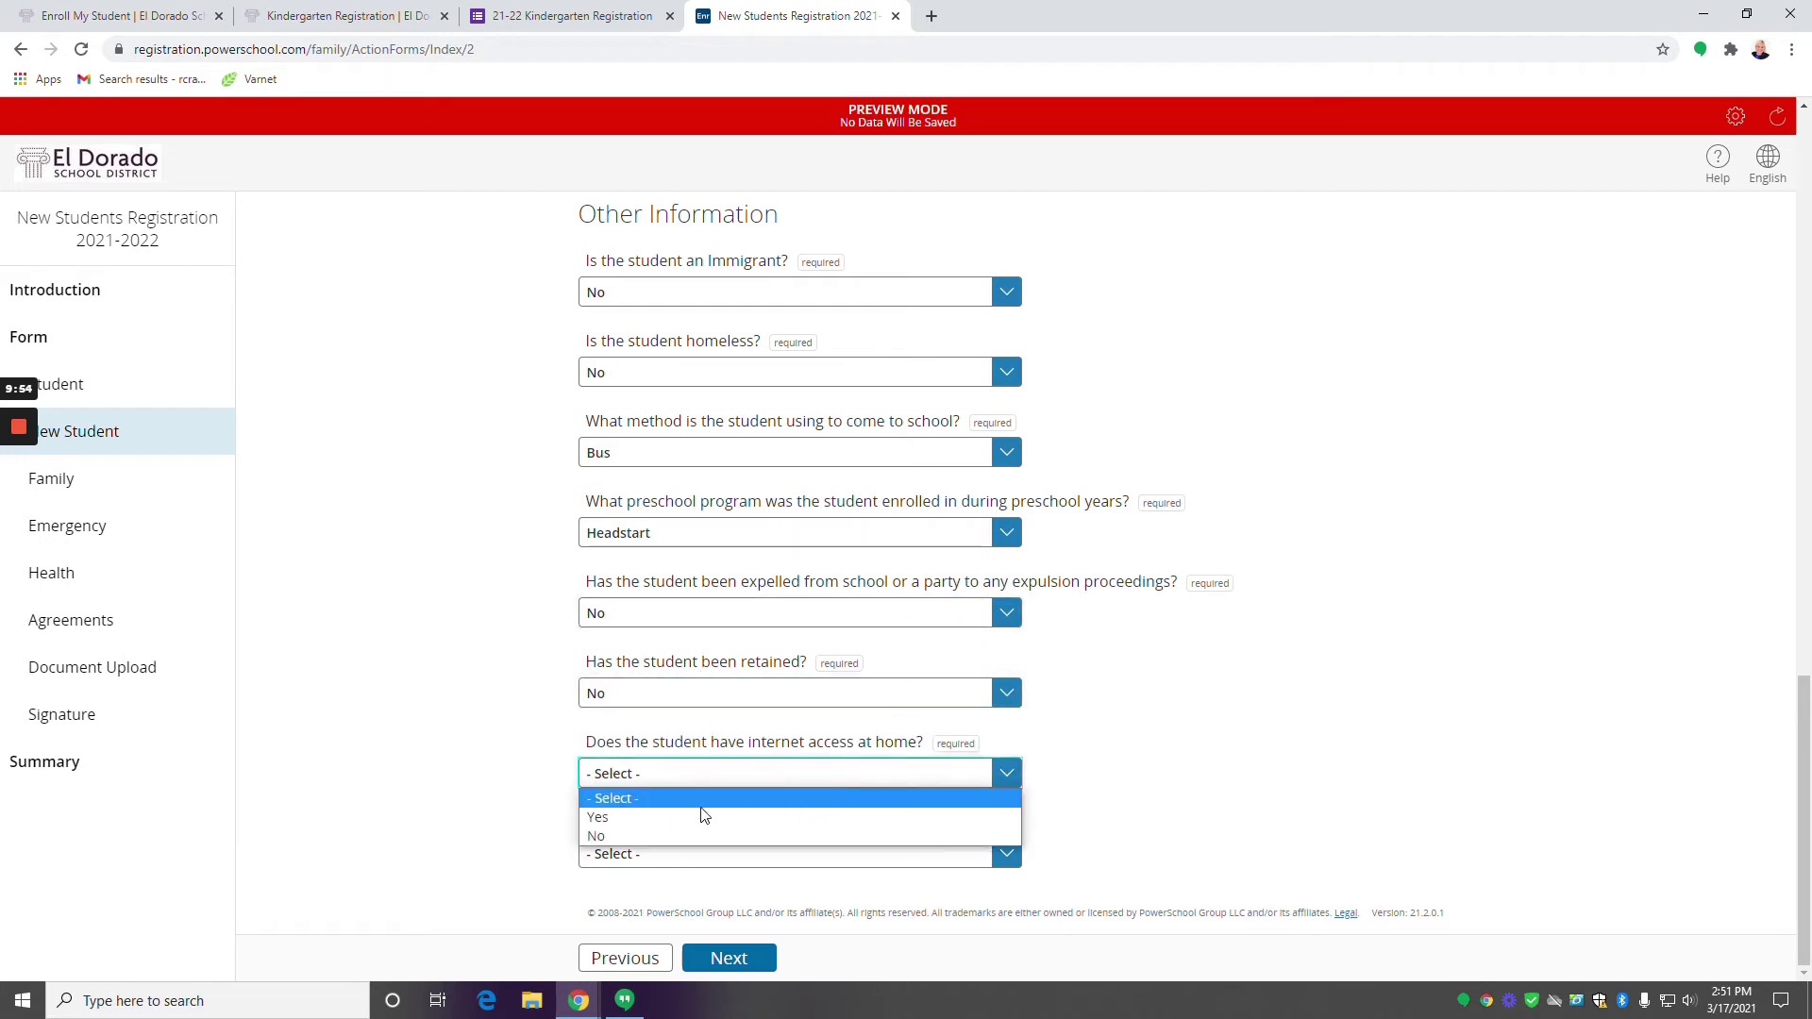
pyautogui.click(647, 820)
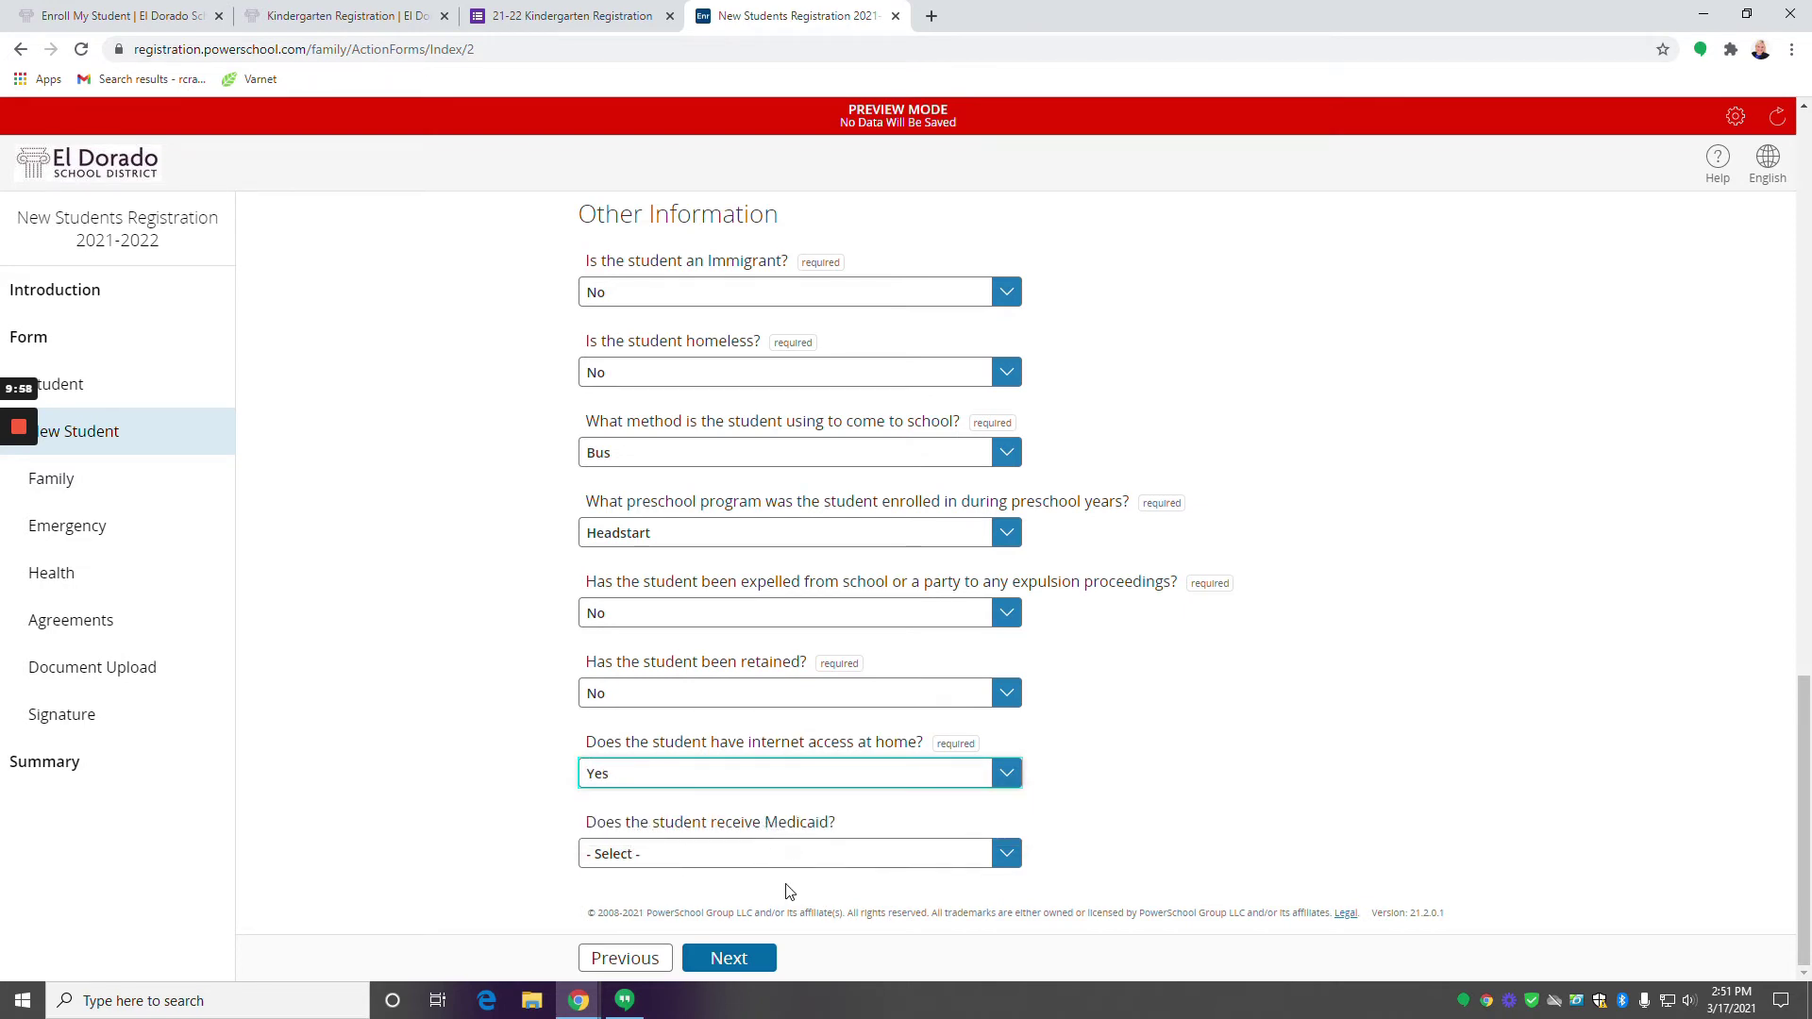
# Set the Medicaid answer to No and continue to the Family Information page.
pyautogui.click(776, 855)
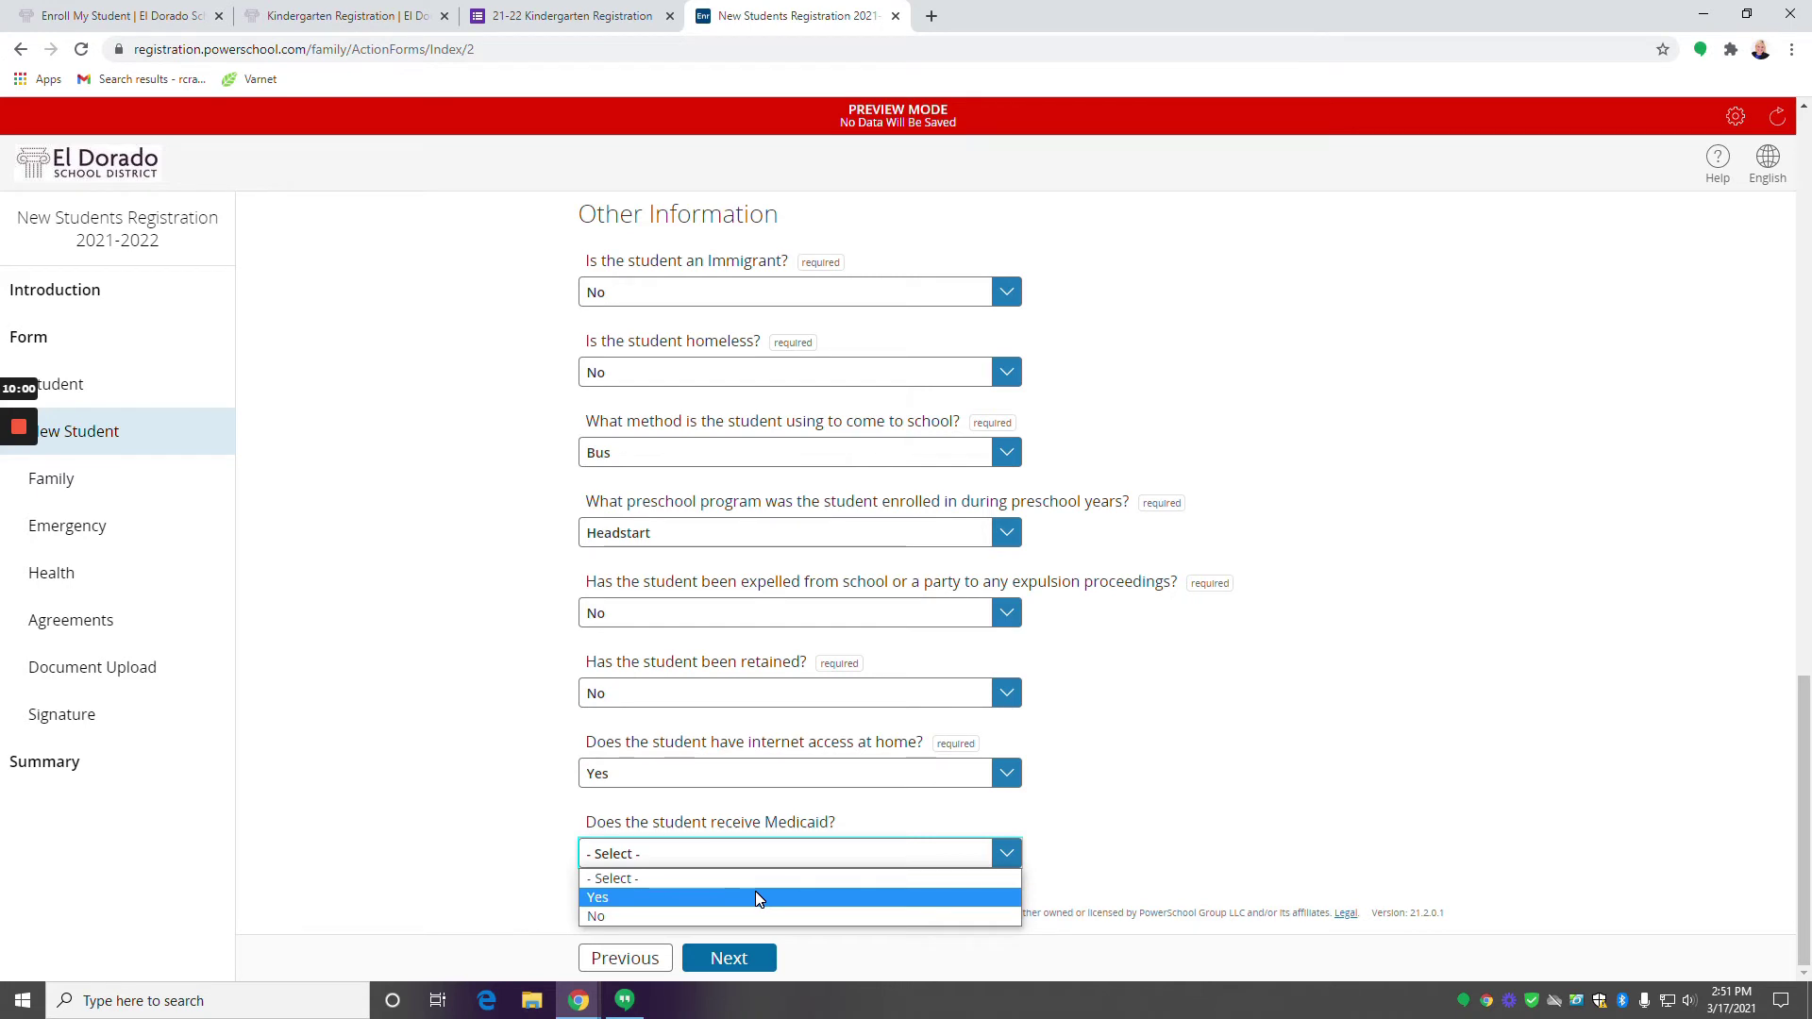
pyautogui.click(755, 891)
pyautogui.scroll(-1, 755, 849)
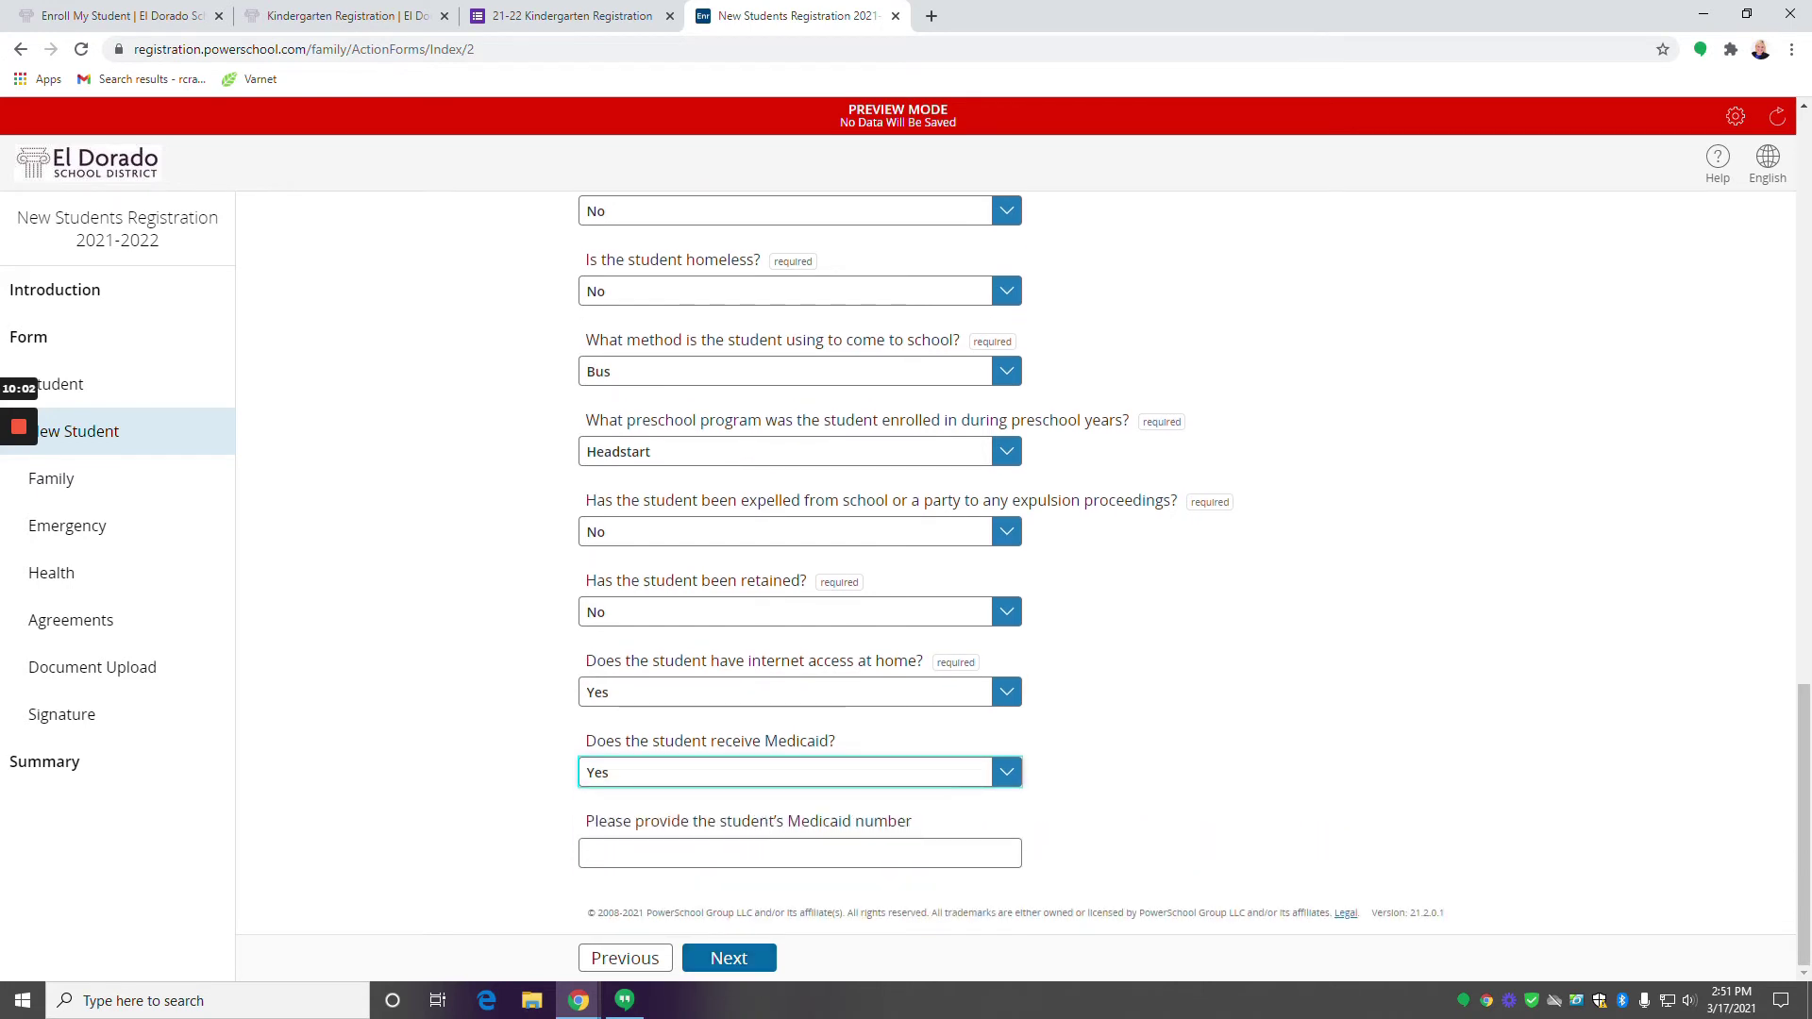
pyautogui.click(677, 779)
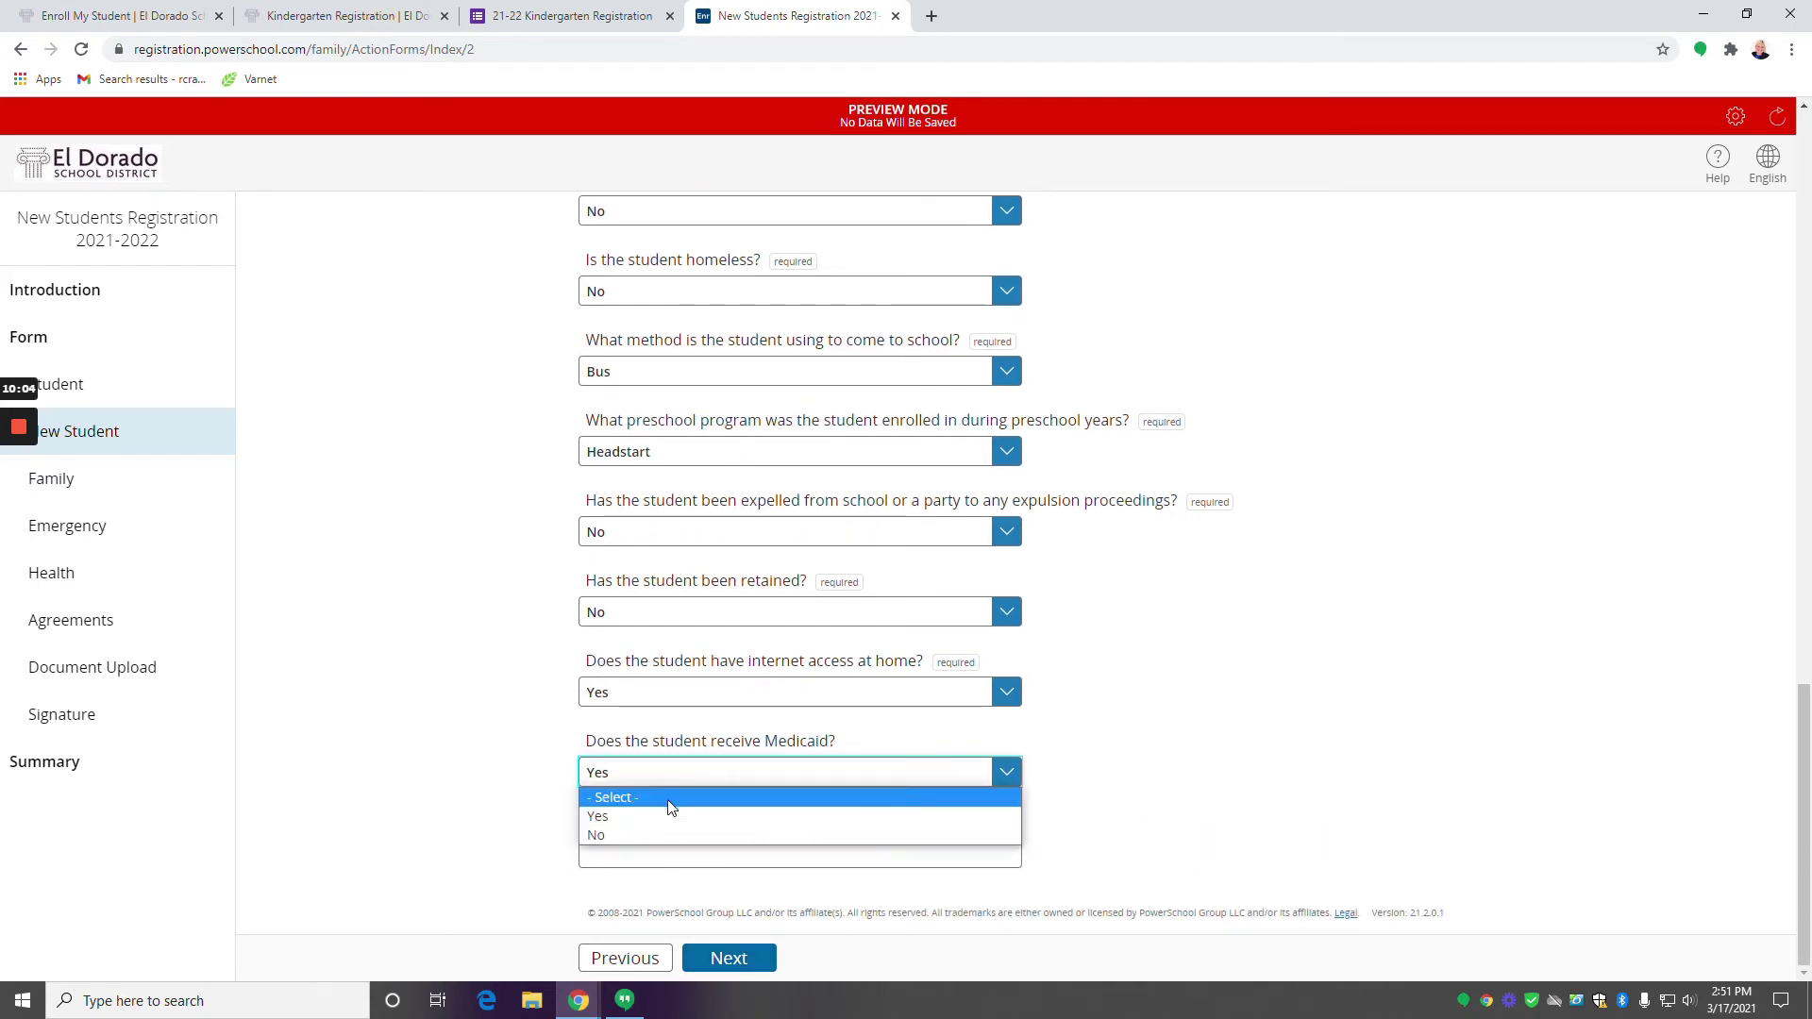
pyautogui.click(661, 818)
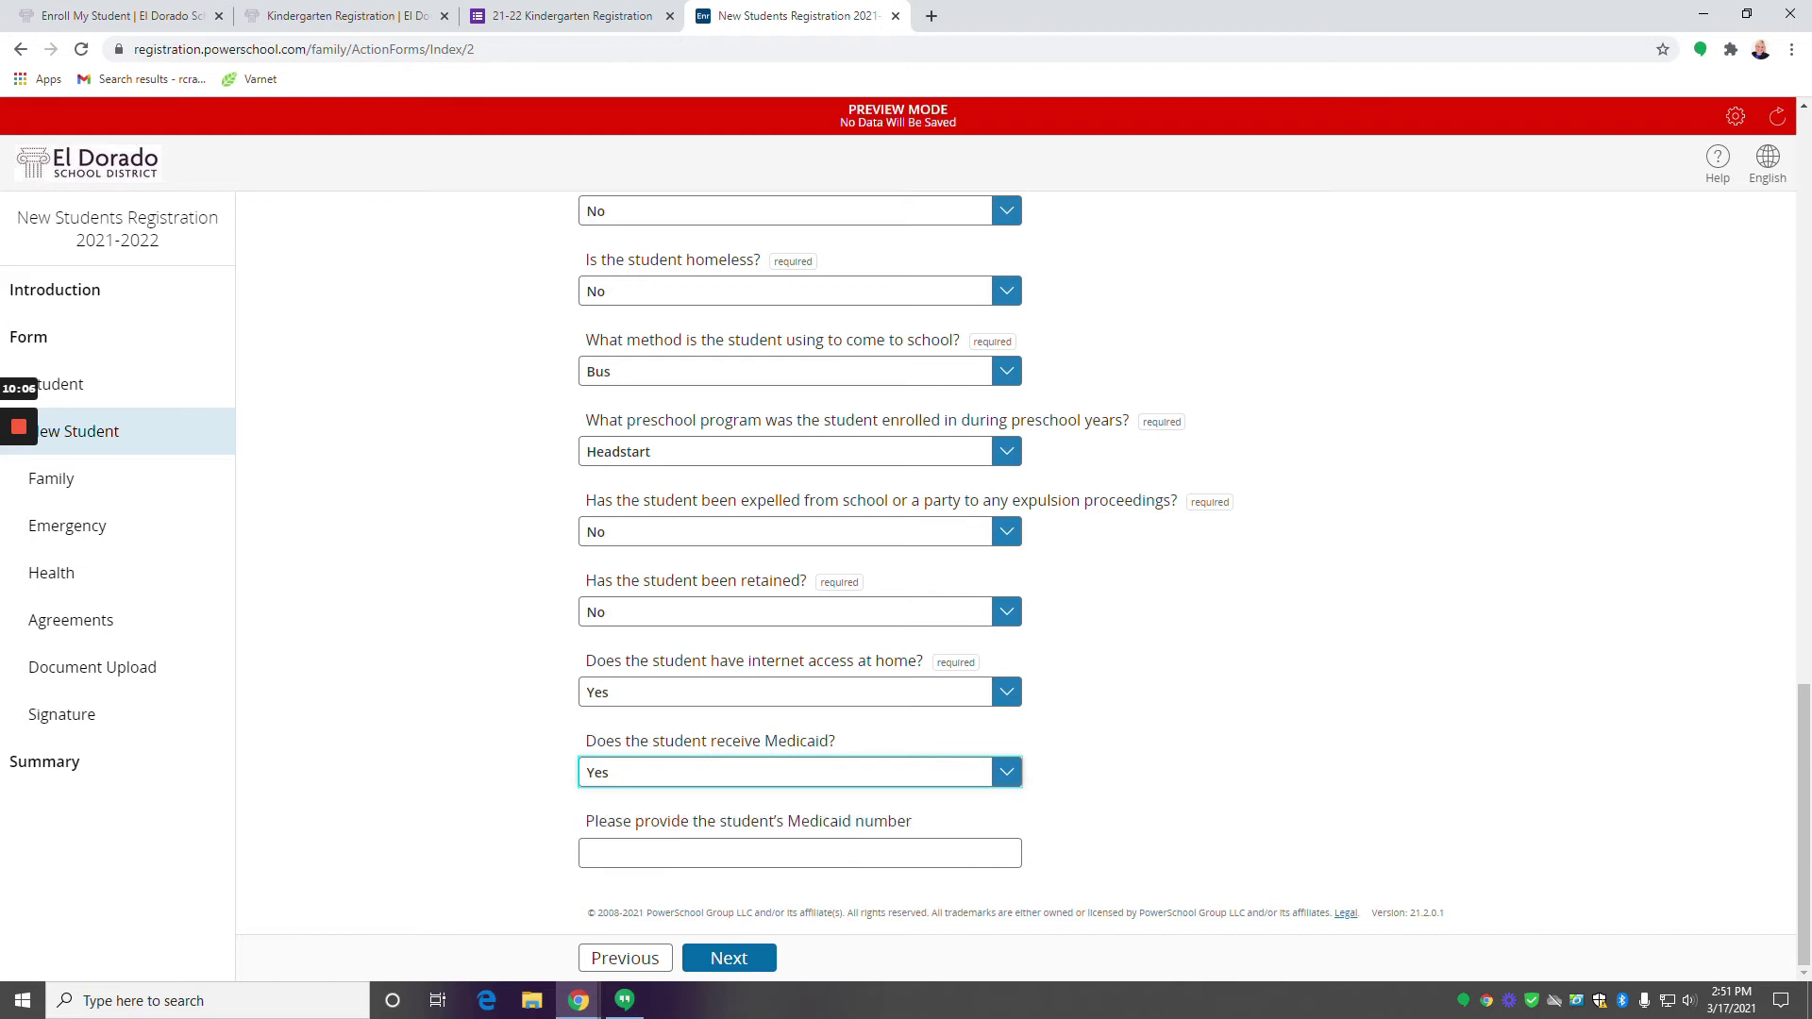
pyautogui.click(735, 781)
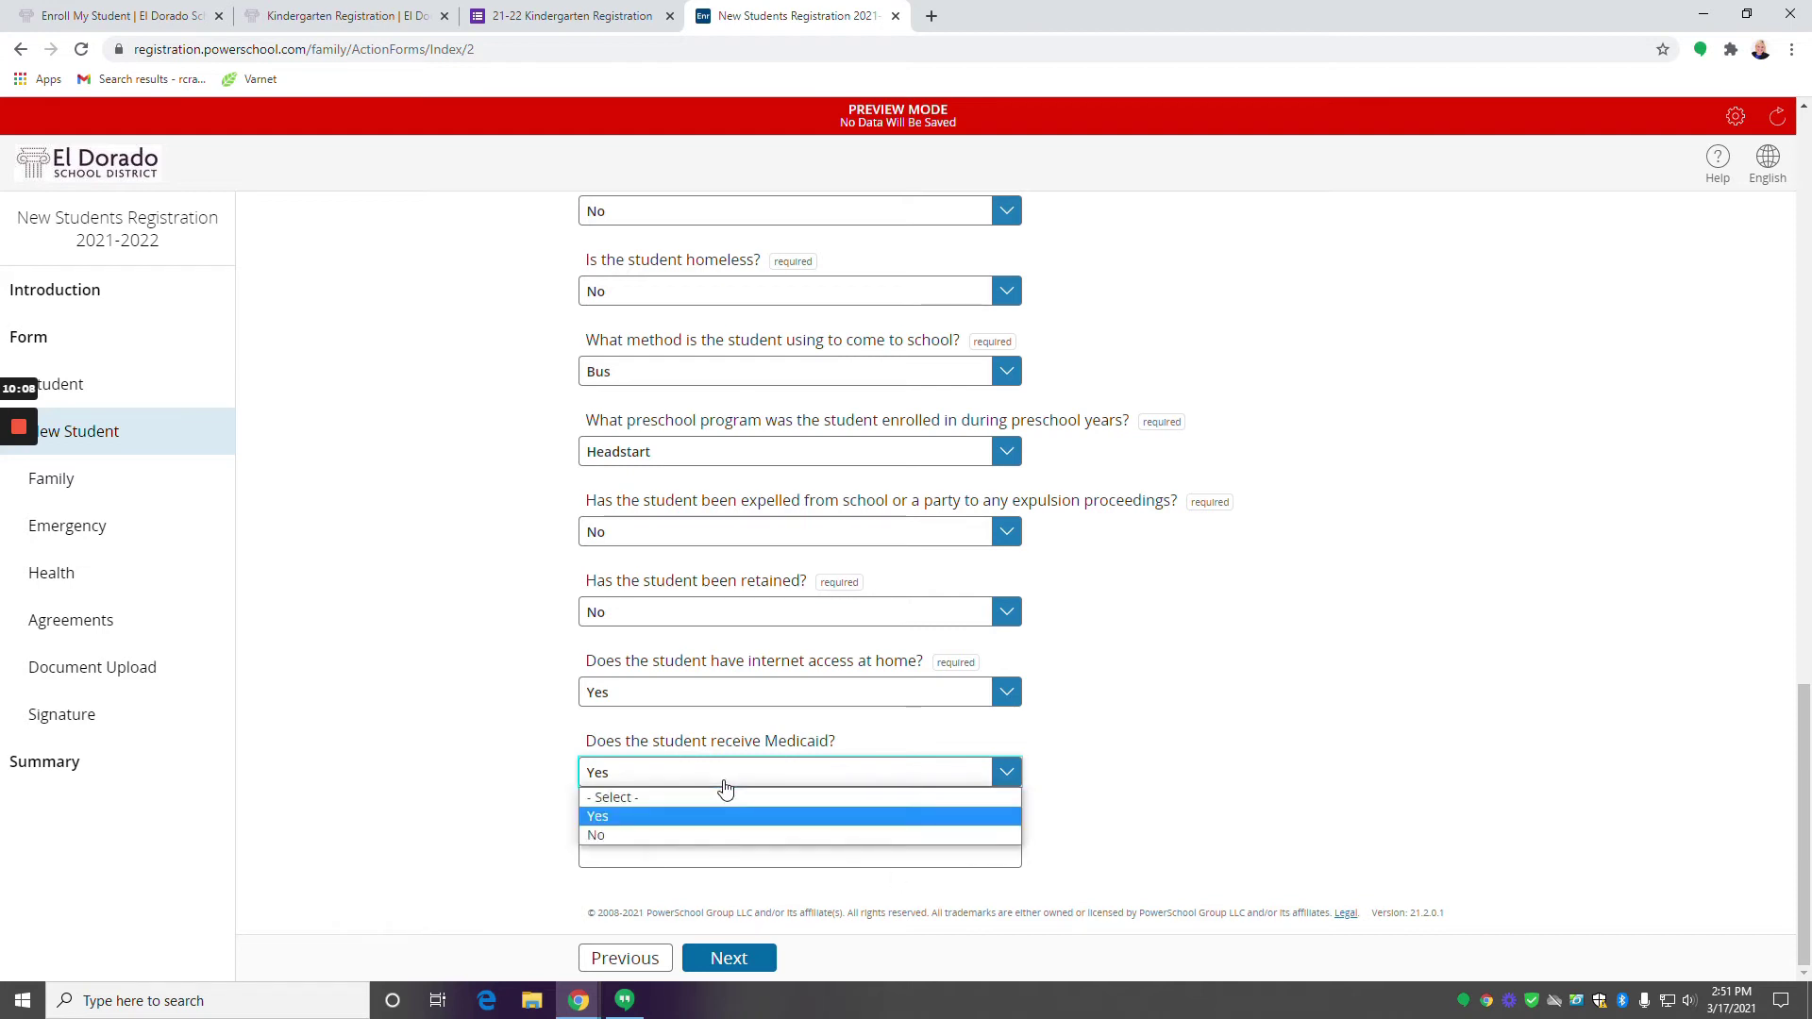
pyautogui.click(674, 834)
pyautogui.click(742, 970)
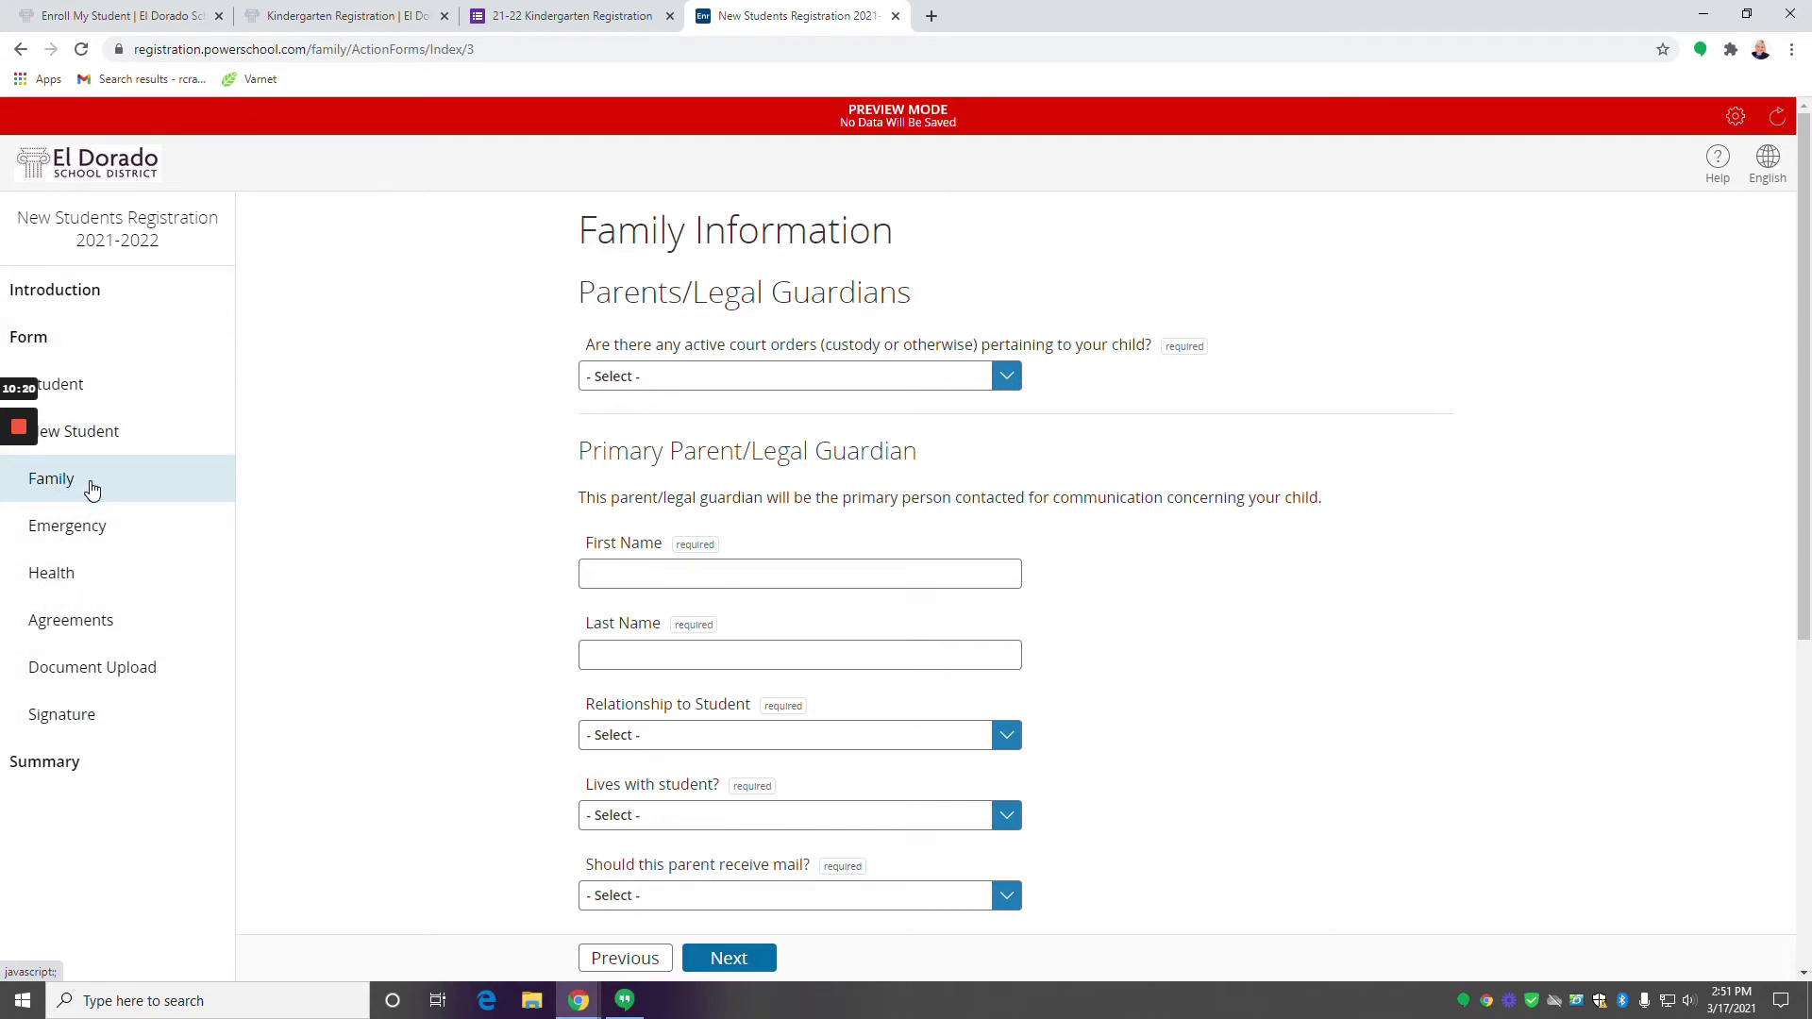
# In the Family section, answer No to having active court orders.
pyautogui.click(102, 389)
pyautogui.click(724, 380)
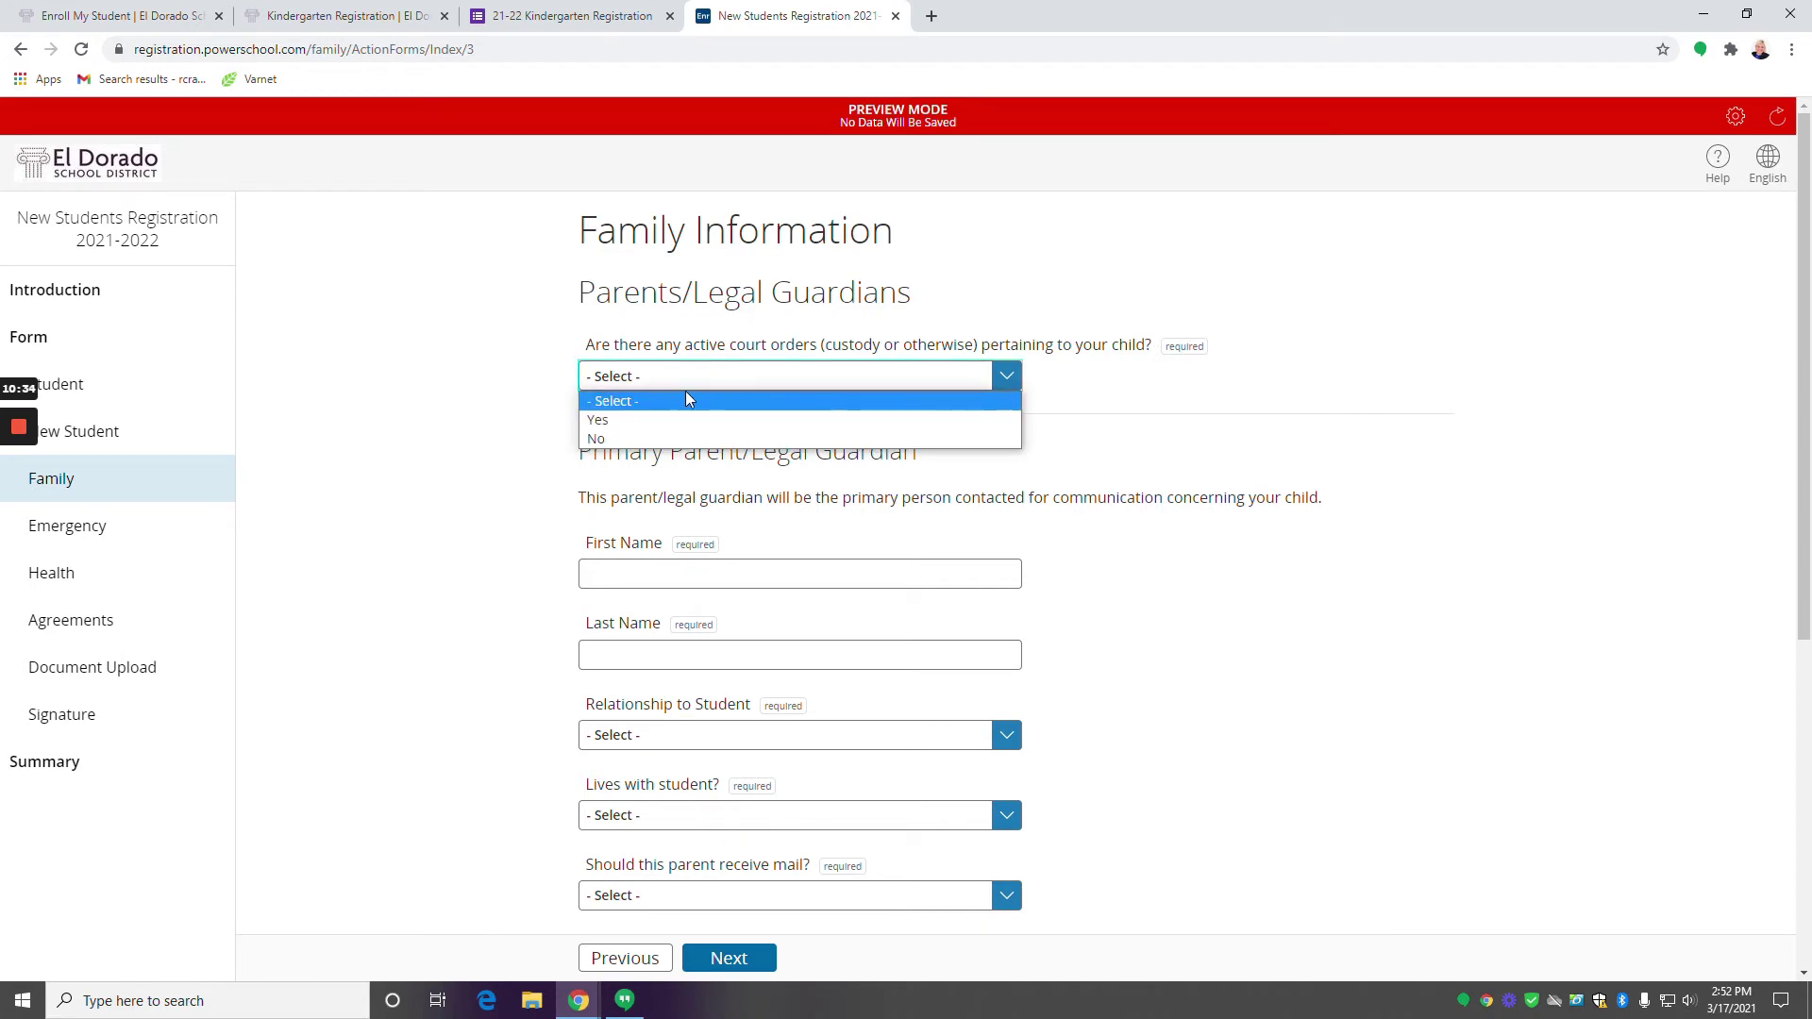
pyautogui.click(683, 434)
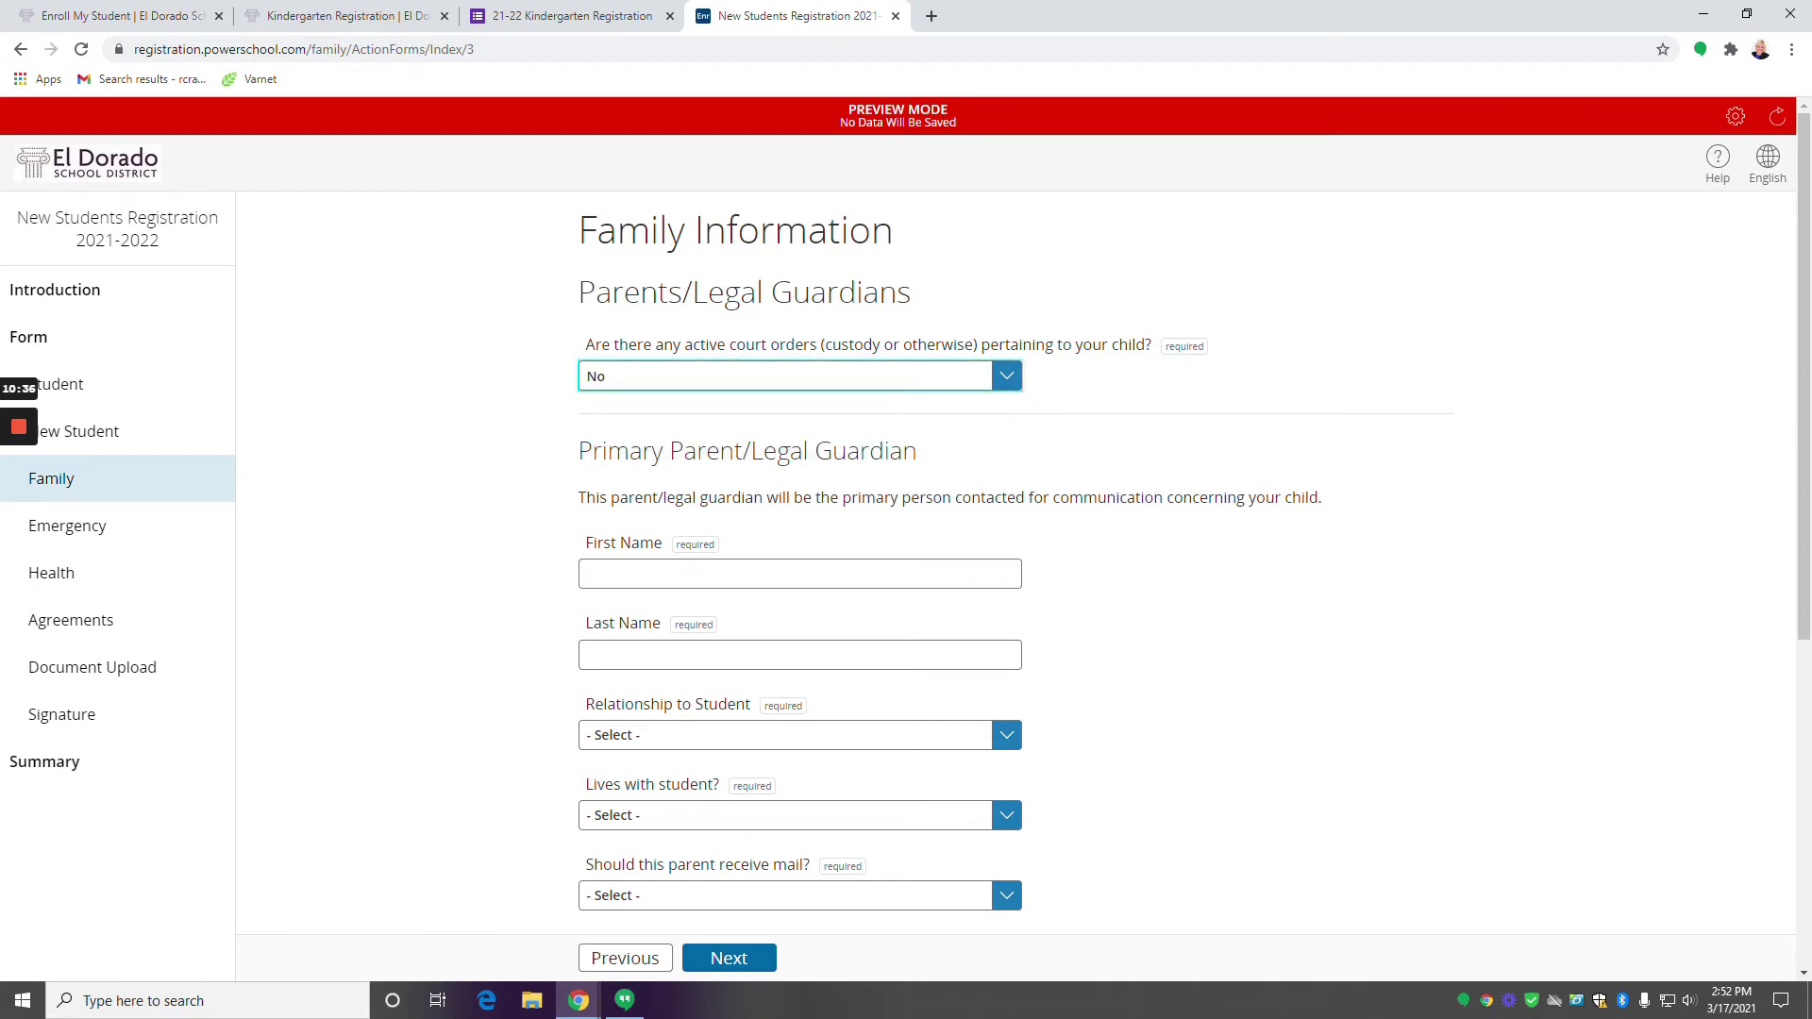
pyautogui.scroll(-2, 690, 413)
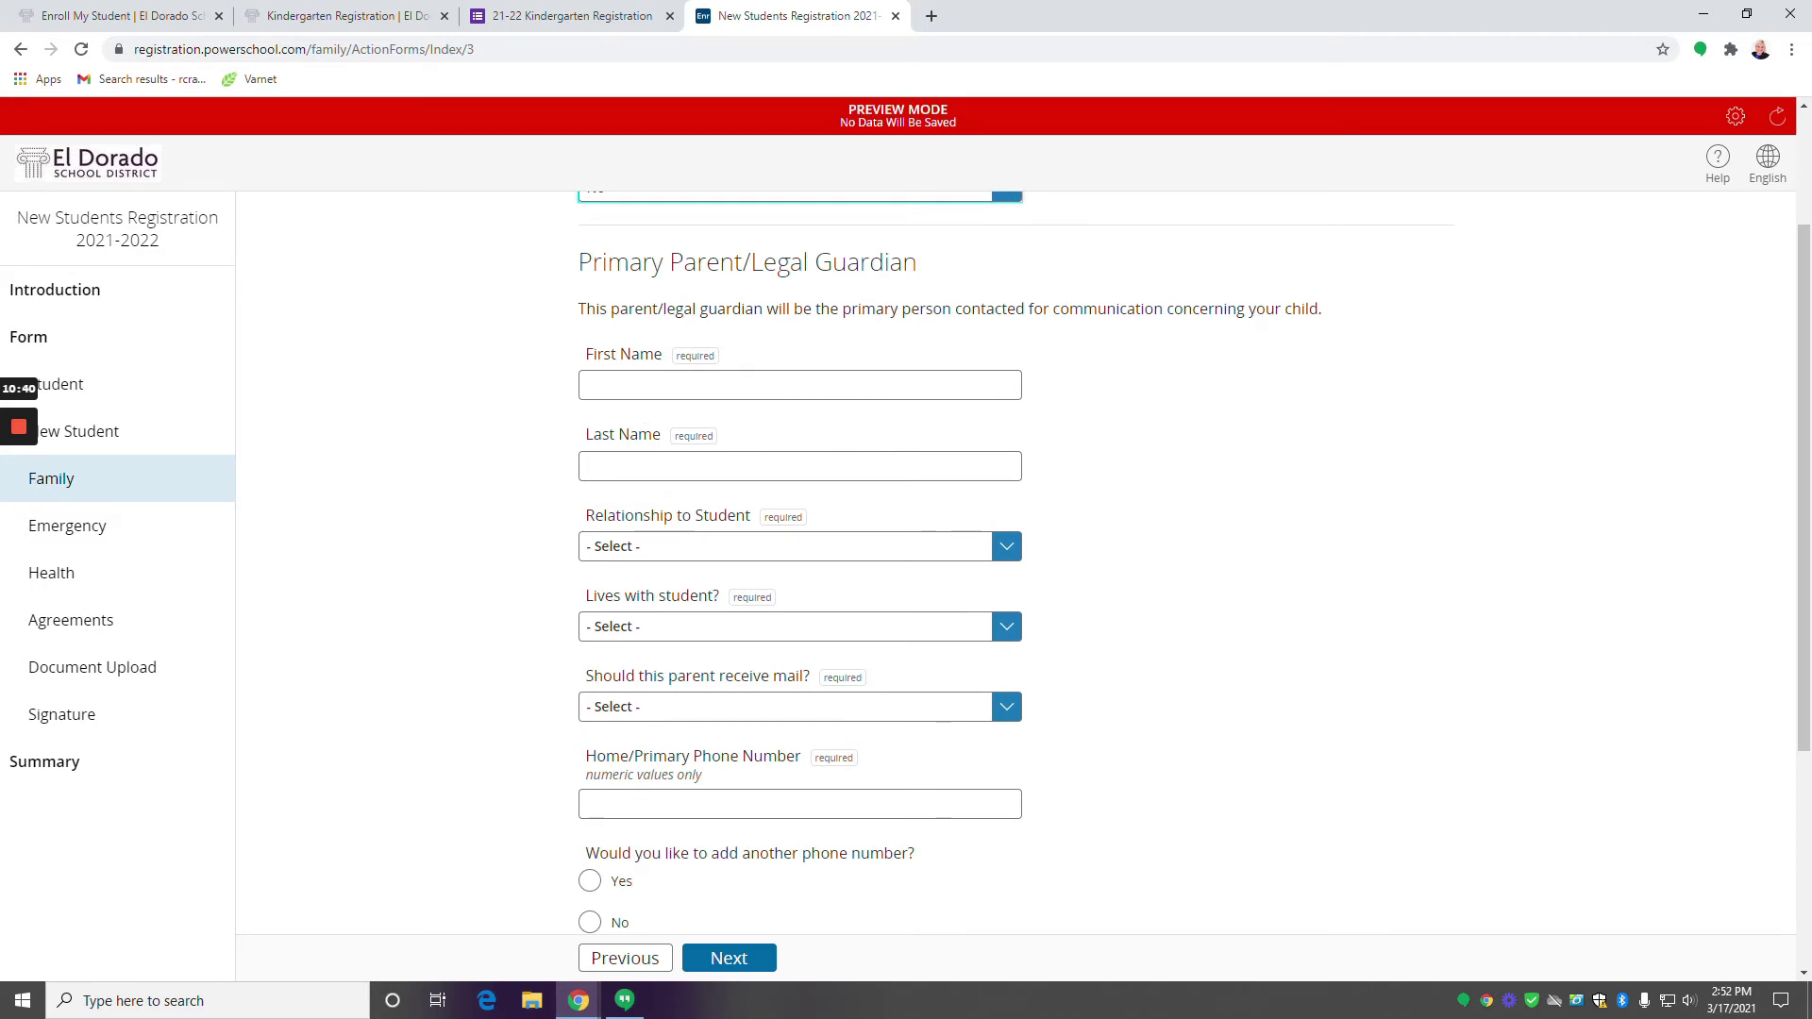
# Enter the guardian's name, set relationship Mother, lives with student Yes, receives mail Yes.
pyautogui.click(588, 385)
pyautogui.write('S')
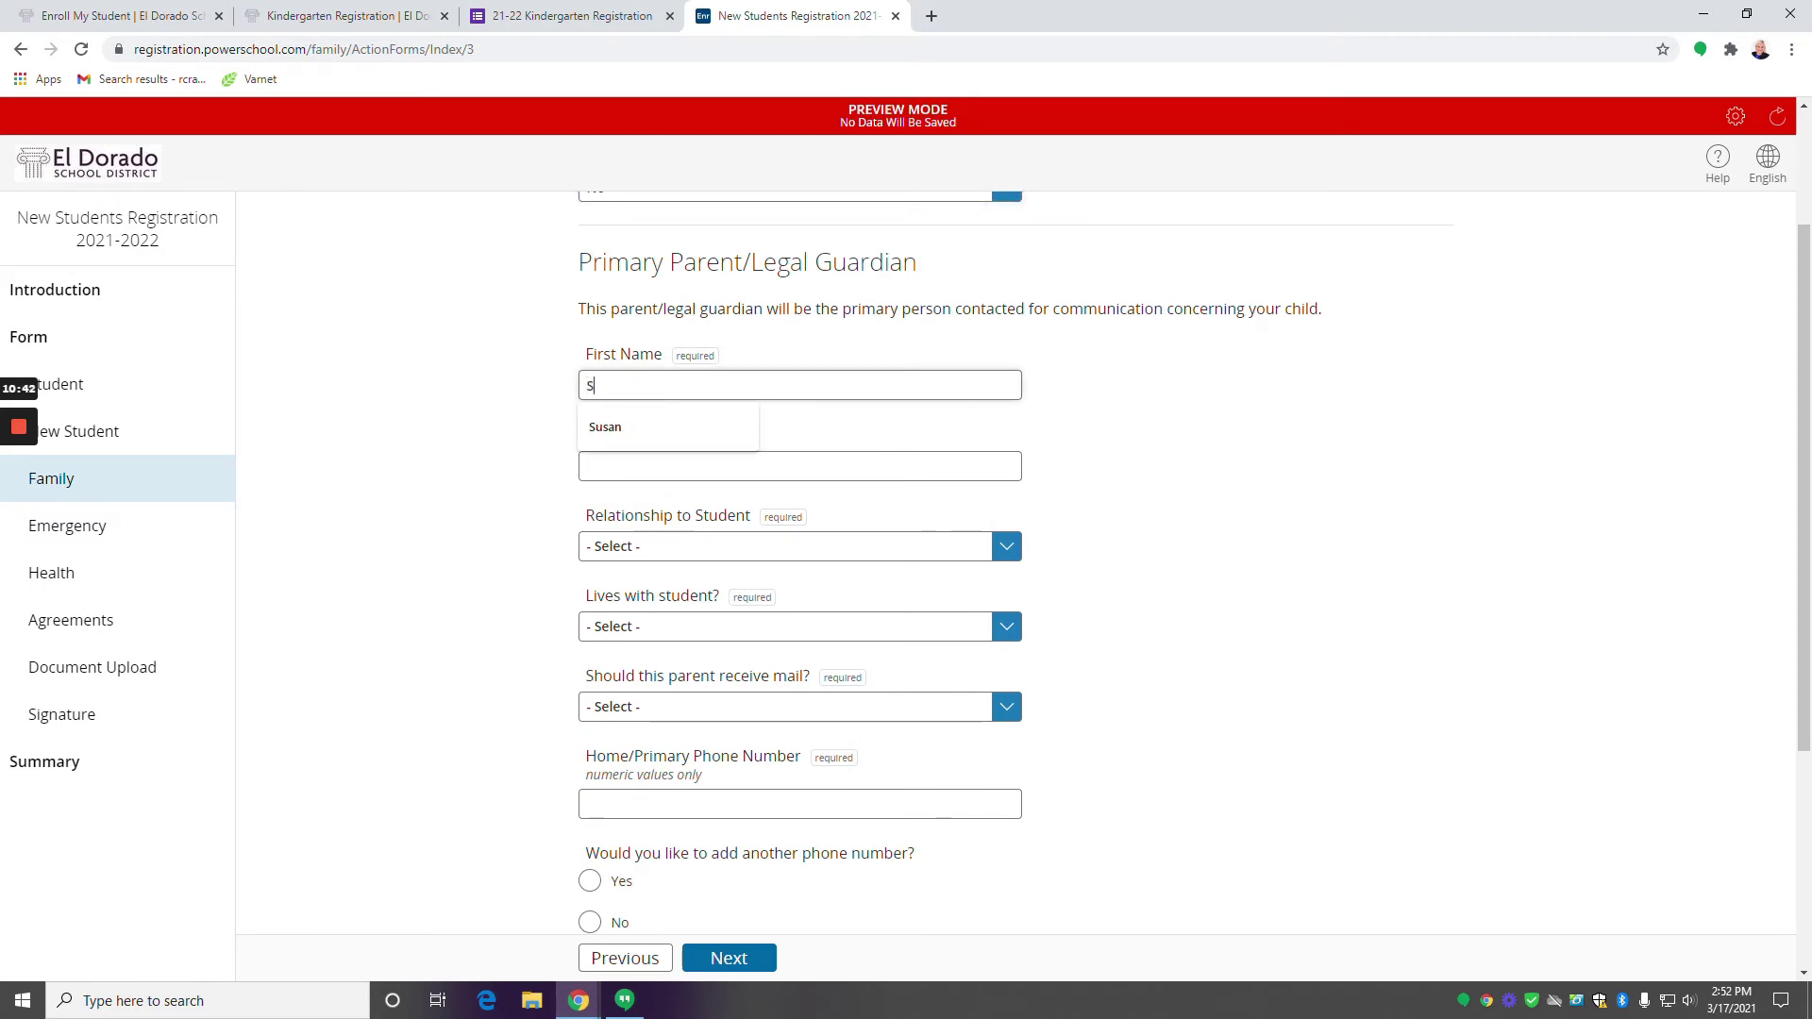
pyautogui.write('ally')
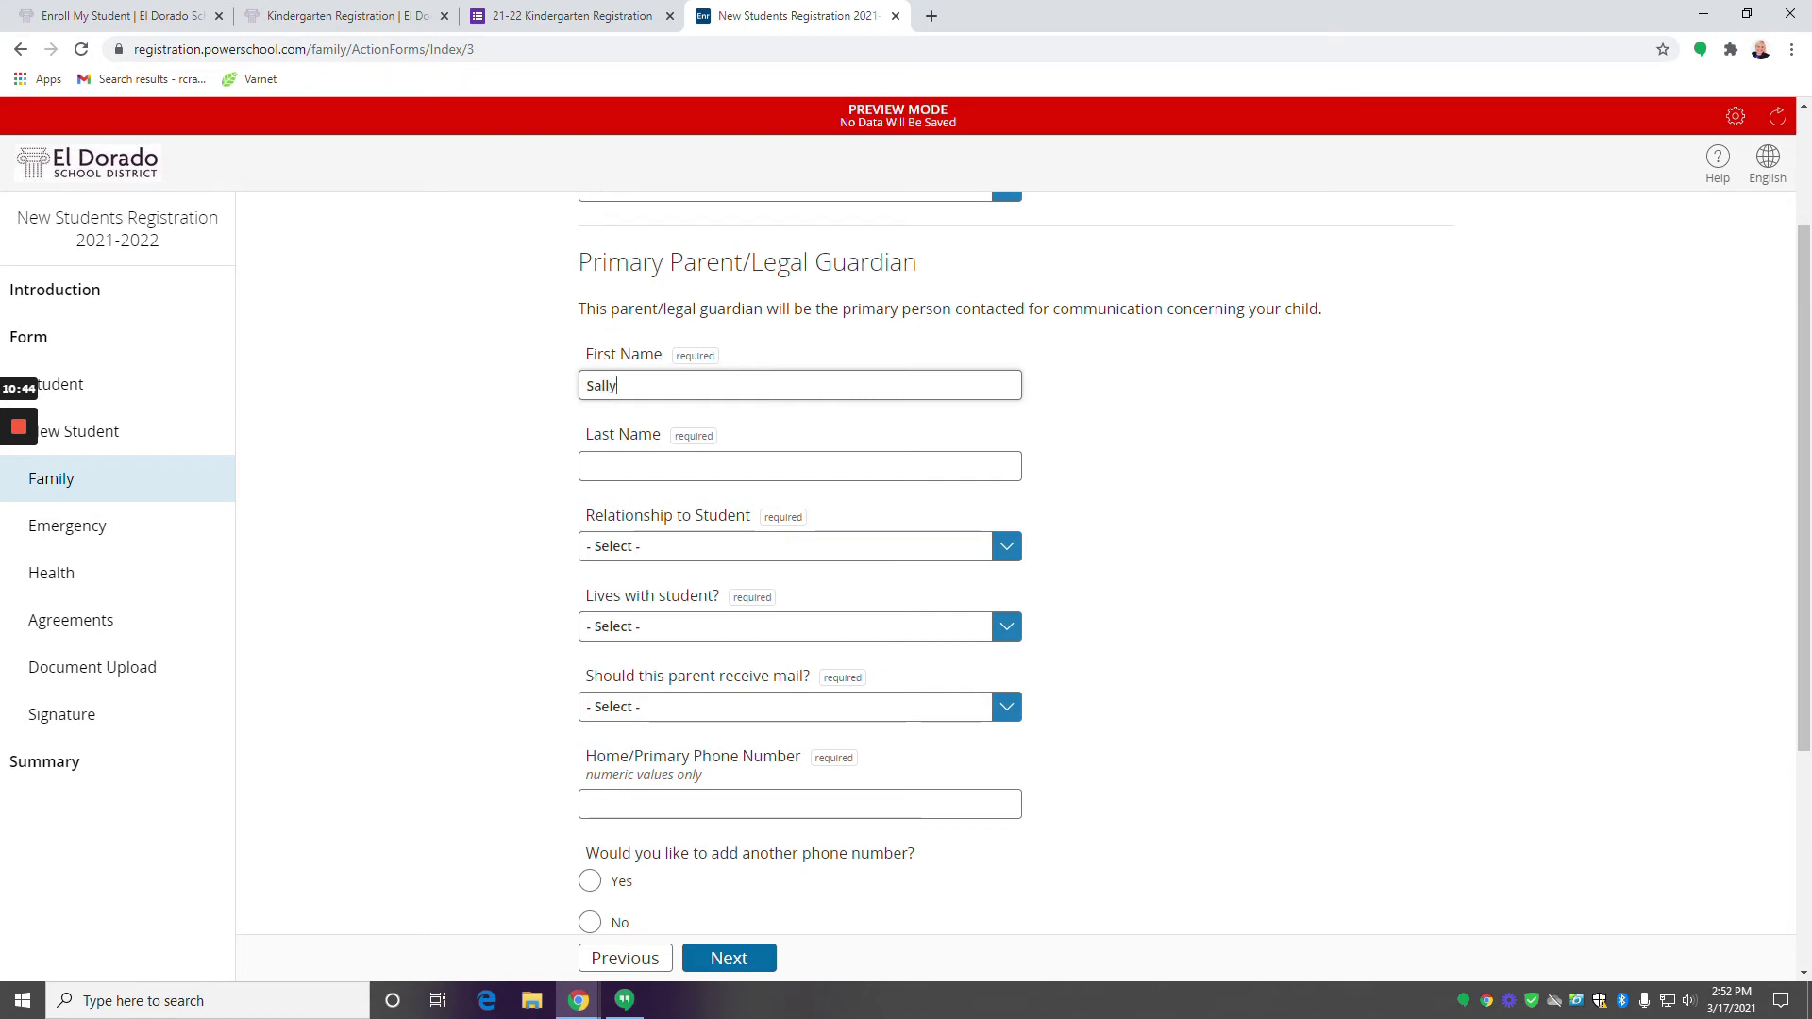
pyautogui.click(587, 466)
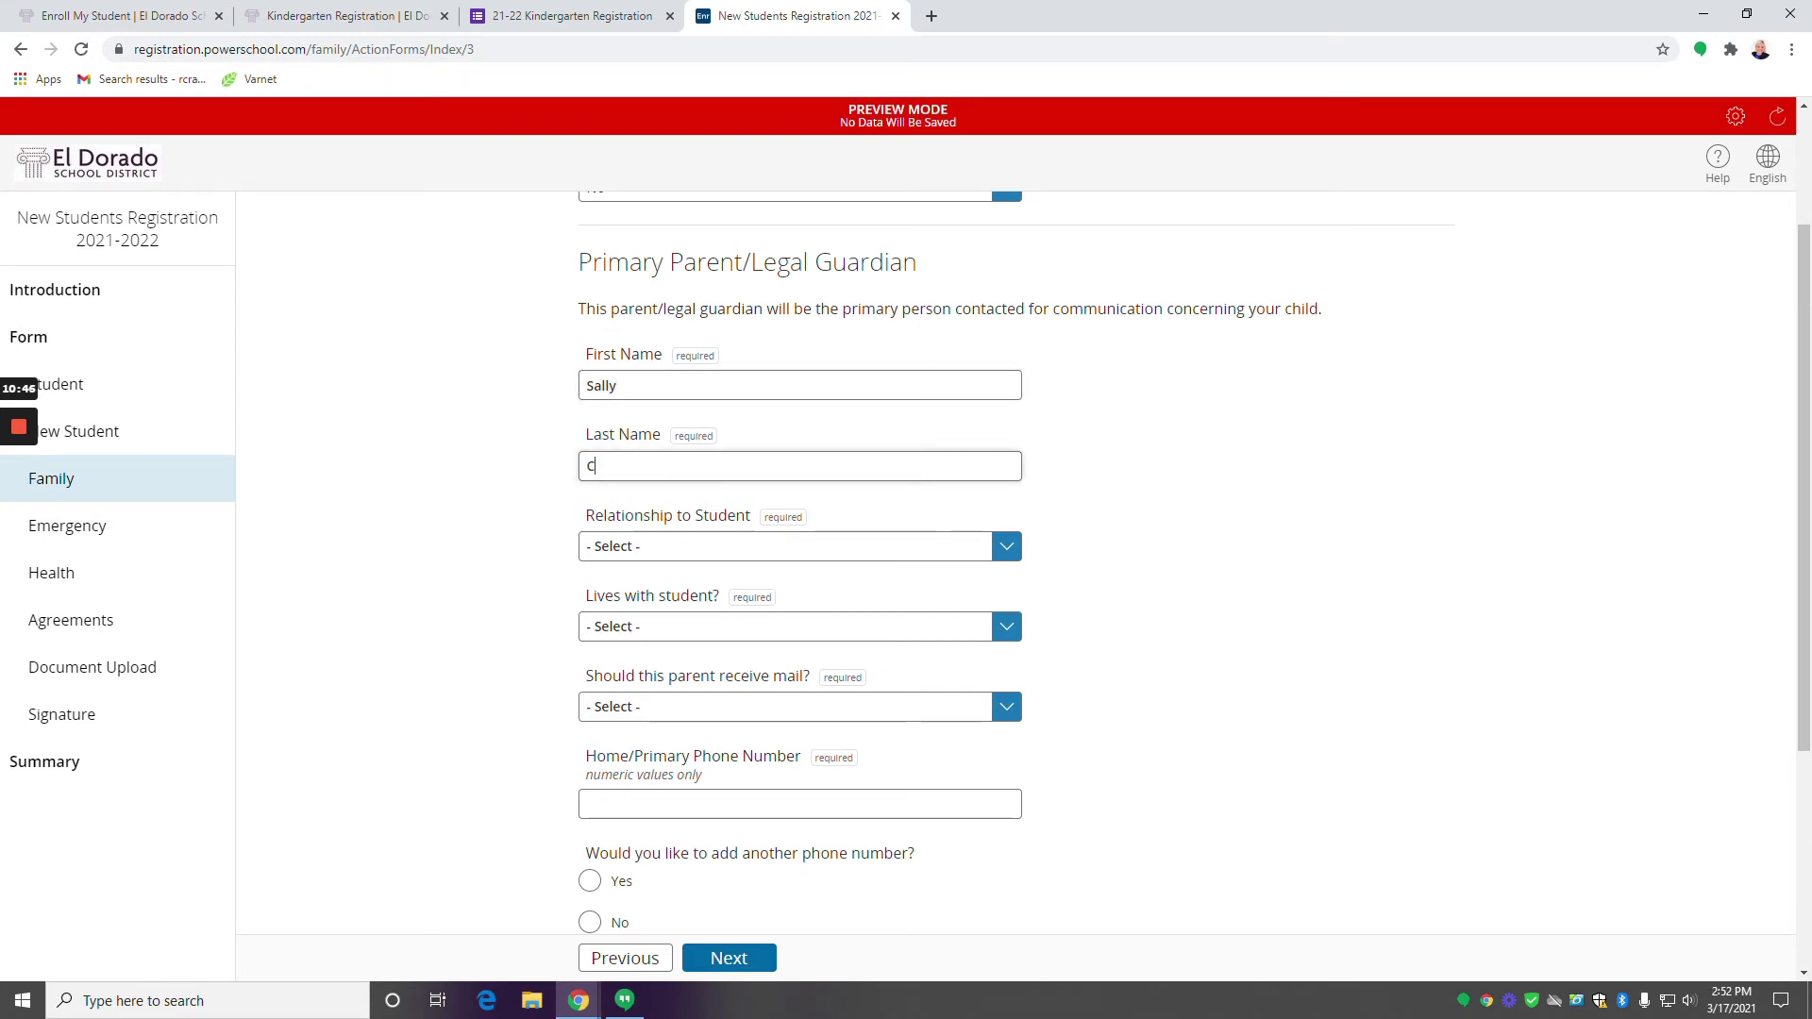
pyautogui.click(758, 548)
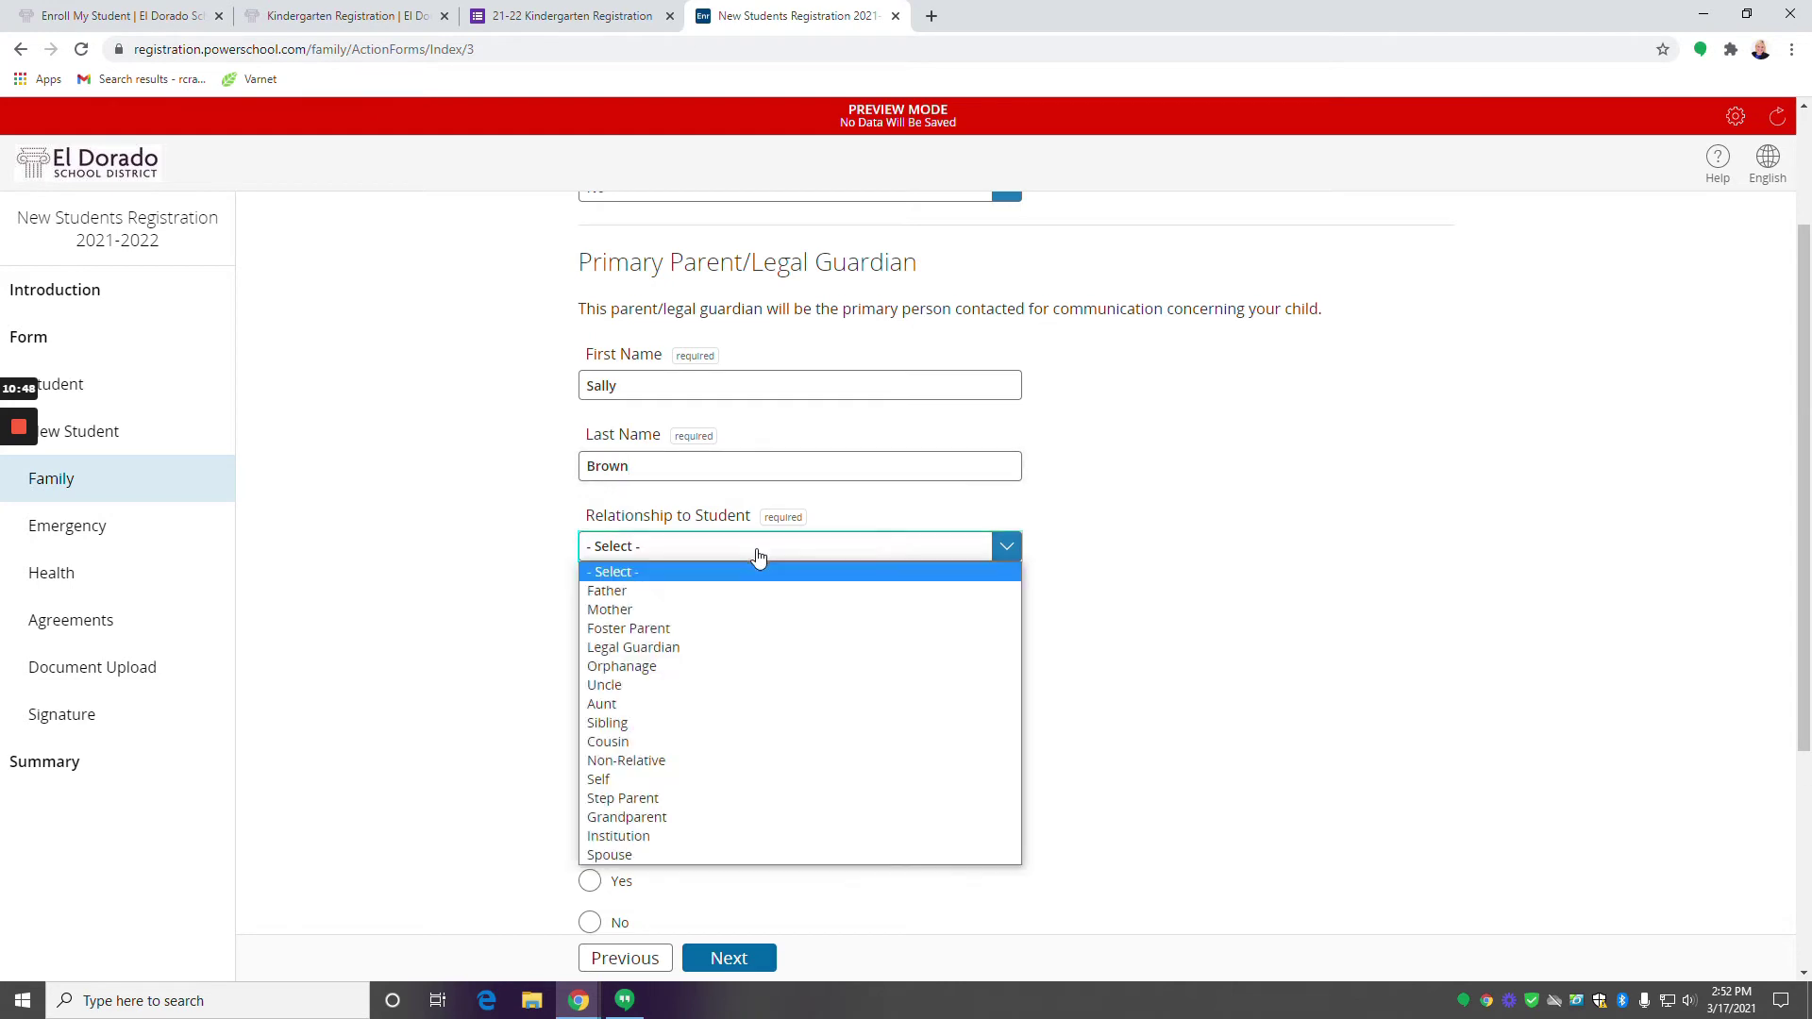
pyautogui.click(702, 618)
pyautogui.scroll(-2, 780, 622)
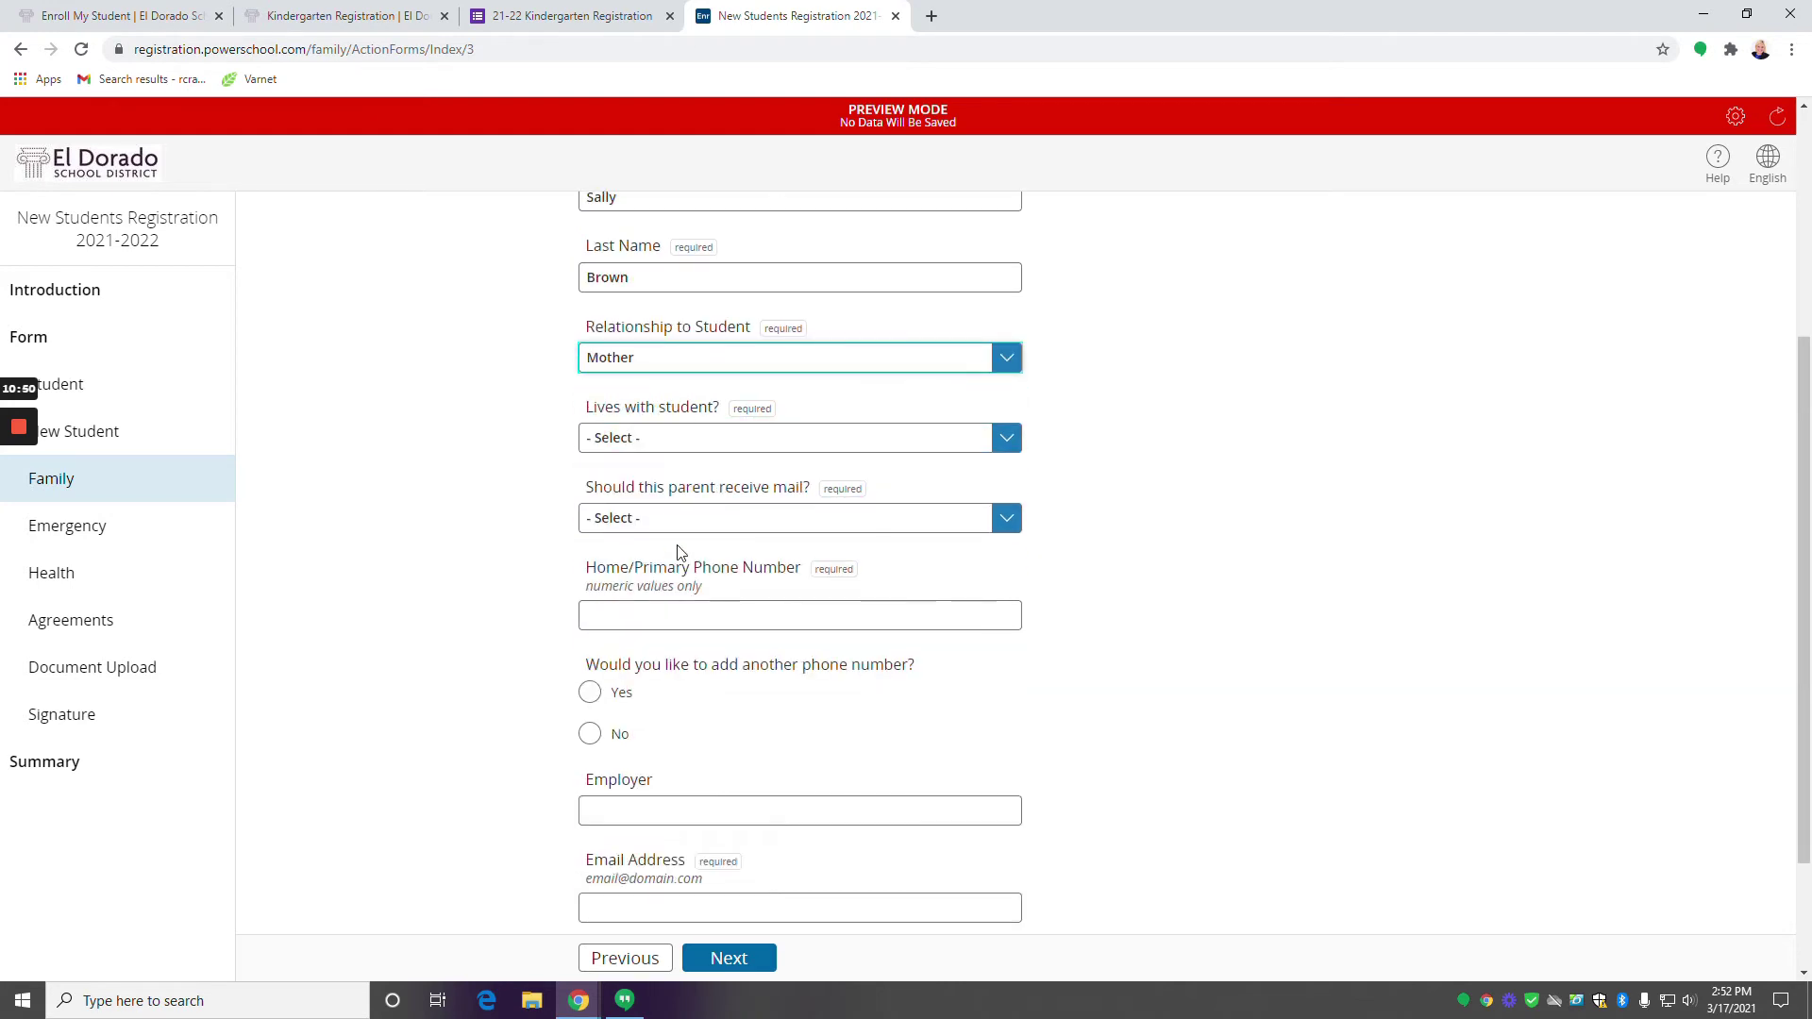
pyautogui.click(679, 444)
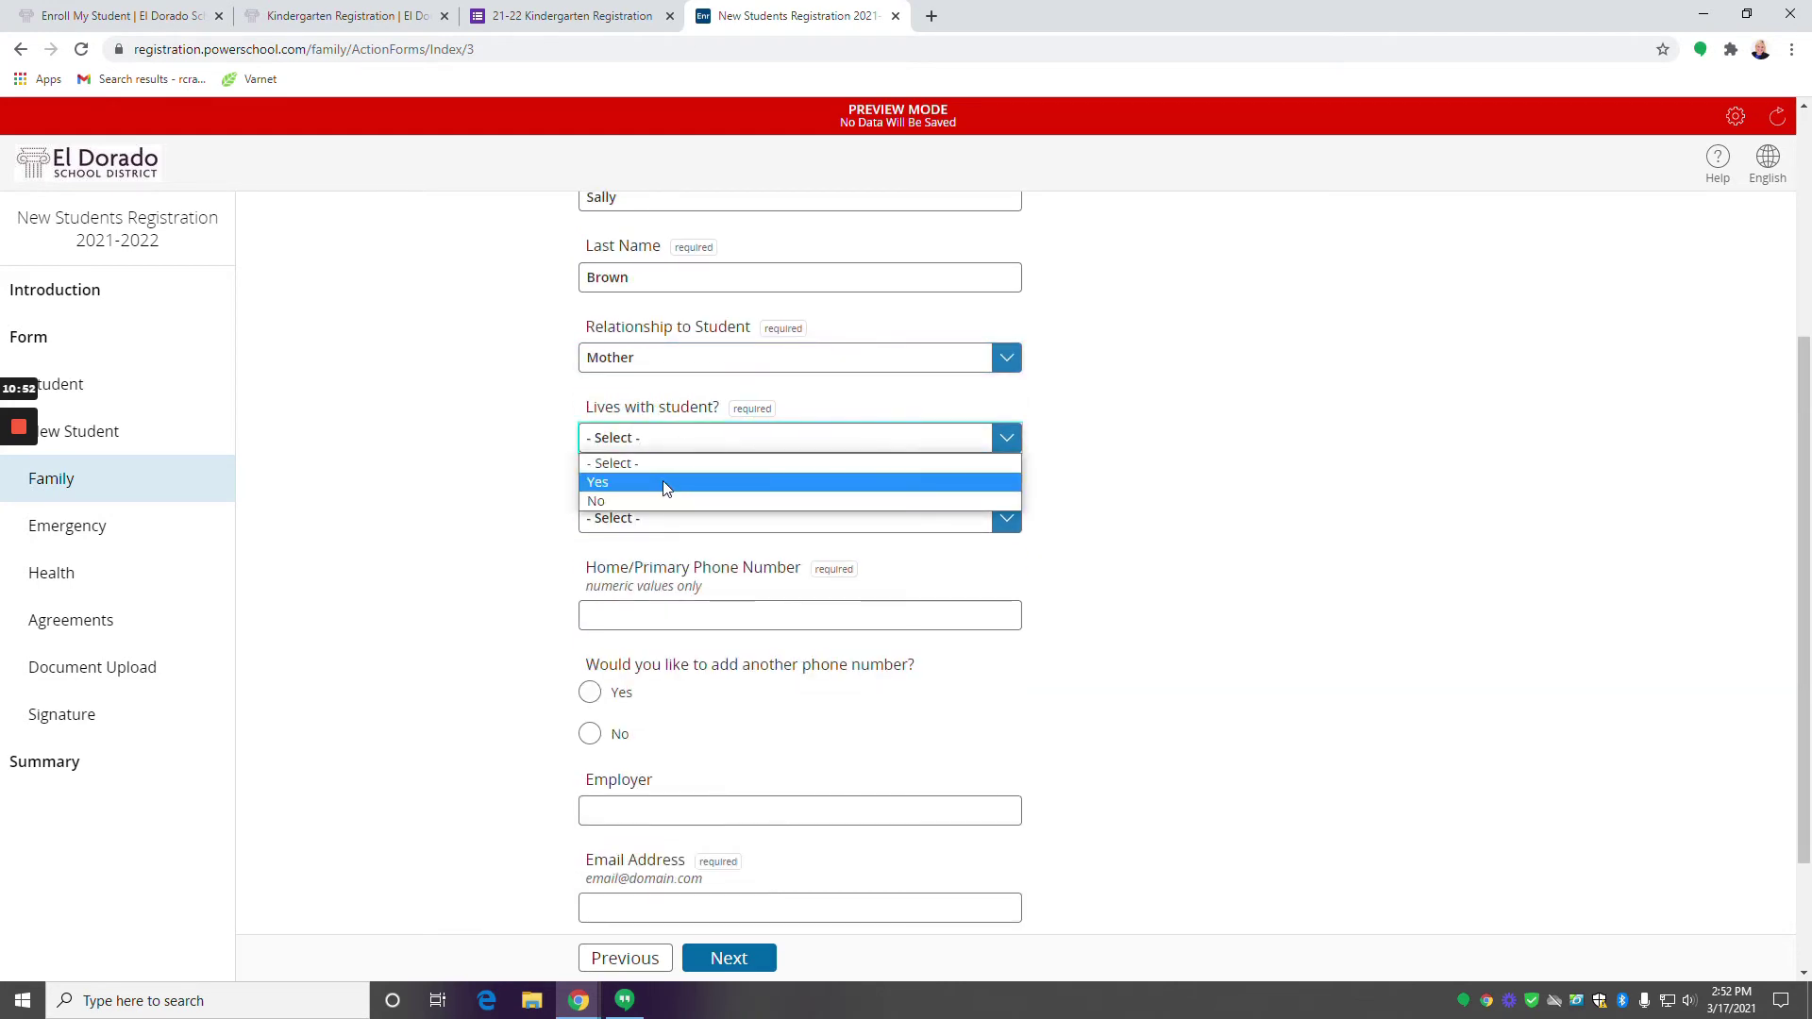
pyautogui.click(660, 485)
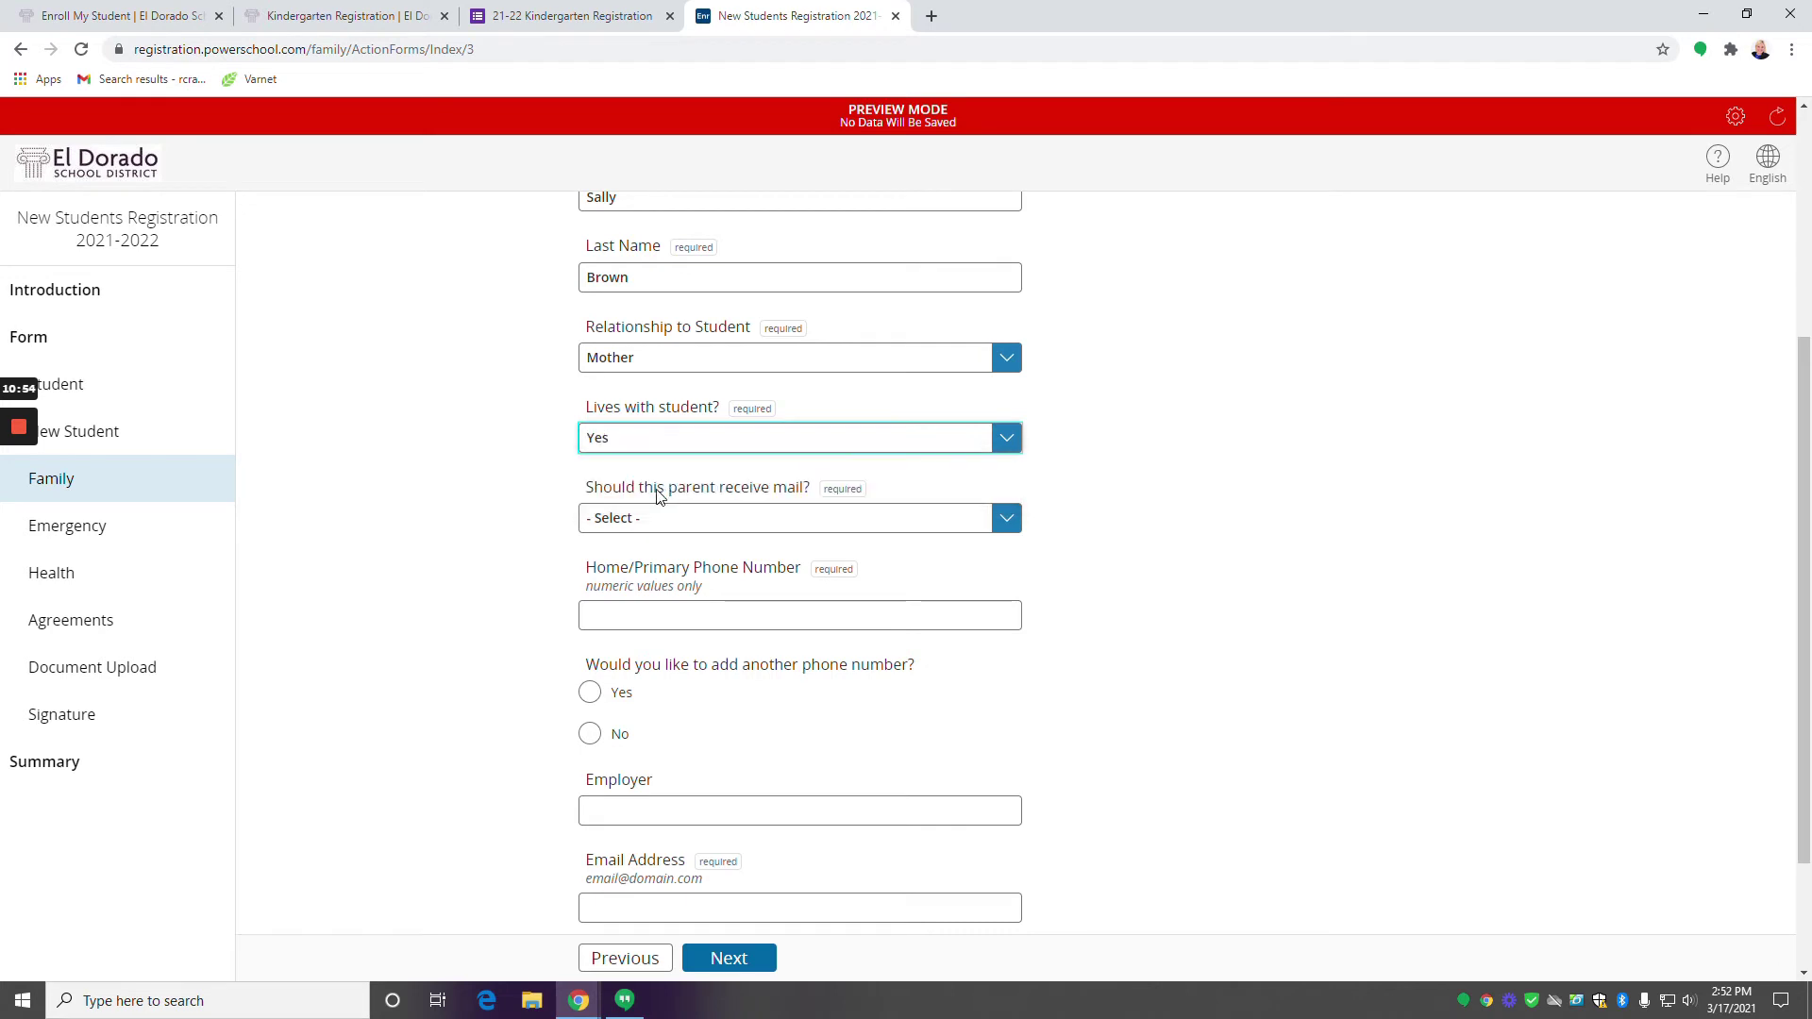
pyautogui.click(710, 529)
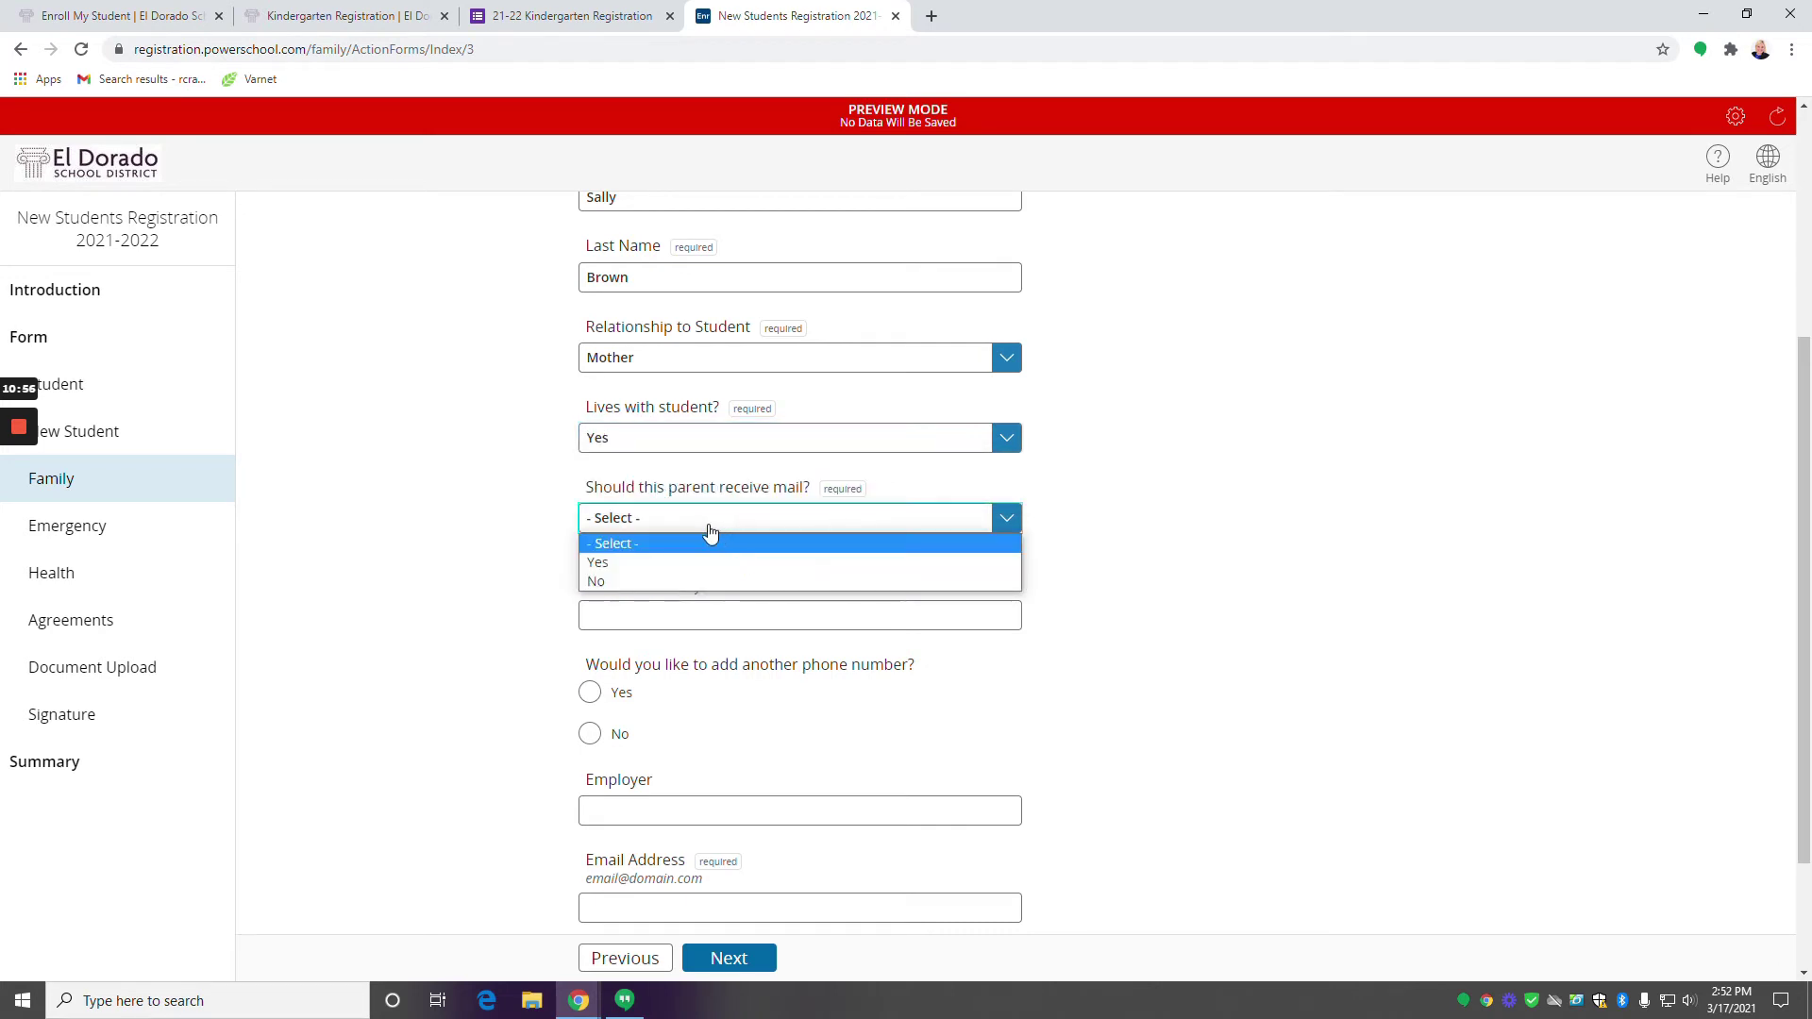
pyautogui.click(642, 562)
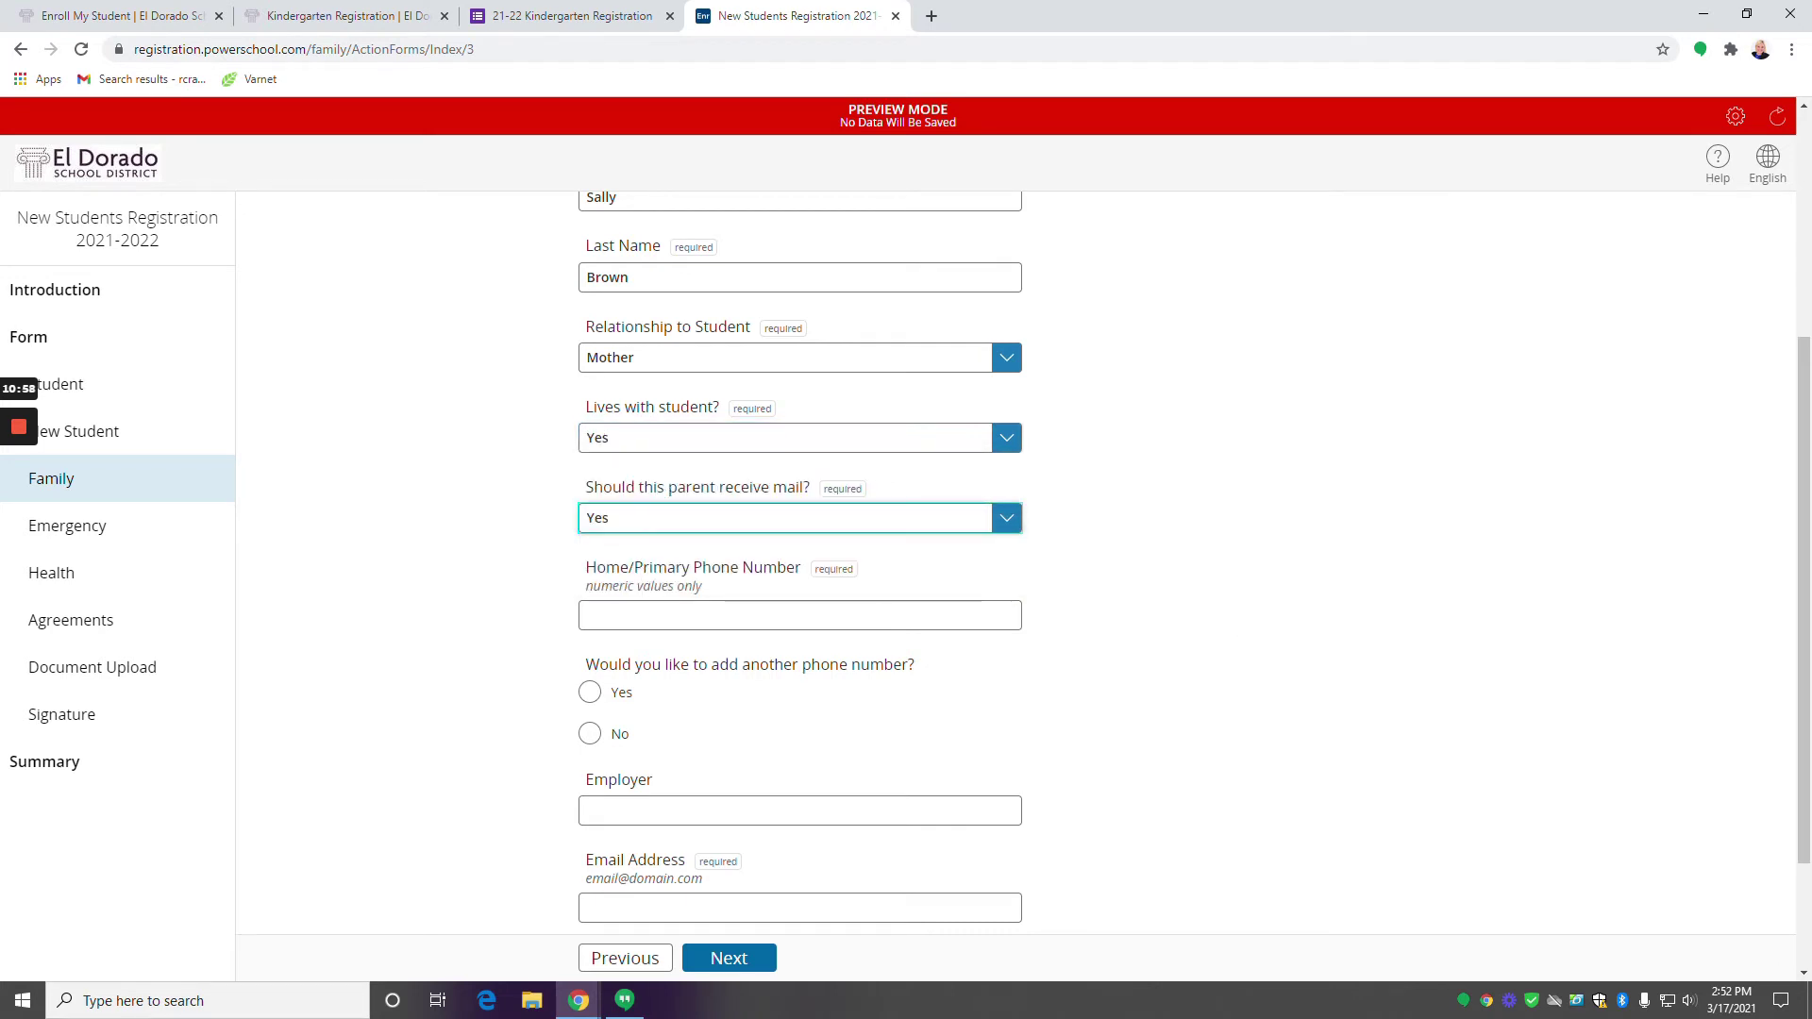
# Enter the guardian's home phone and e-mail, add no other phone or guardian, and continue.
pyautogui.click(660, 615)
pyautogui.write('11111')
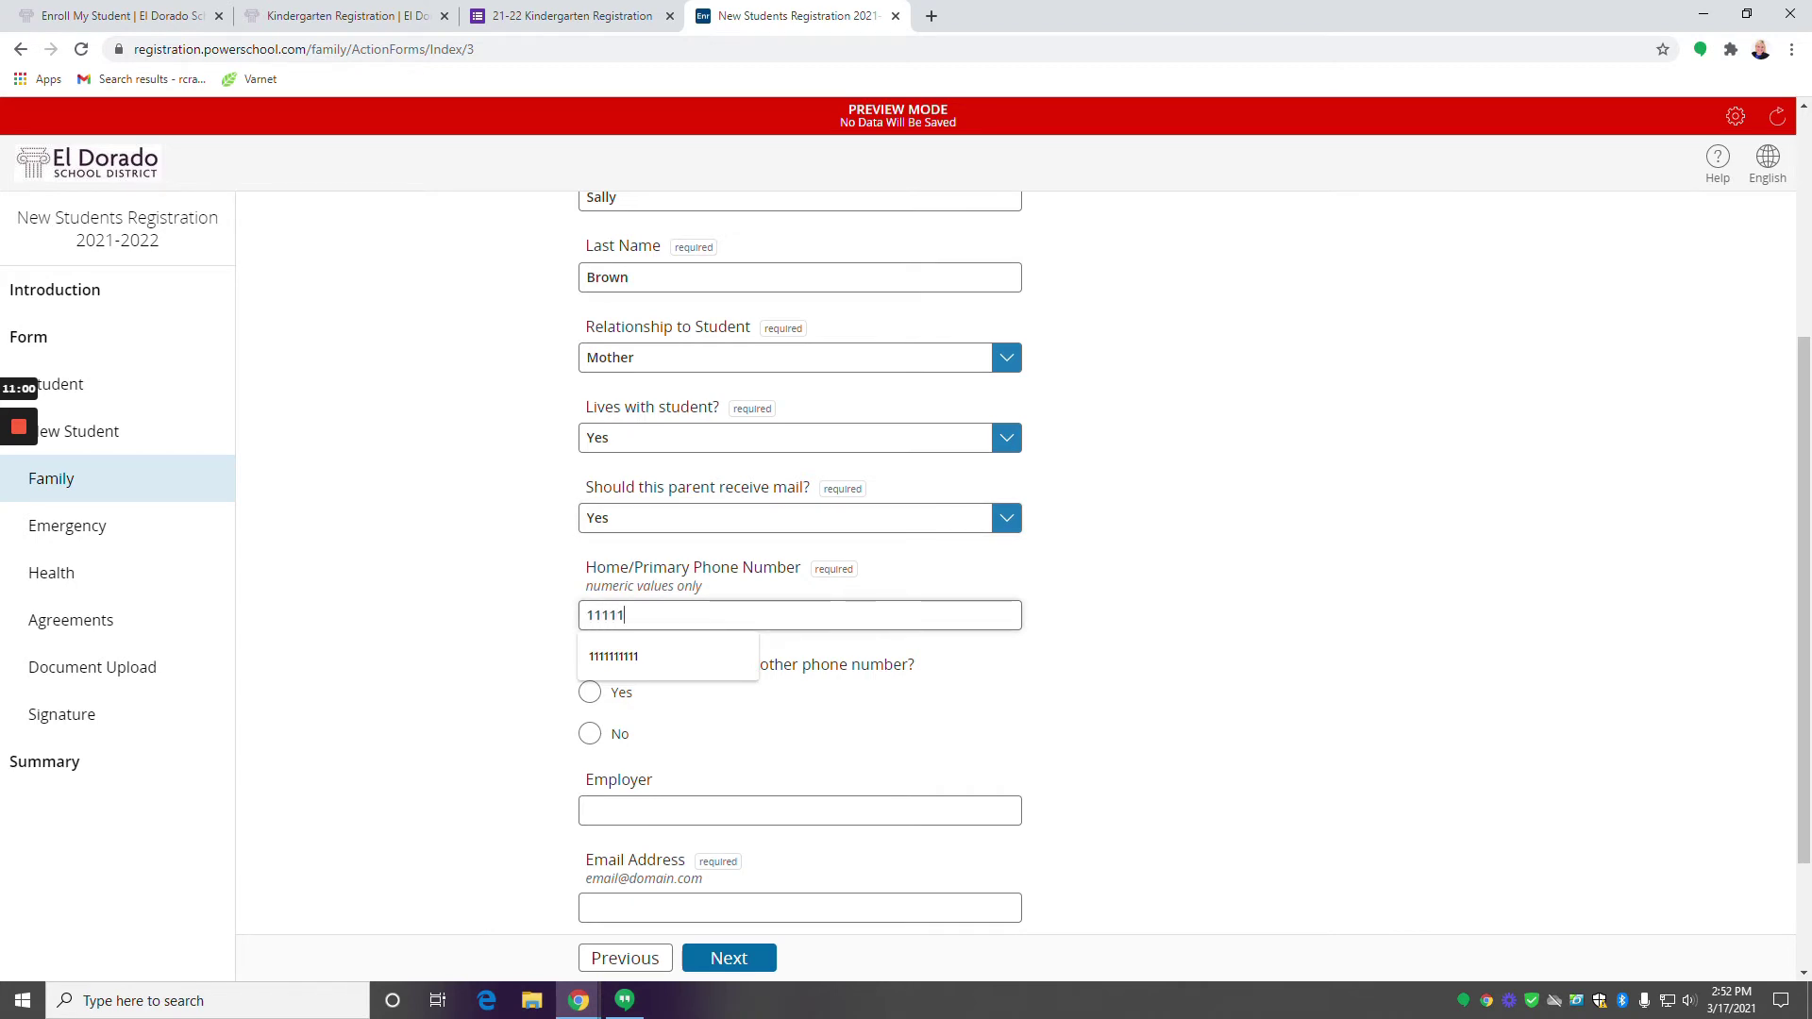
pyautogui.write('11111')
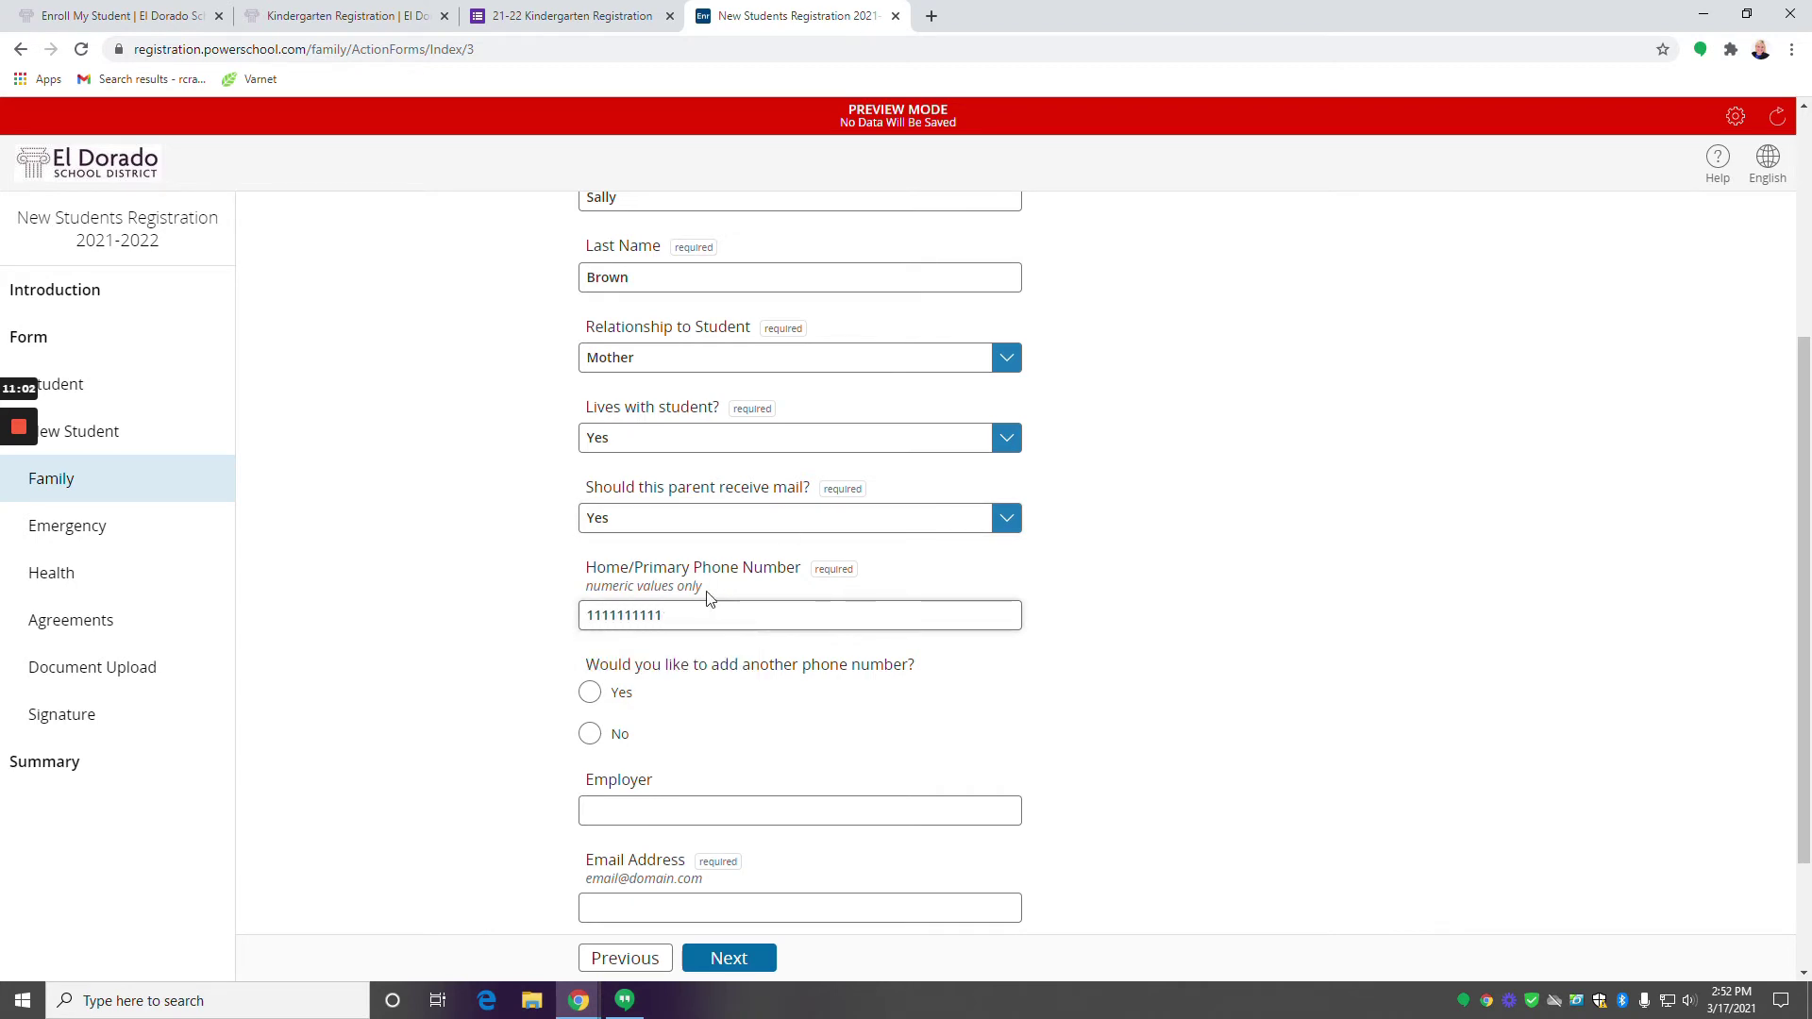
pyautogui.scroll(-2, 660, 604)
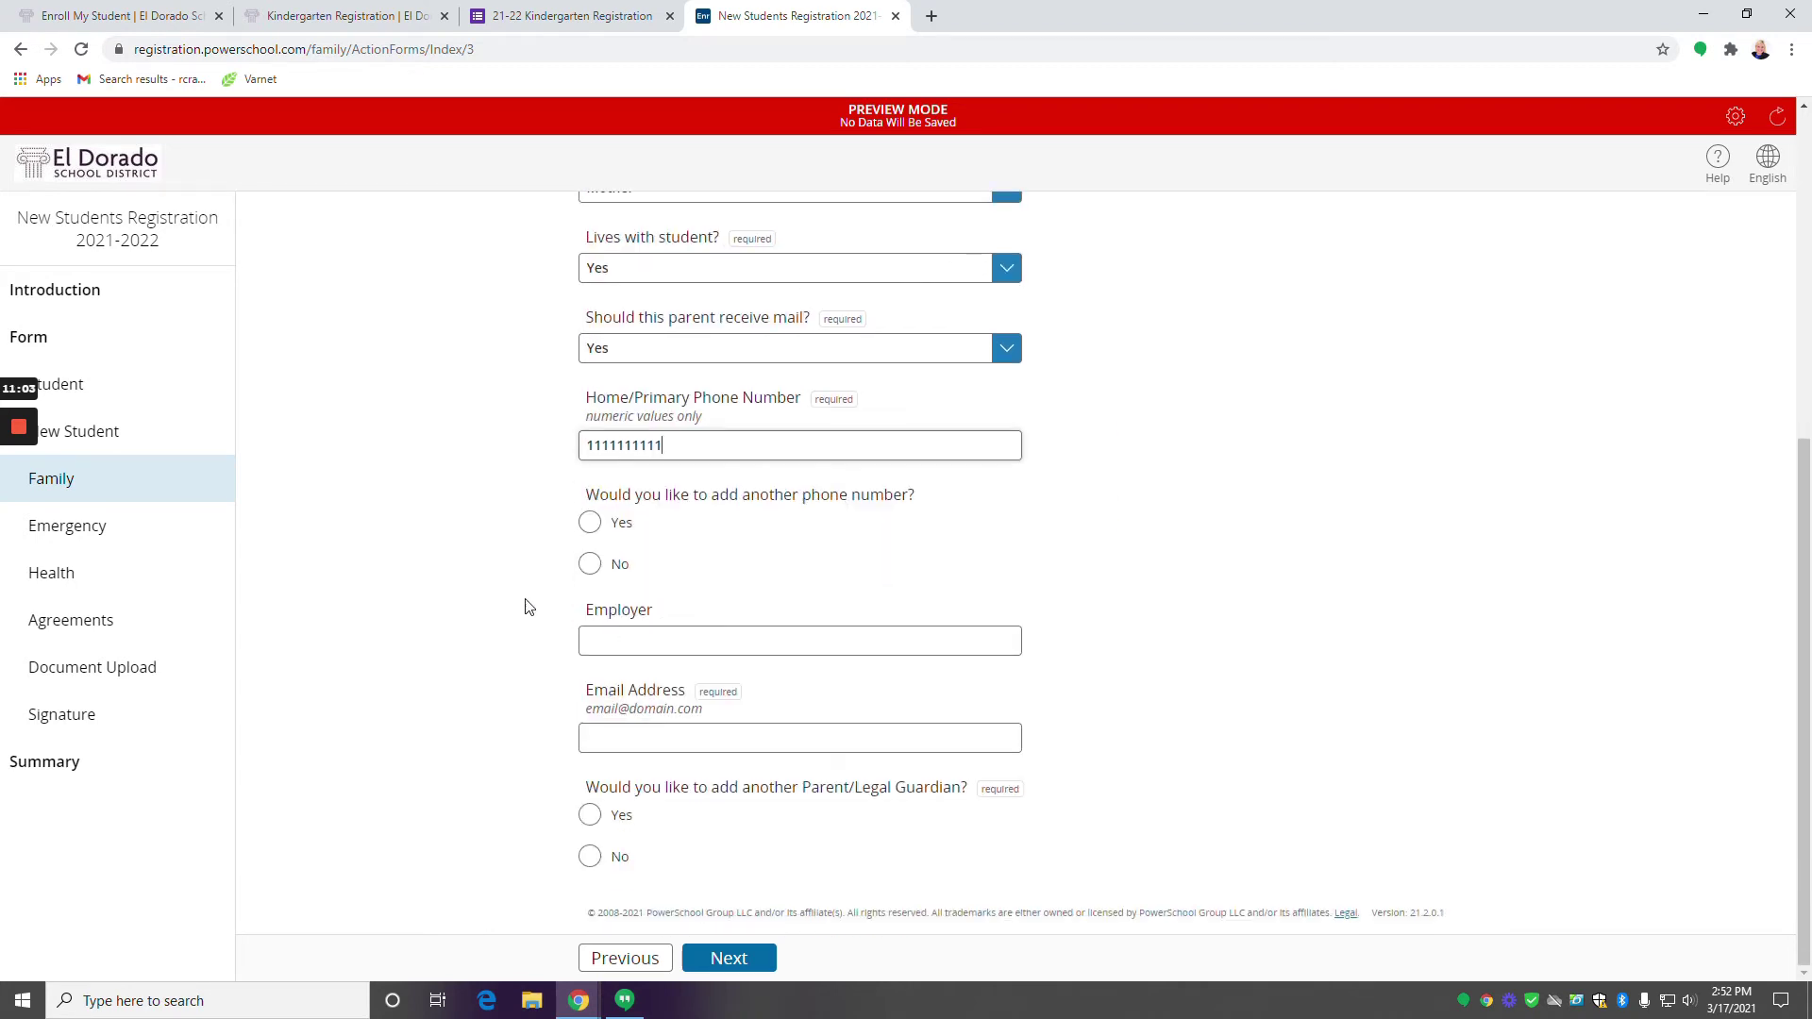
pyautogui.click(591, 566)
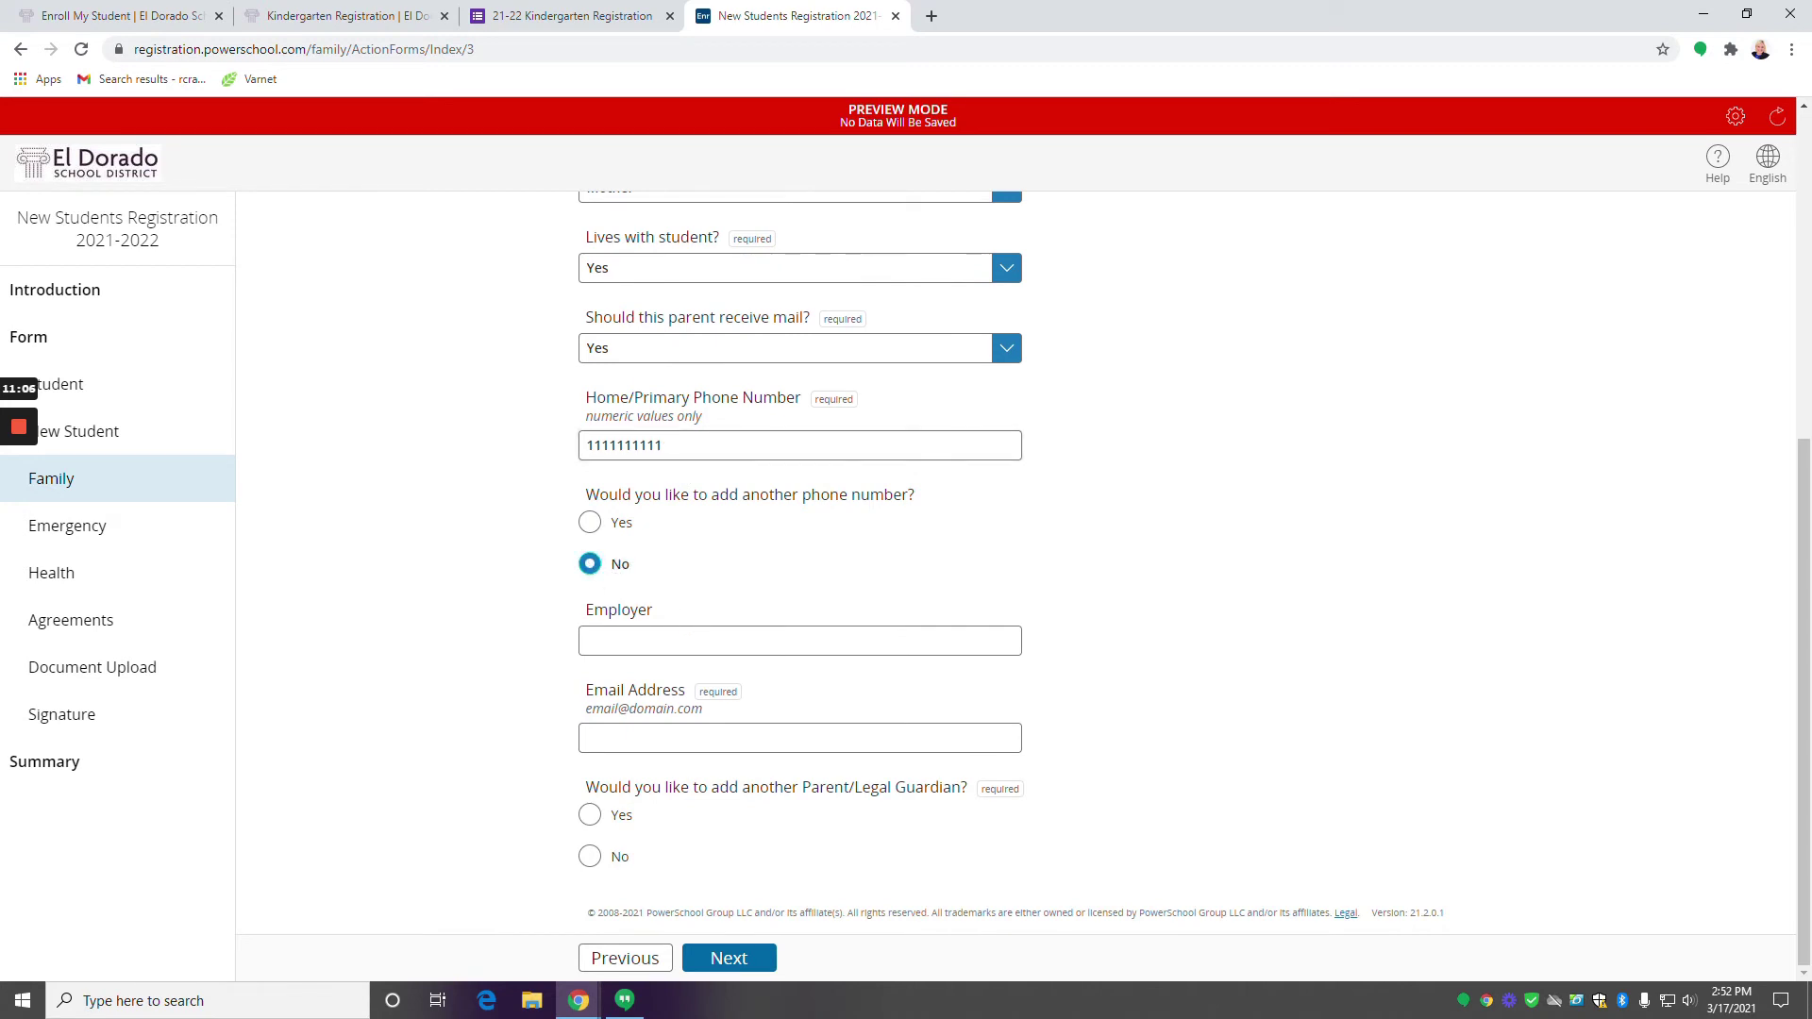
pyautogui.click(680, 738)
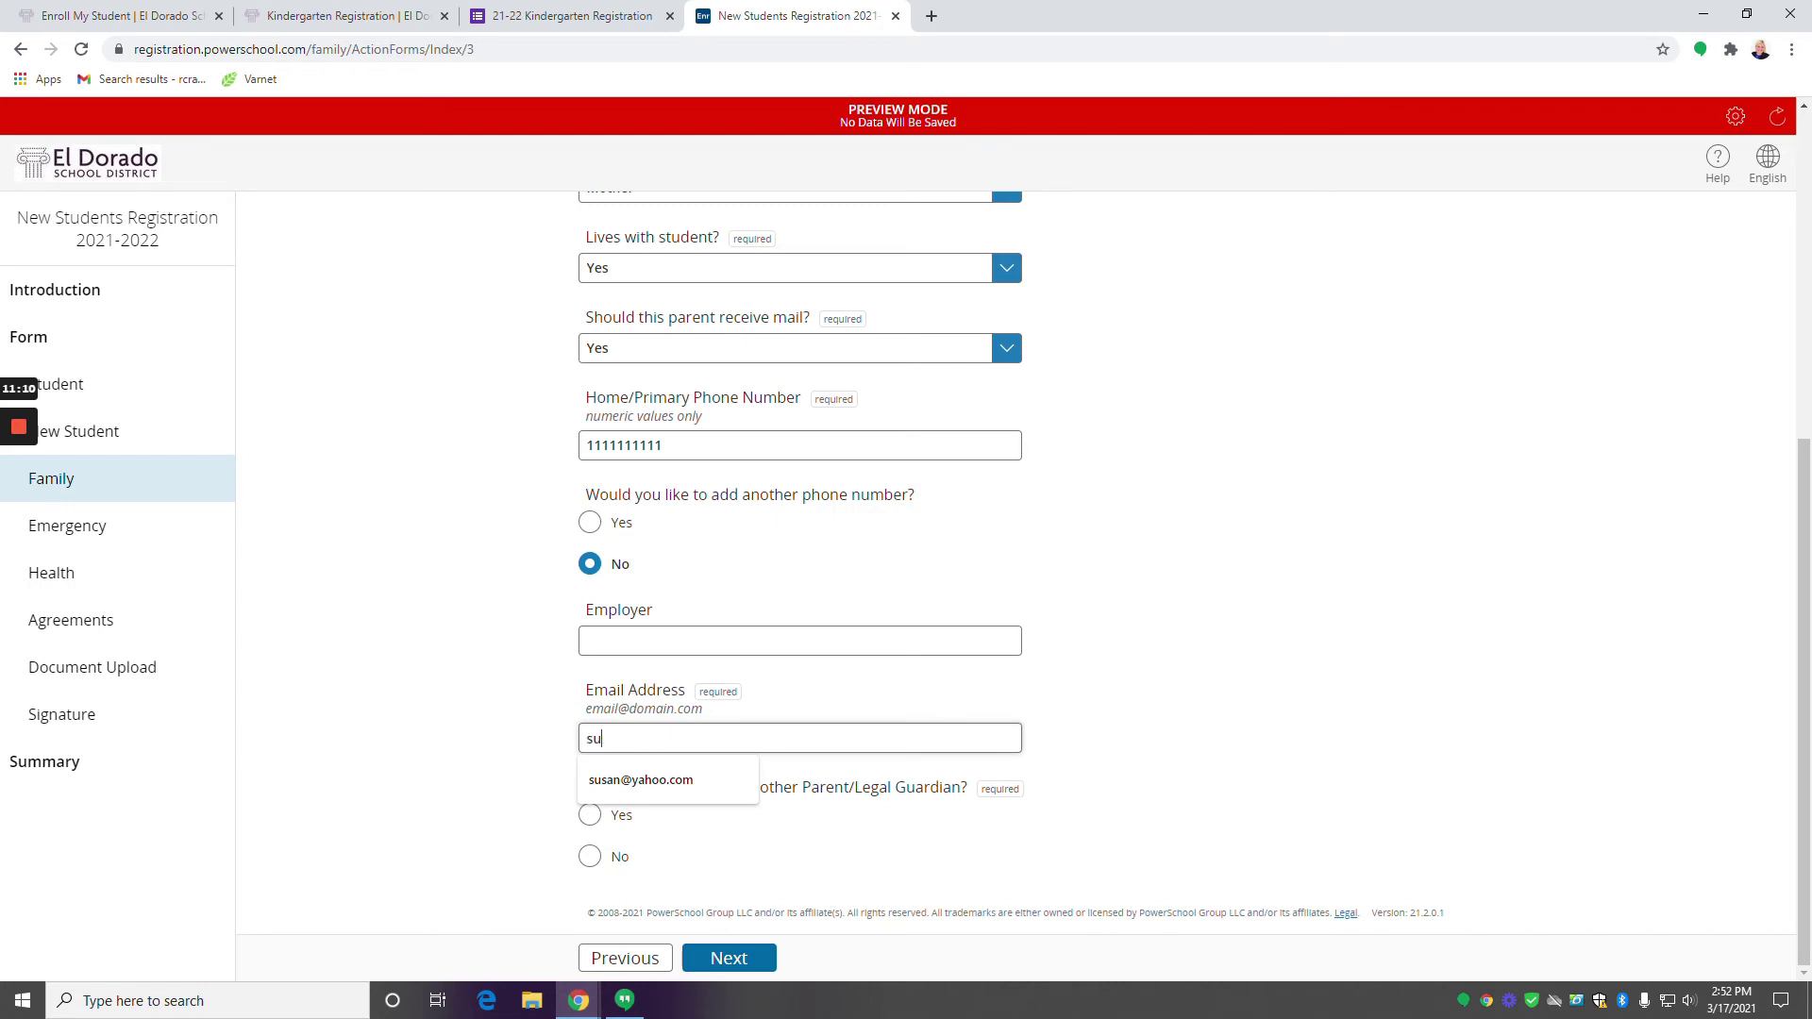
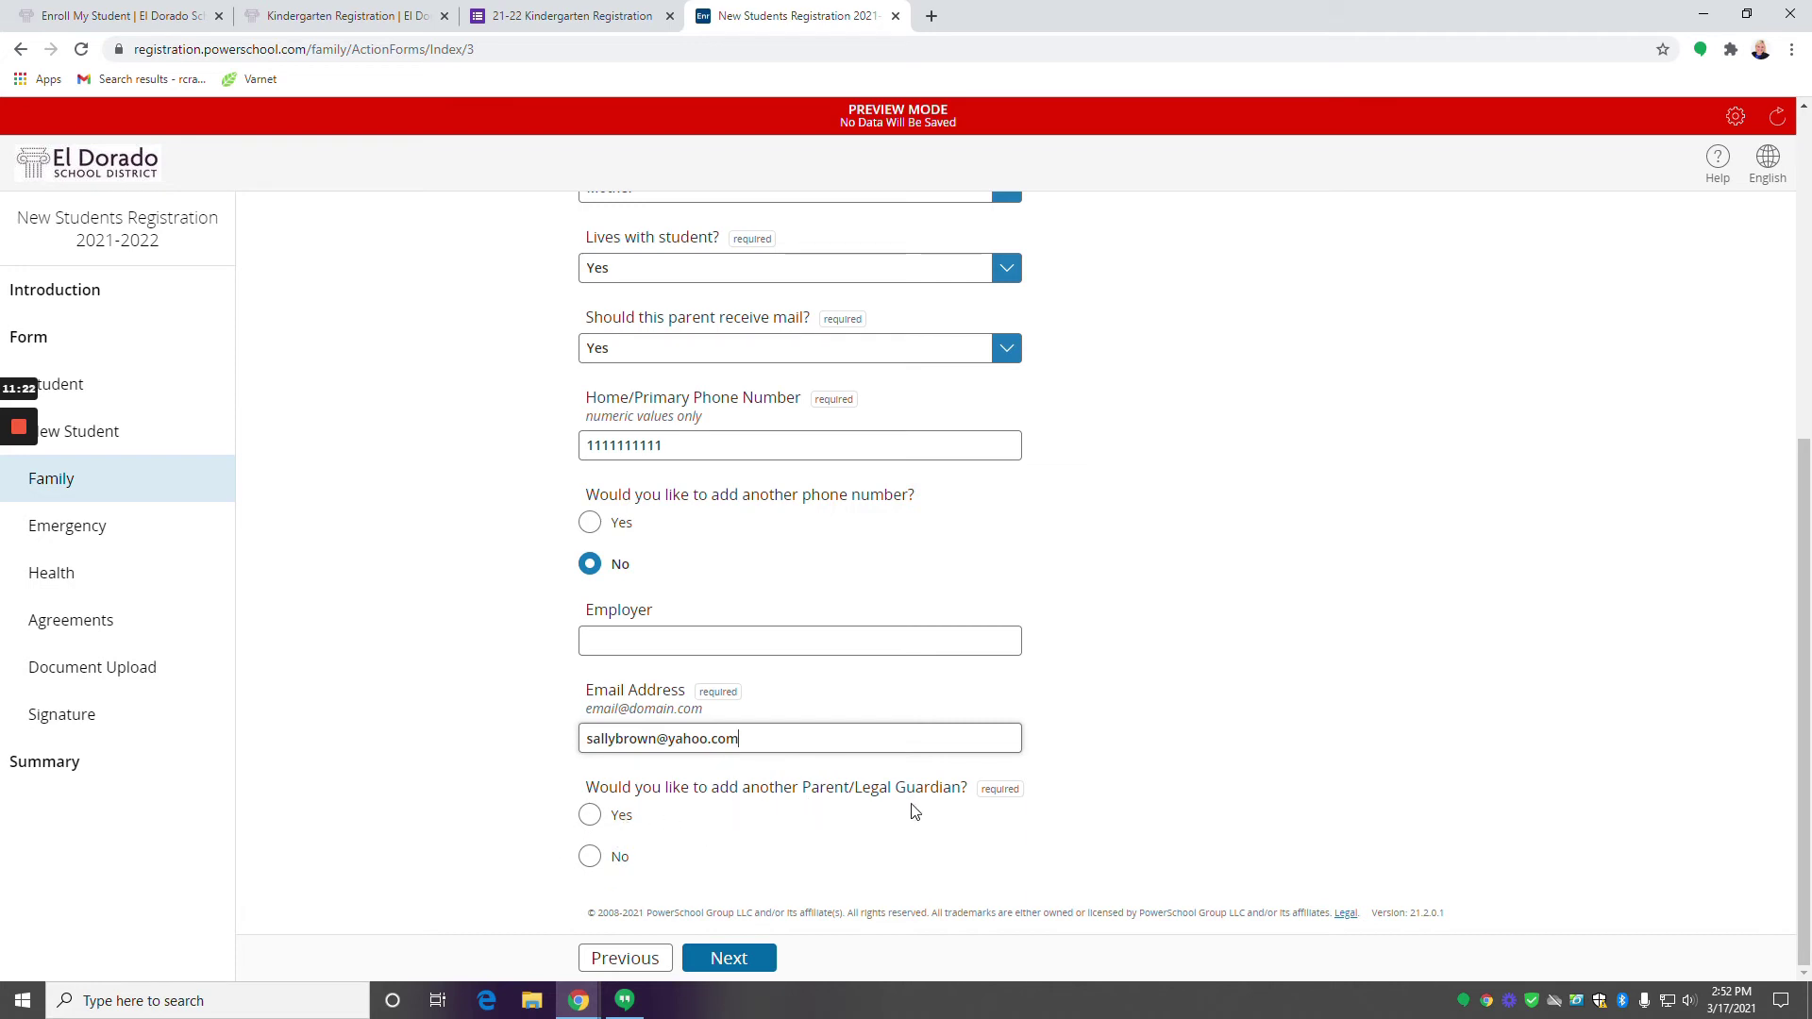
pyautogui.click(590, 817)
pyautogui.scroll(-5, 681, 821)
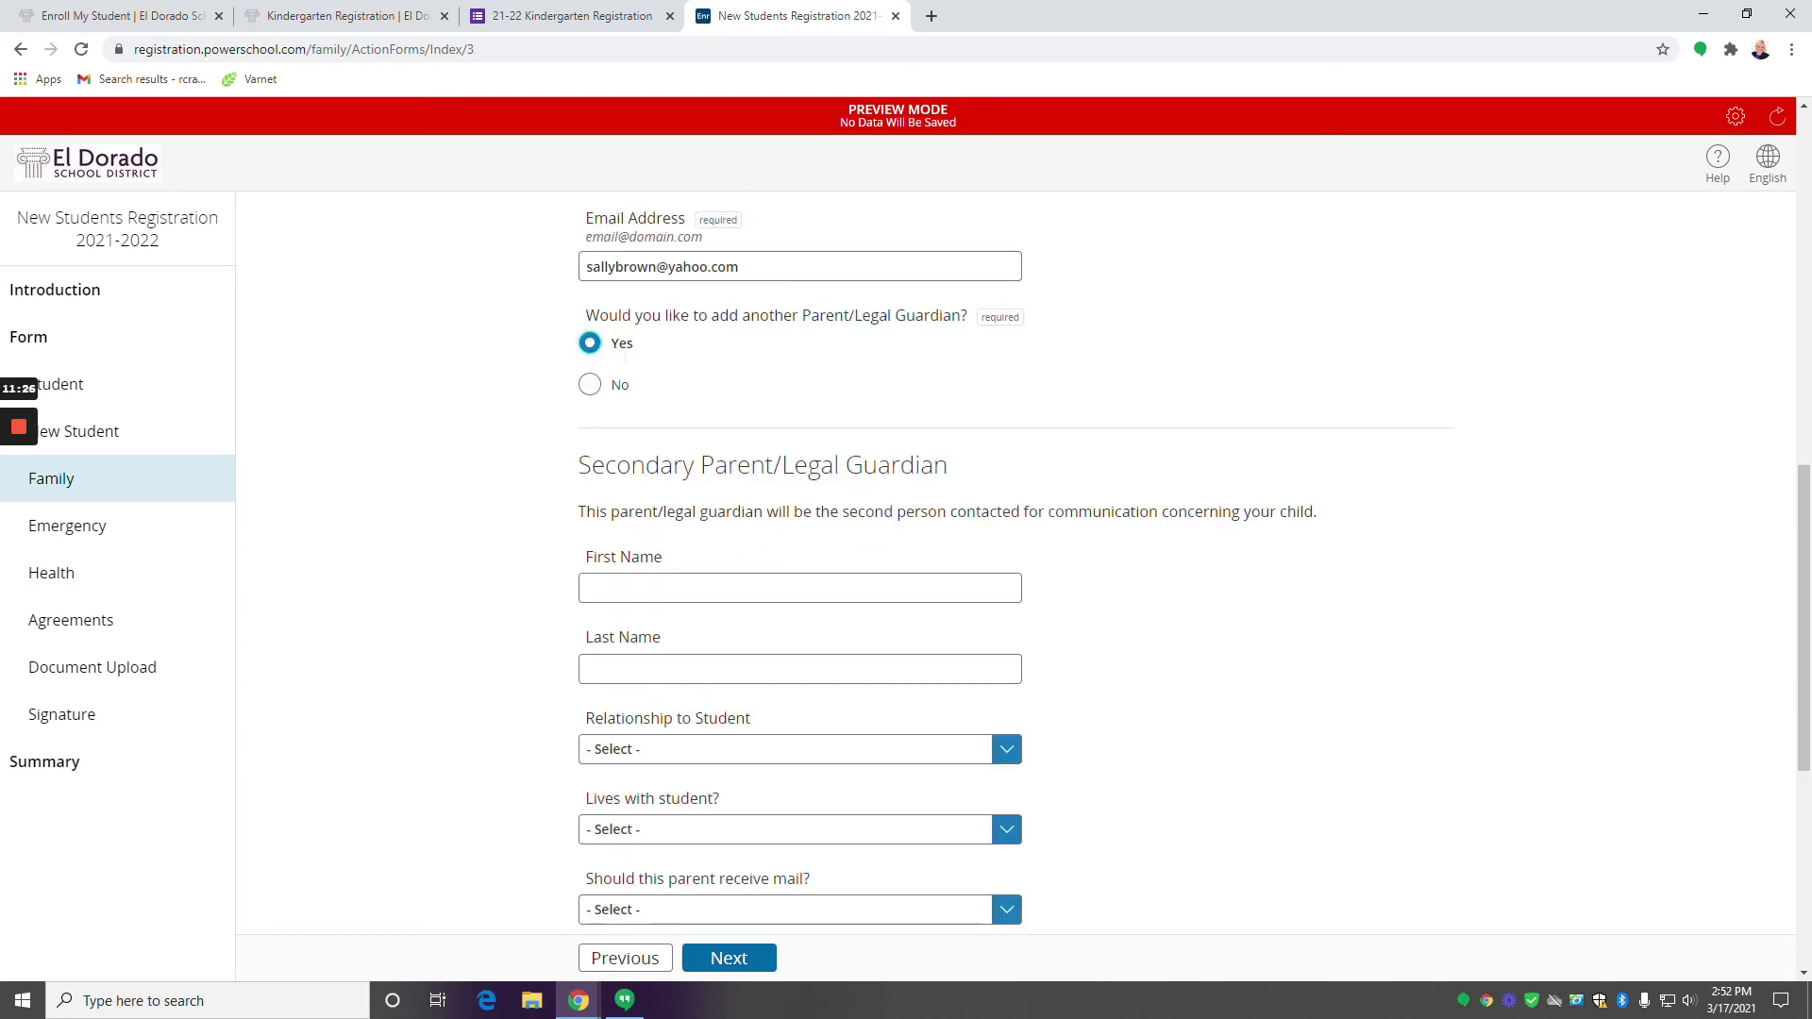
pyautogui.click(590, 384)
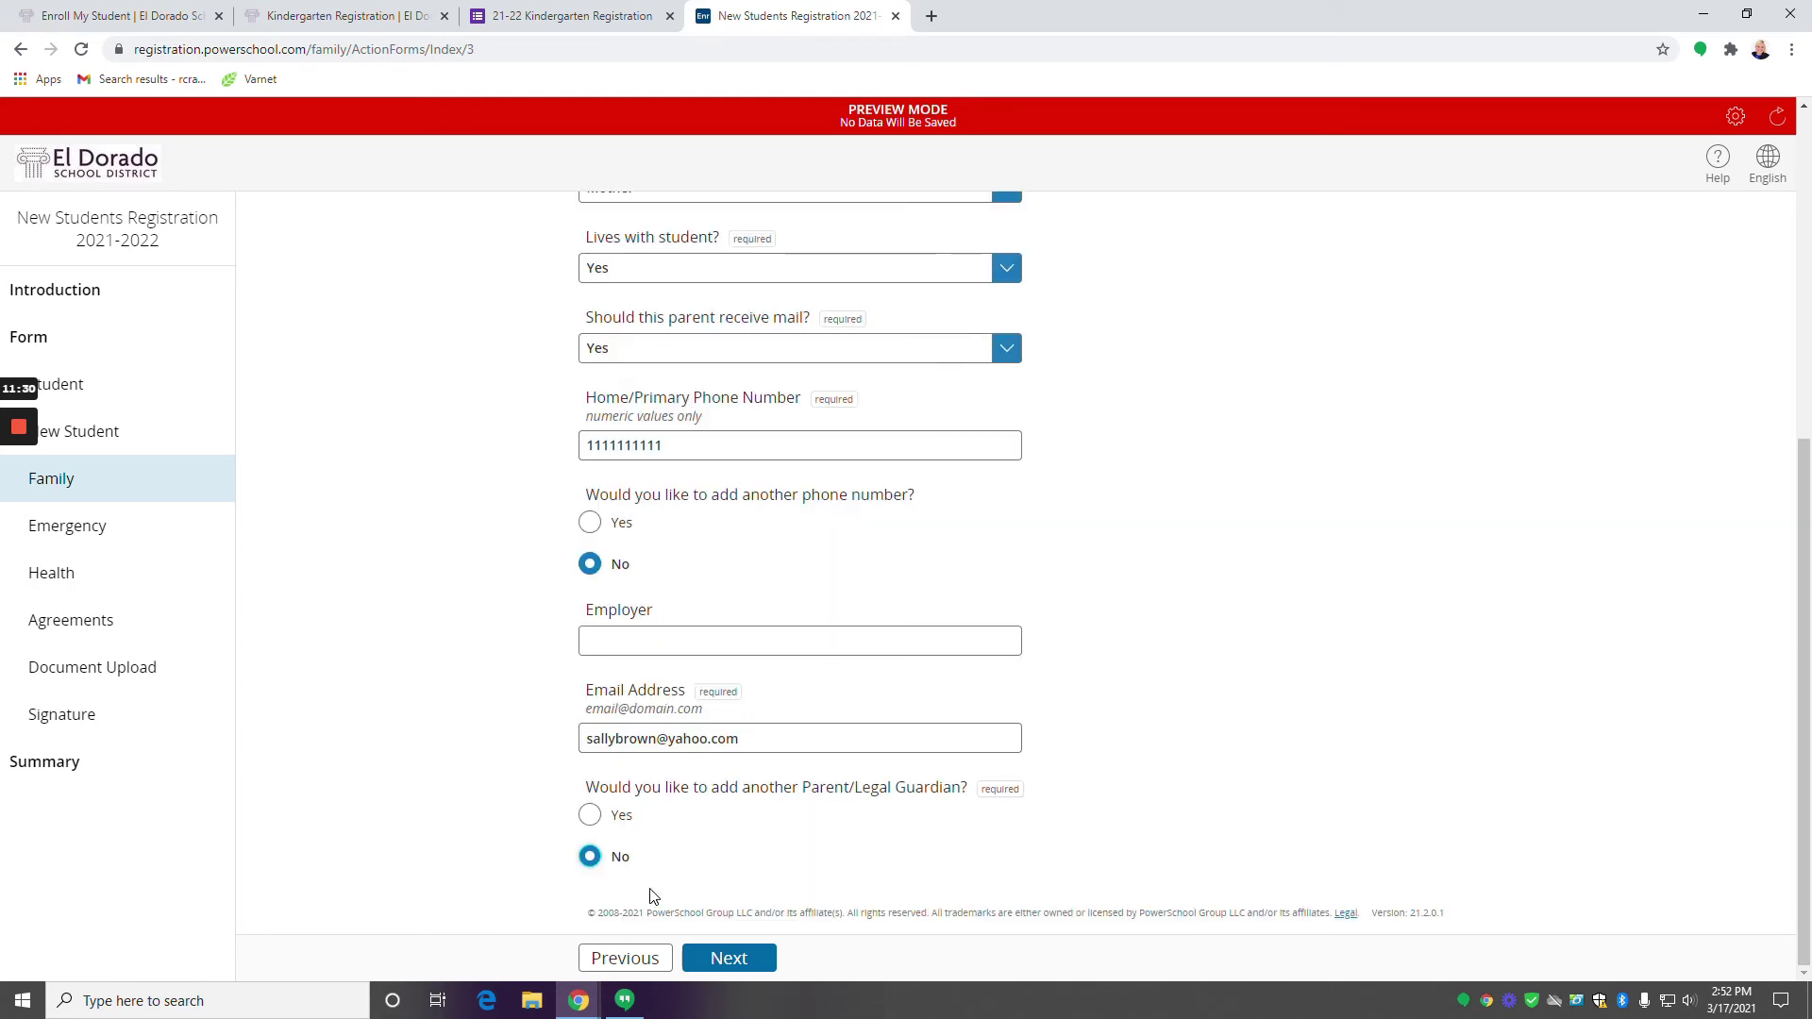
pyautogui.click(750, 959)
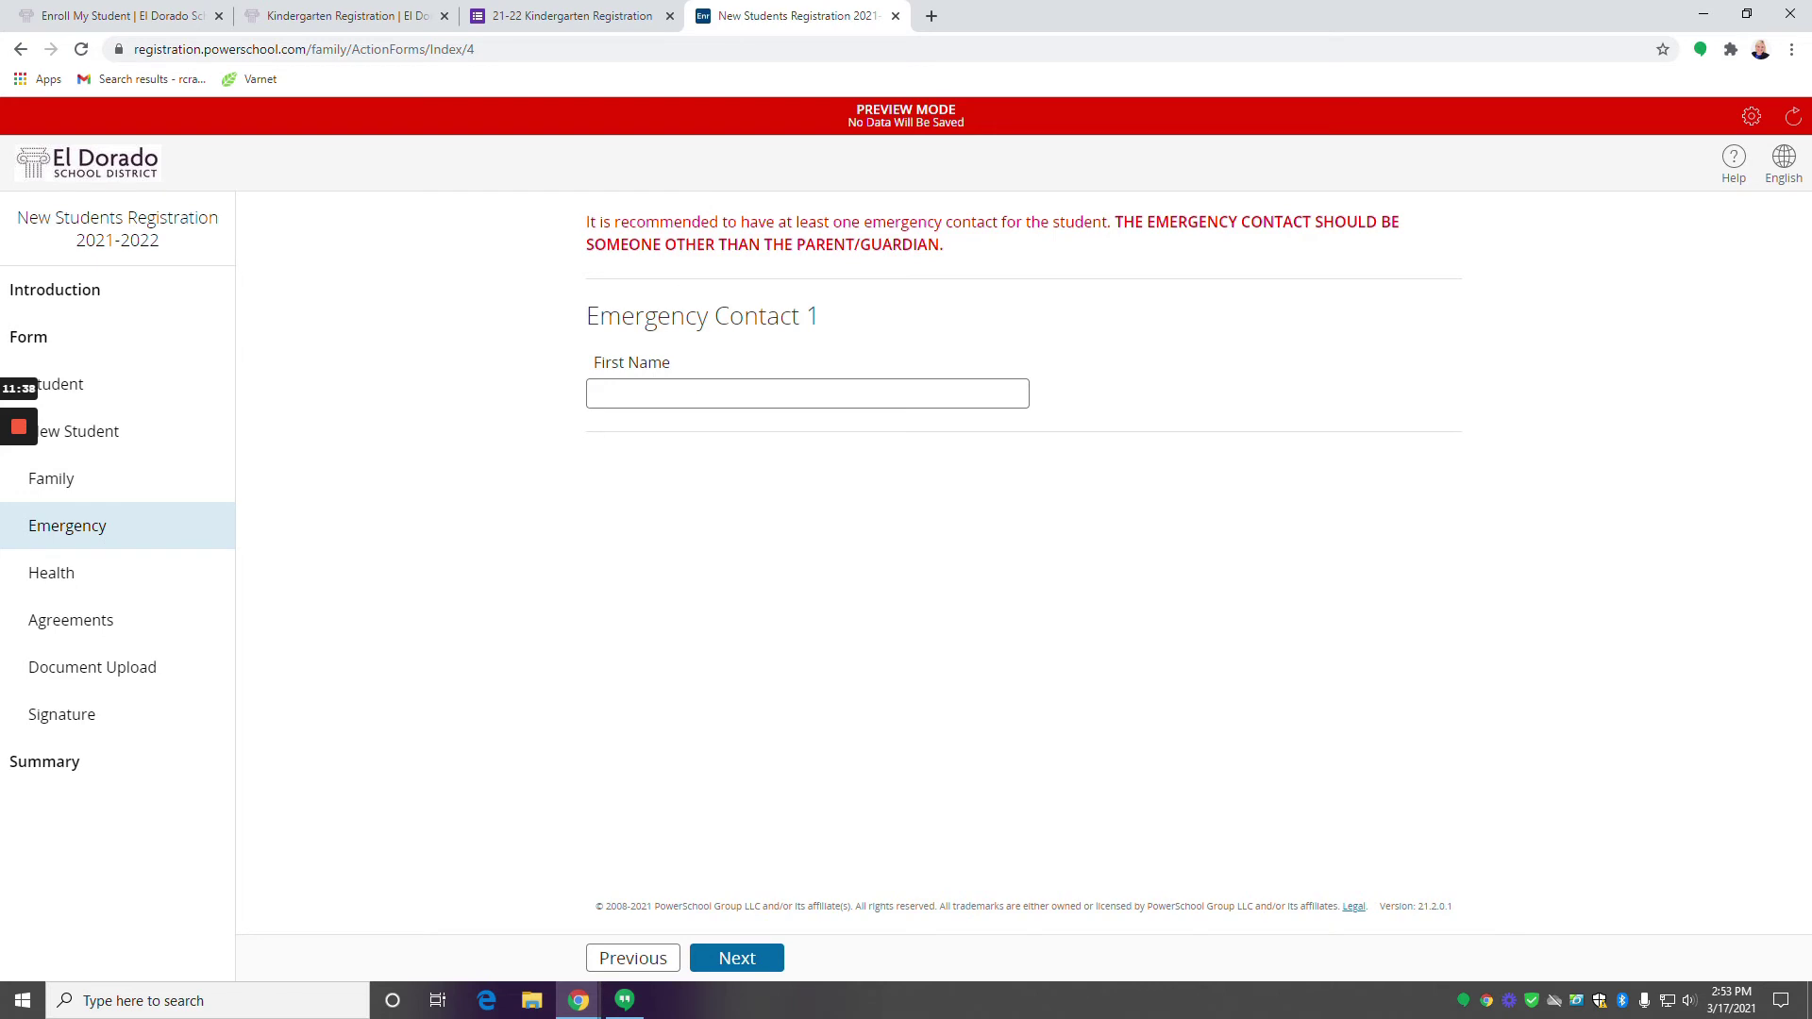
# Enter the emergency contact's first and last name with relationship Non-Relative.
pyautogui.click(660, 394)
pyautogui.write('s')
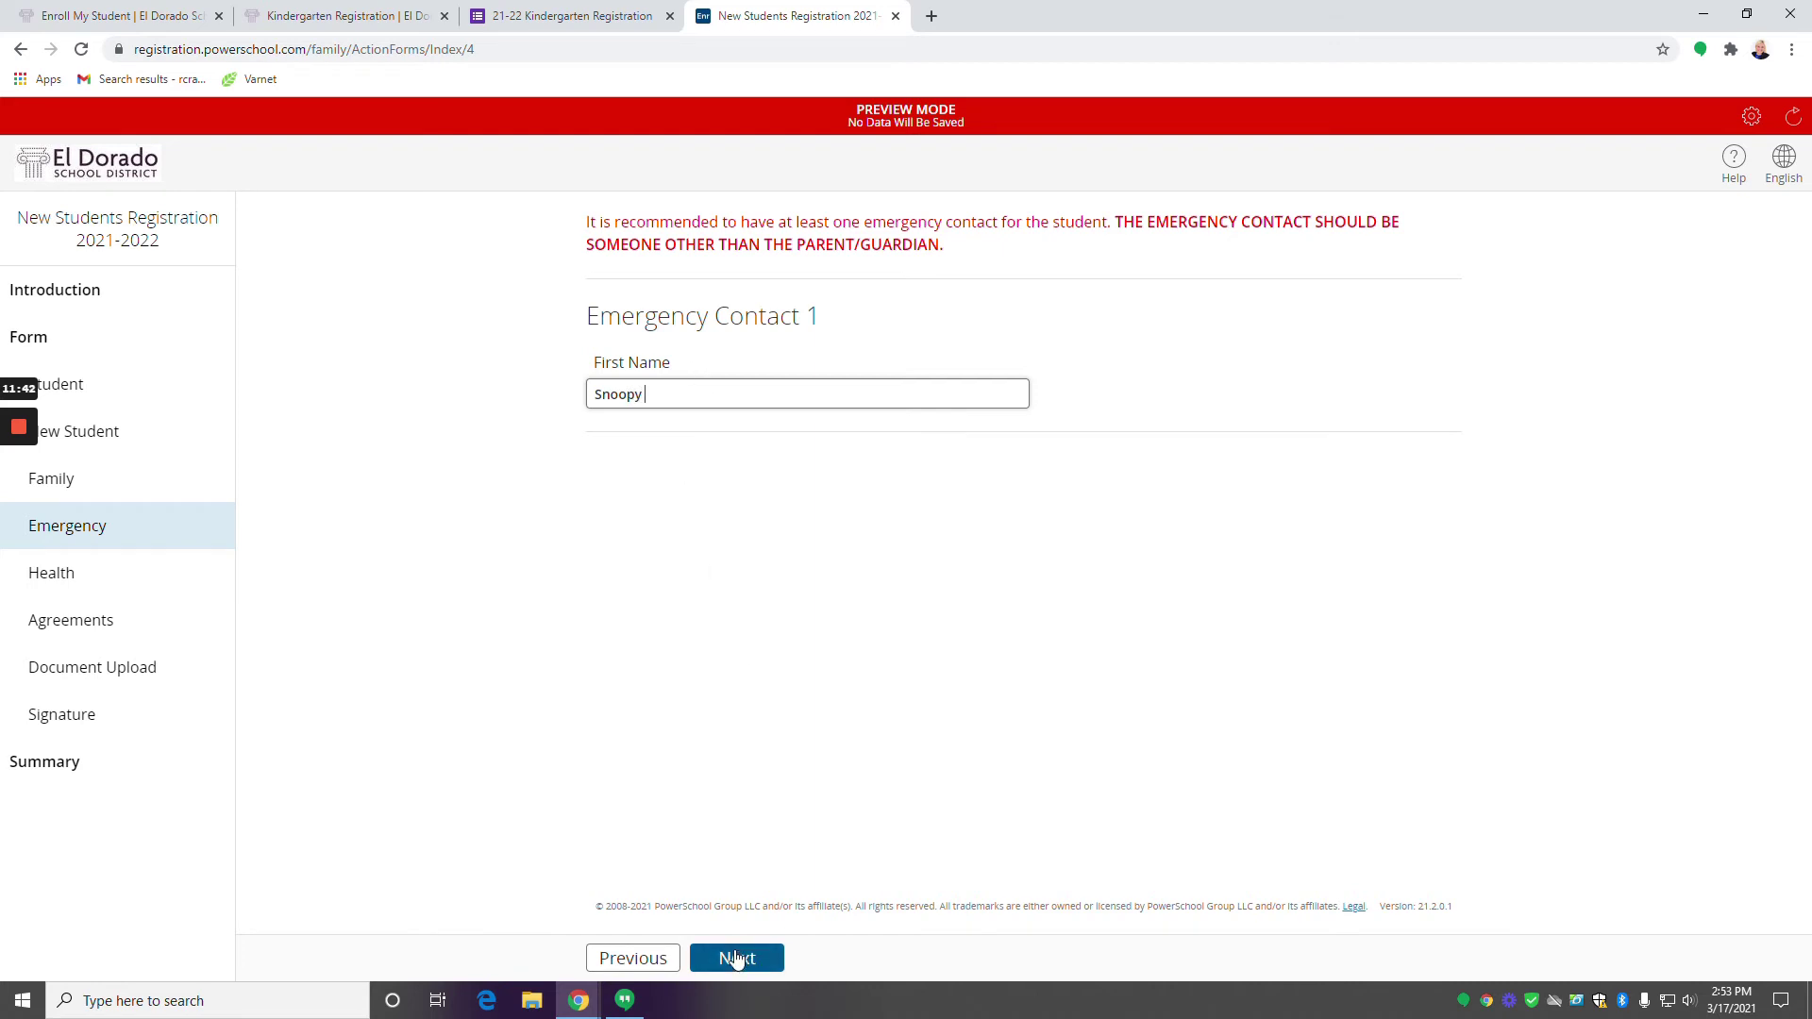
pyautogui.click(736, 958)
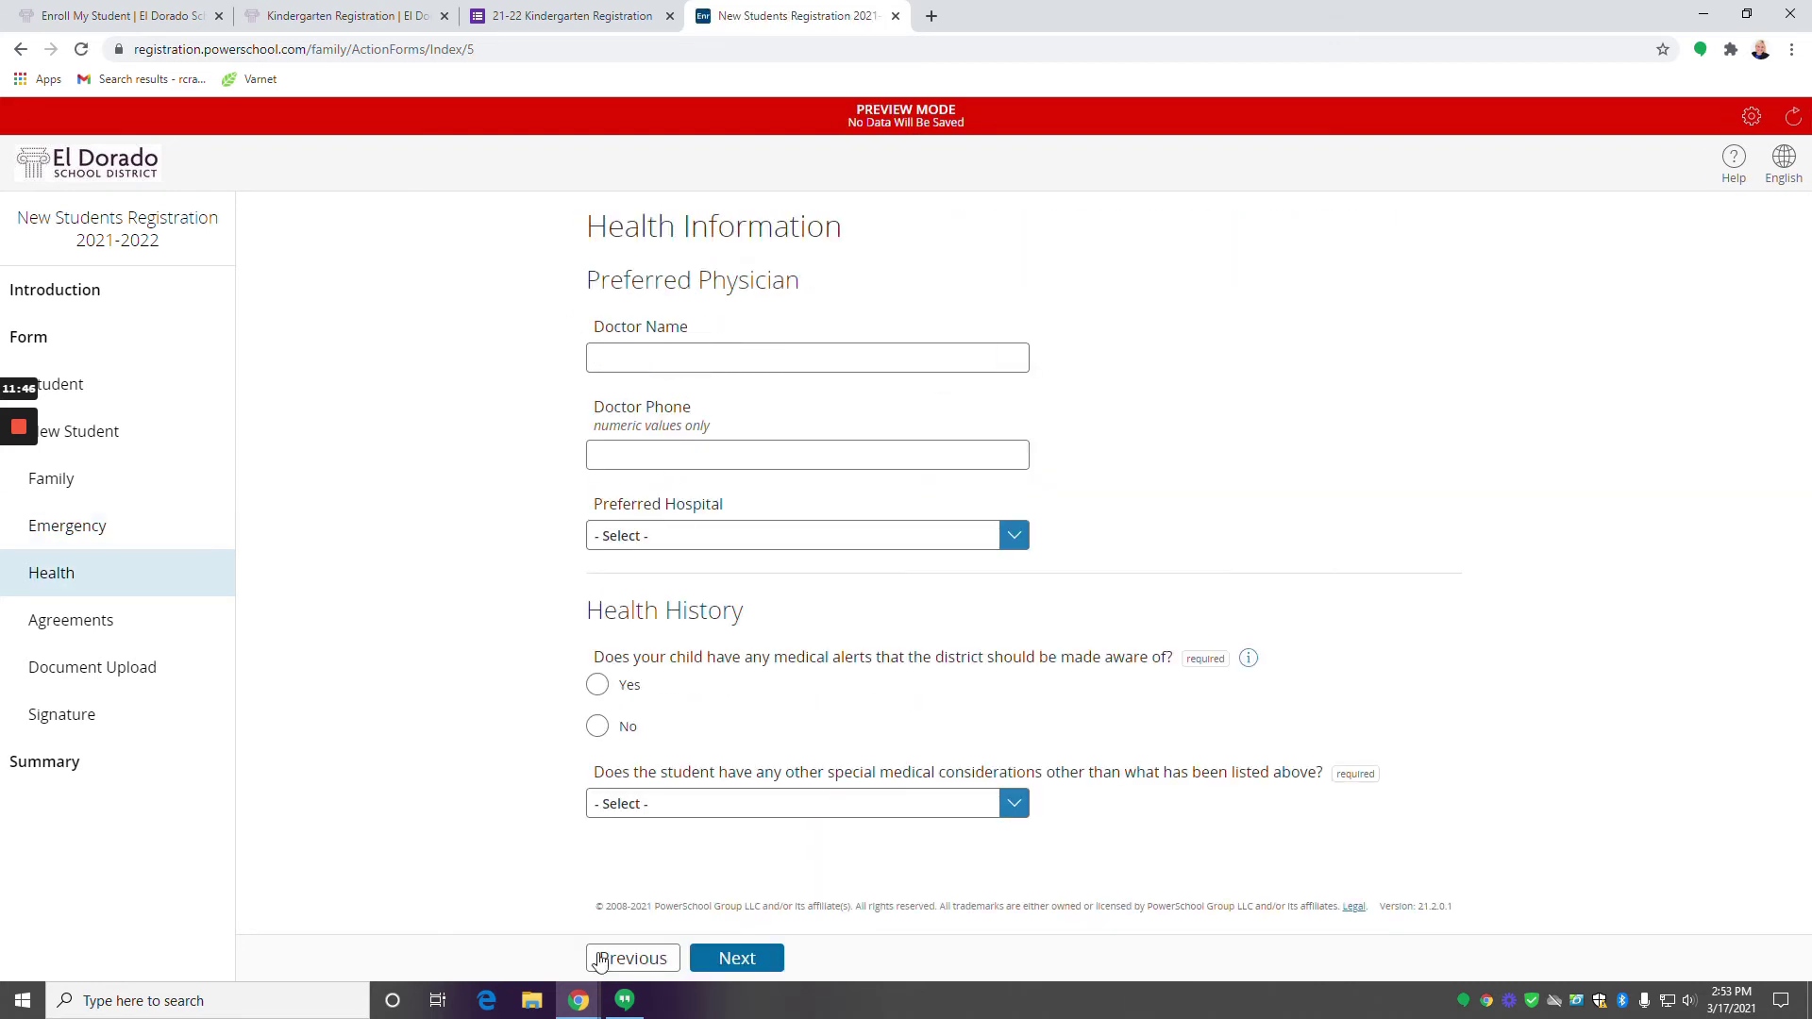
pyautogui.click(666, 968)
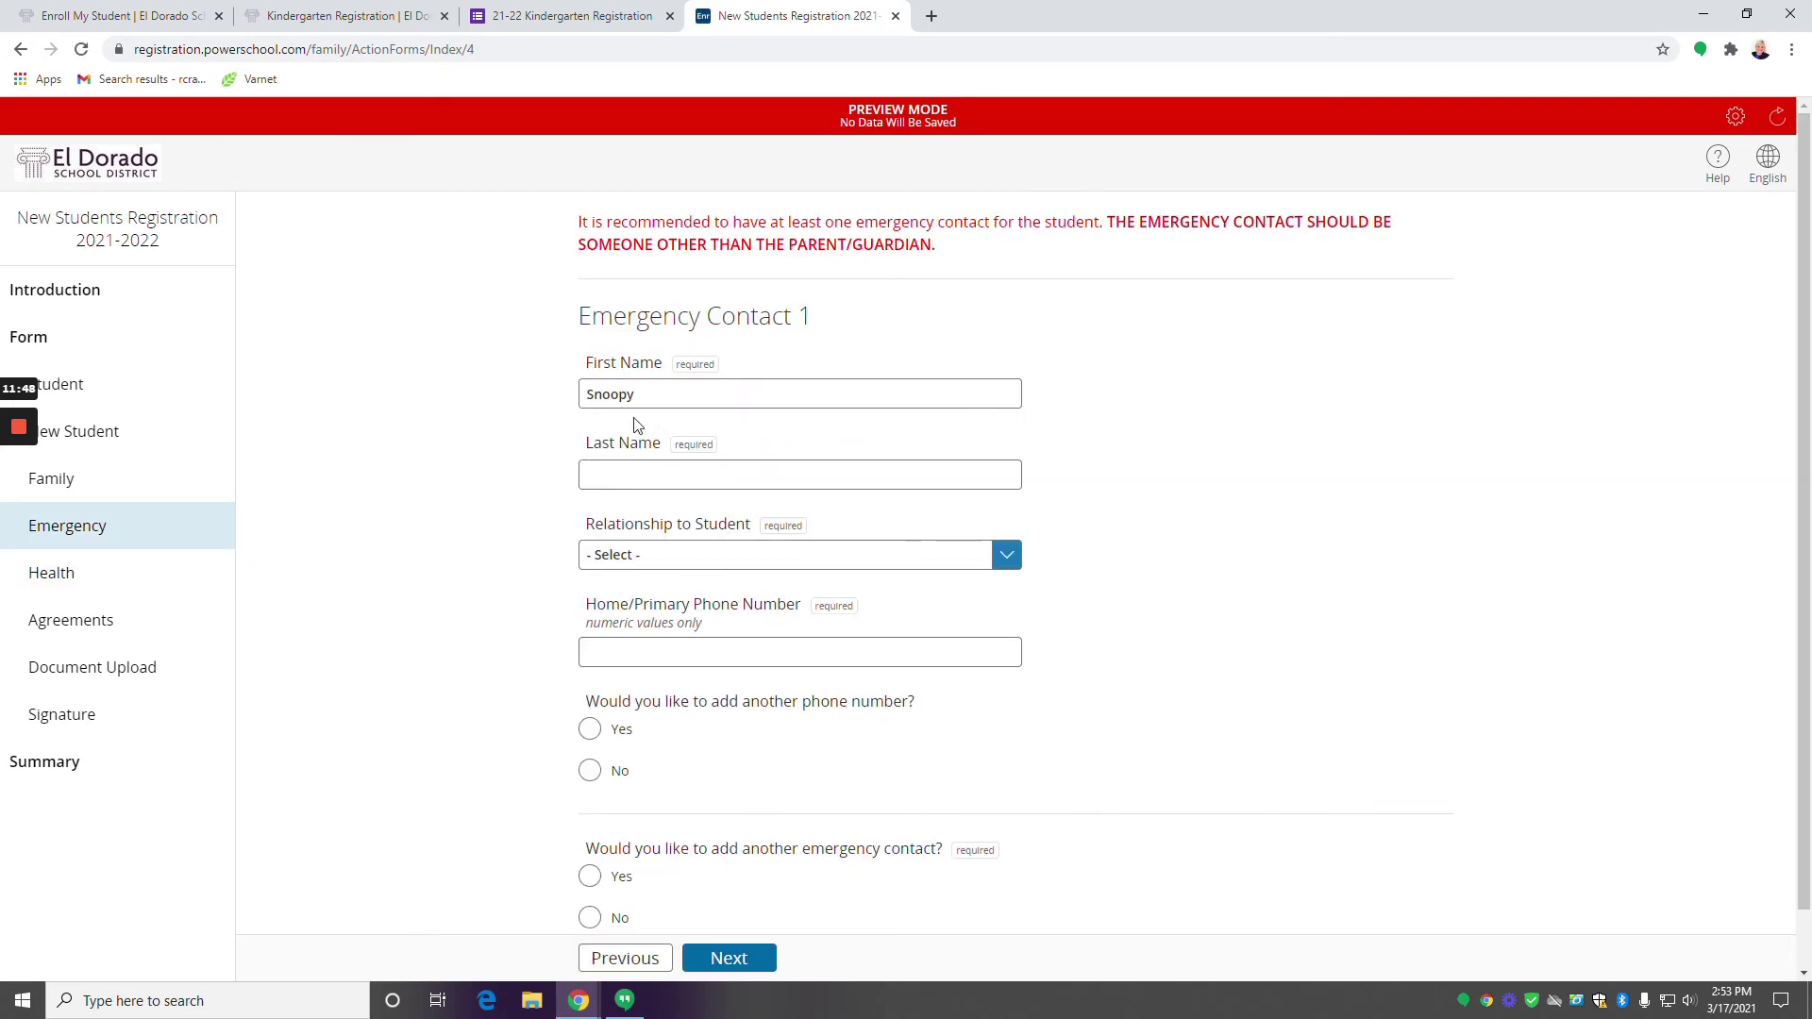
pyautogui.click(660, 474)
pyautogui.write('Brown')
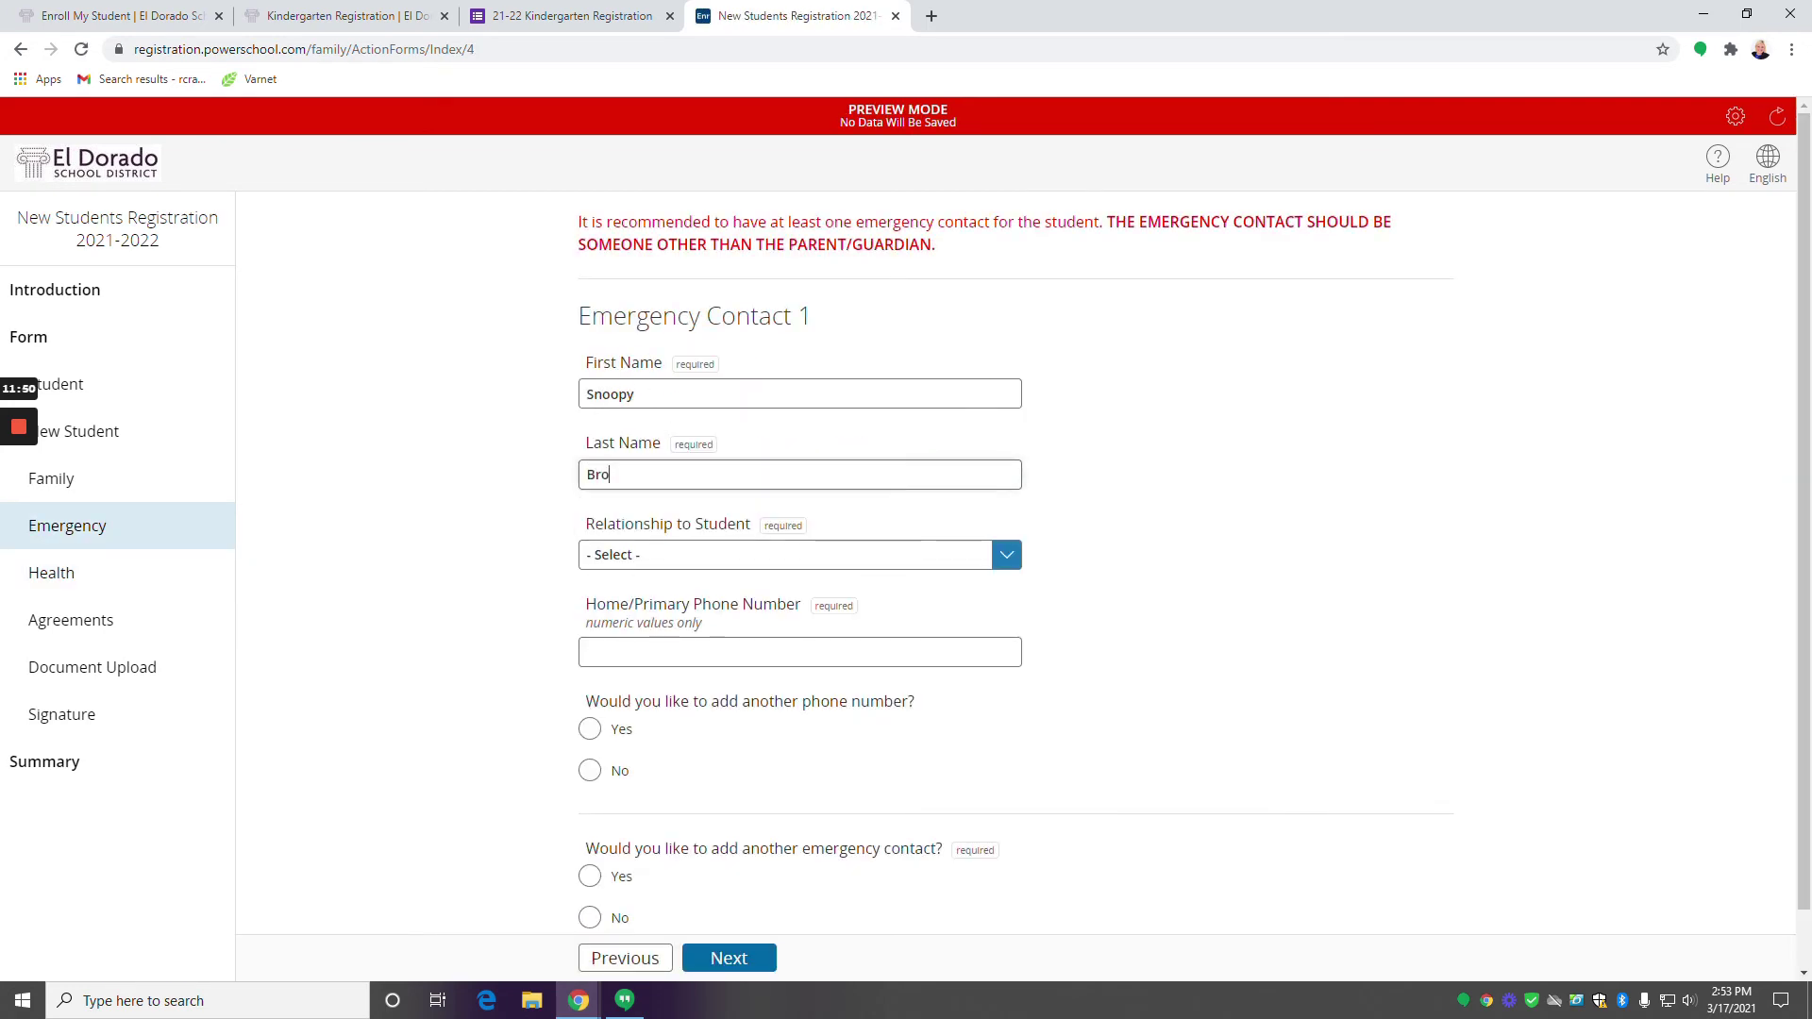
pyautogui.click(724, 556)
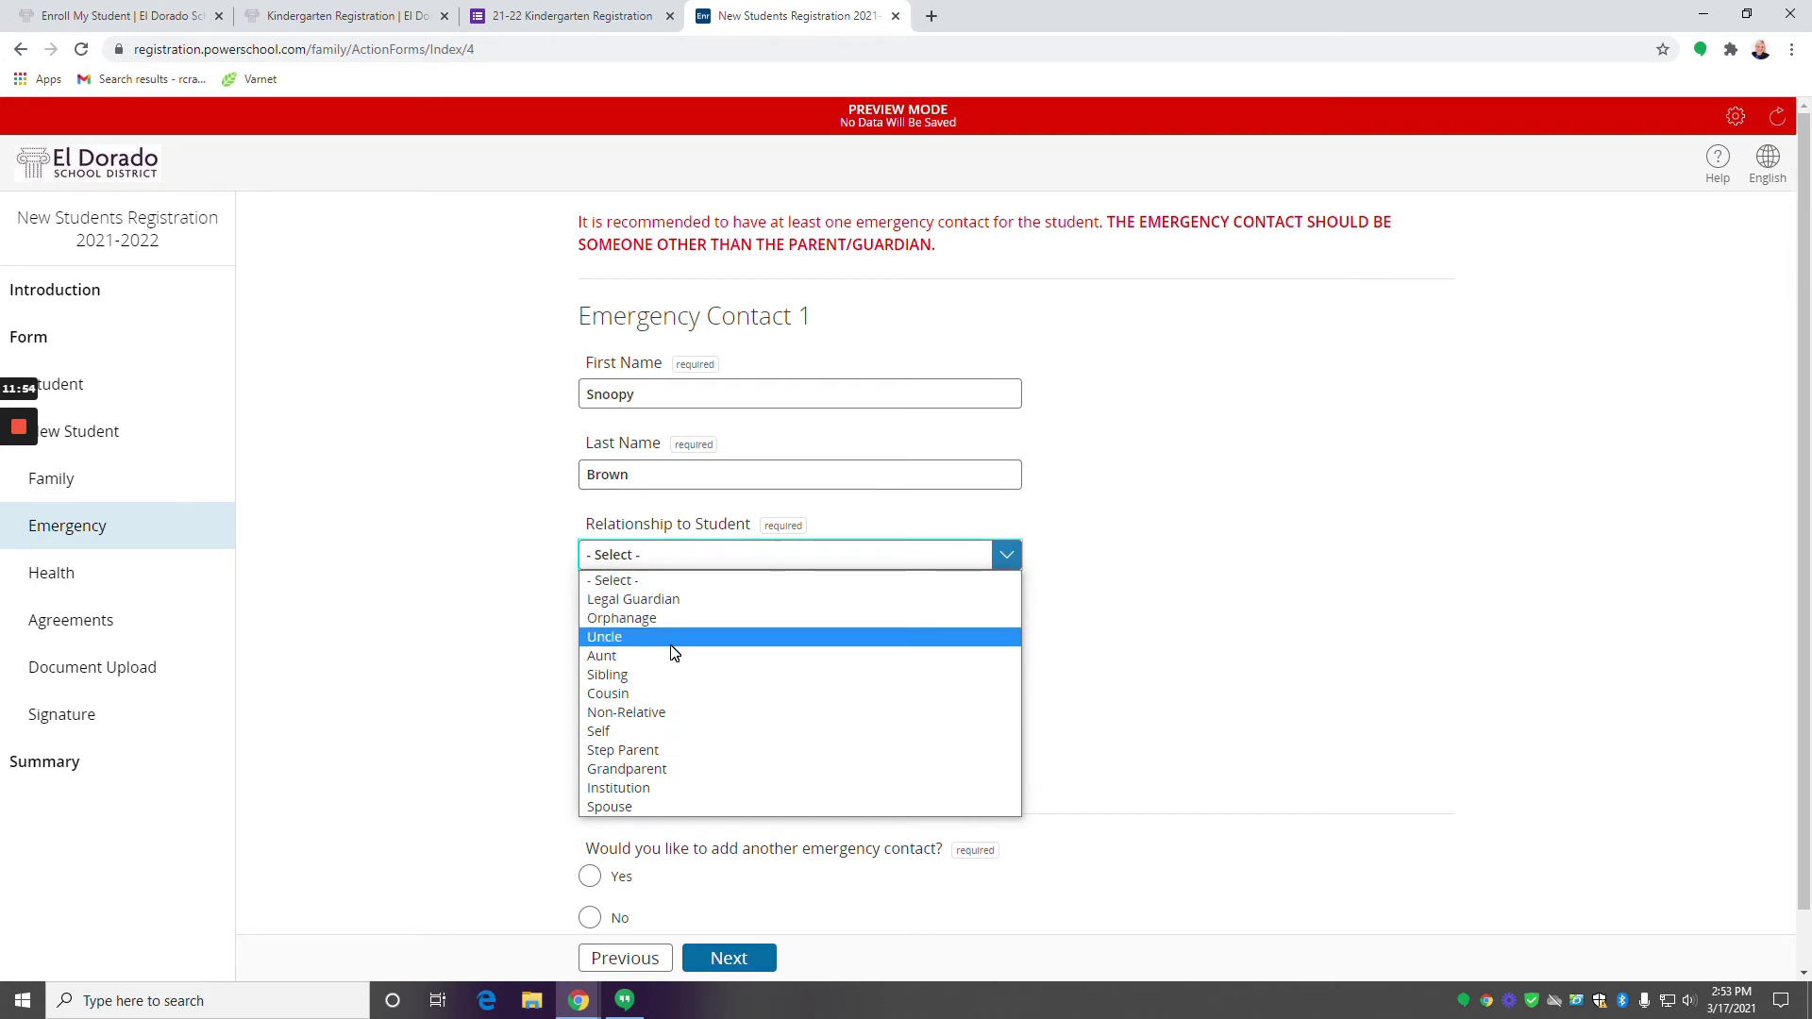
pyautogui.click(659, 714)
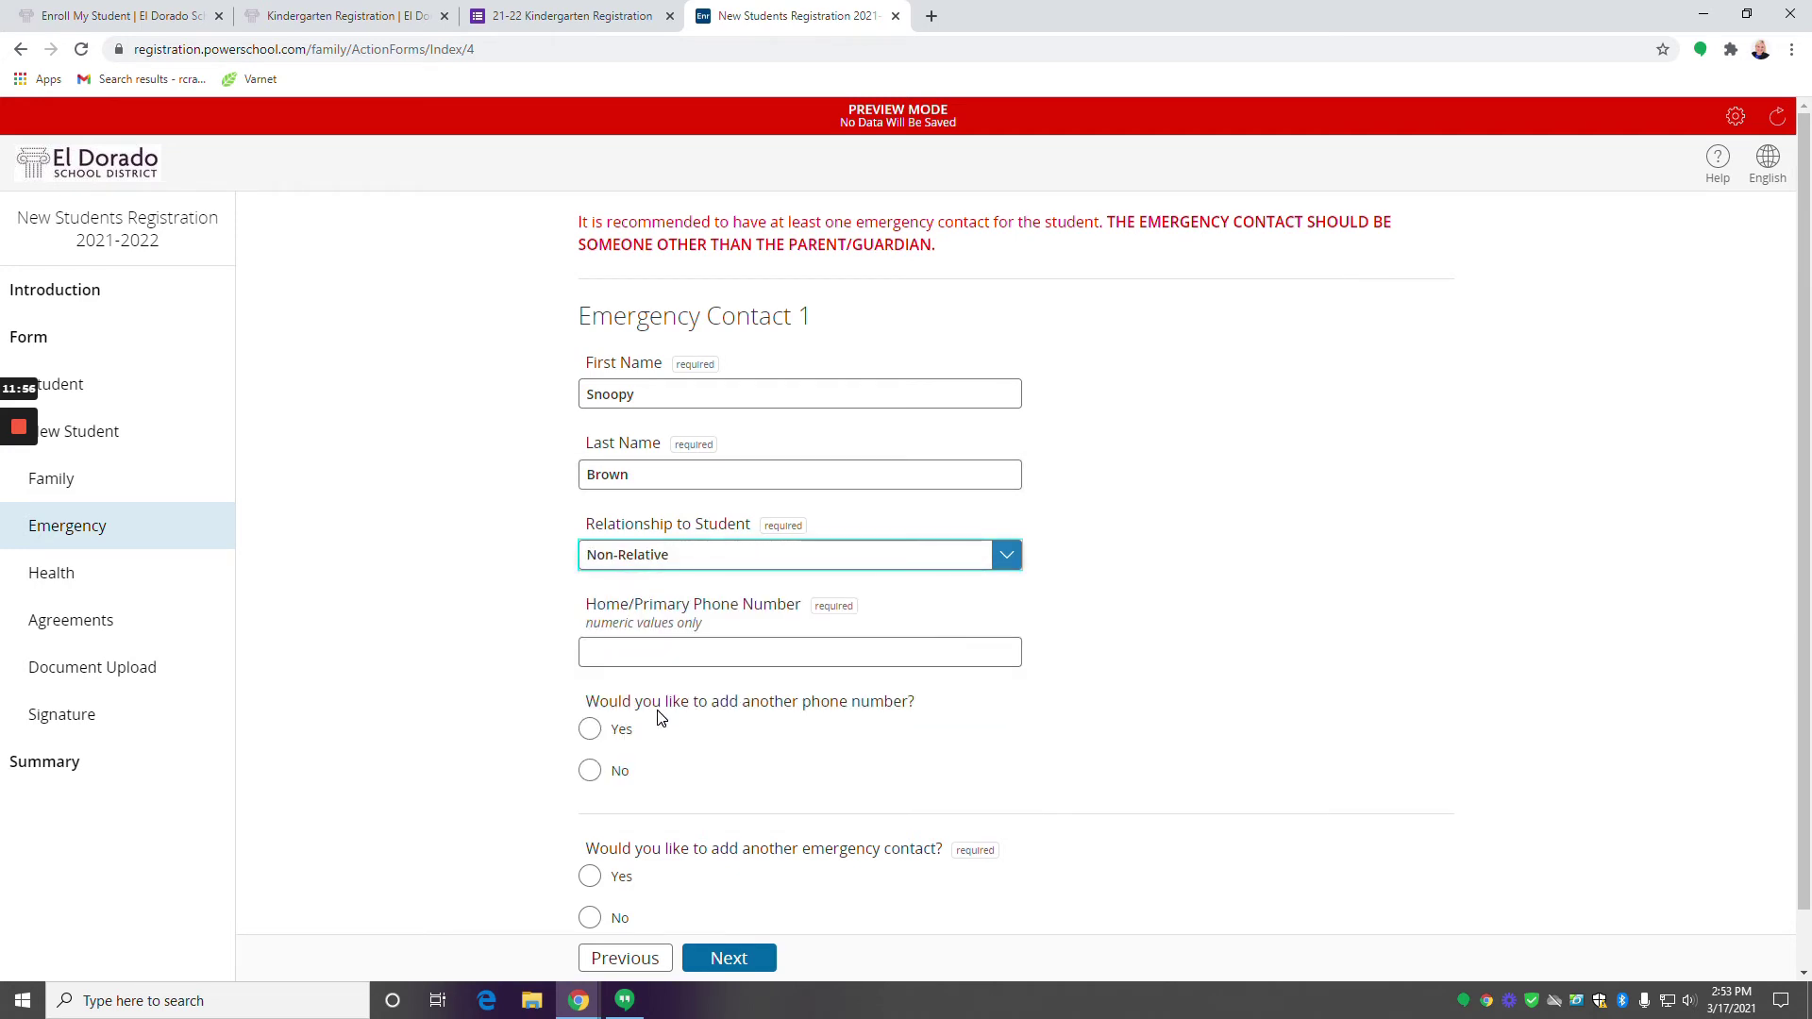
# Enter the contact's home phone, decline another emergency contact, and continue to Health Information.
pyautogui.click(800, 652)
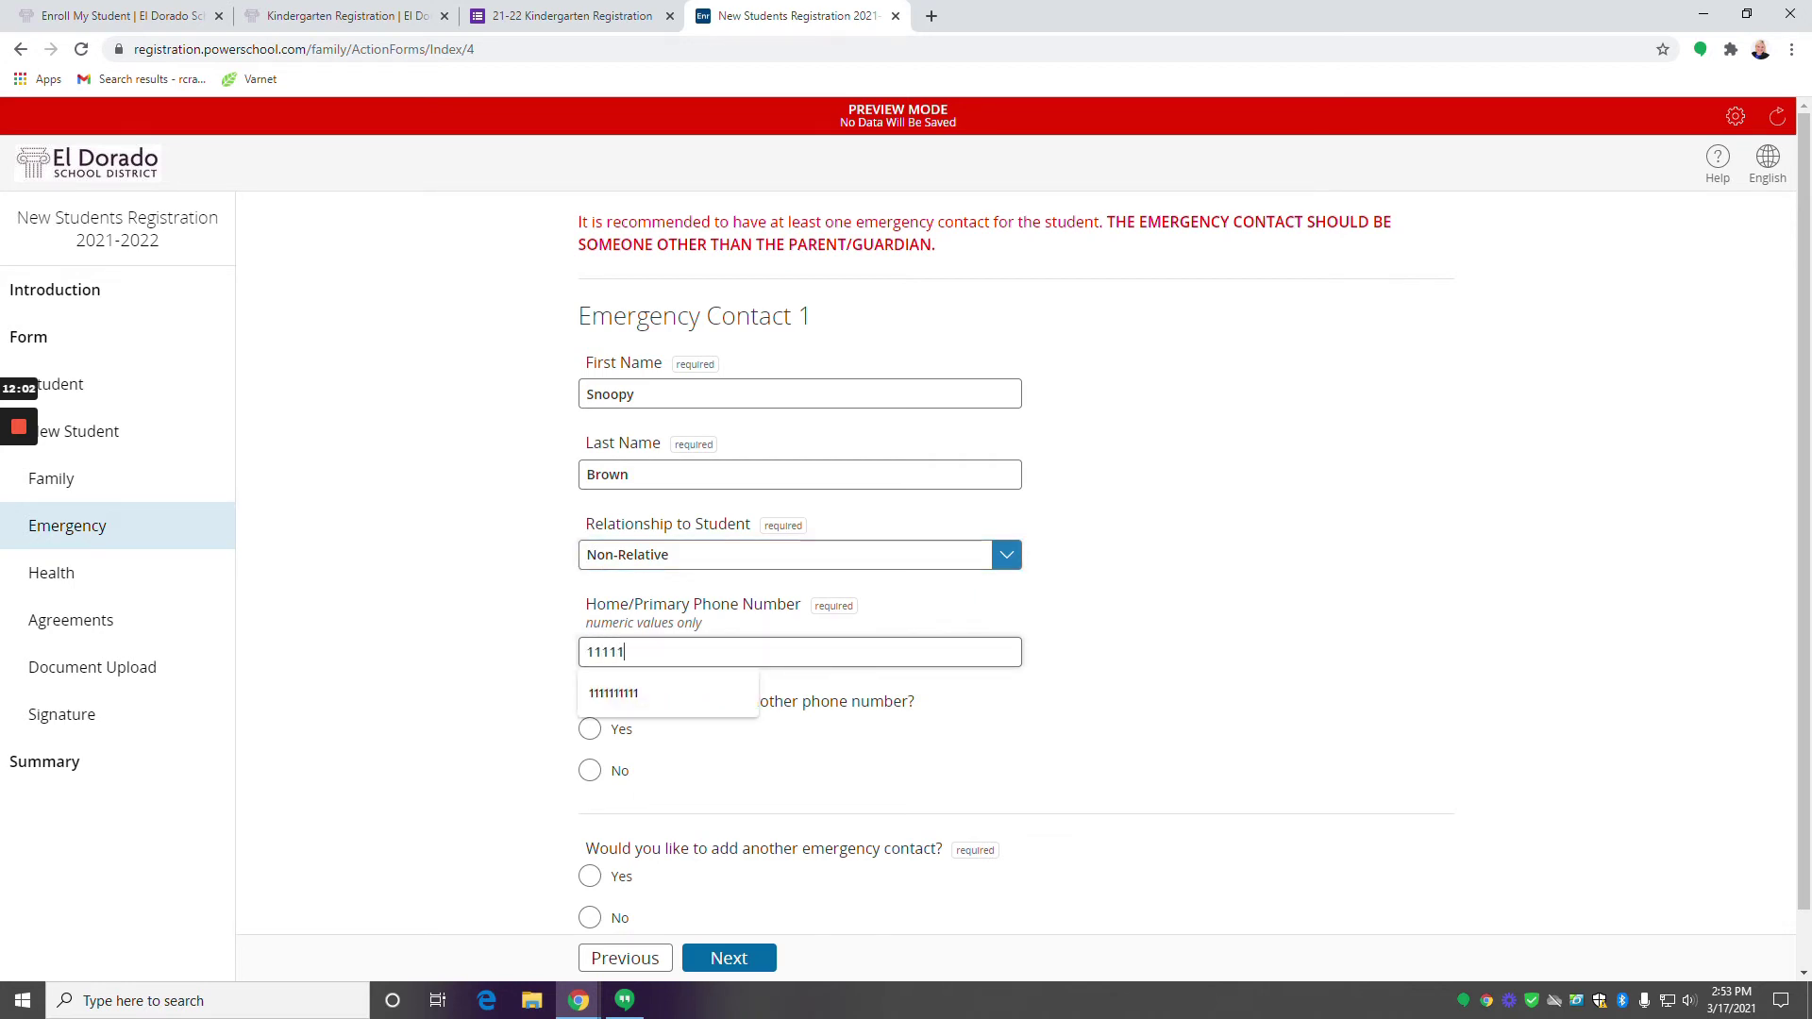
pyautogui.write('1111111111')
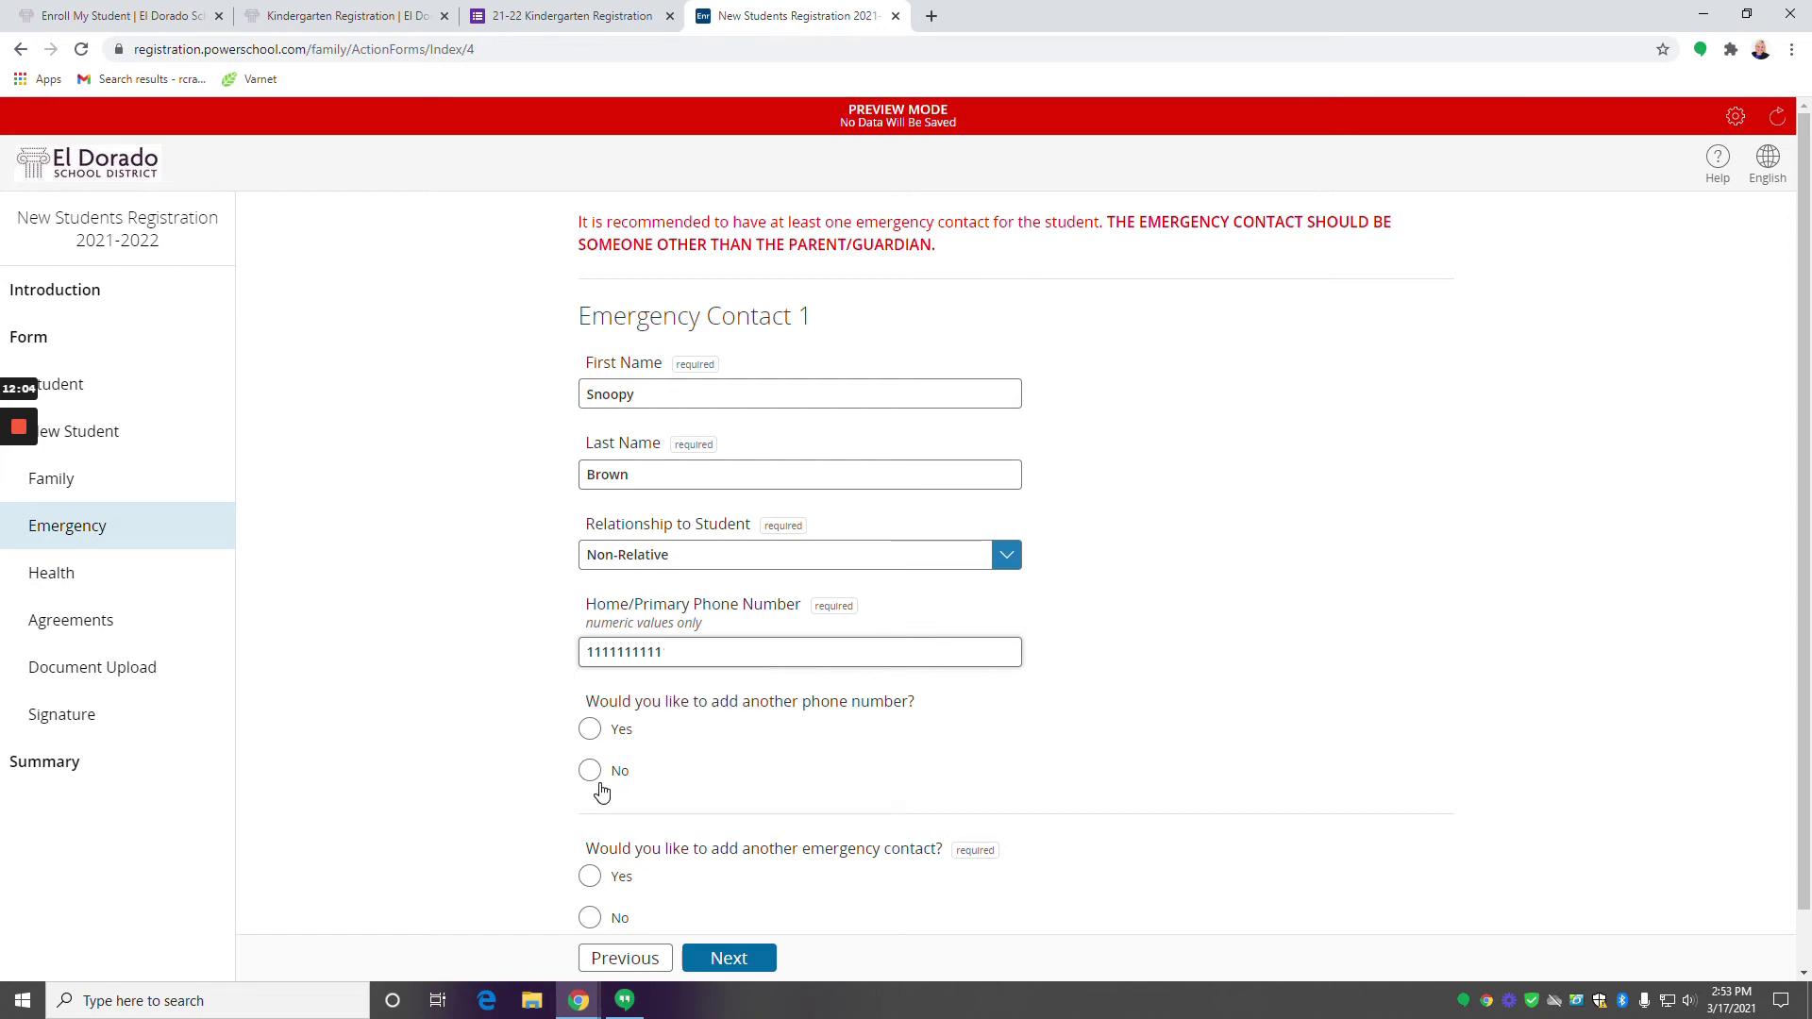
pyautogui.scroll(-1, 601, 793)
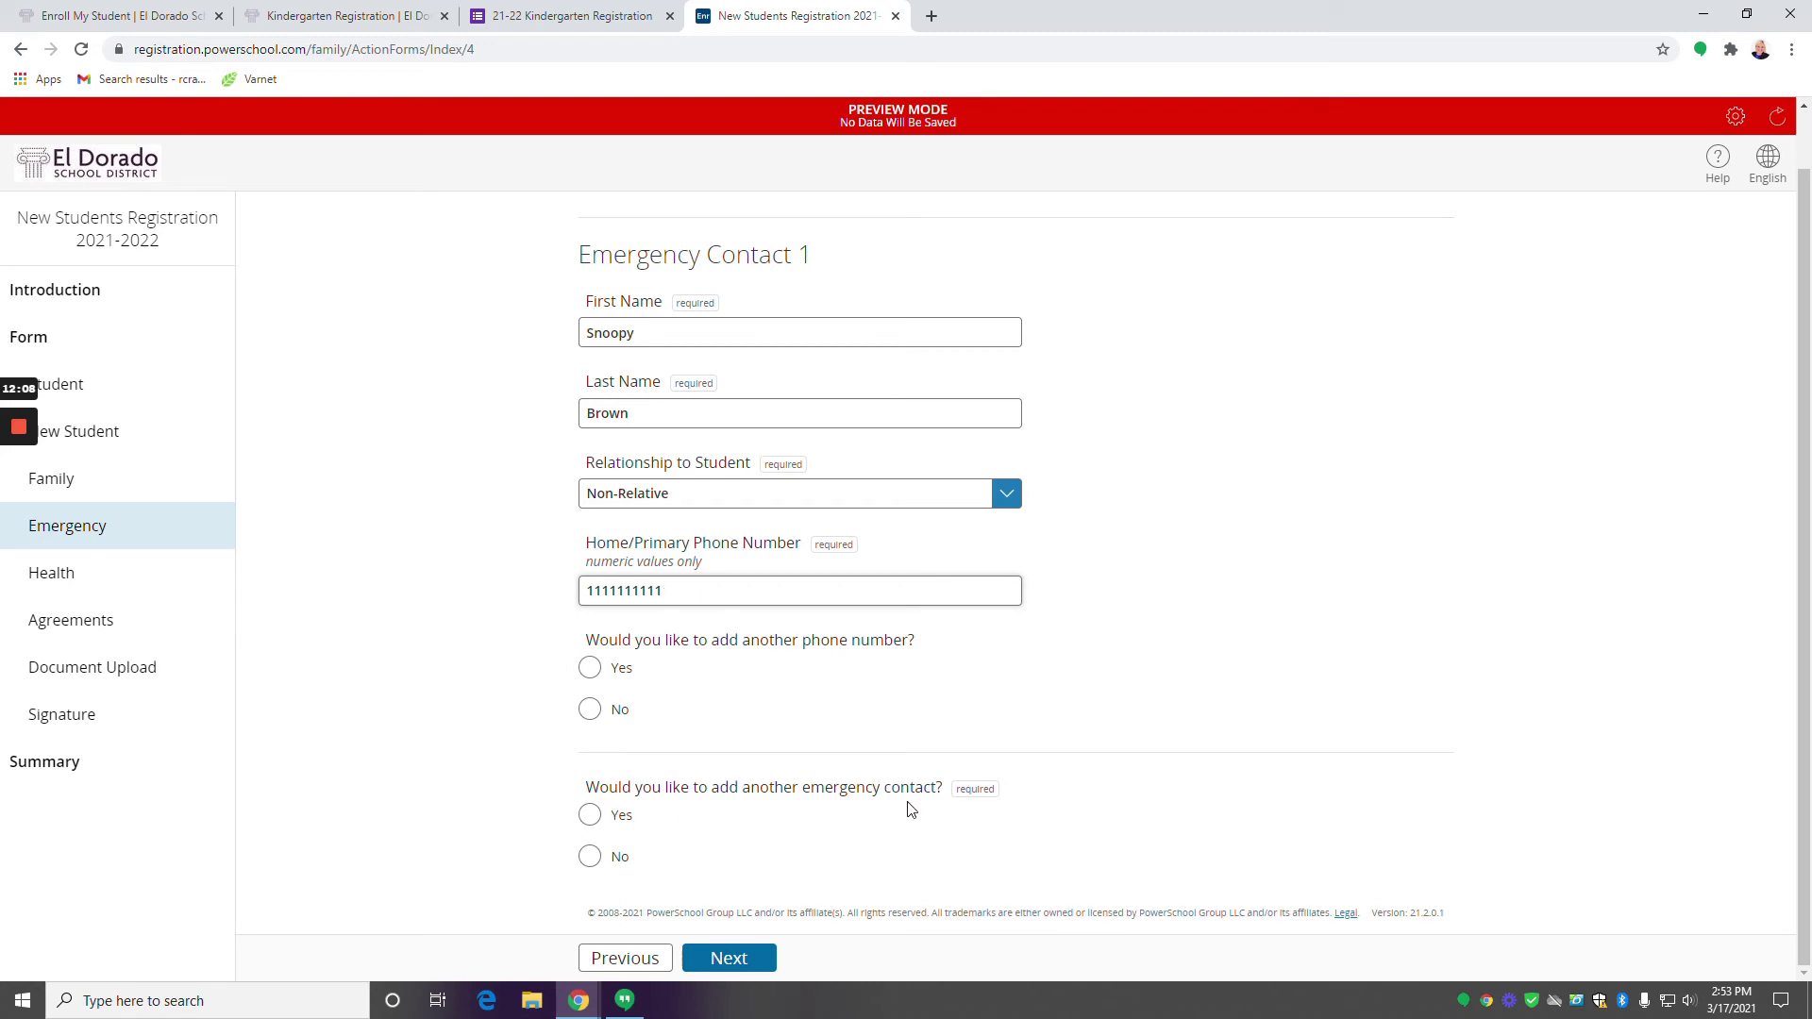
pyautogui.click(592, 856)
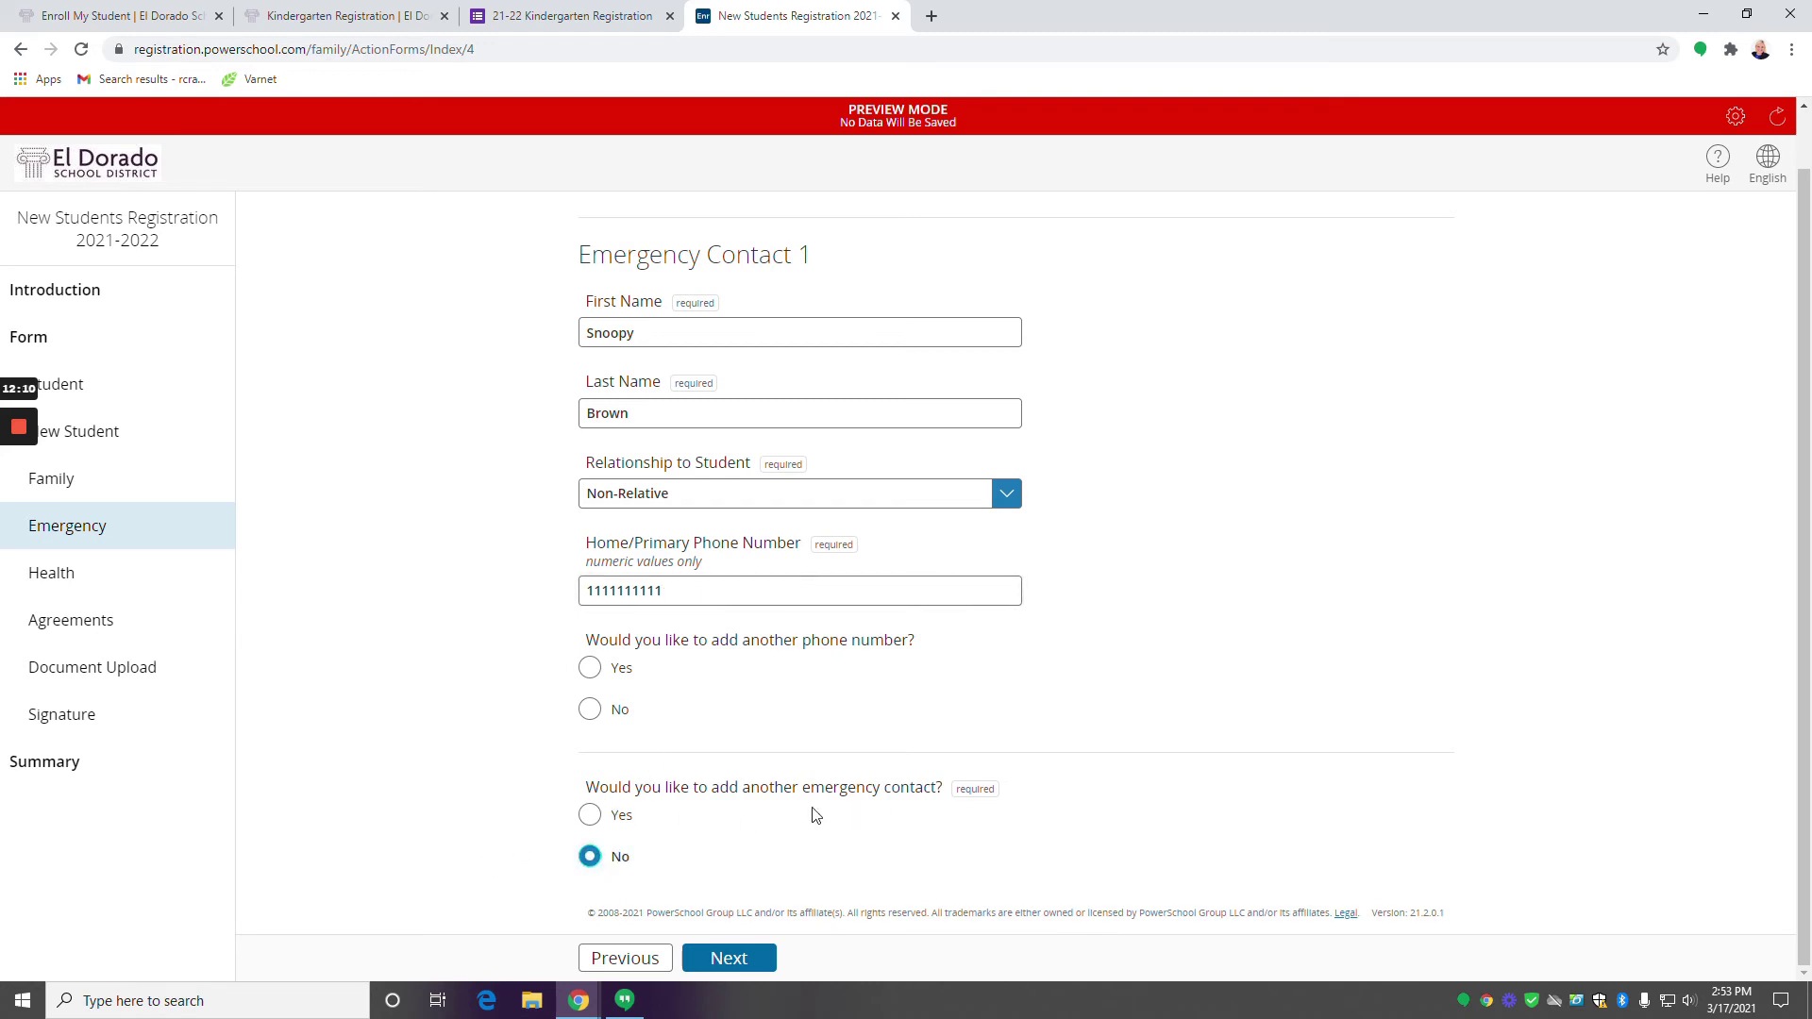
pyautogui.click(729, 959)
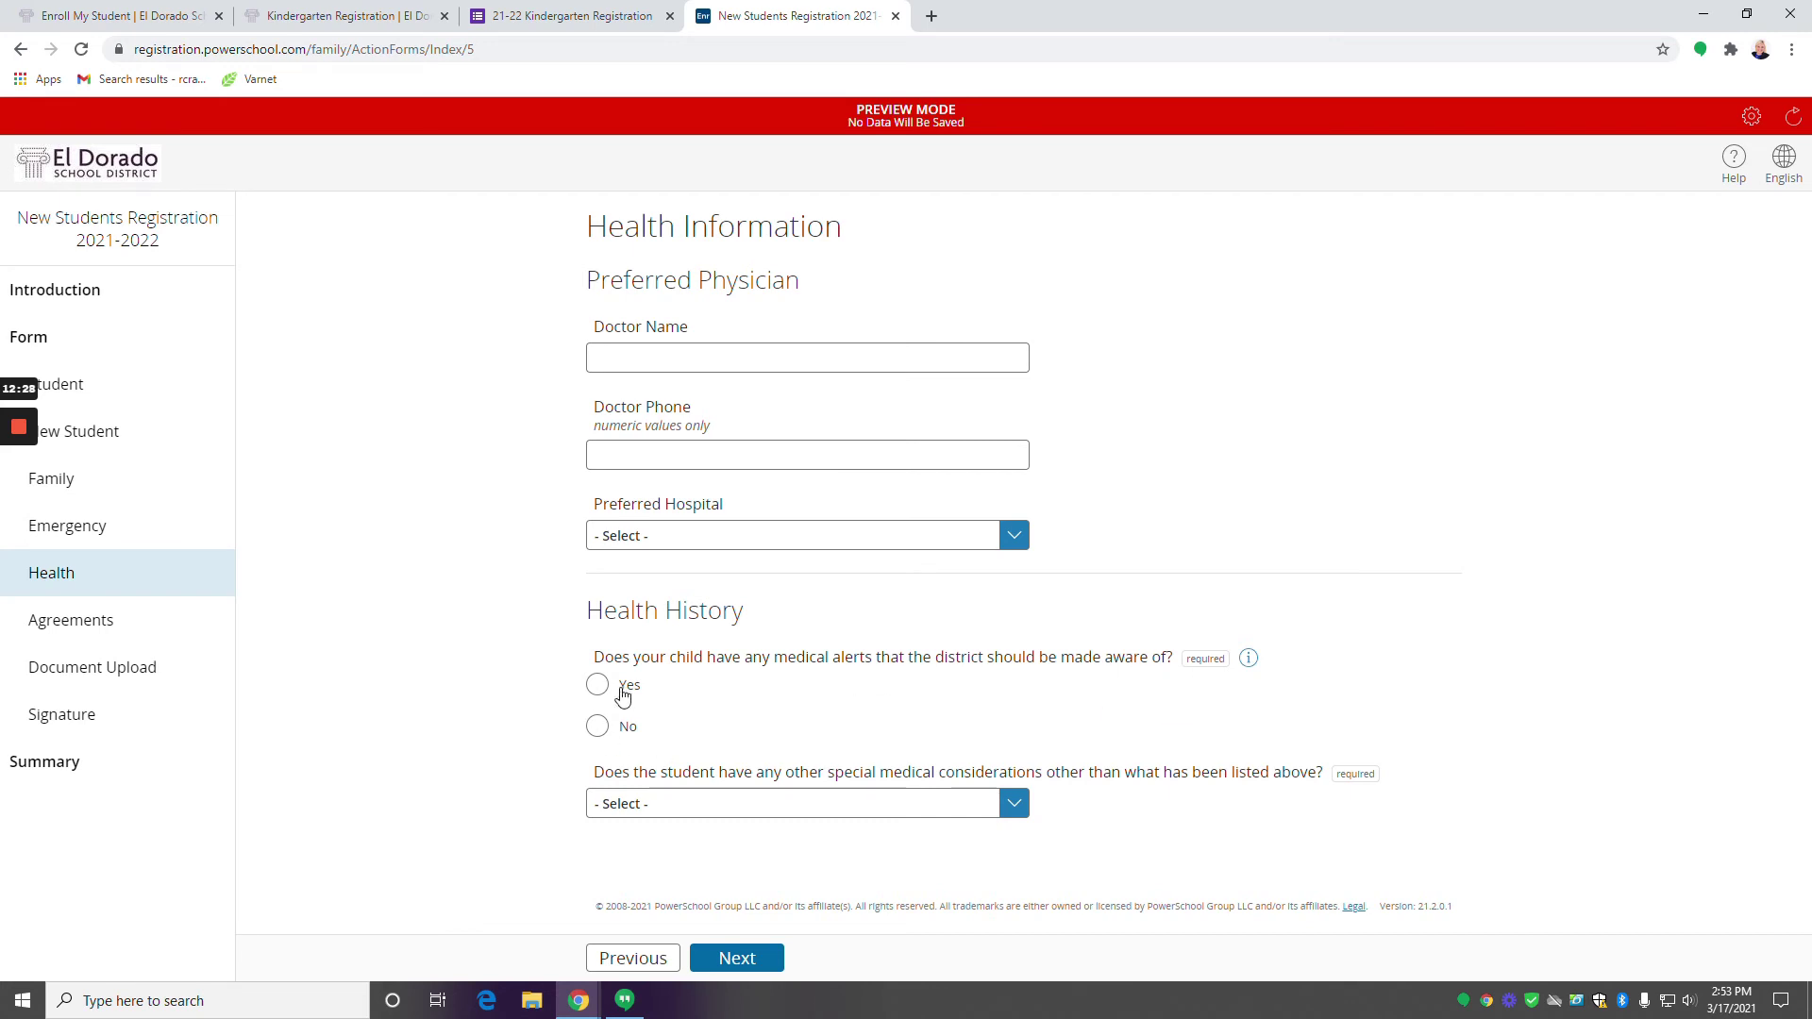
# Answer No to medical alerts and other special medical considerations, then continue to Agreements.
pyautogui.click(599, 729)
pyautogui.click(1015, 809)
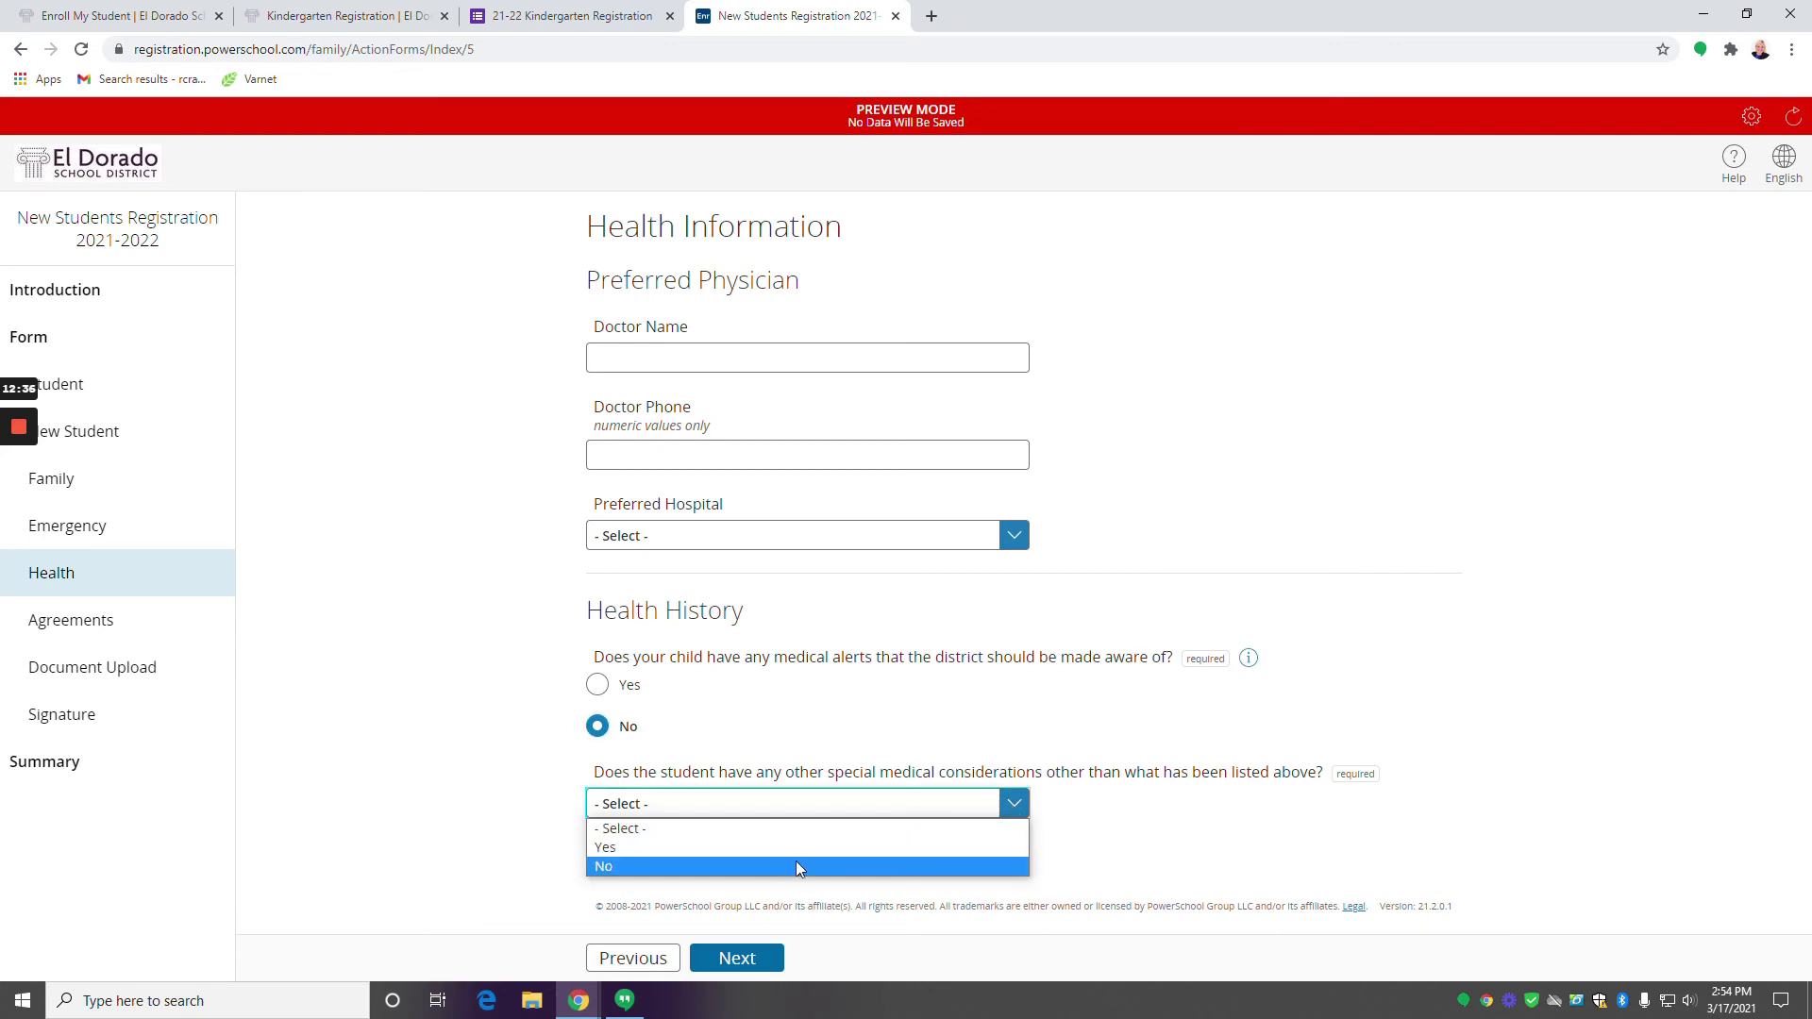
pyautogui.click(796, 863)
pyautogui.click(734, 959)
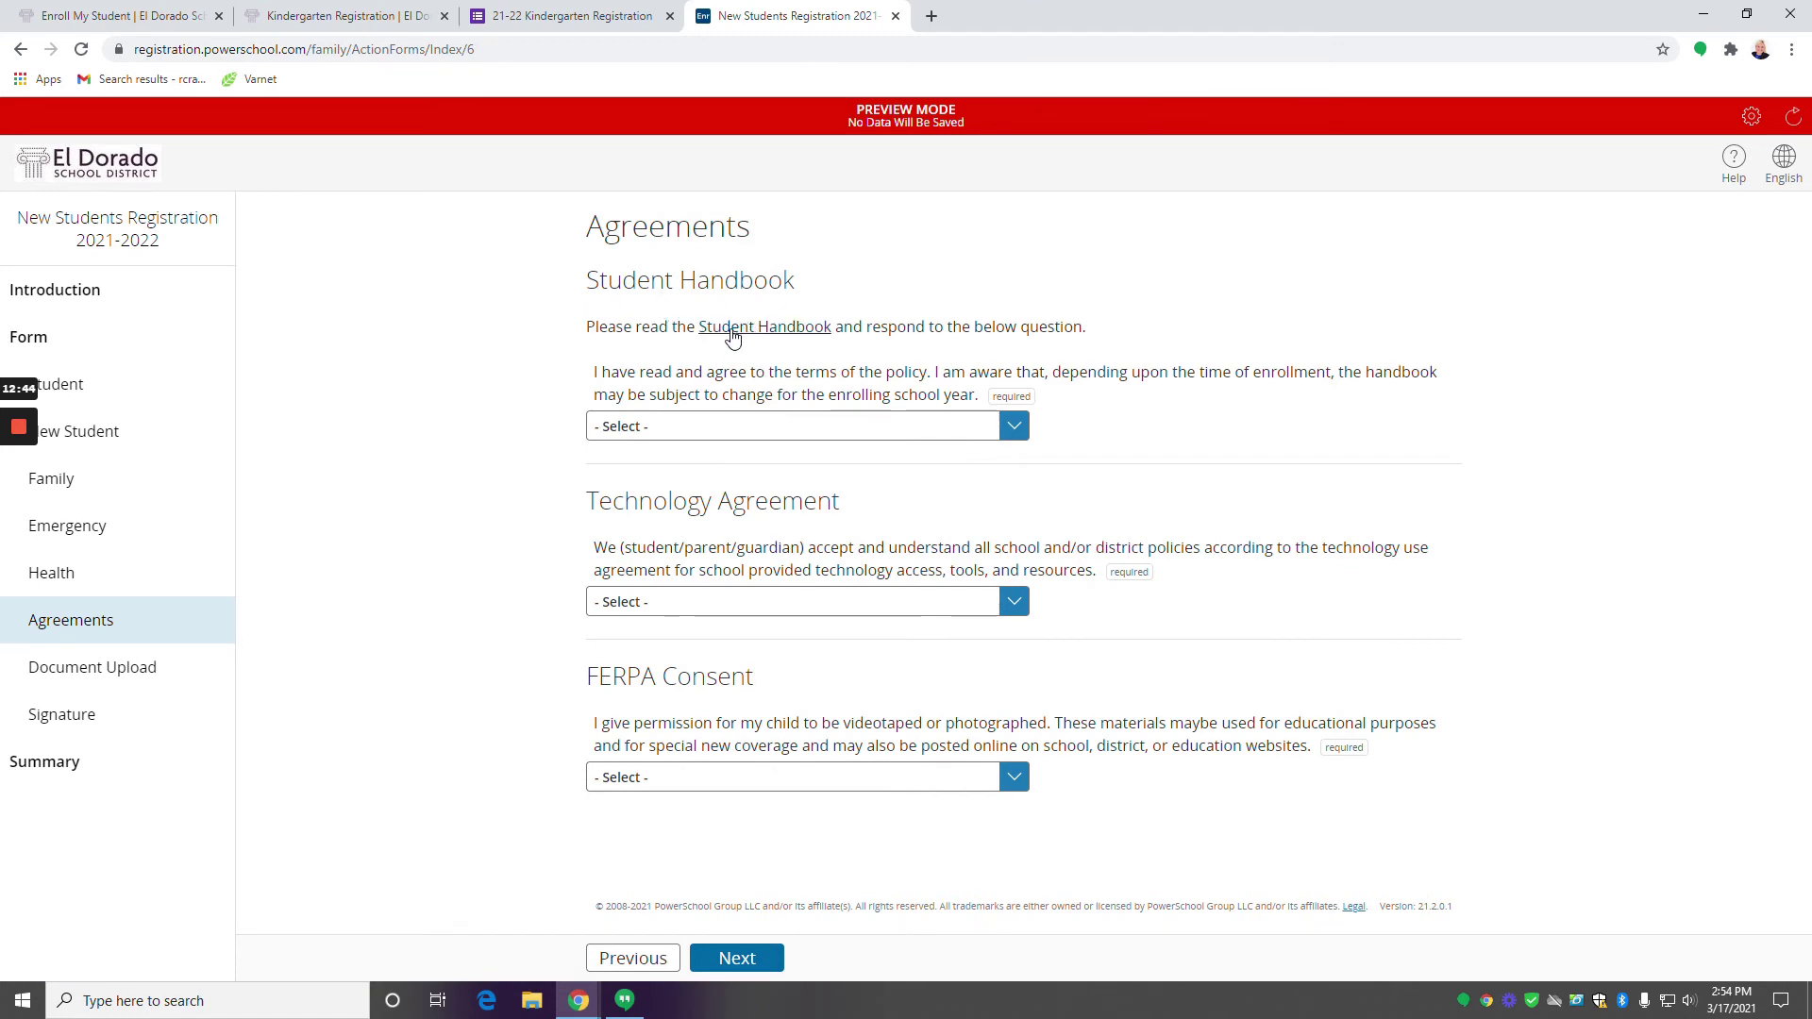
# Open the 2020-2021 Student Handbook in a new tab, skim it, and return to the registration tab.
pyautogui.click(780, 333)
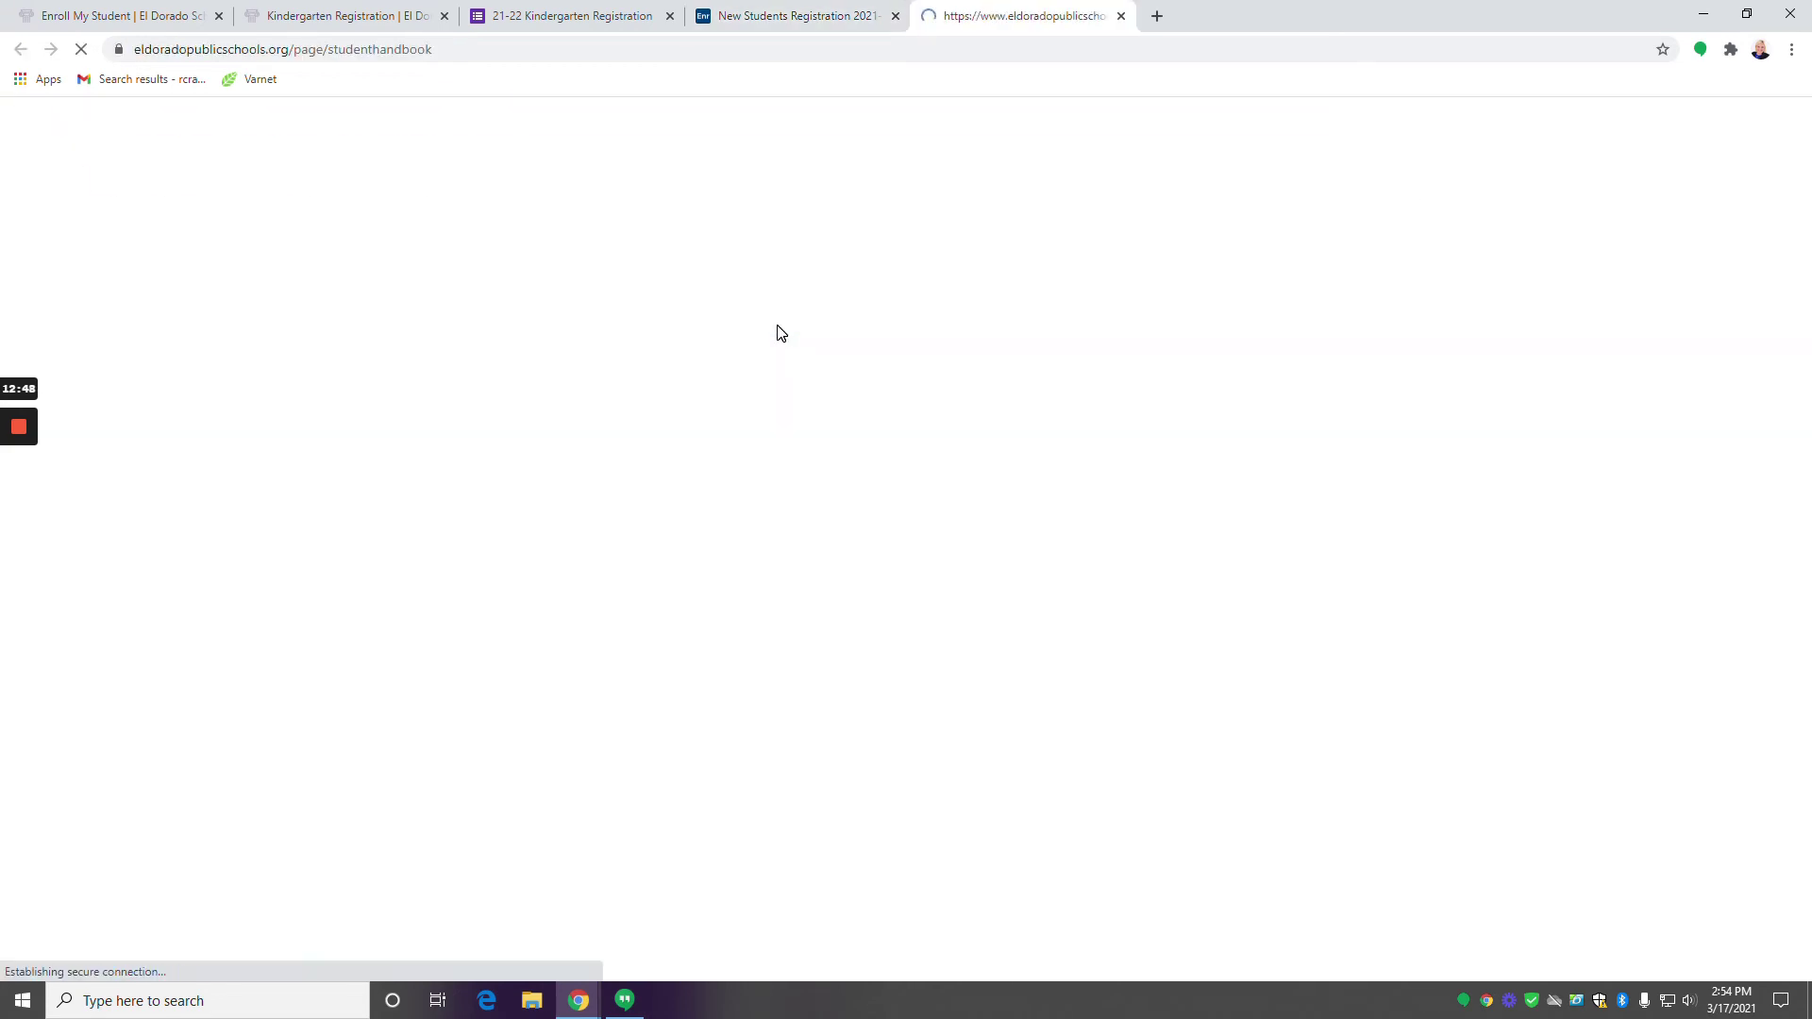
pyautogui.scroll(-10, 836, 404)
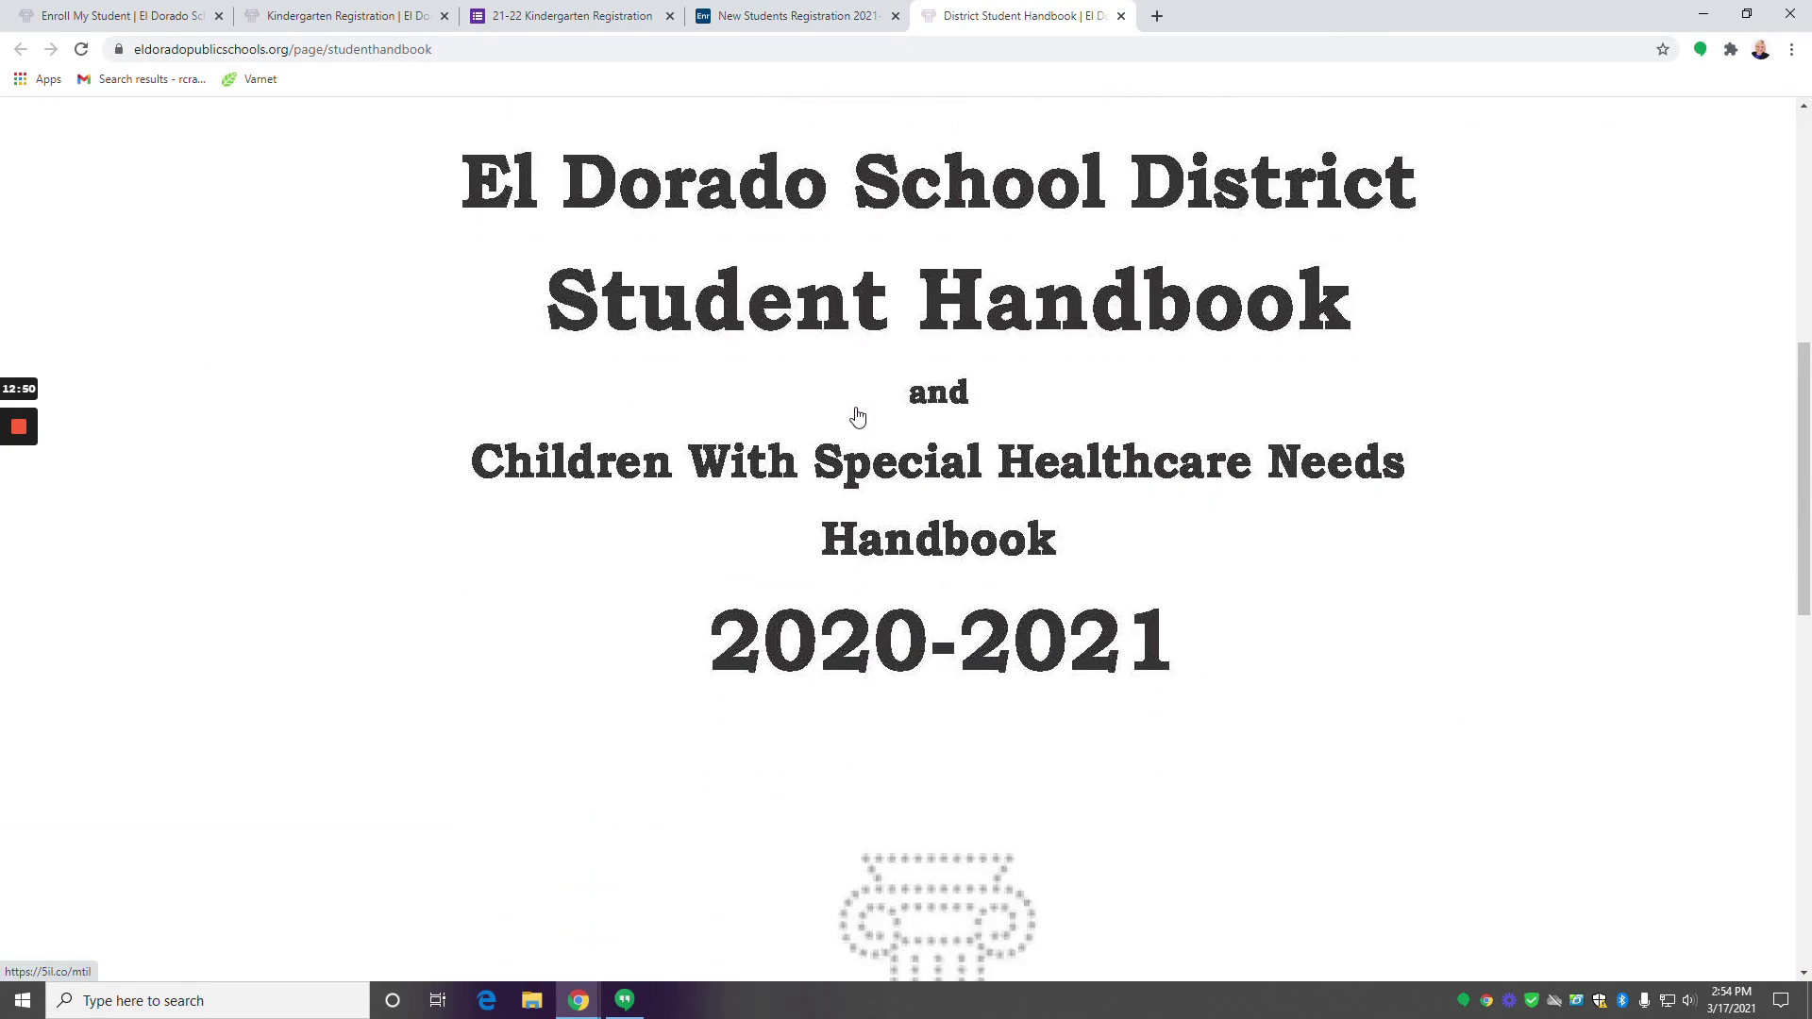
pyautogui.scroll(-8, 857, 412)
pyautogui.scroll(7, 854, 408)
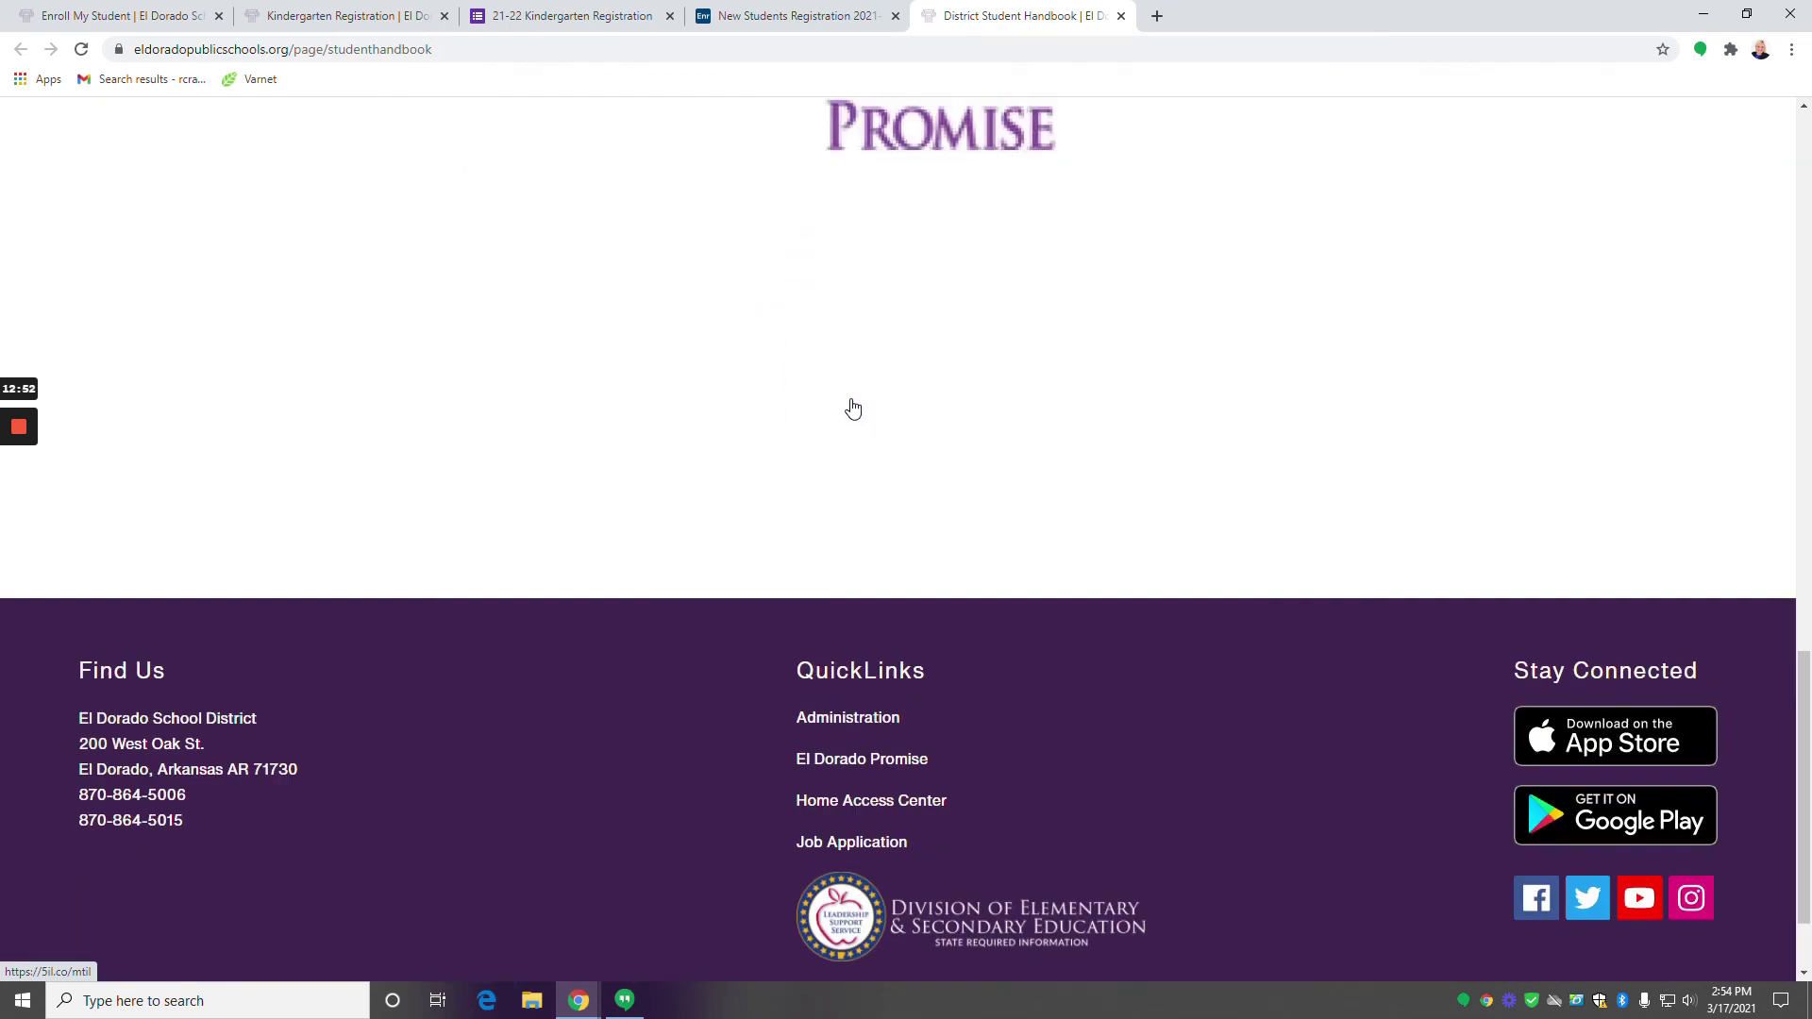
pyautogui.scroll(4, 854, 408)
pyautogui.click(797, 15)
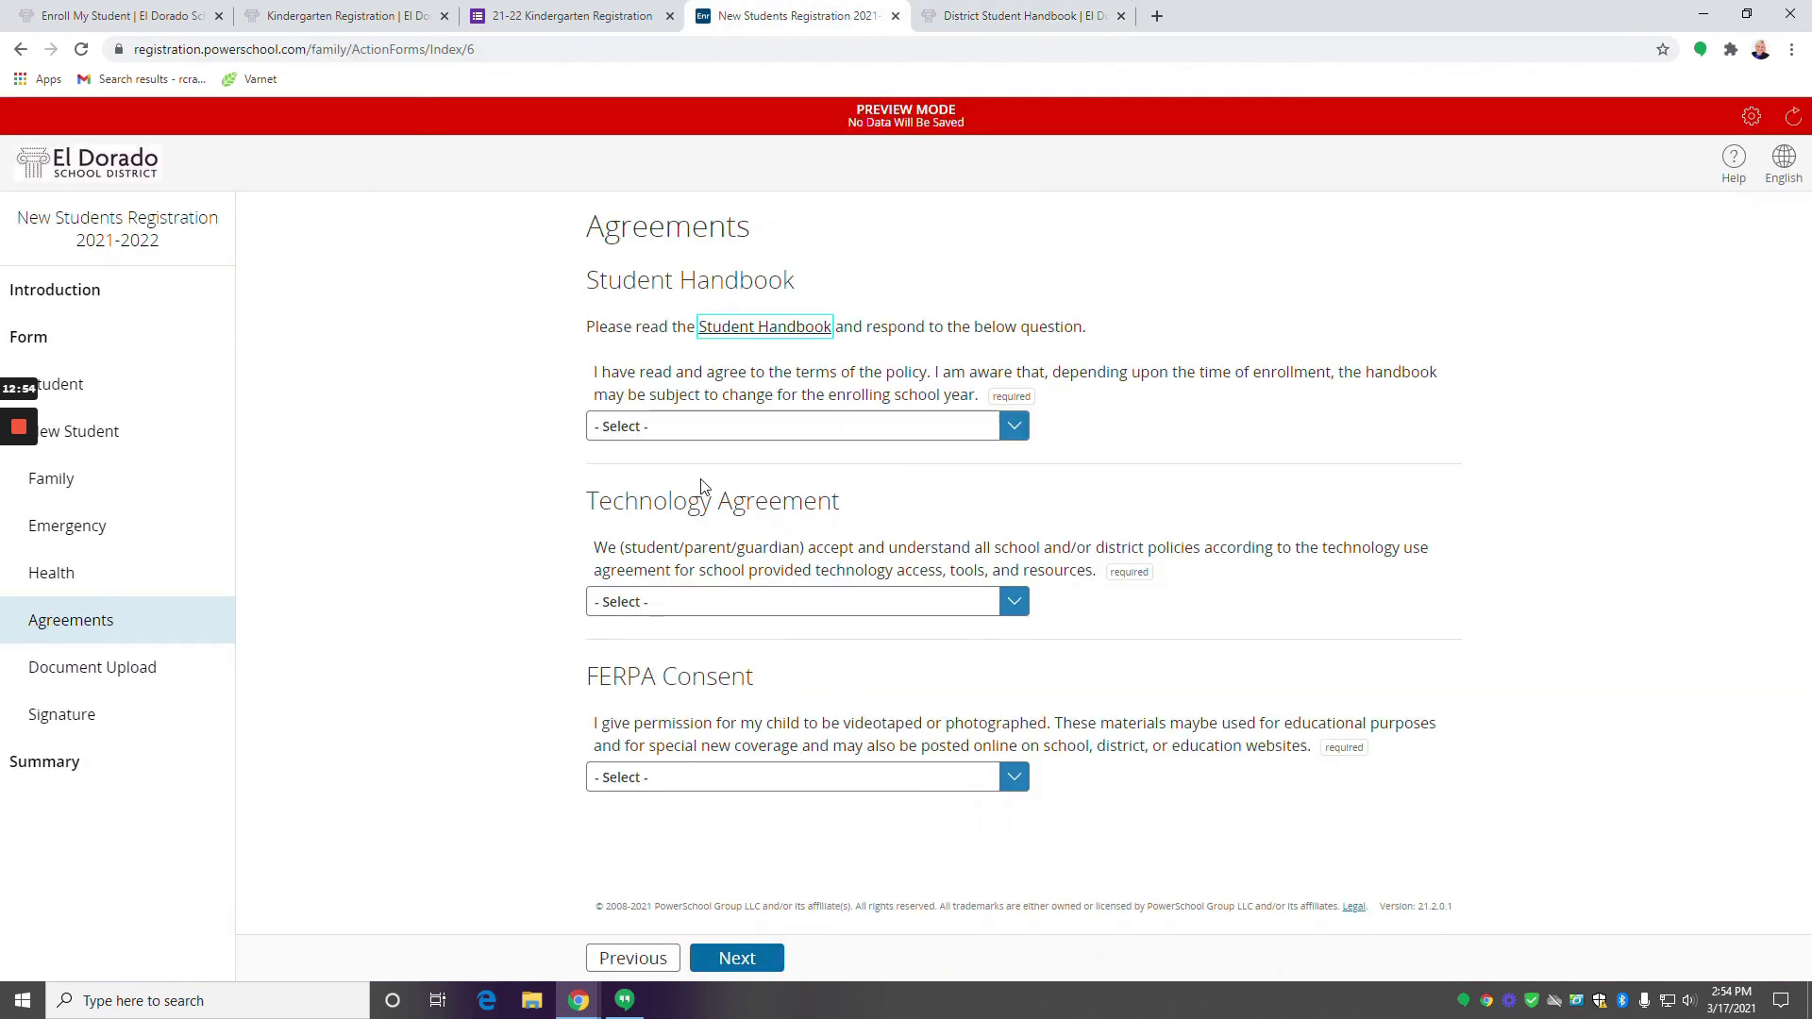
# Answer Yes for Student Handbook, Technology Agreement and FERPA Consent, then continue to Document Upload.
pyautogui.click(716, 429)
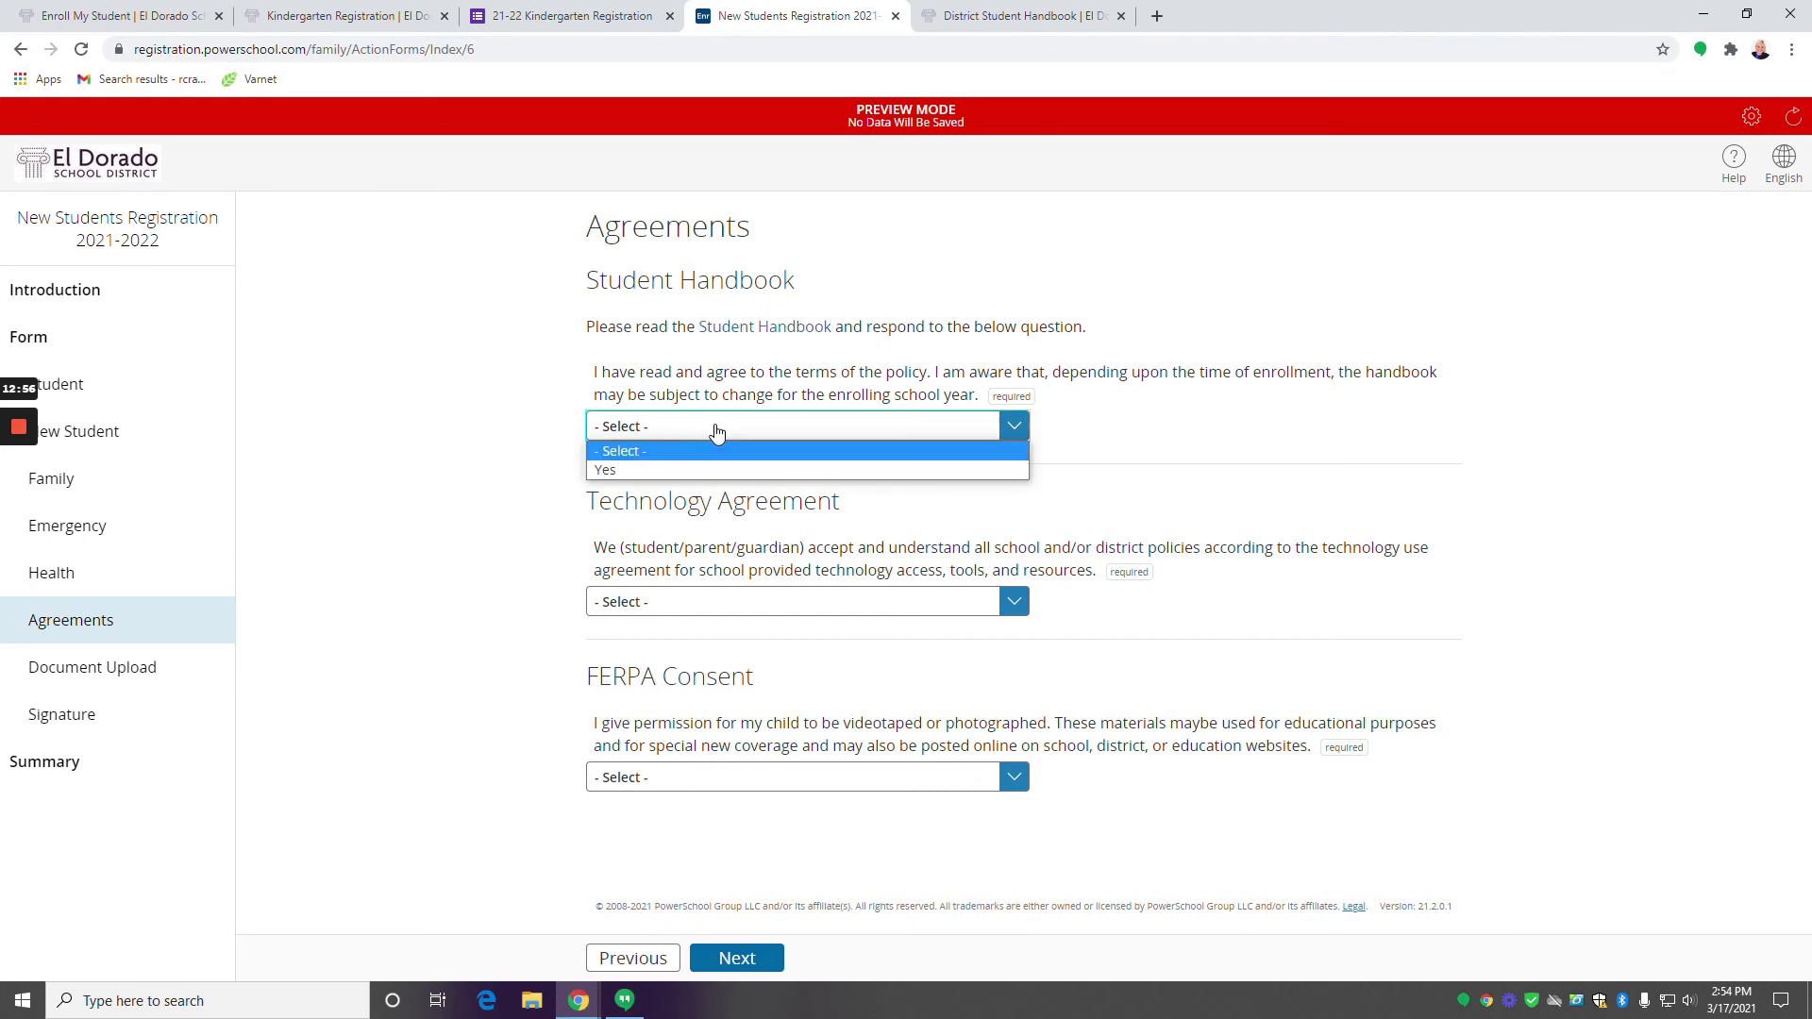
pyautogui.click(686, 469)
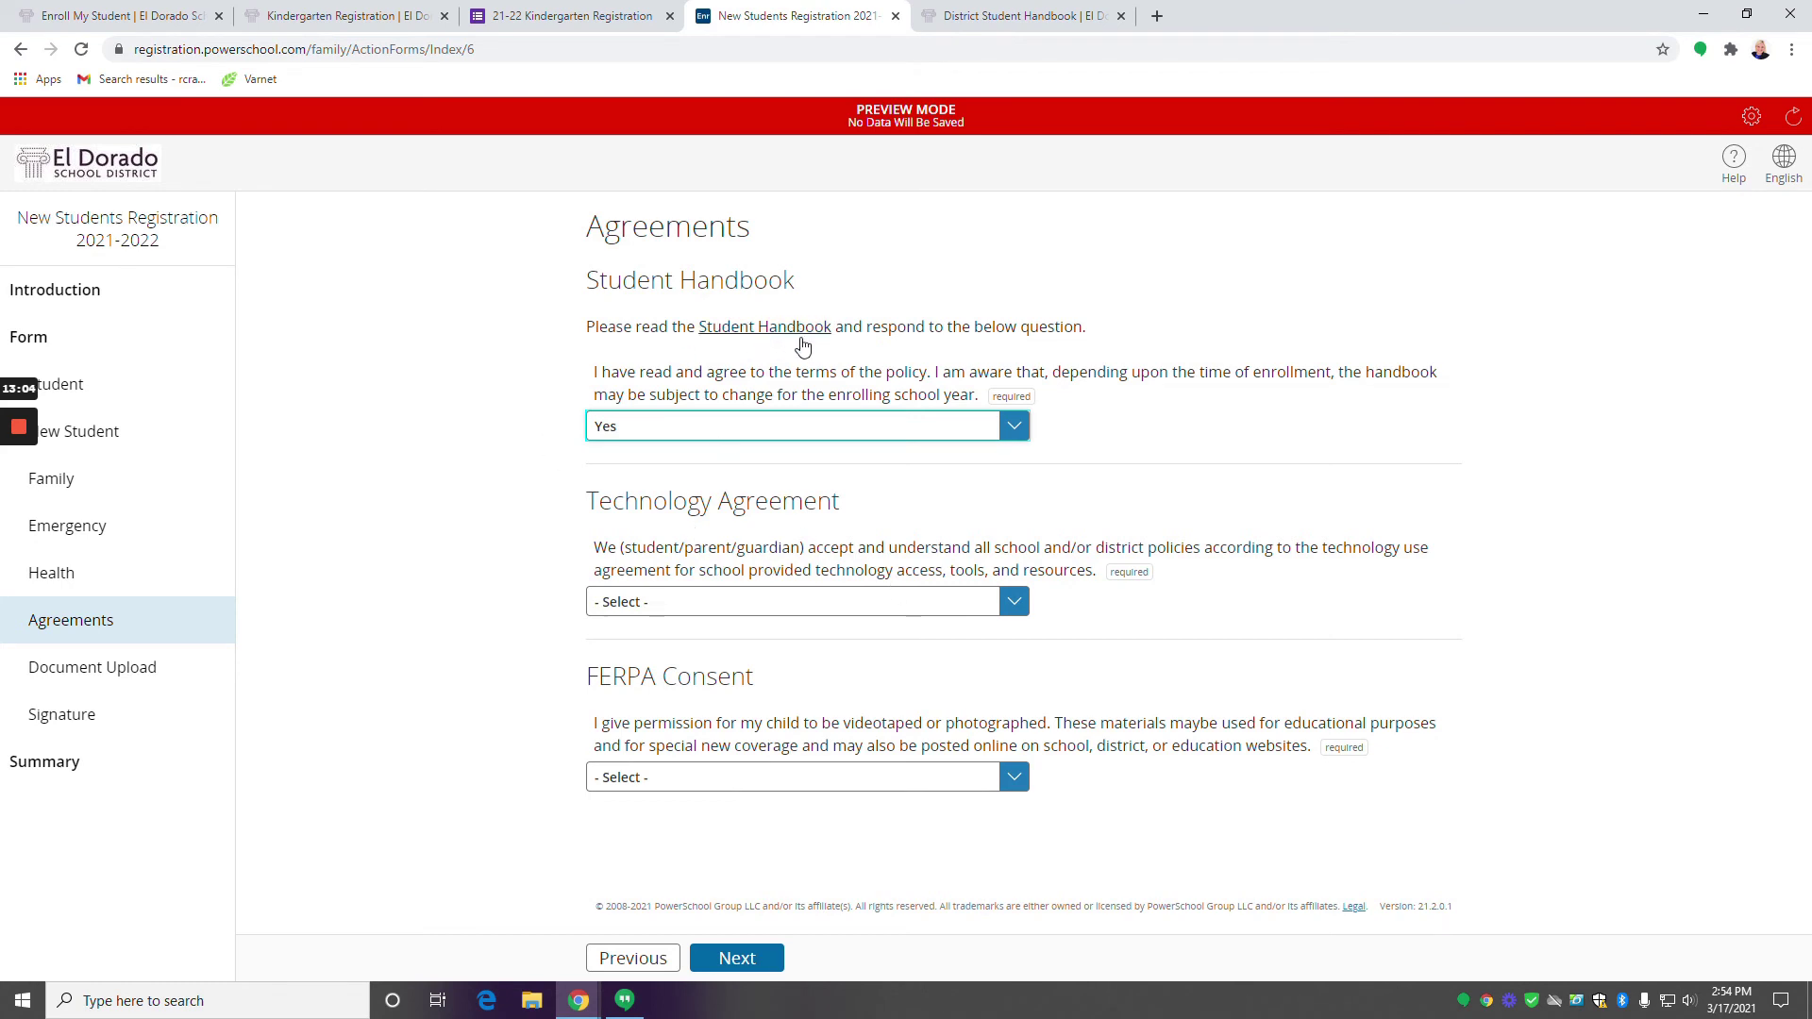
pyautogui.click(1014, 602)
pyautogui.click(791, 651)
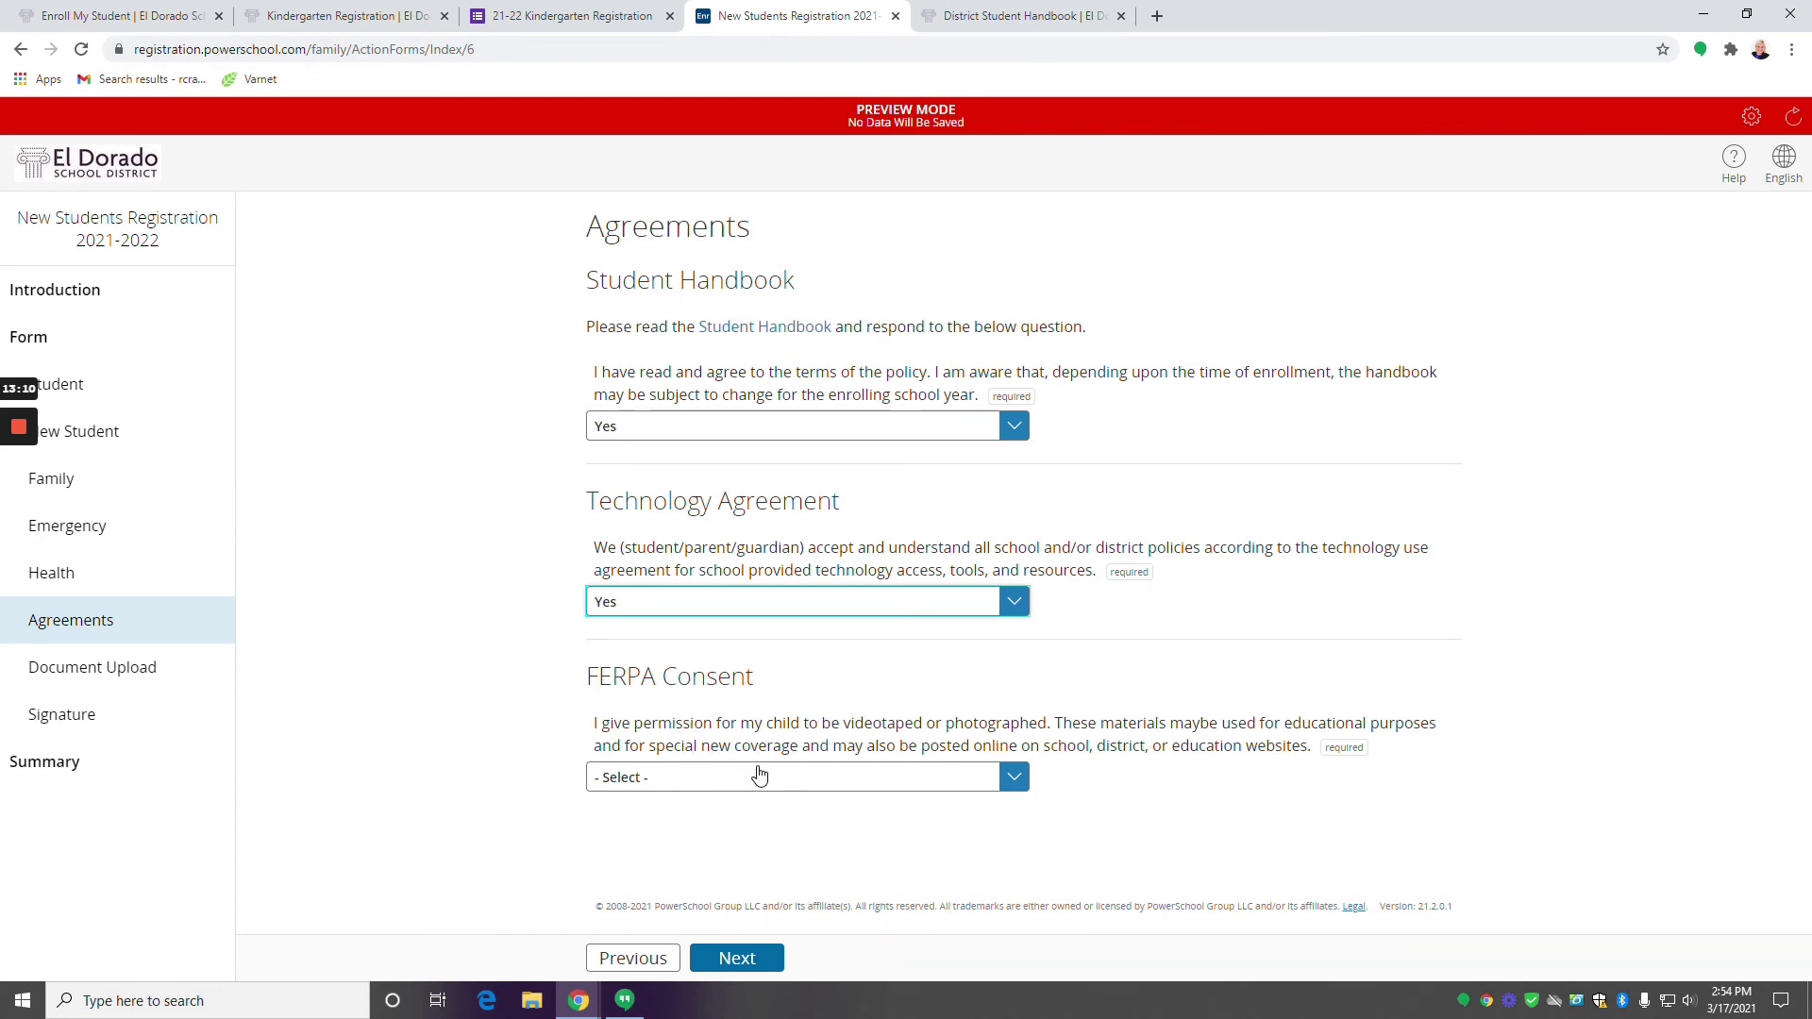
pyautogui.click(951, 784)
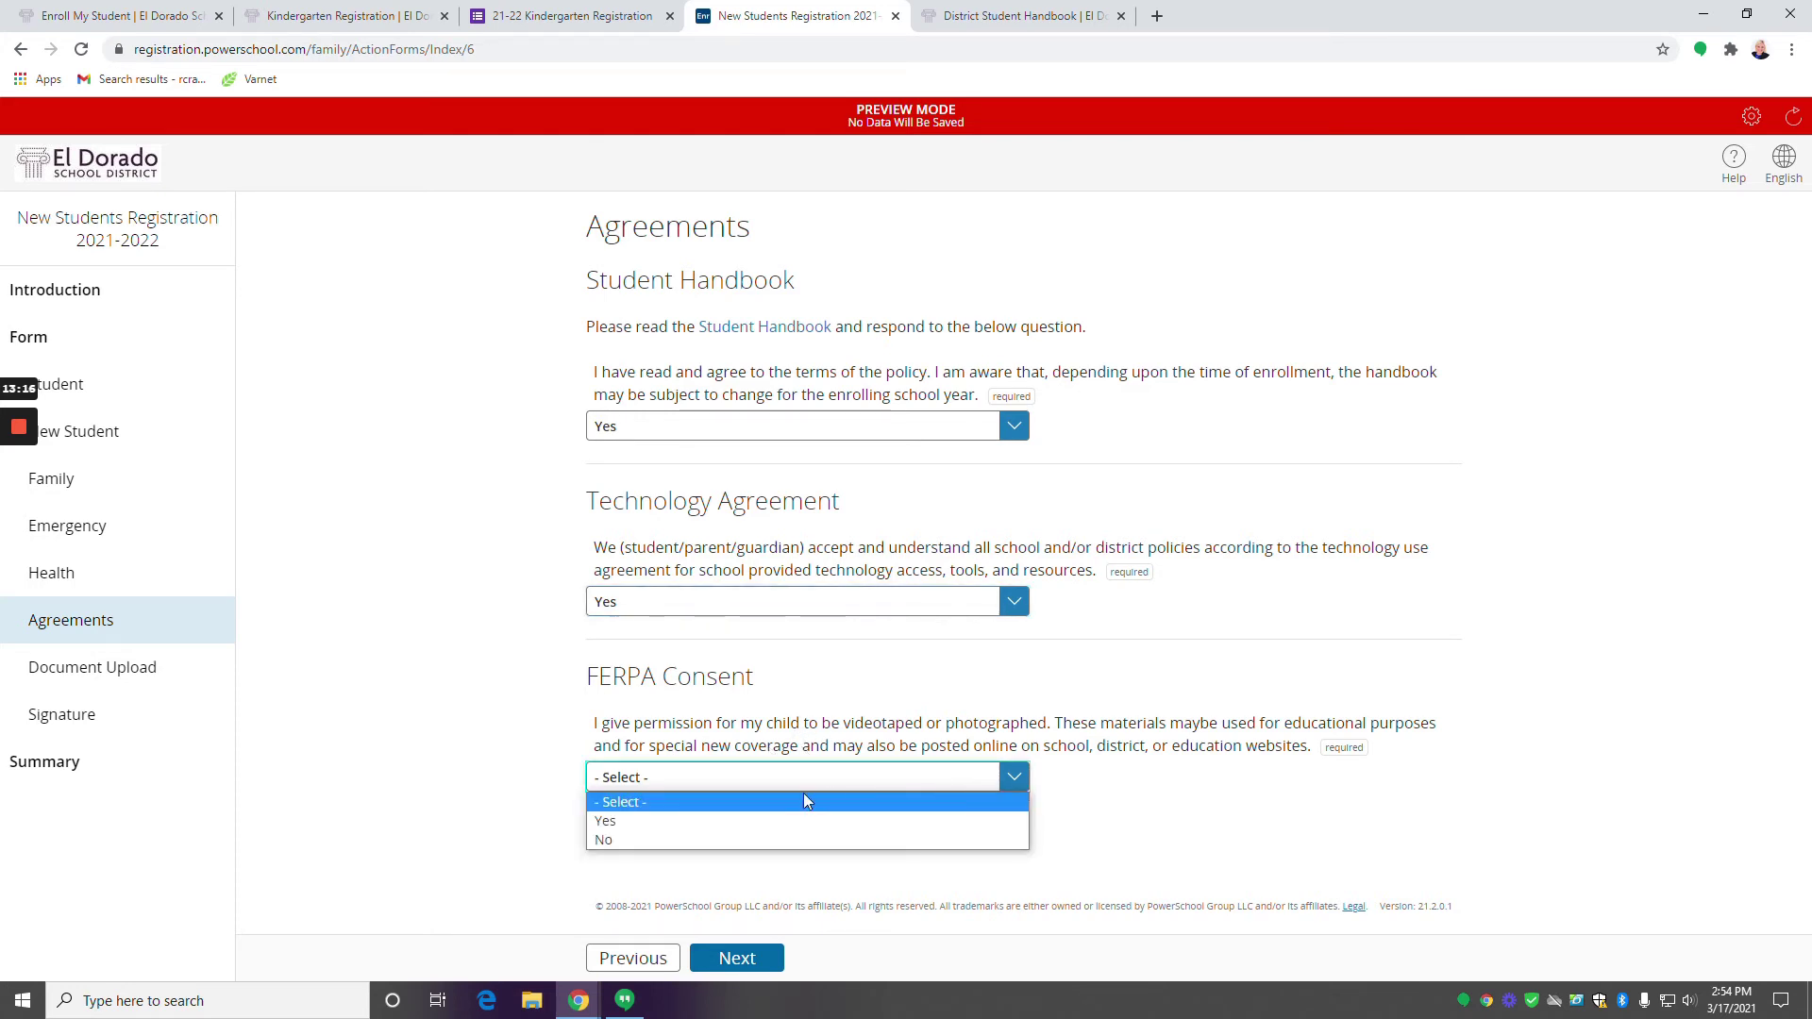
pyautogui.click(817, 830)
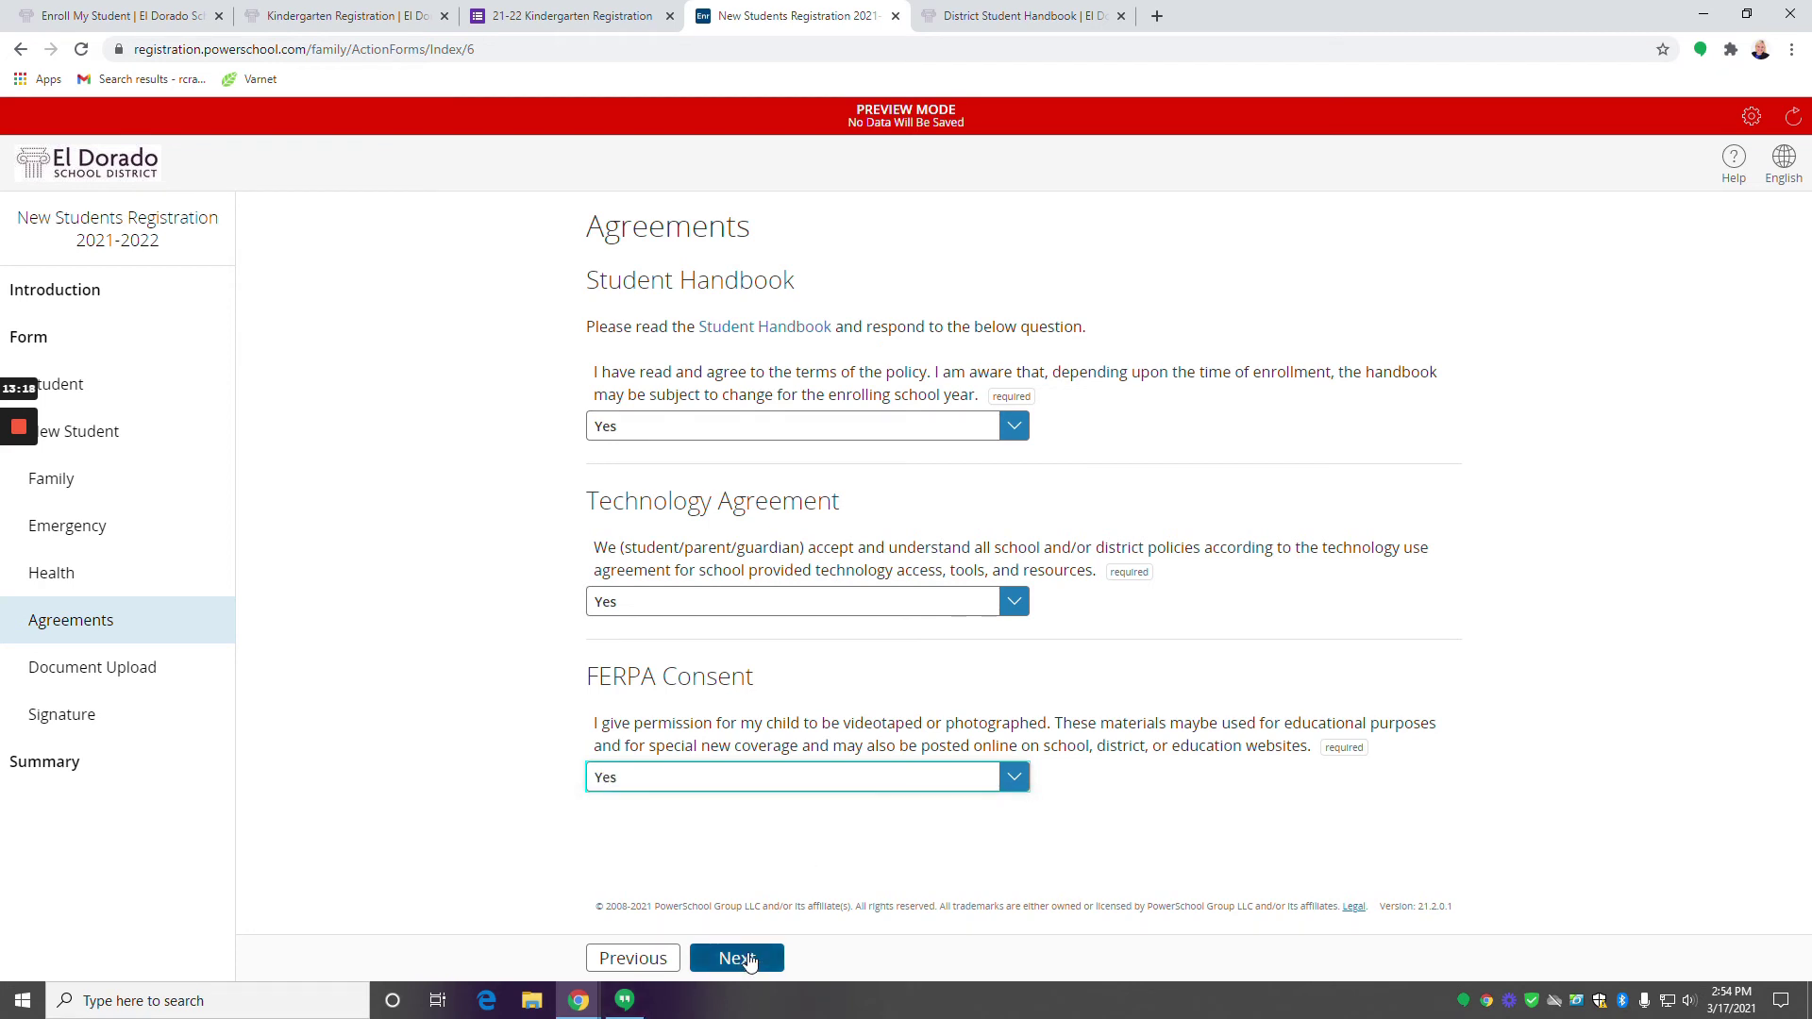
pyautogui.click(746, 963)
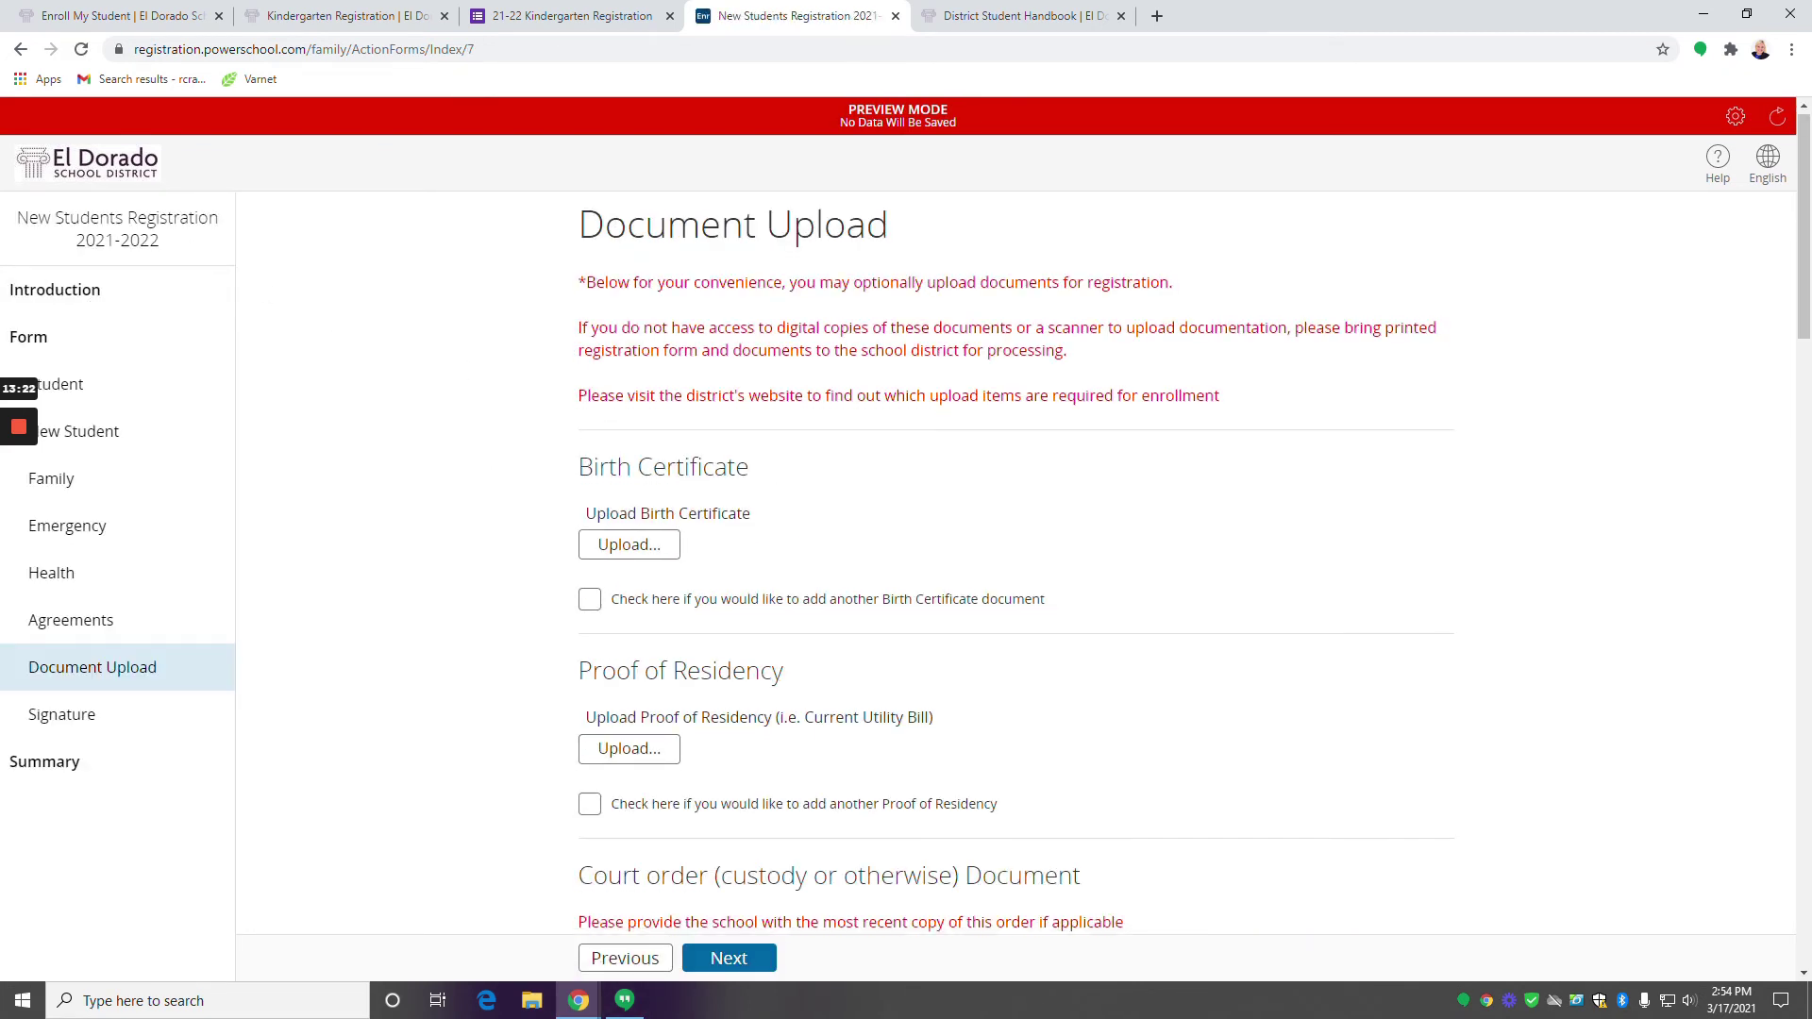
# Upload Birth Certificate.jpg from the Important Documents folder under Birth Certificate.
pyautogui.scroll(-1, 550, 476)
pyautogui.scroll(1, 628, 518)
pyautogui.scroll(-4, 628, 514)
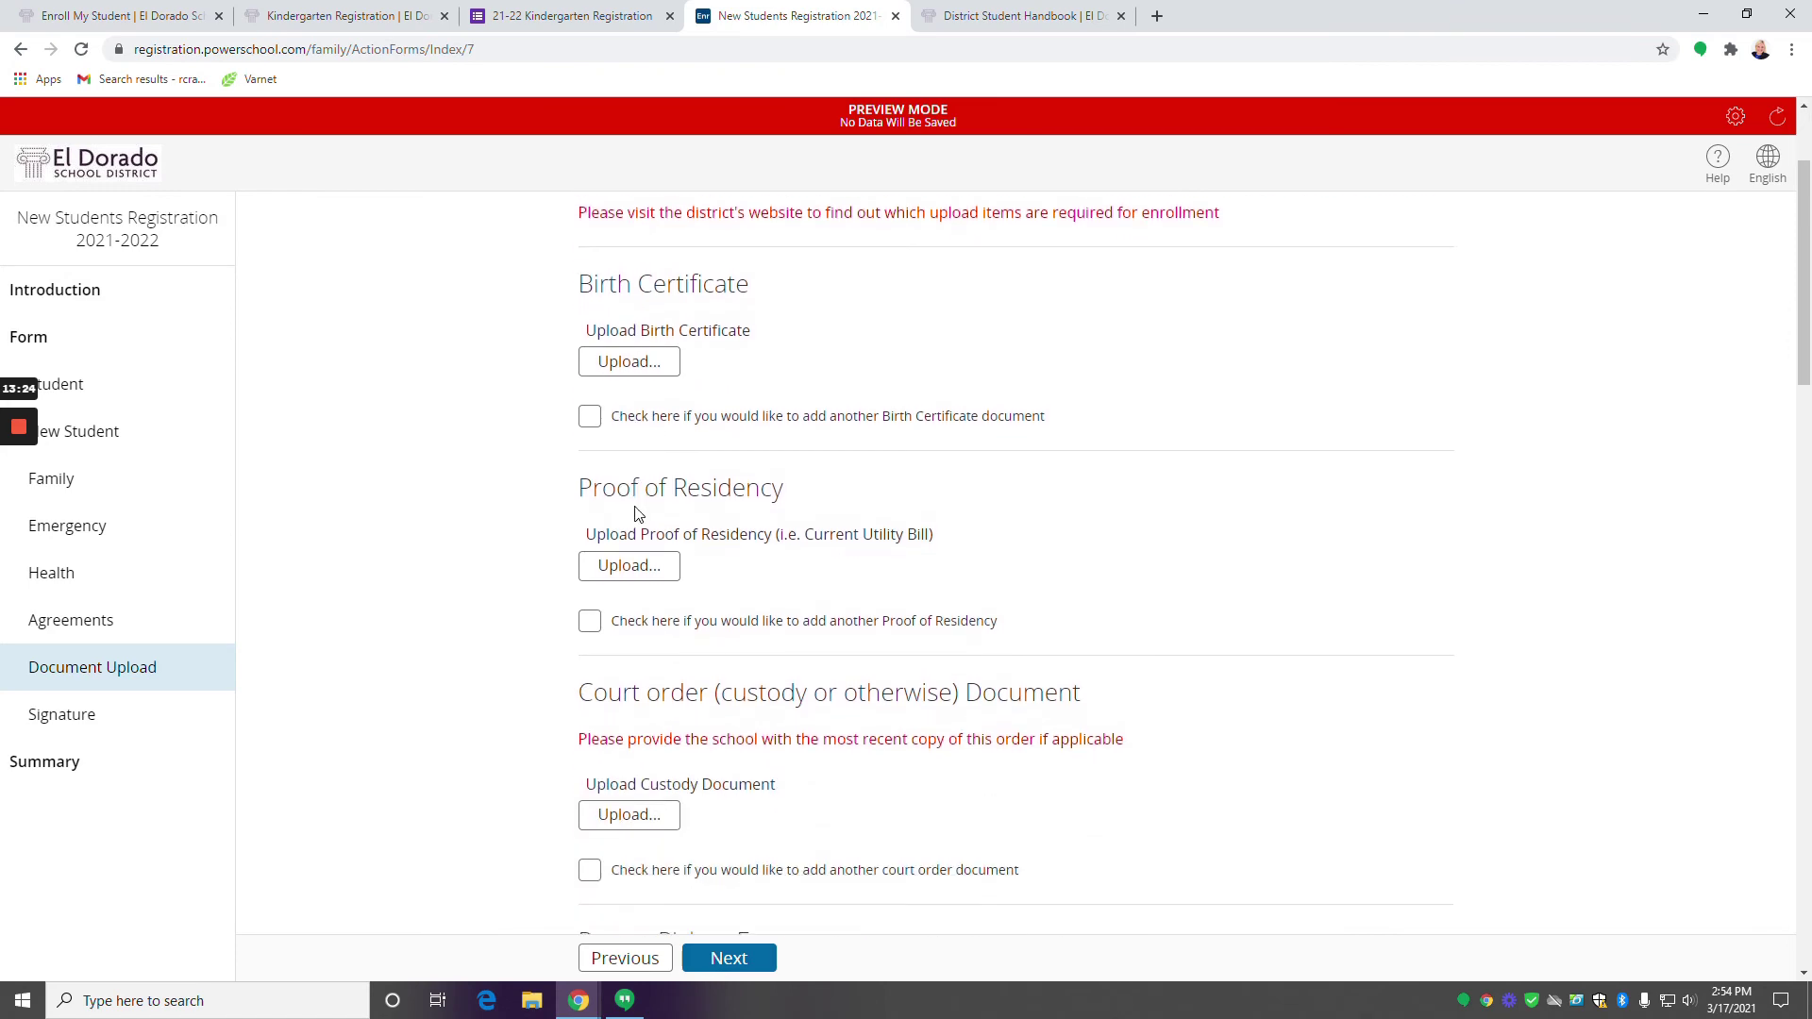
pyautogui.scroll(-12, 710, 787)
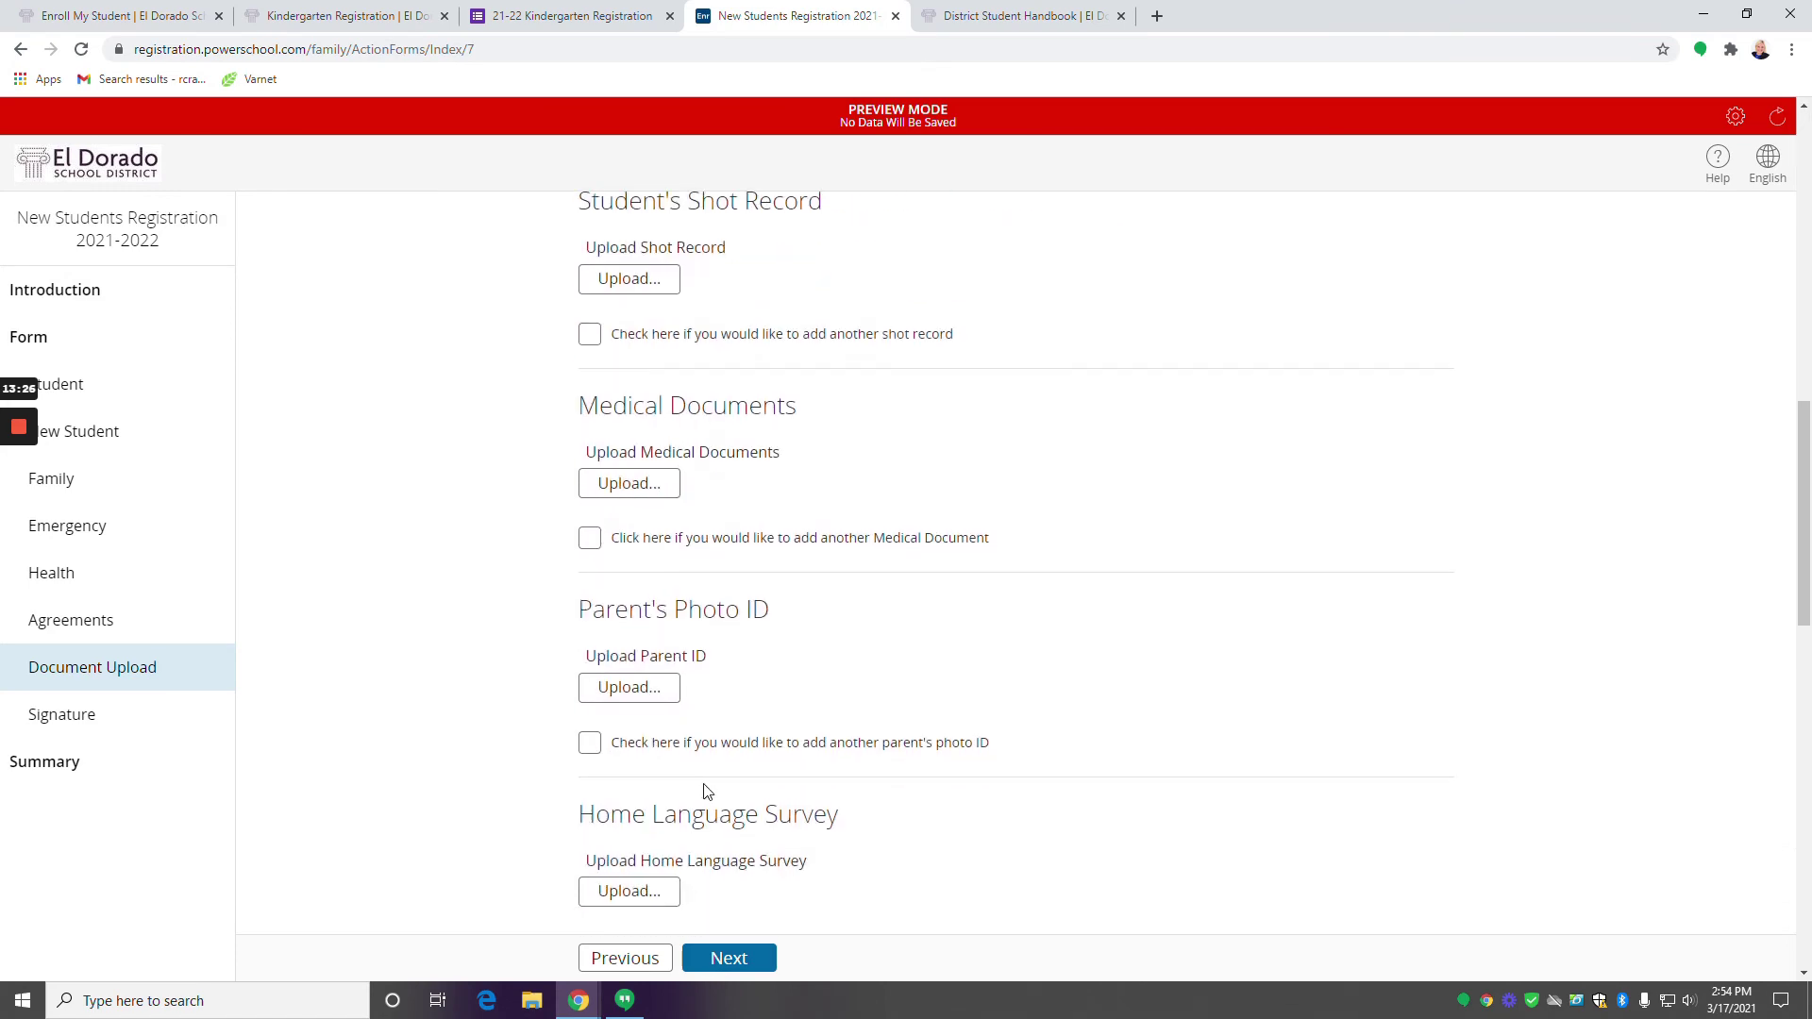
pyautogui.scroll(9, 703, 746)
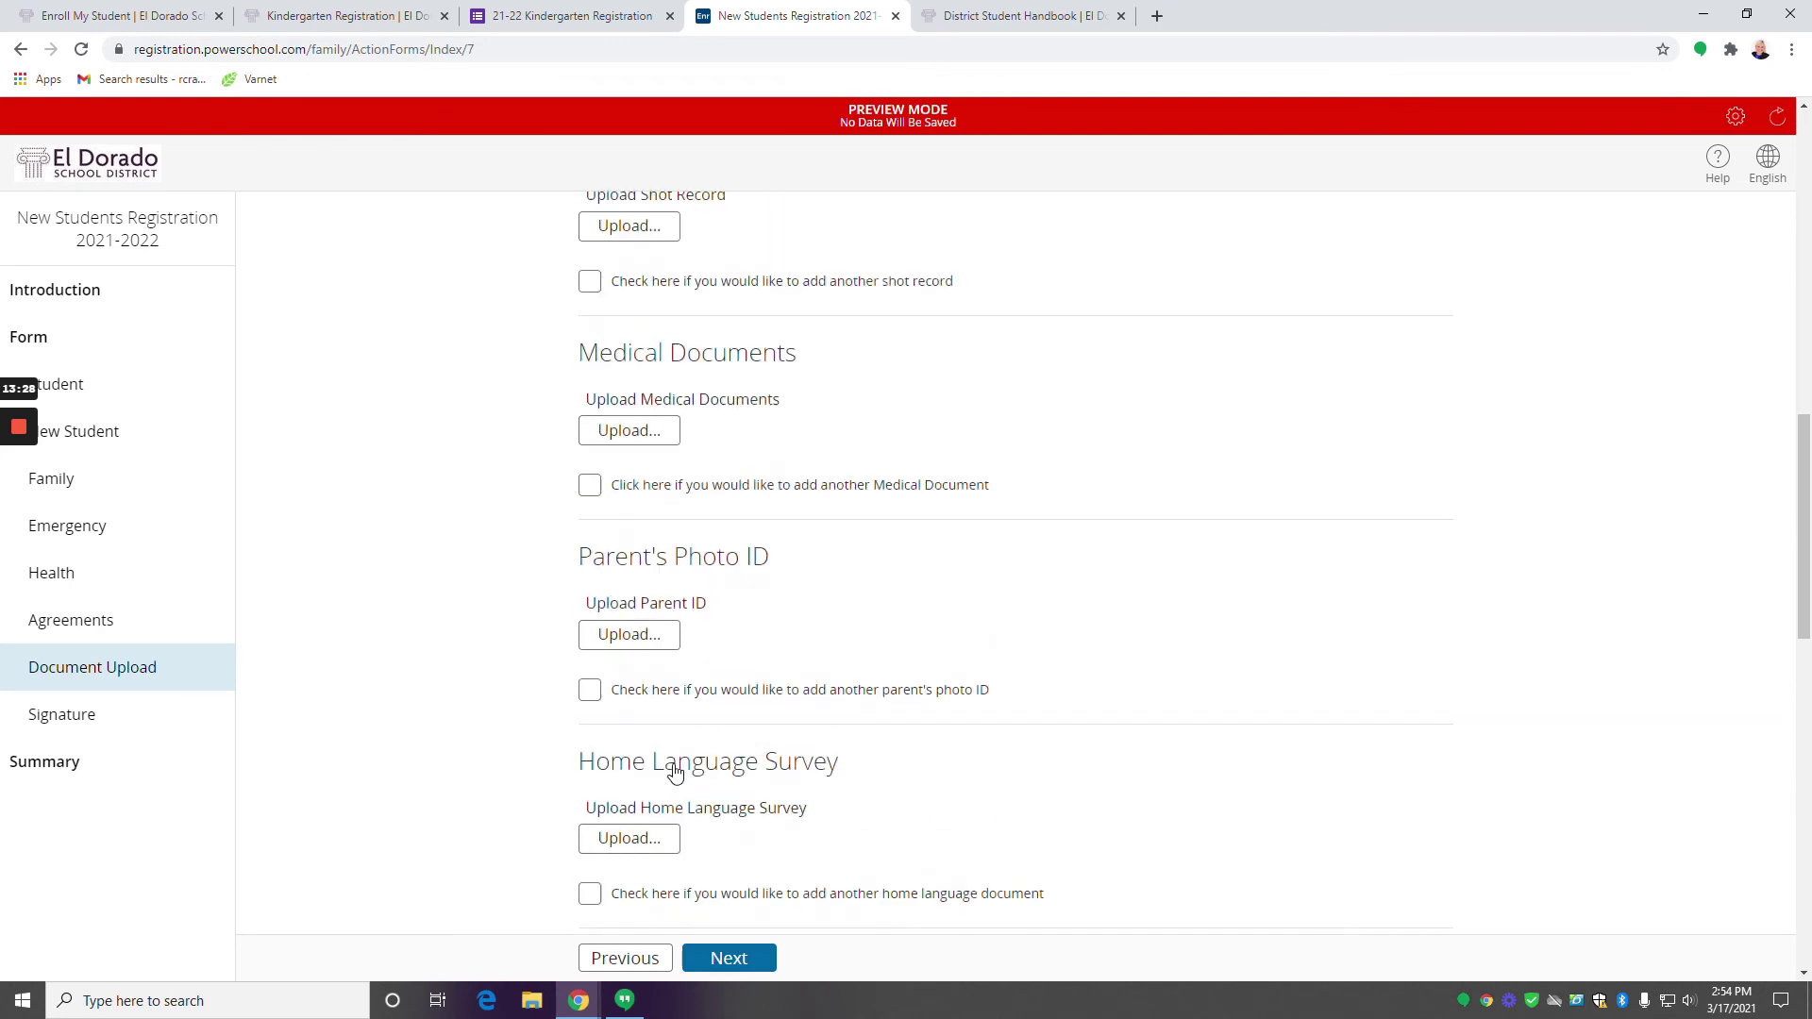
pyautogui.scroll(9, 677, 765)
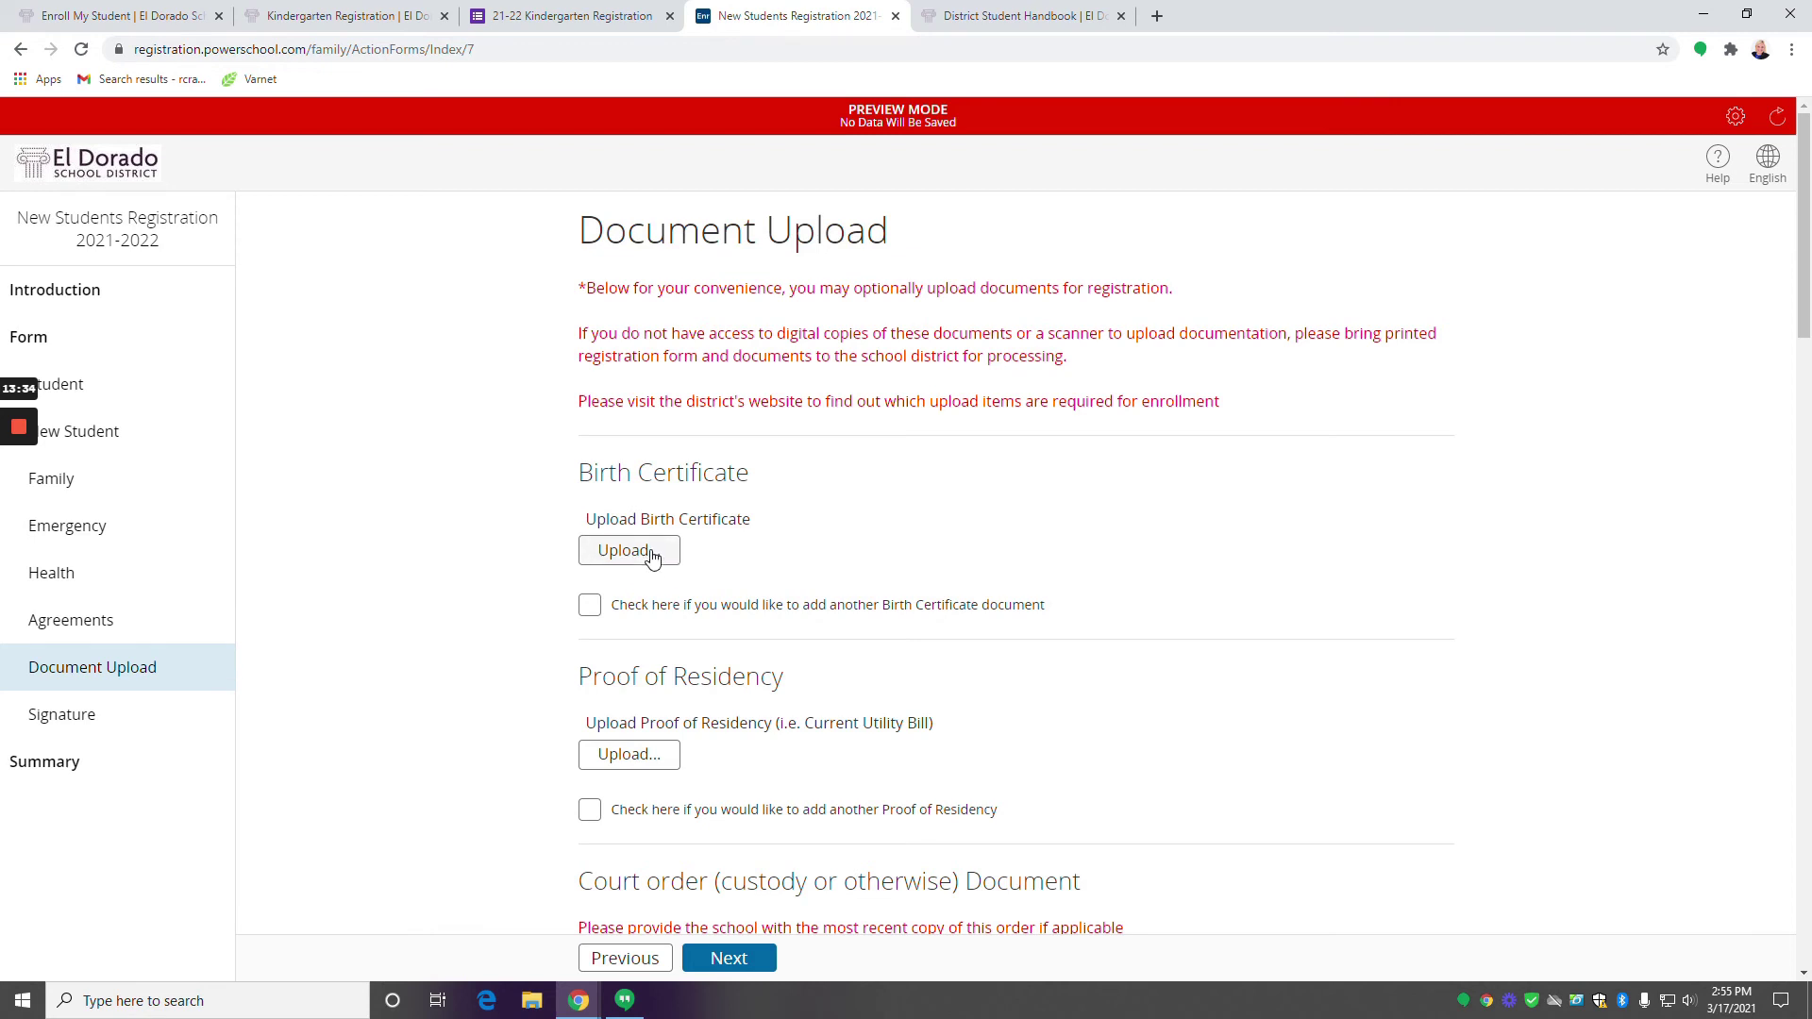
pyautogui.click(656, 555)
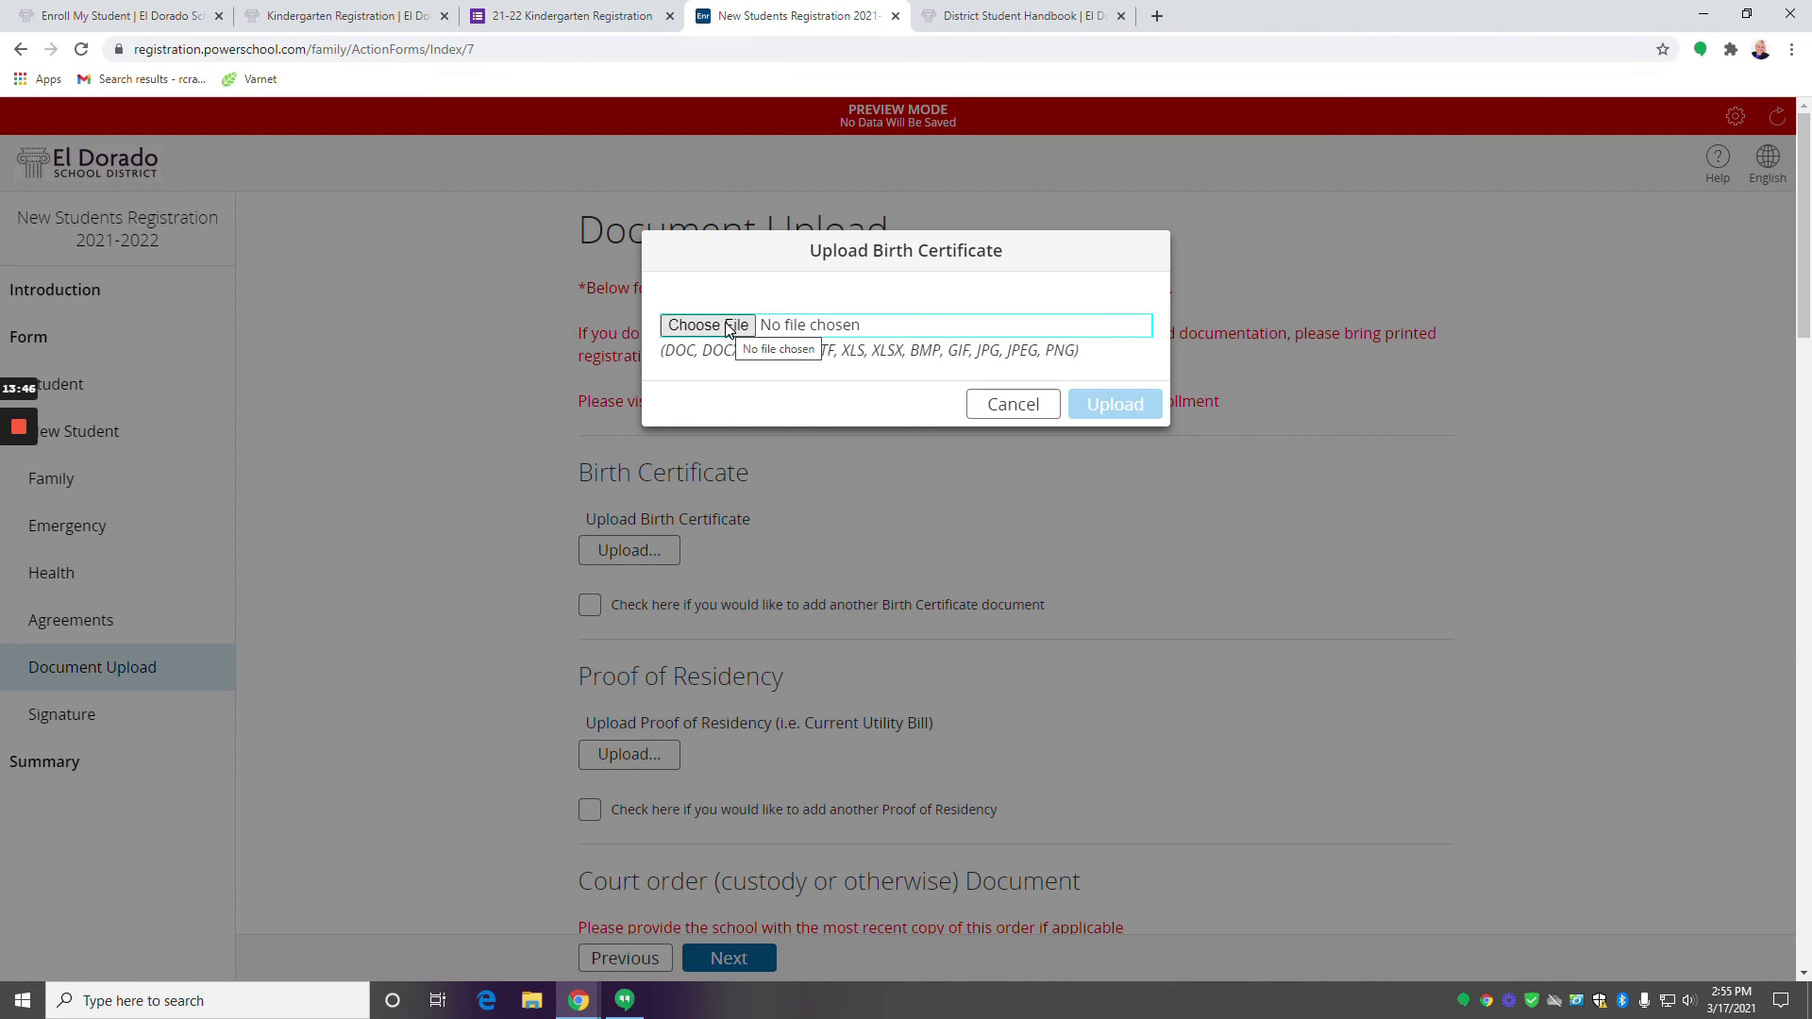
pyautogui.click(727, 327)
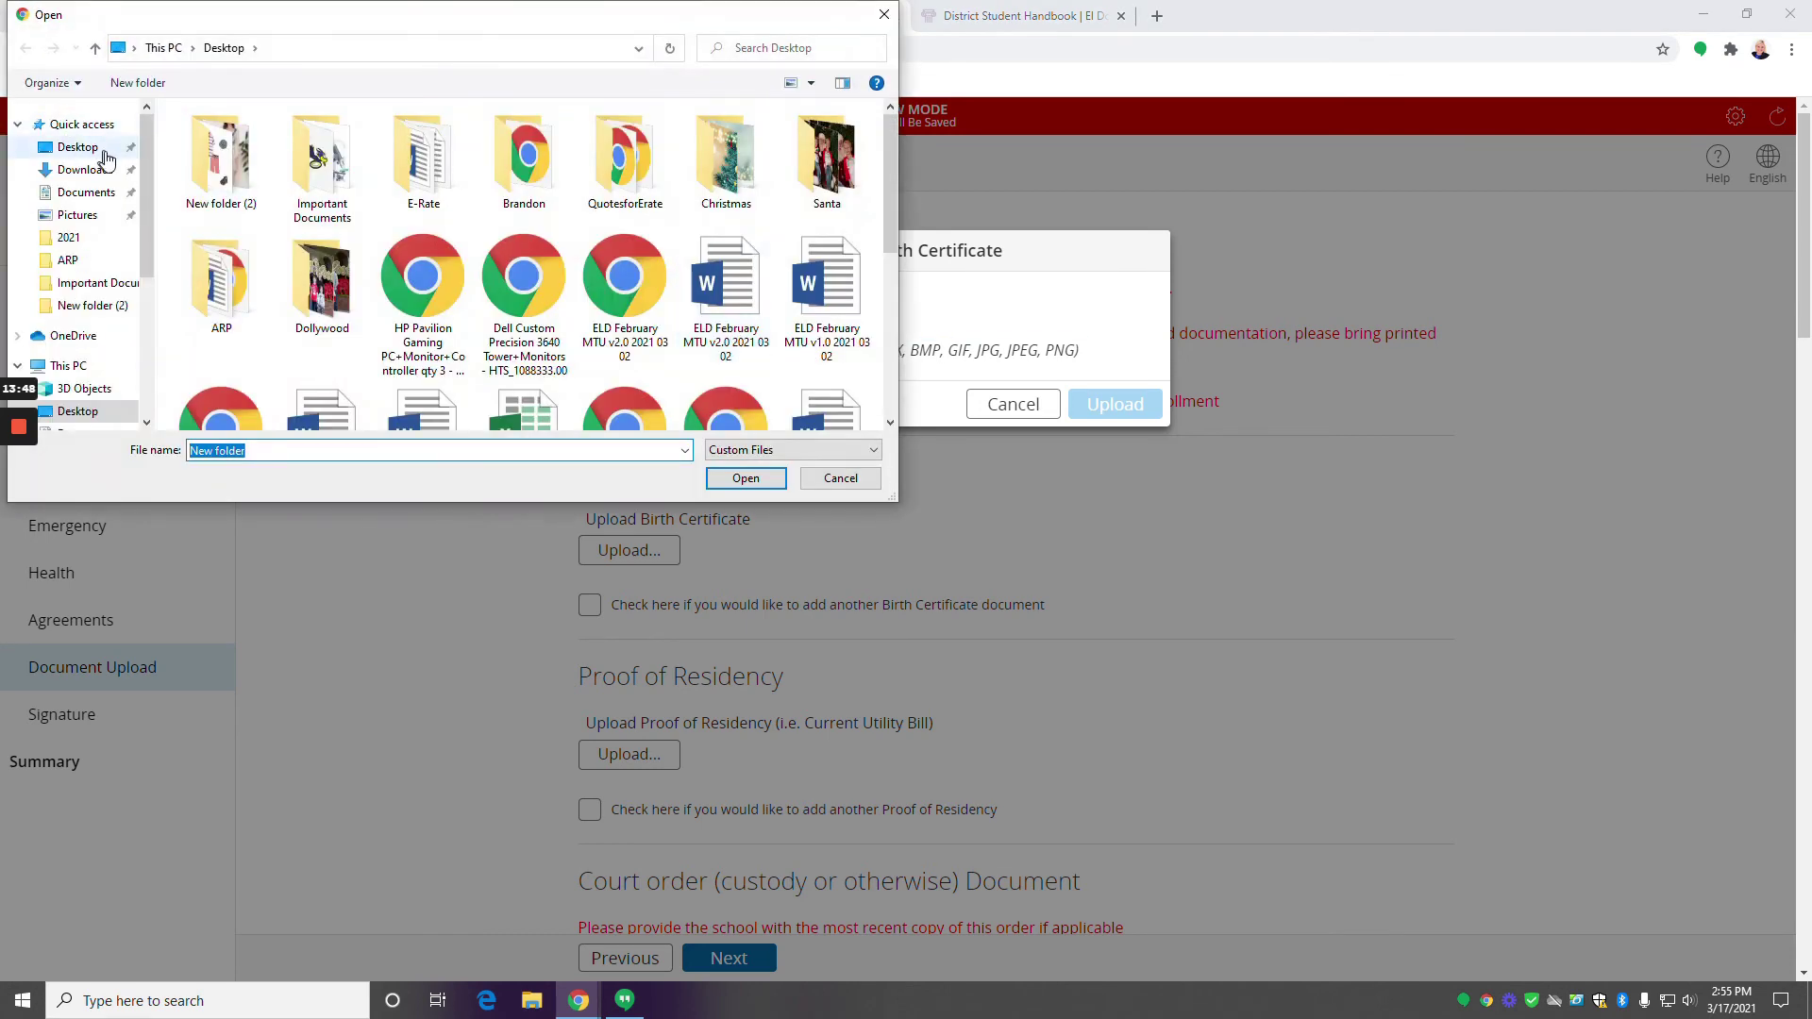
pyautogui.click(326, 166)
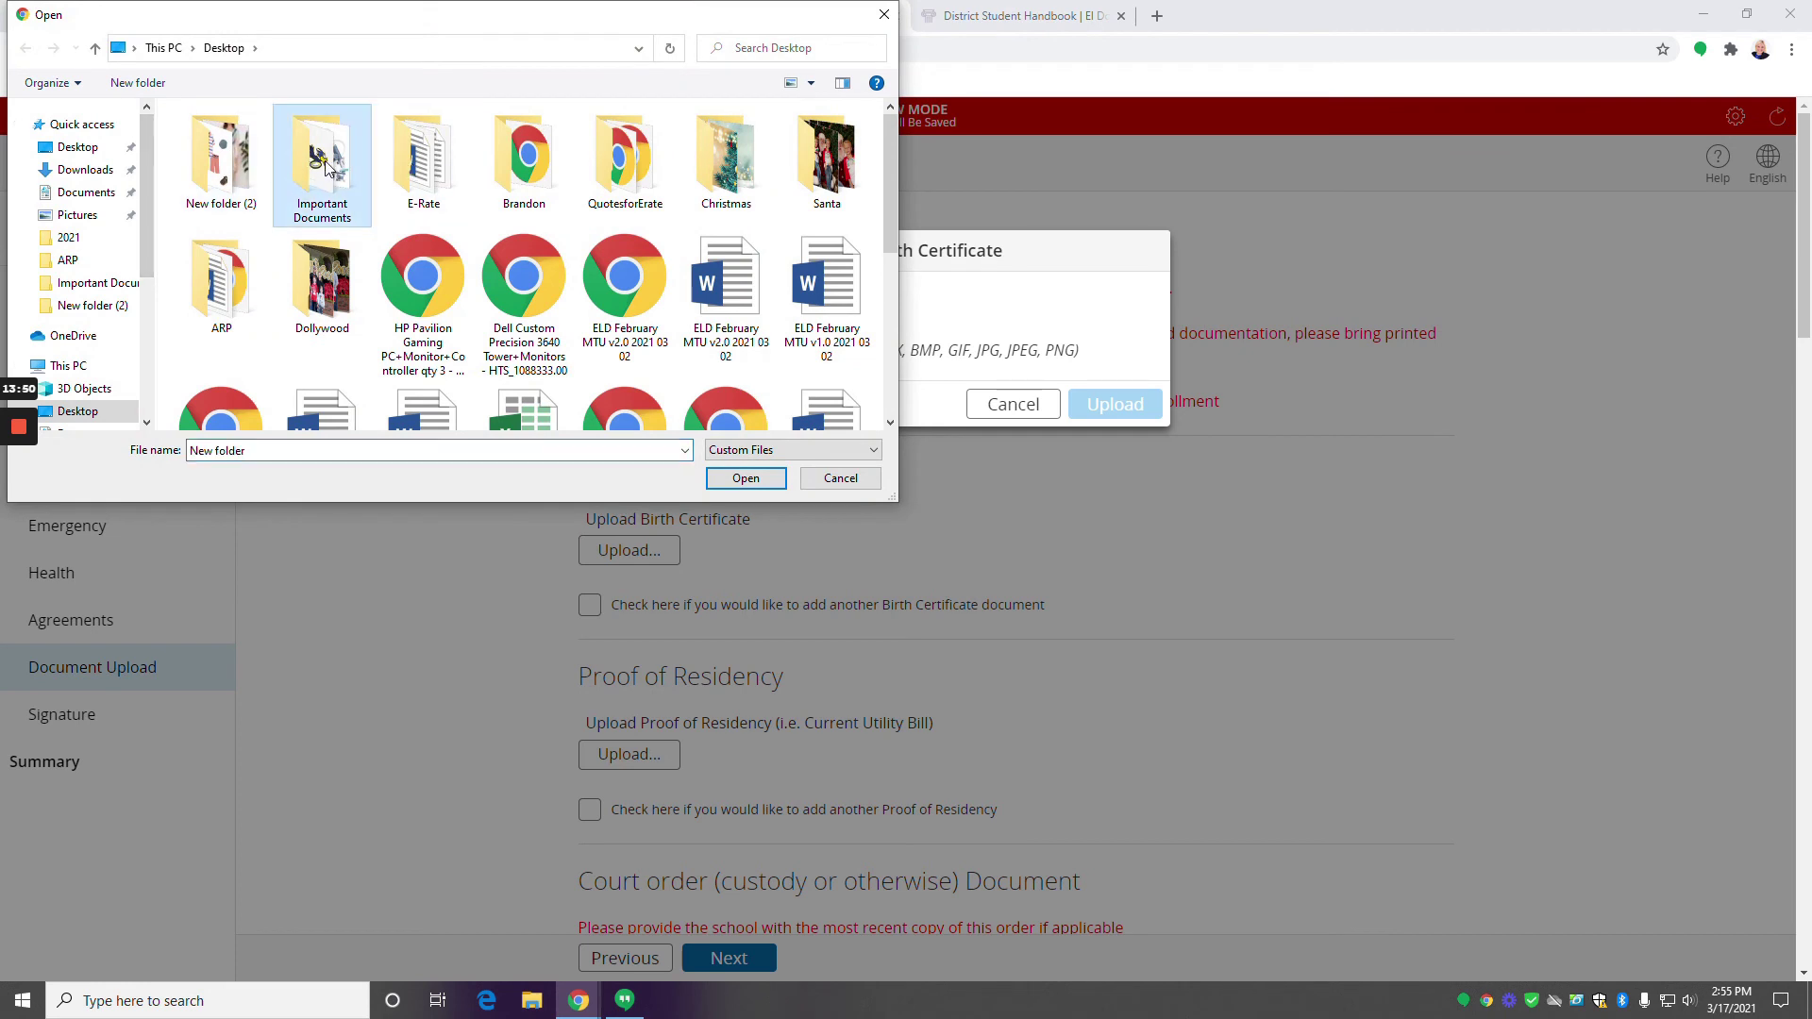
pyautogui.doubleClick(326, 166)
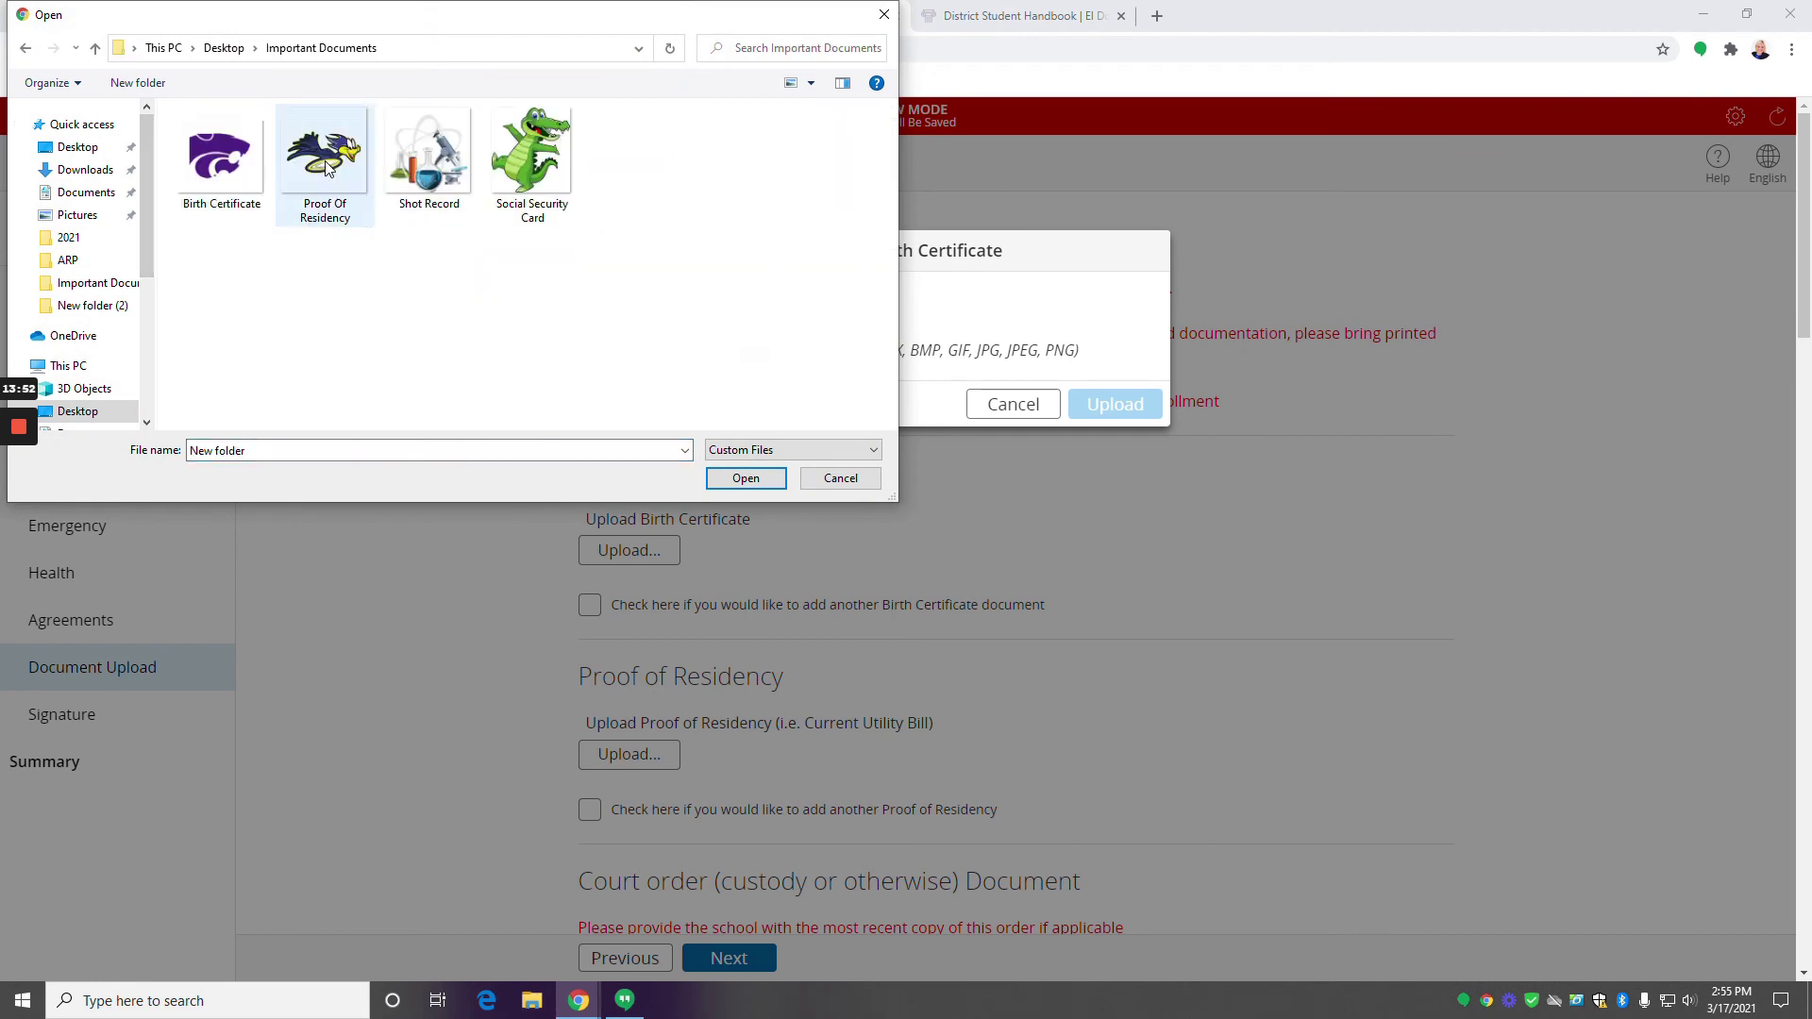
pyautogui.click(239, 164)
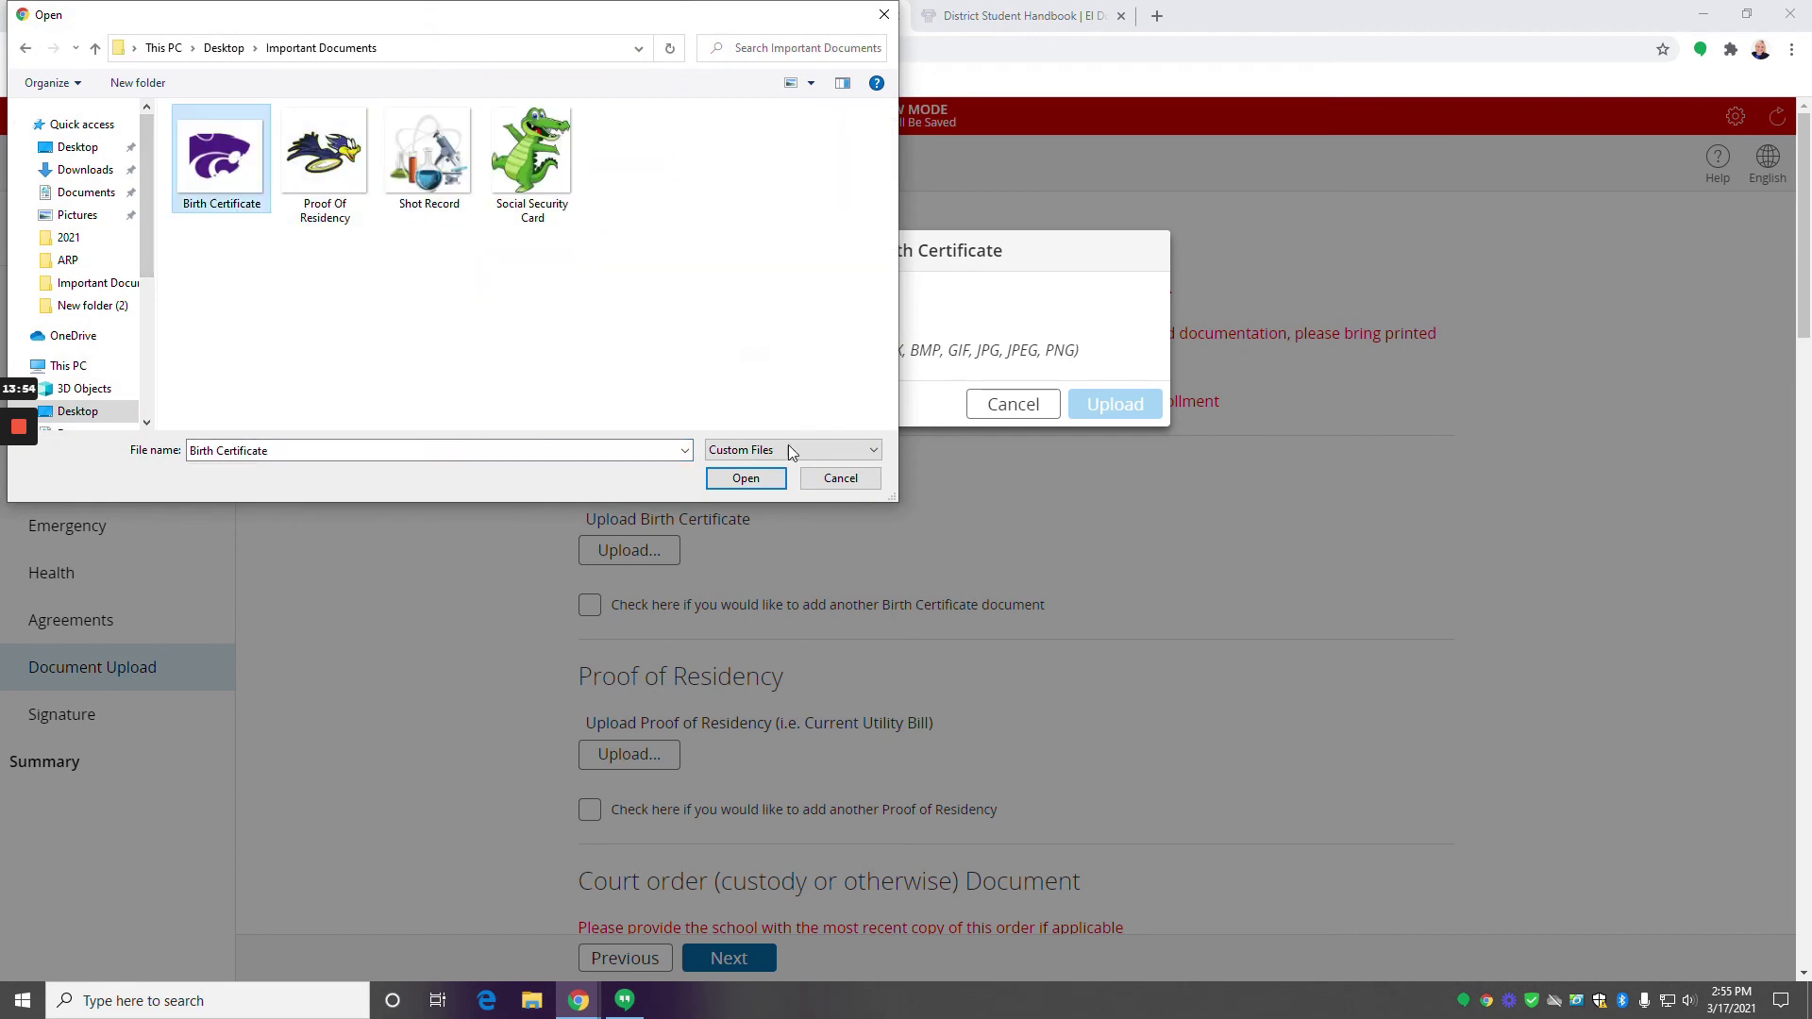
pyautogui.click(748, 479)
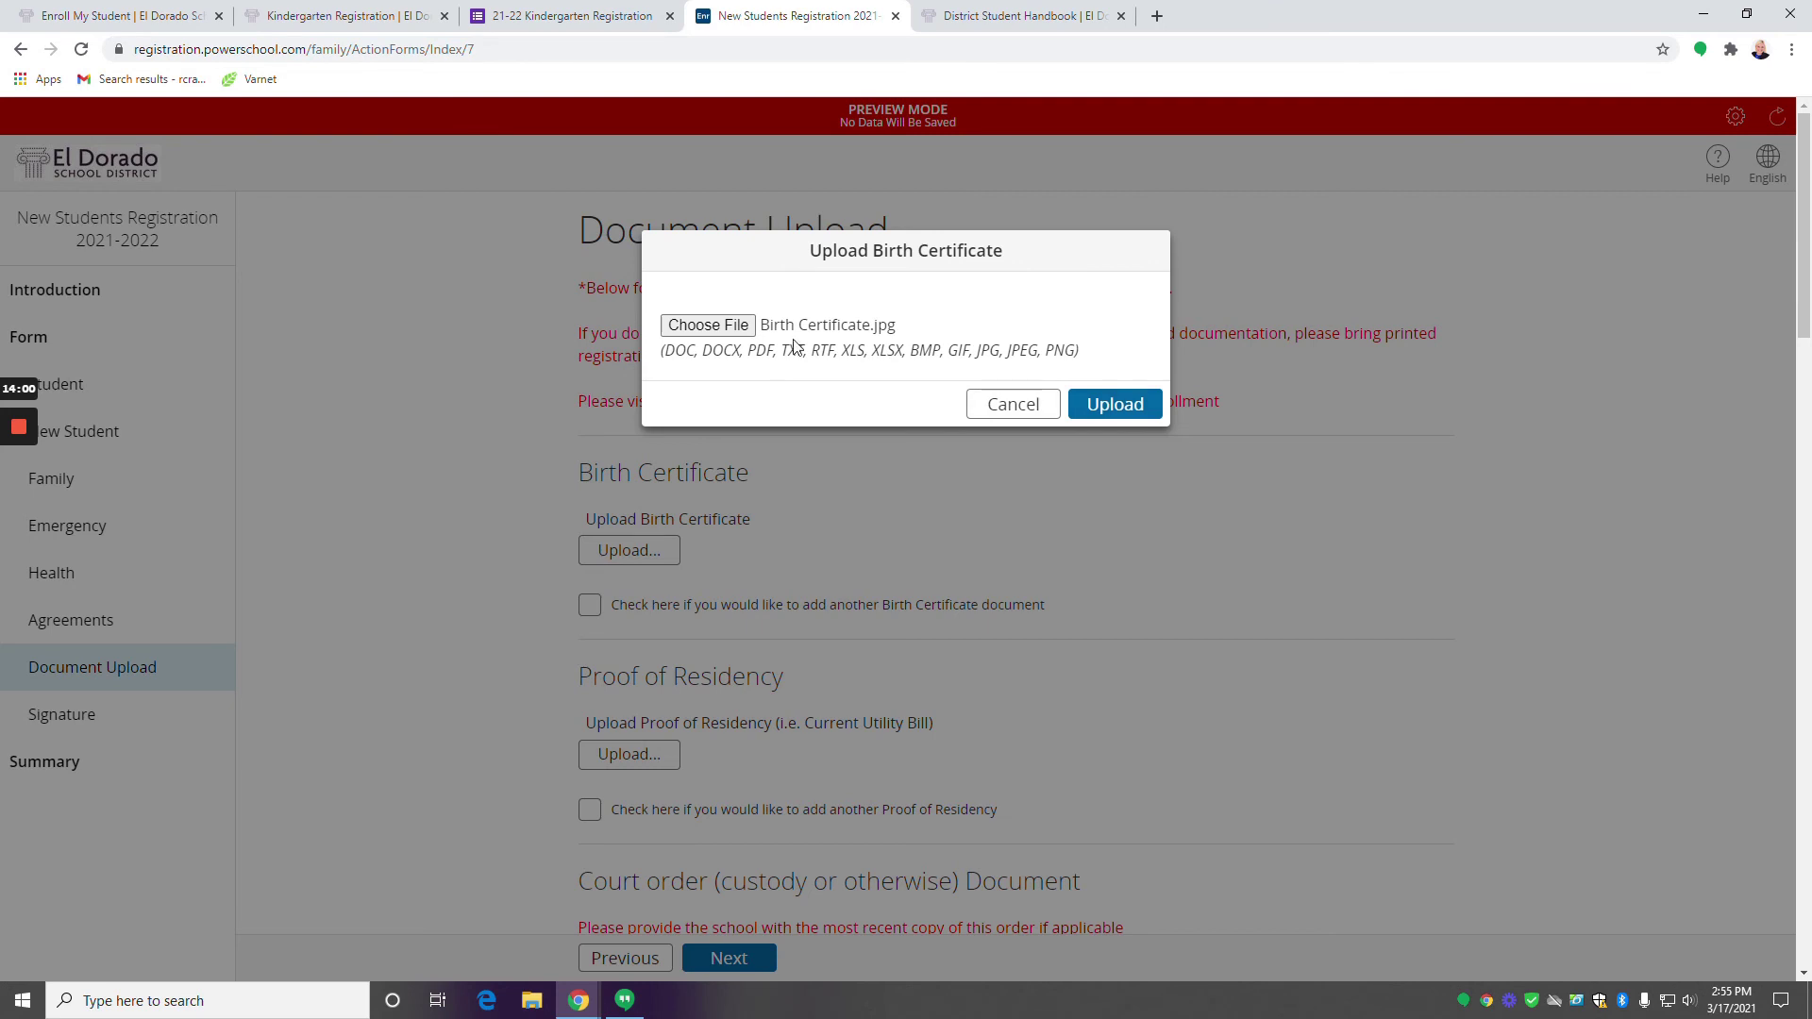
pyautogui.click(1100, 415)
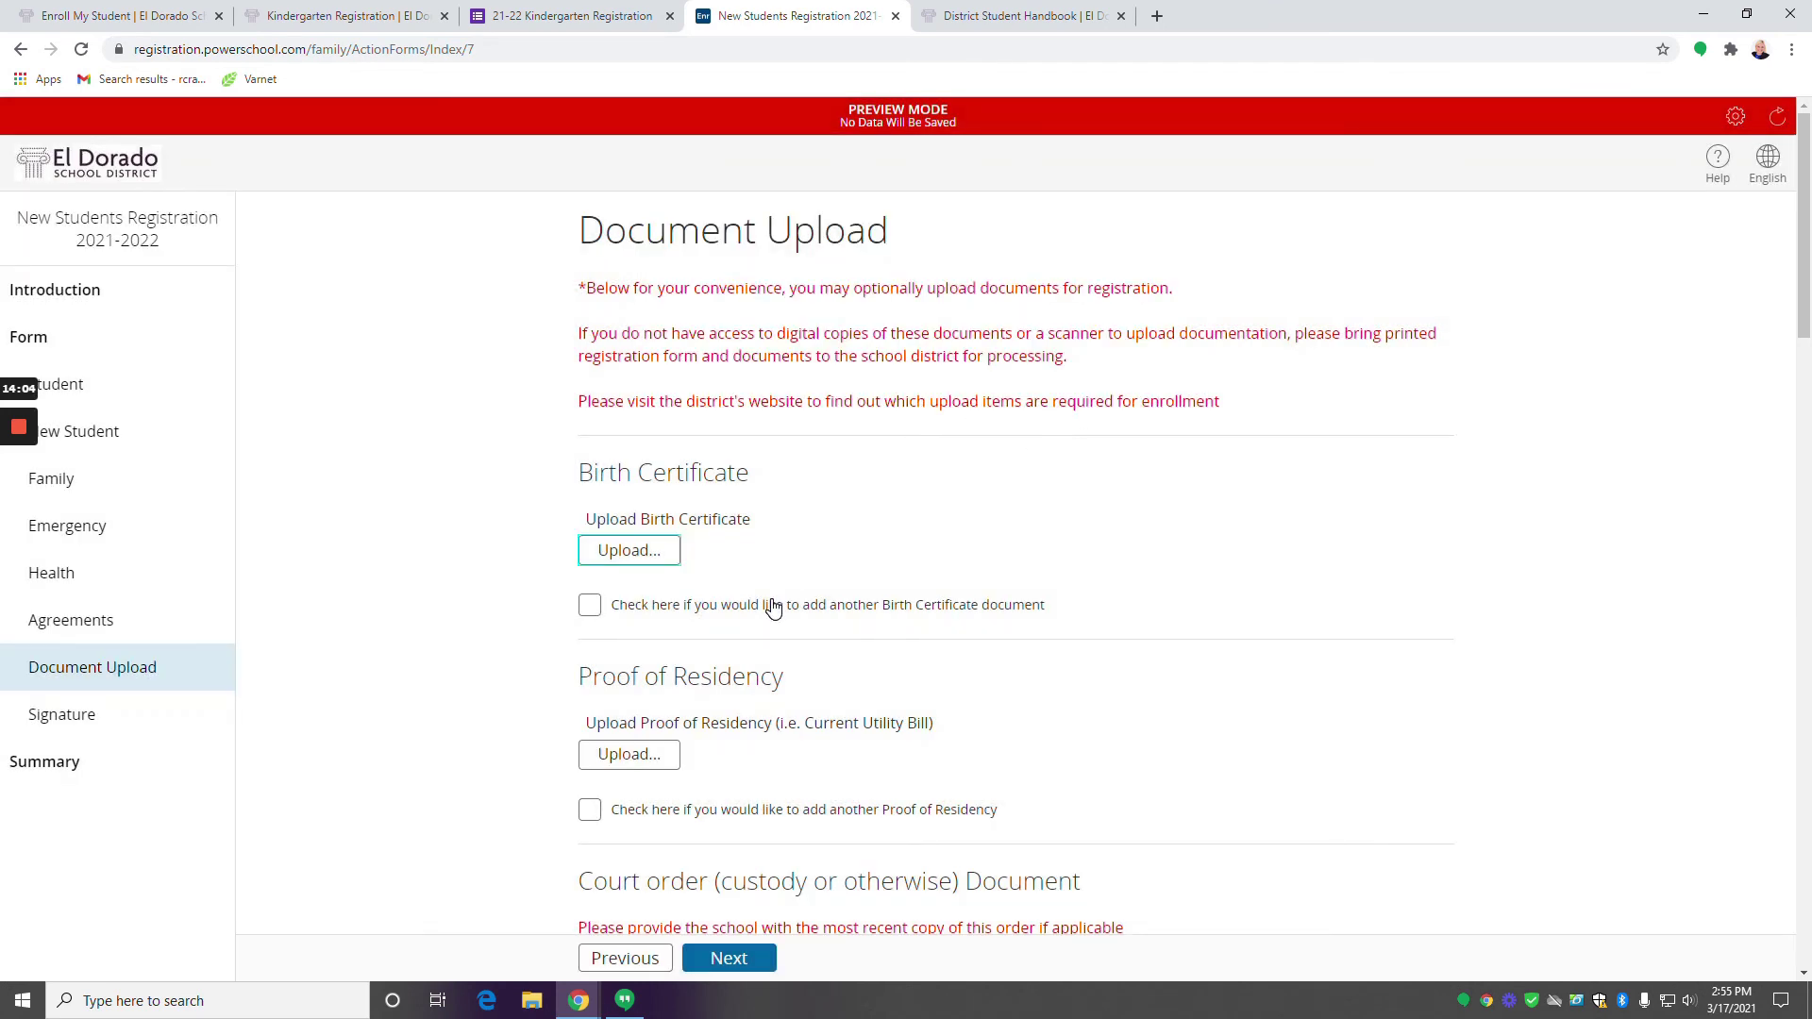
# Upload Proof Of Residency.png under the Proof of Residency document slot.
pyautogui.scroll(-3, 636, 604)
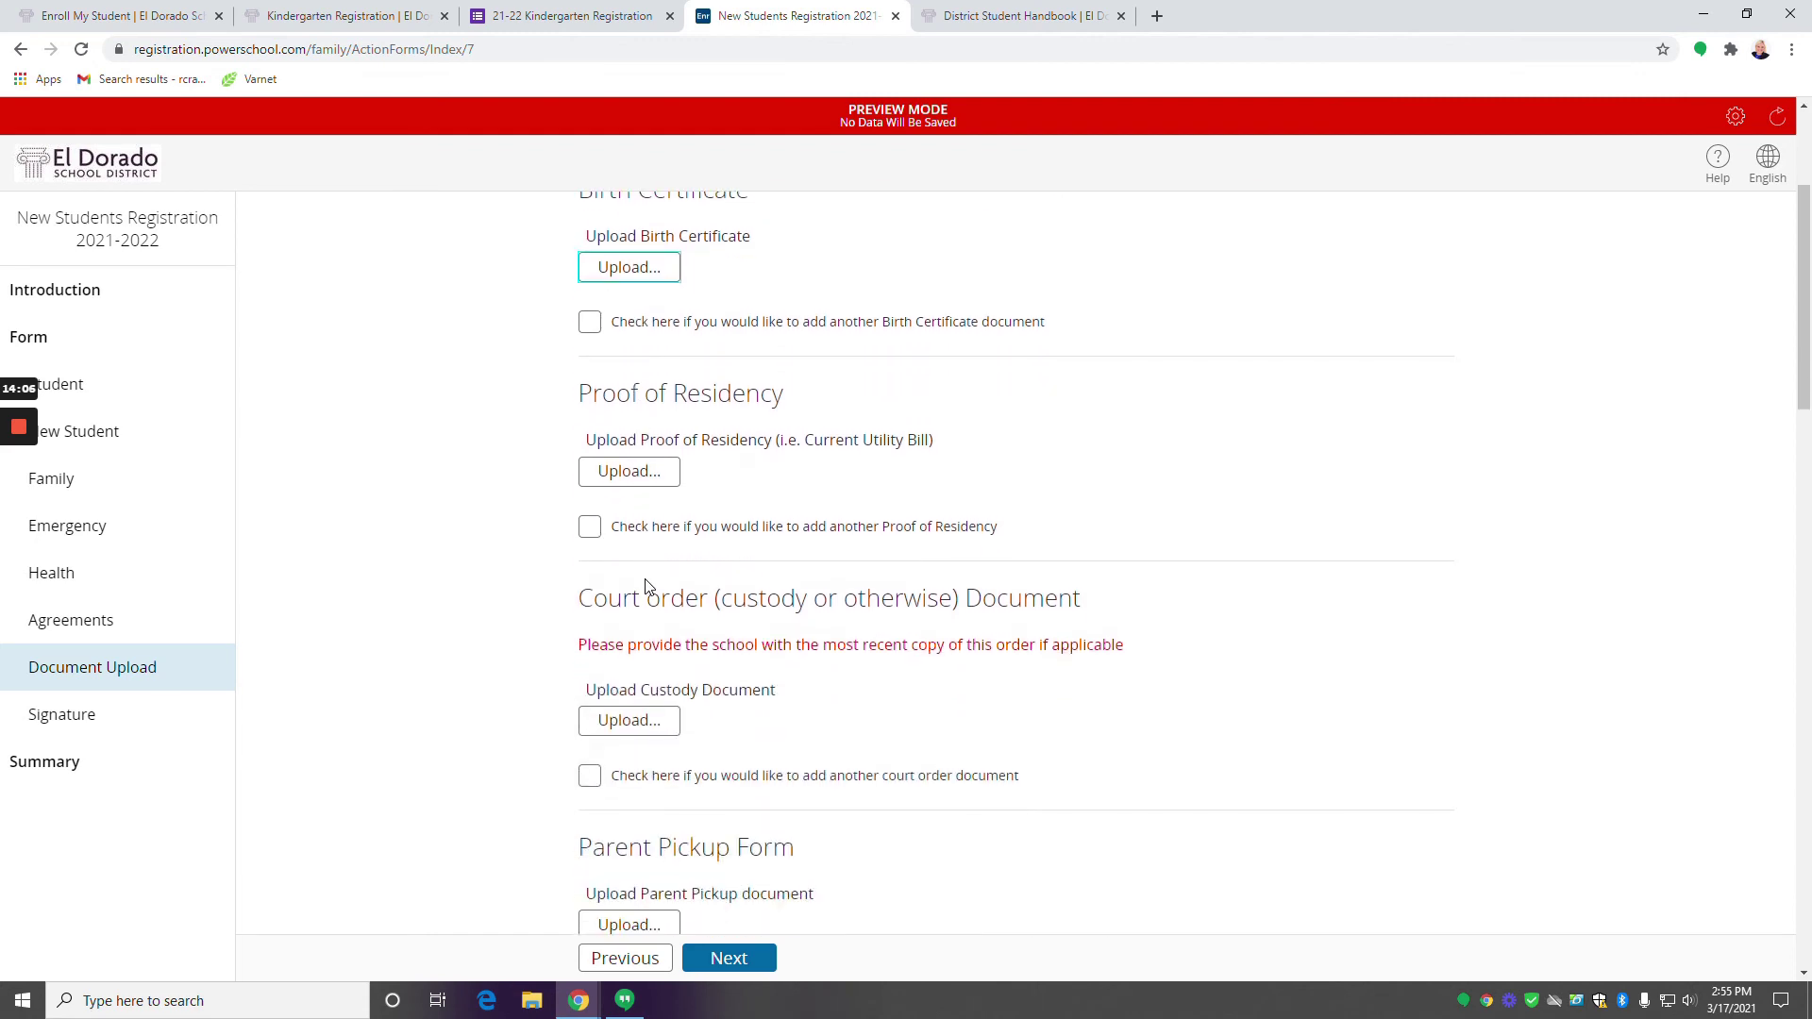
pyautogui.scroll(-1, 647, 585)
pyautogui.click(642, 390)
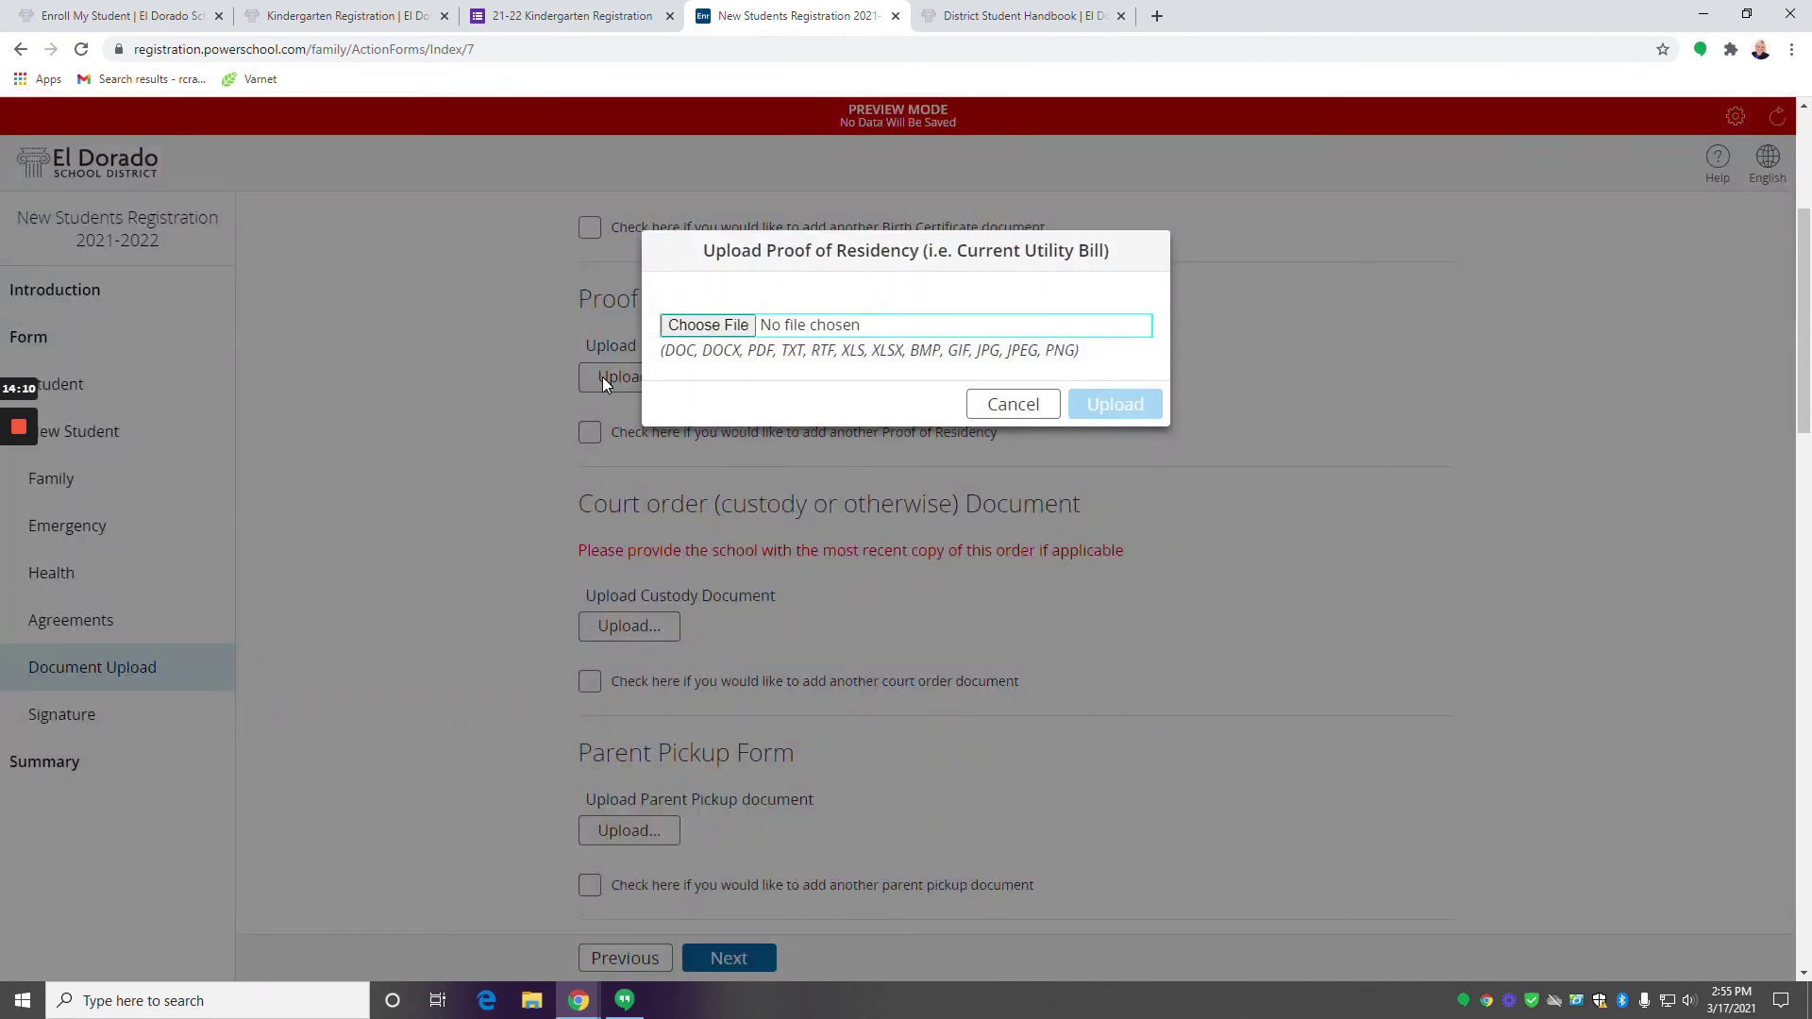
pyautogui.click(731, 325)
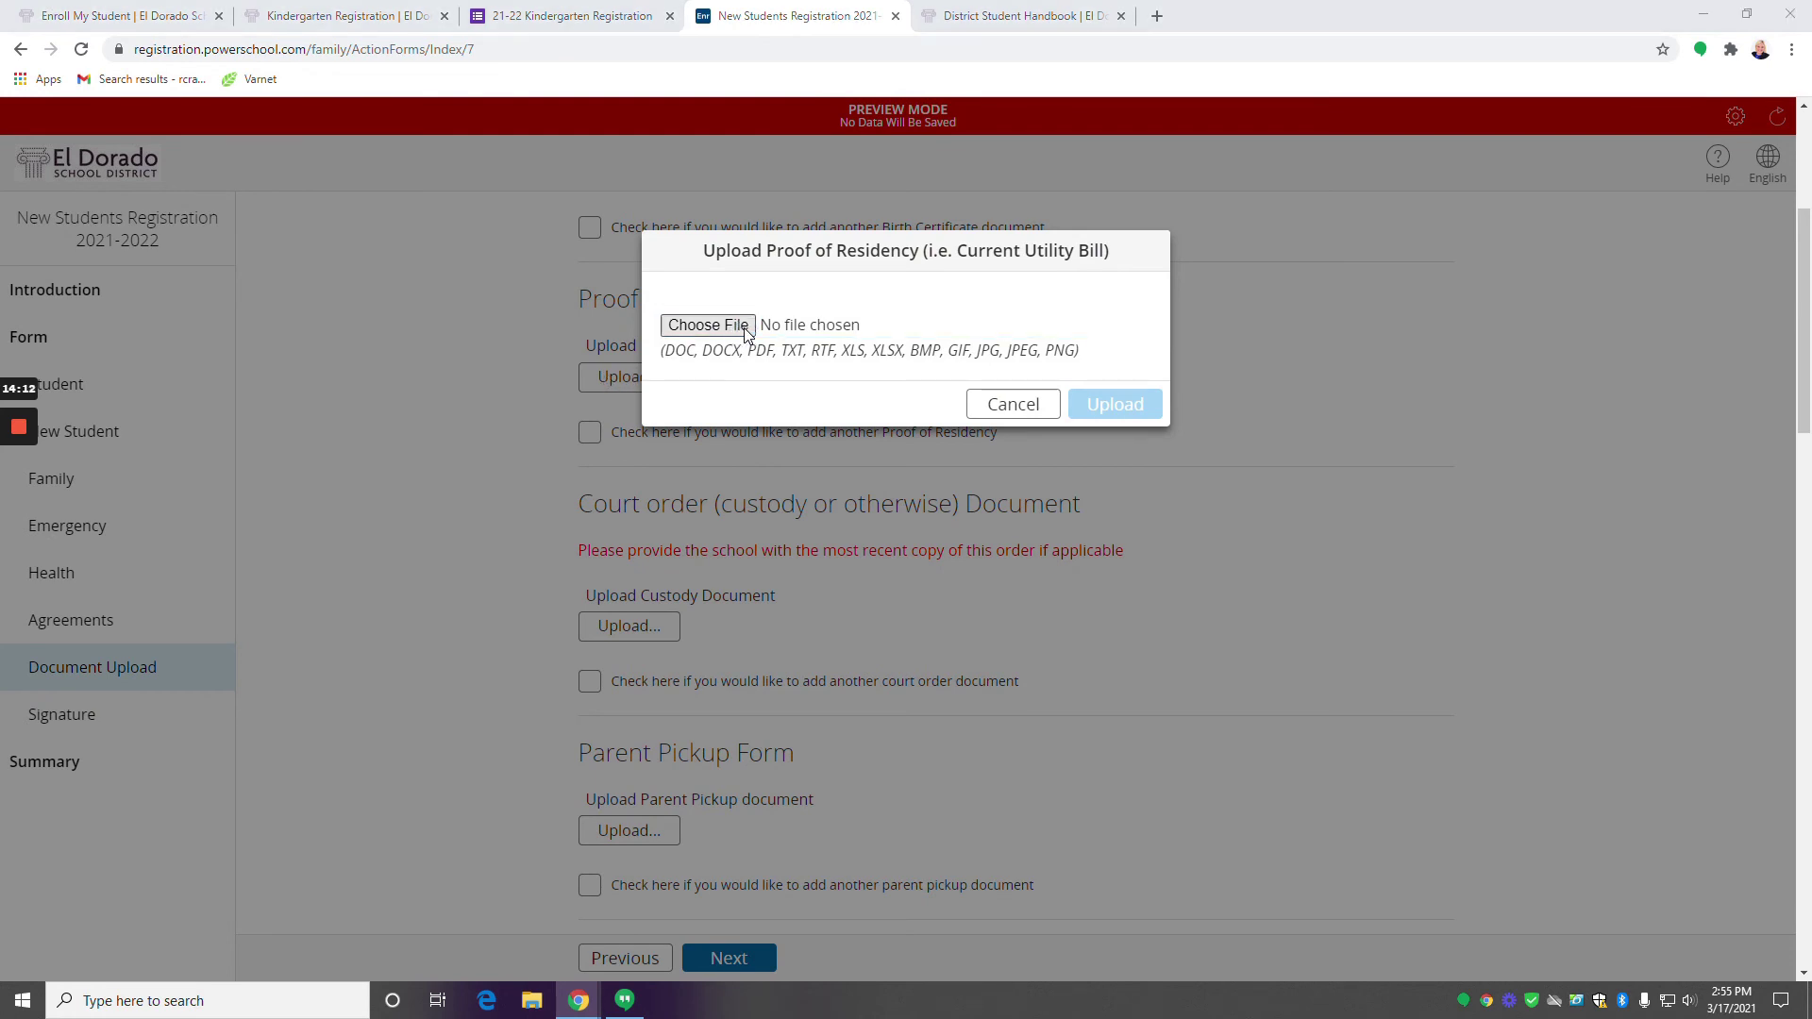
pyautogui.click(325, 155)
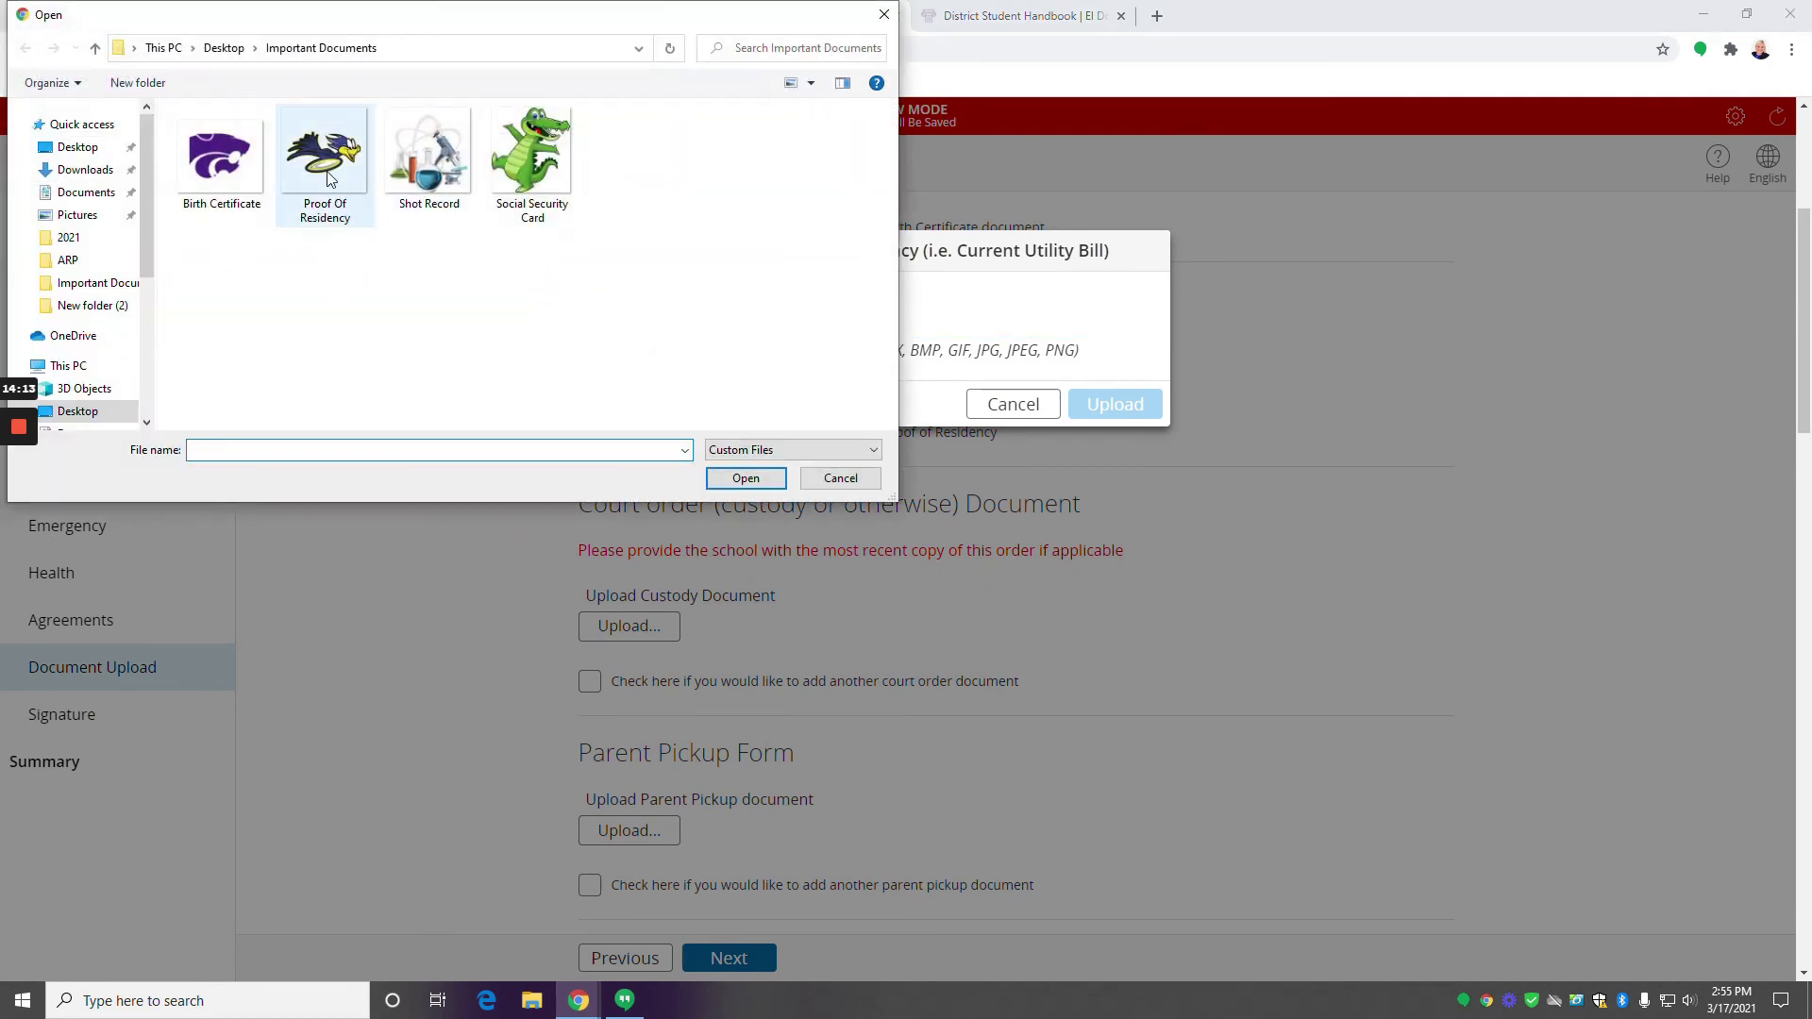
pyautogui.click(746, 478)
pyautogui.click(1115, 403)
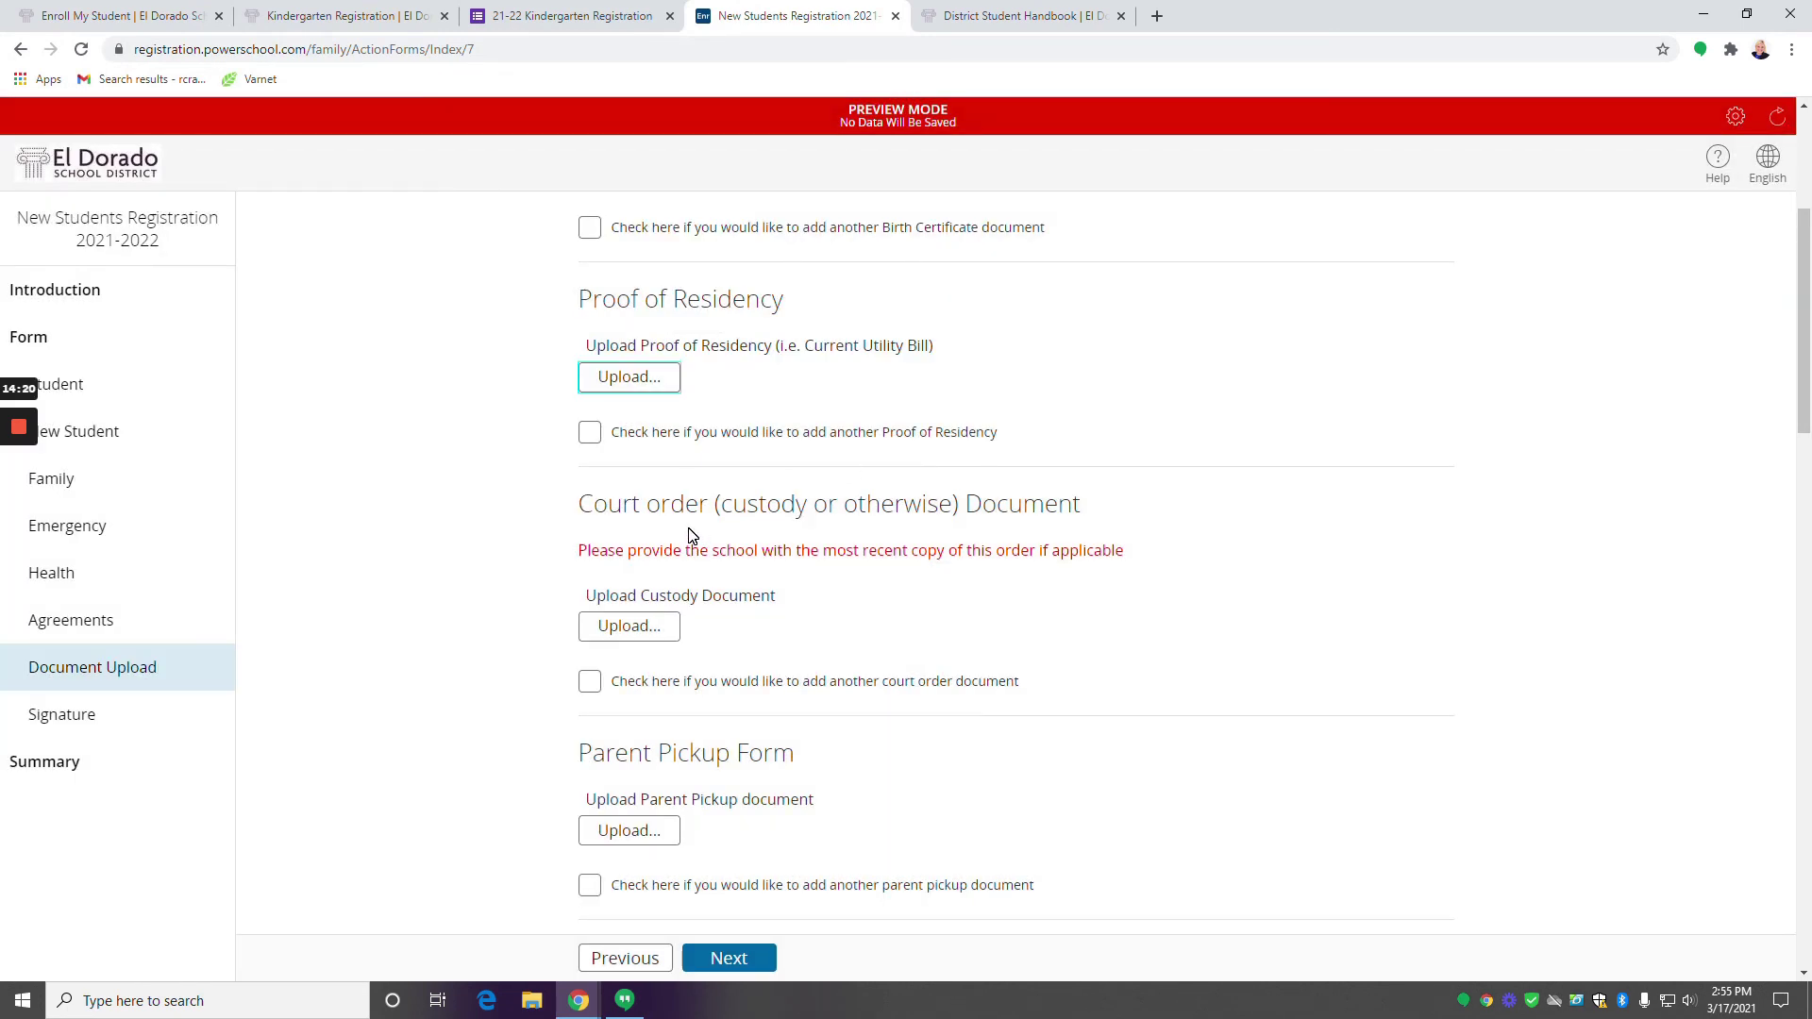
pyautogui.scroll(-5, 687, 536)
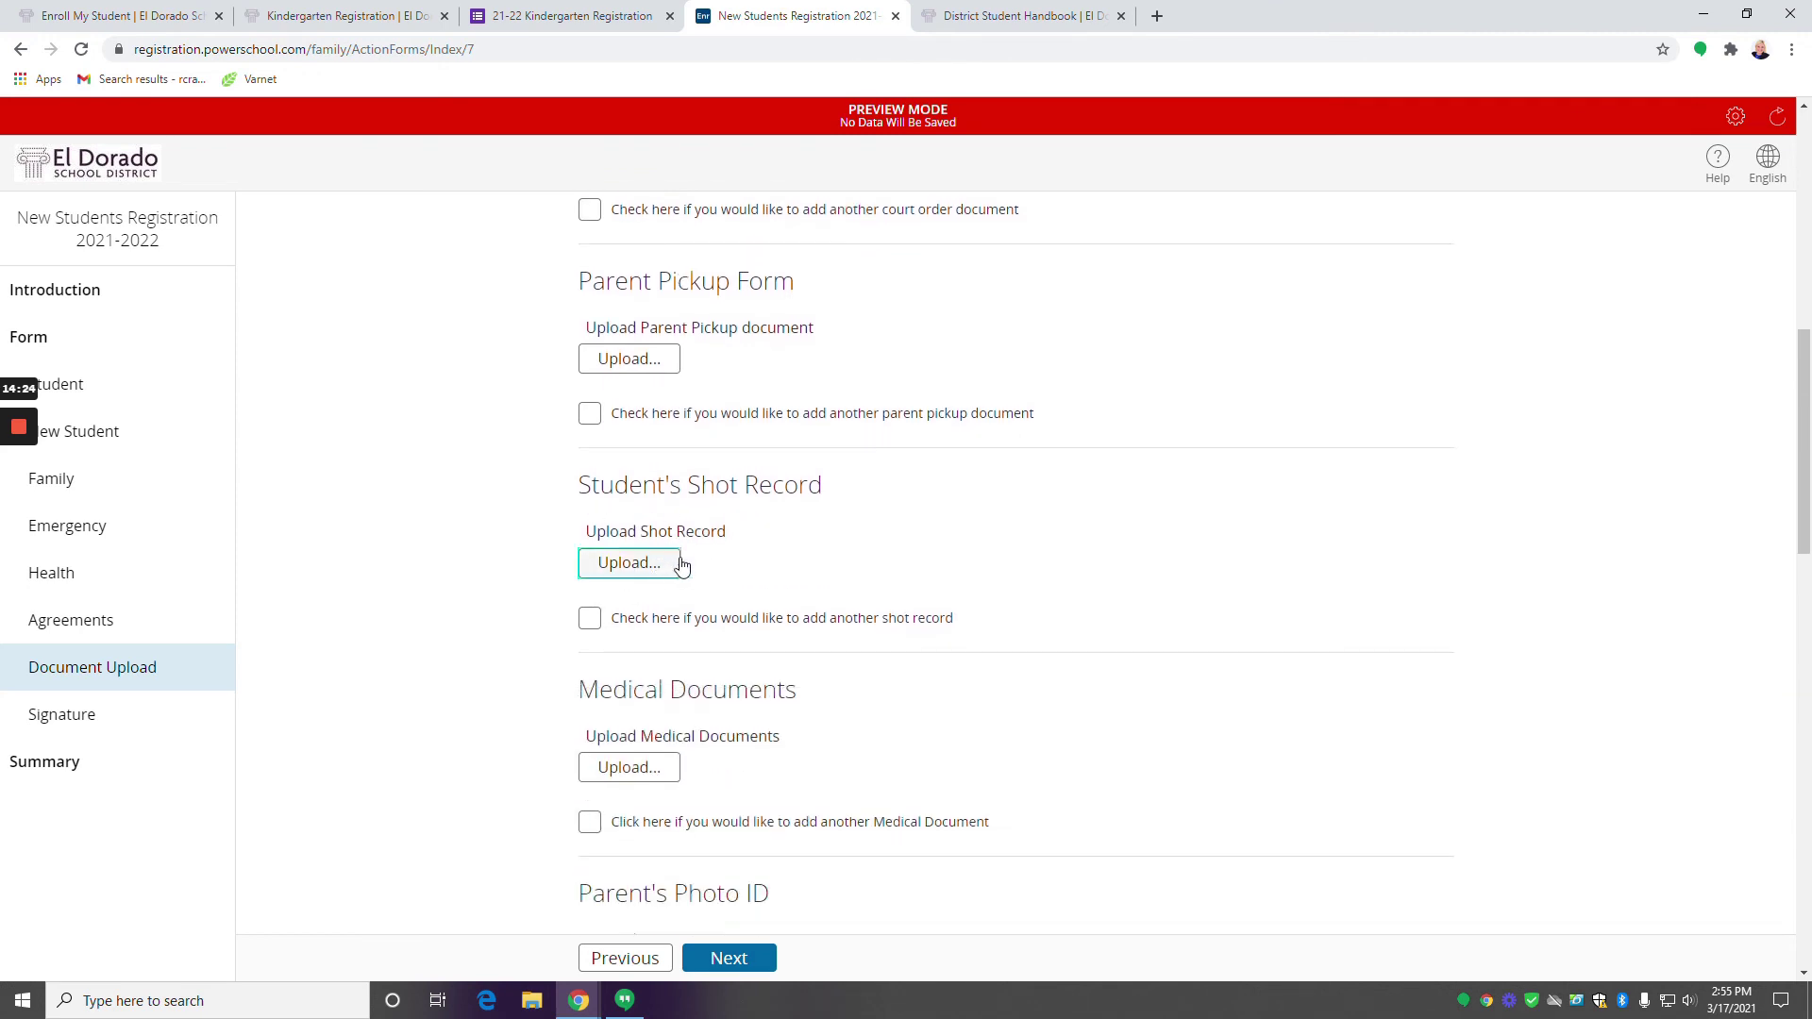
# Upload the Shot Record file under Student's Shot Record.
pyautogui.click(677, 564)
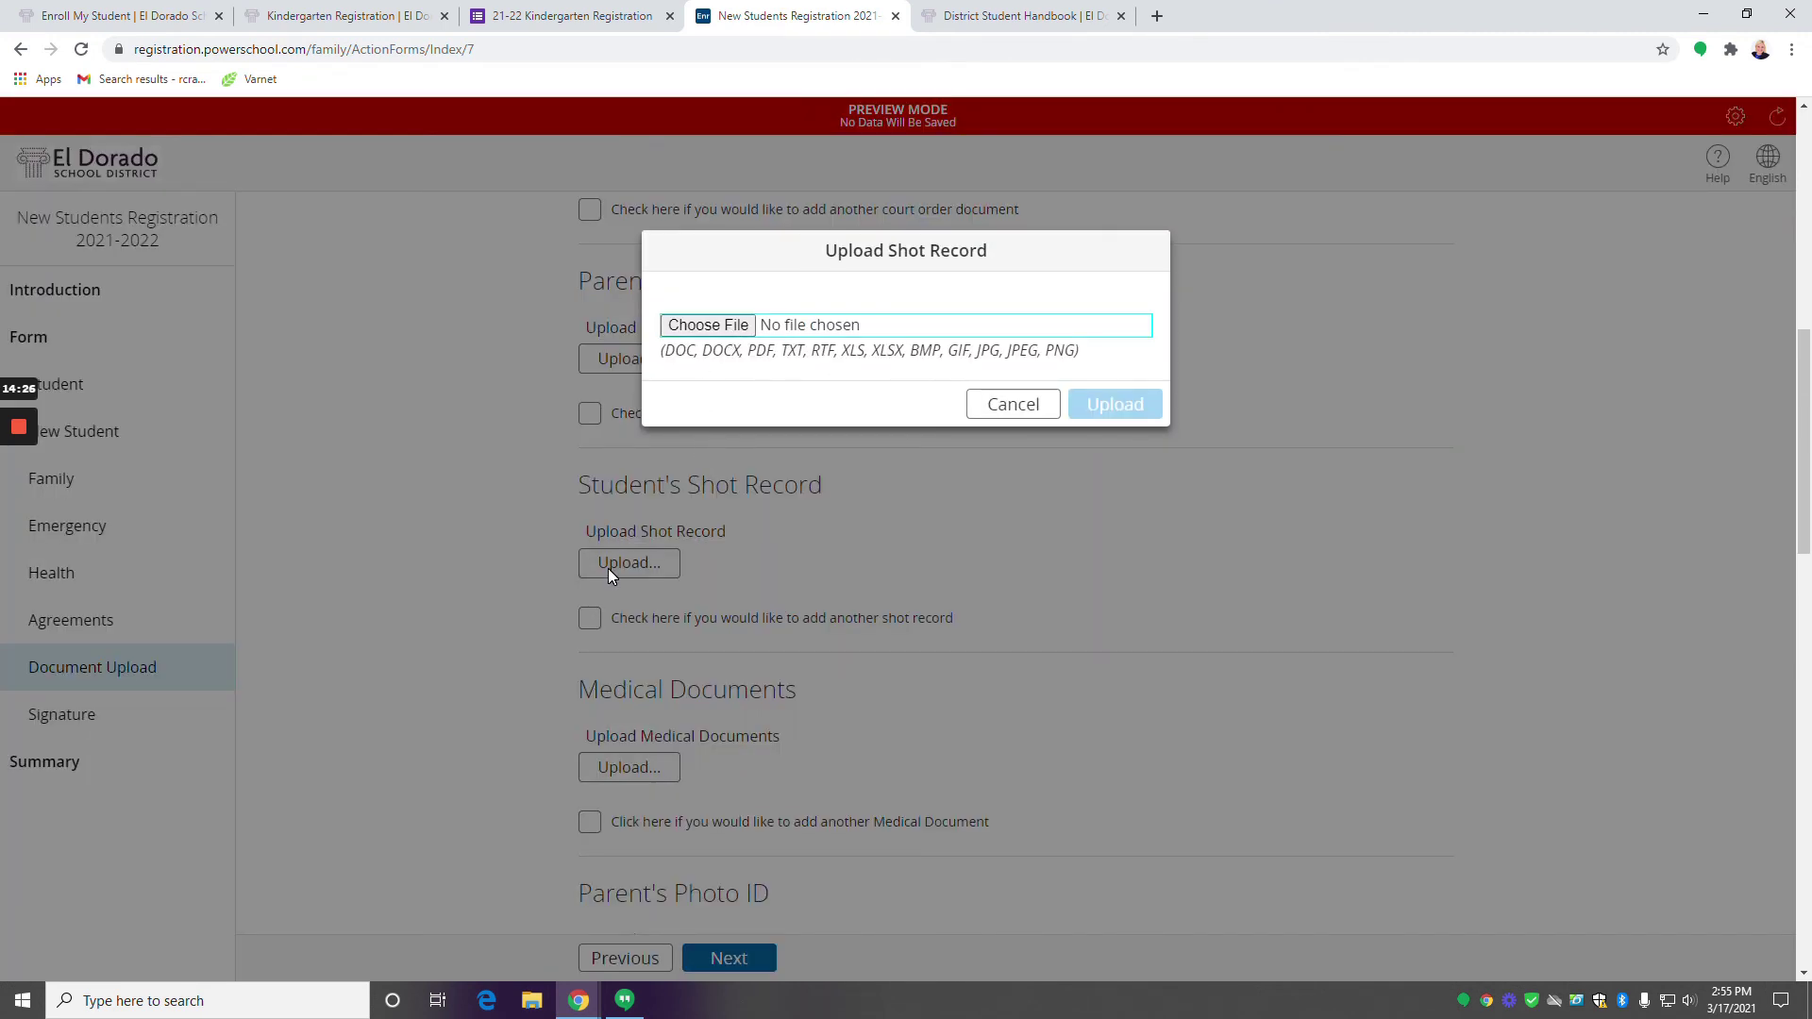
pyautogui.click(714, 330)
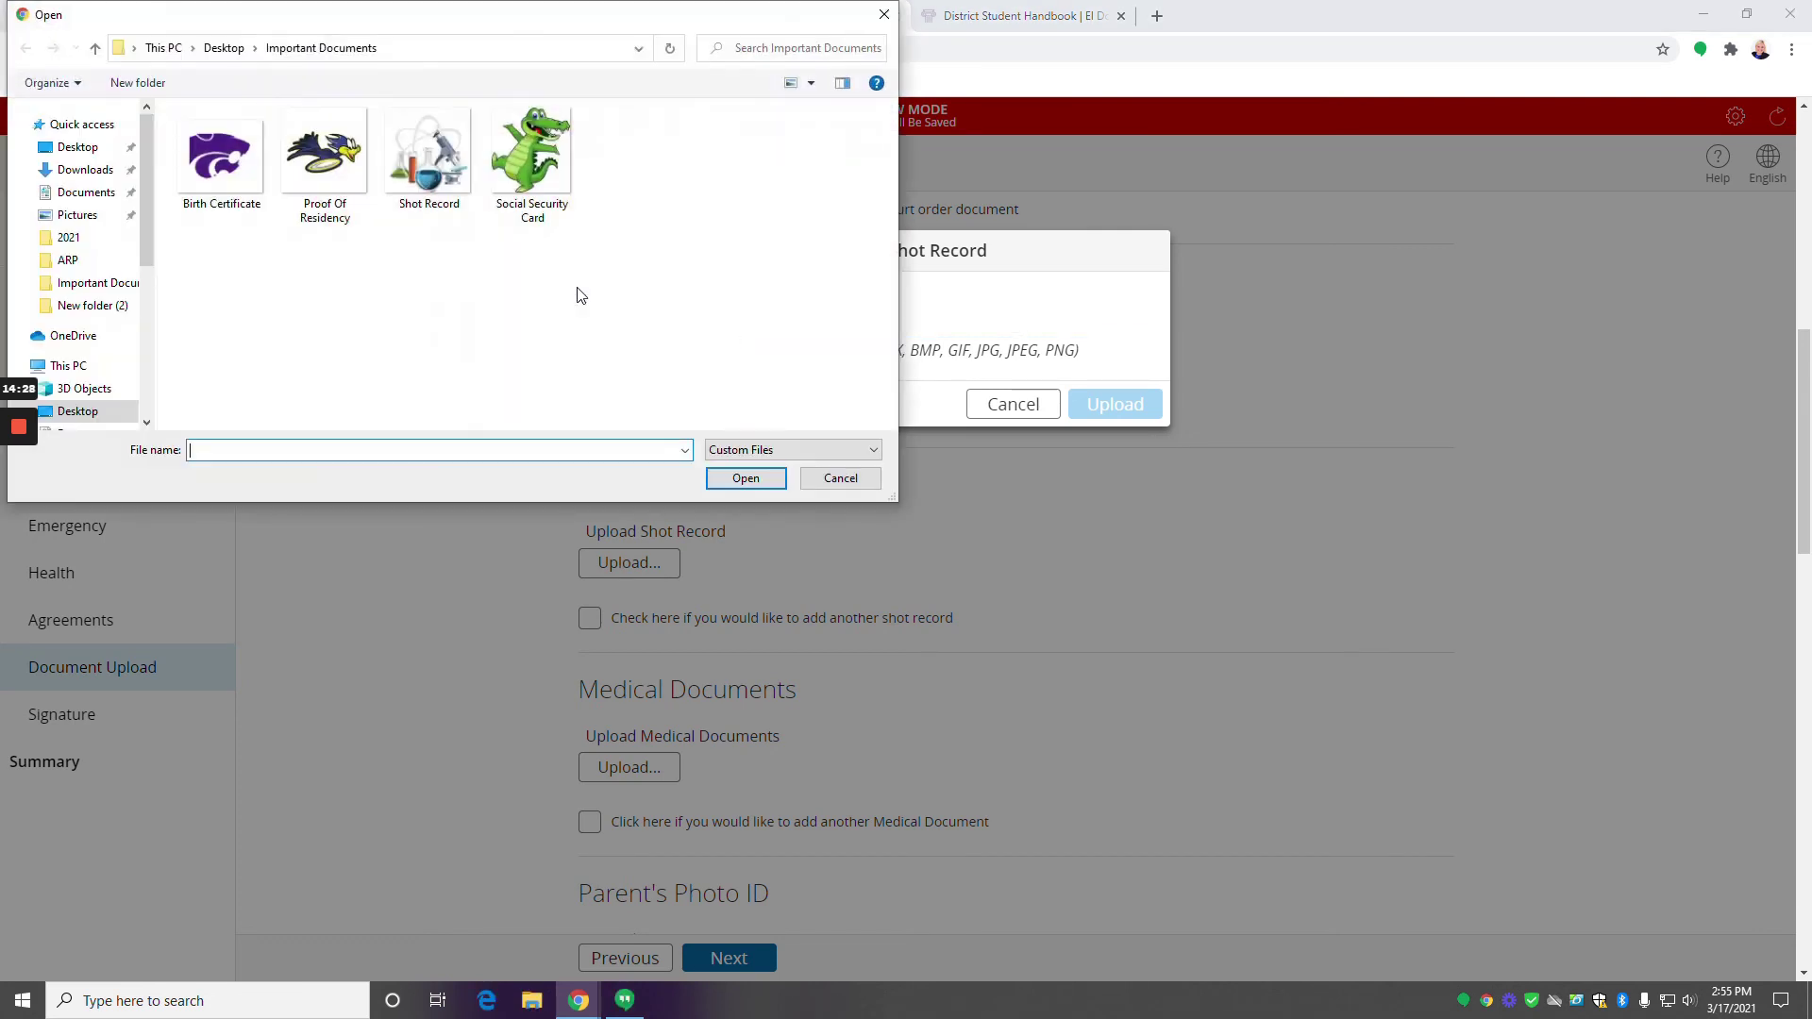
pyautogui.click(440, 181)
pyautogui.click(745, 478)
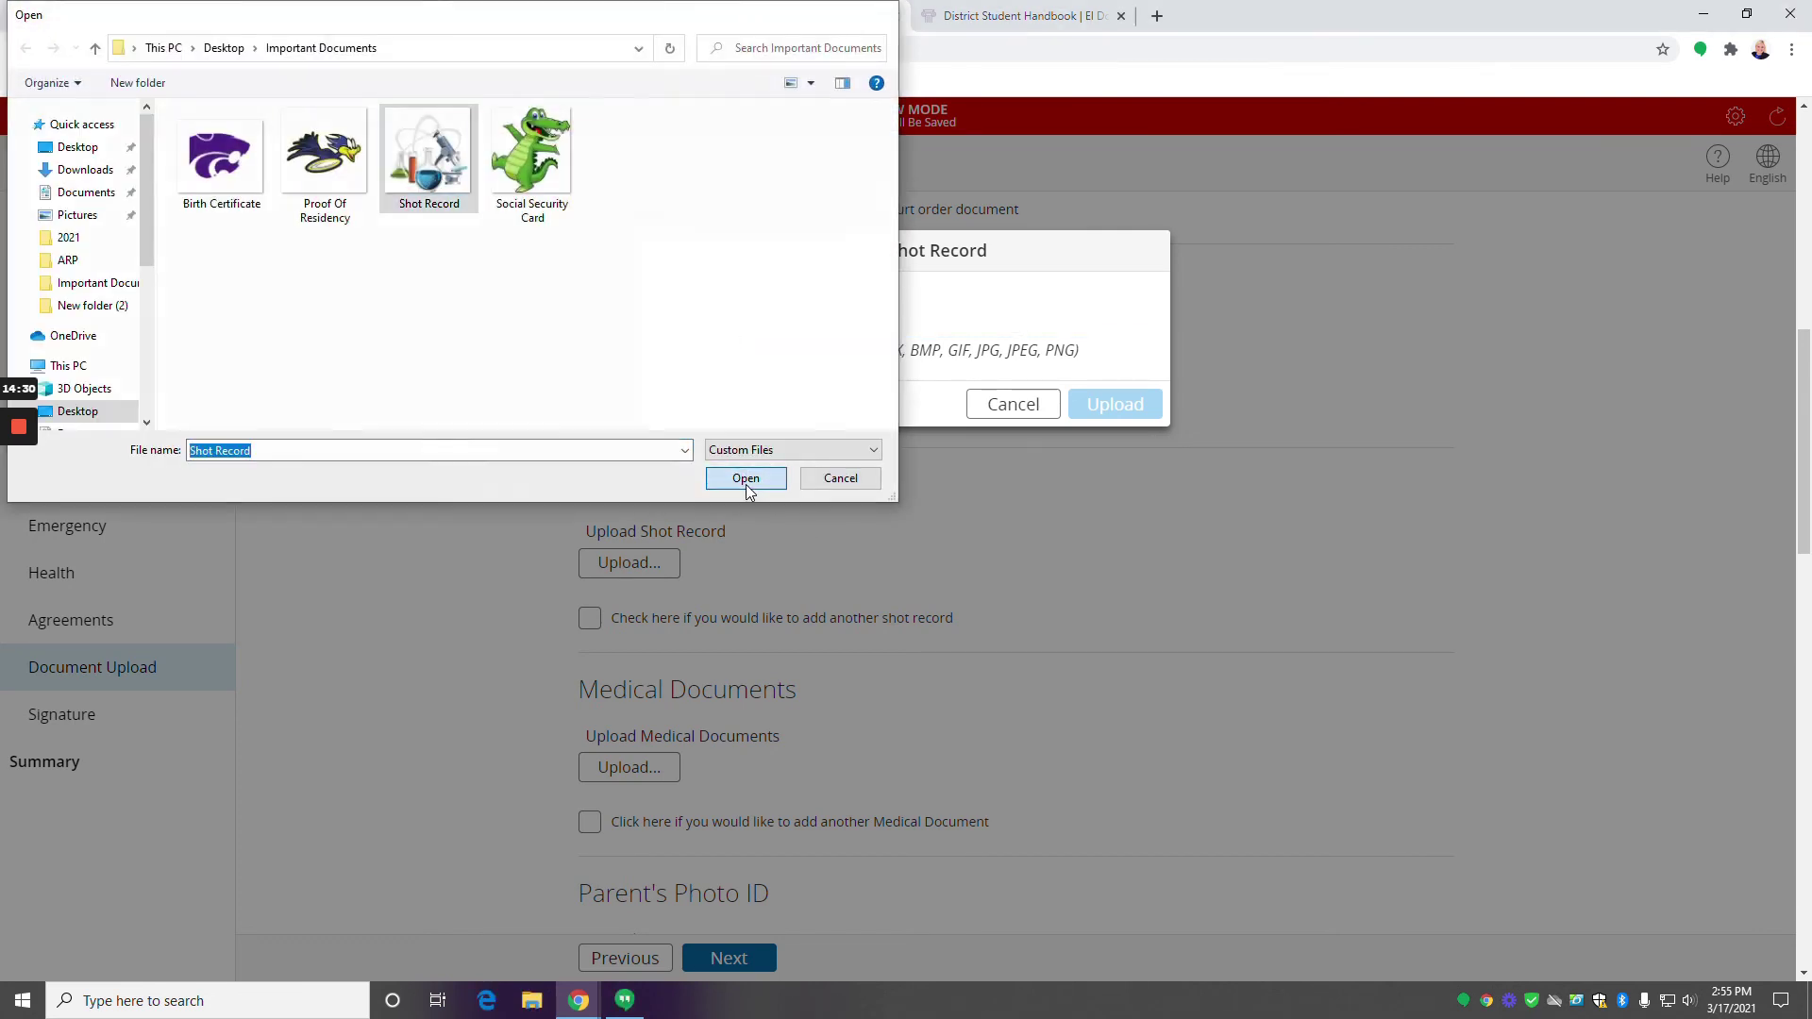
pyautogui.click(1113, 410)
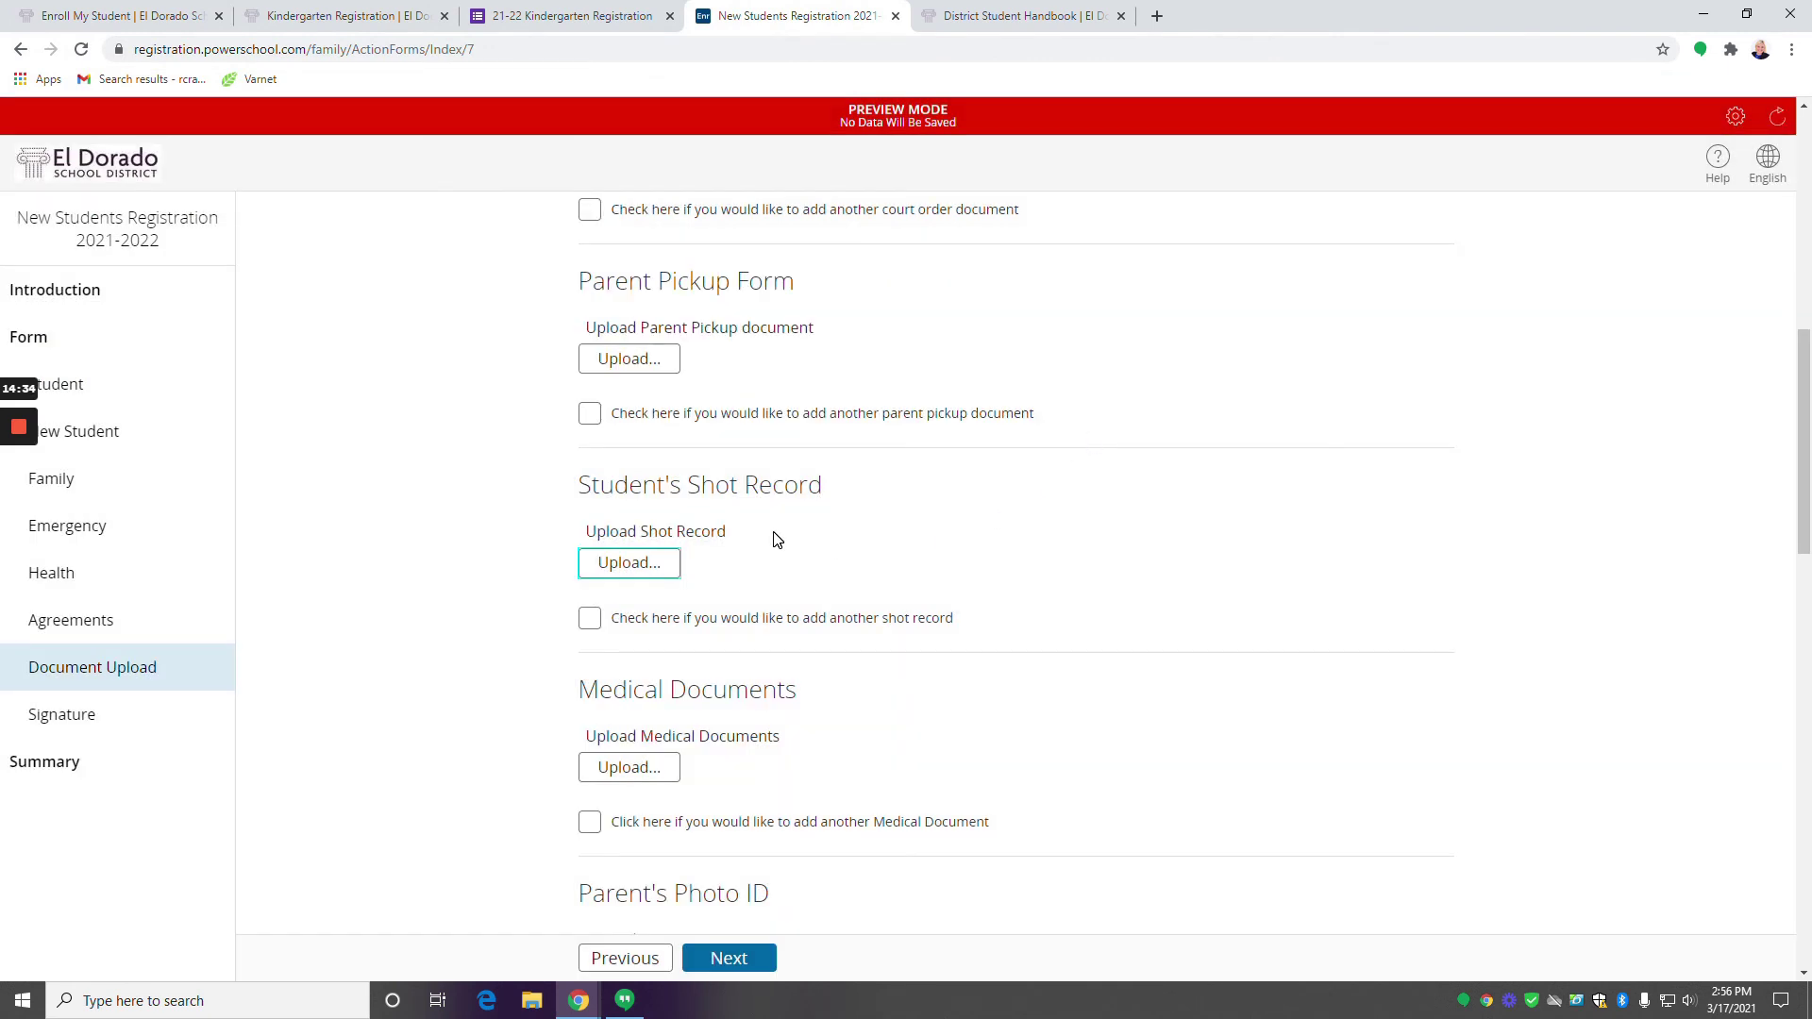
pyautogui.scroll(-1, 776, 540)
pyautogui.scroll(-2, 724, 526)
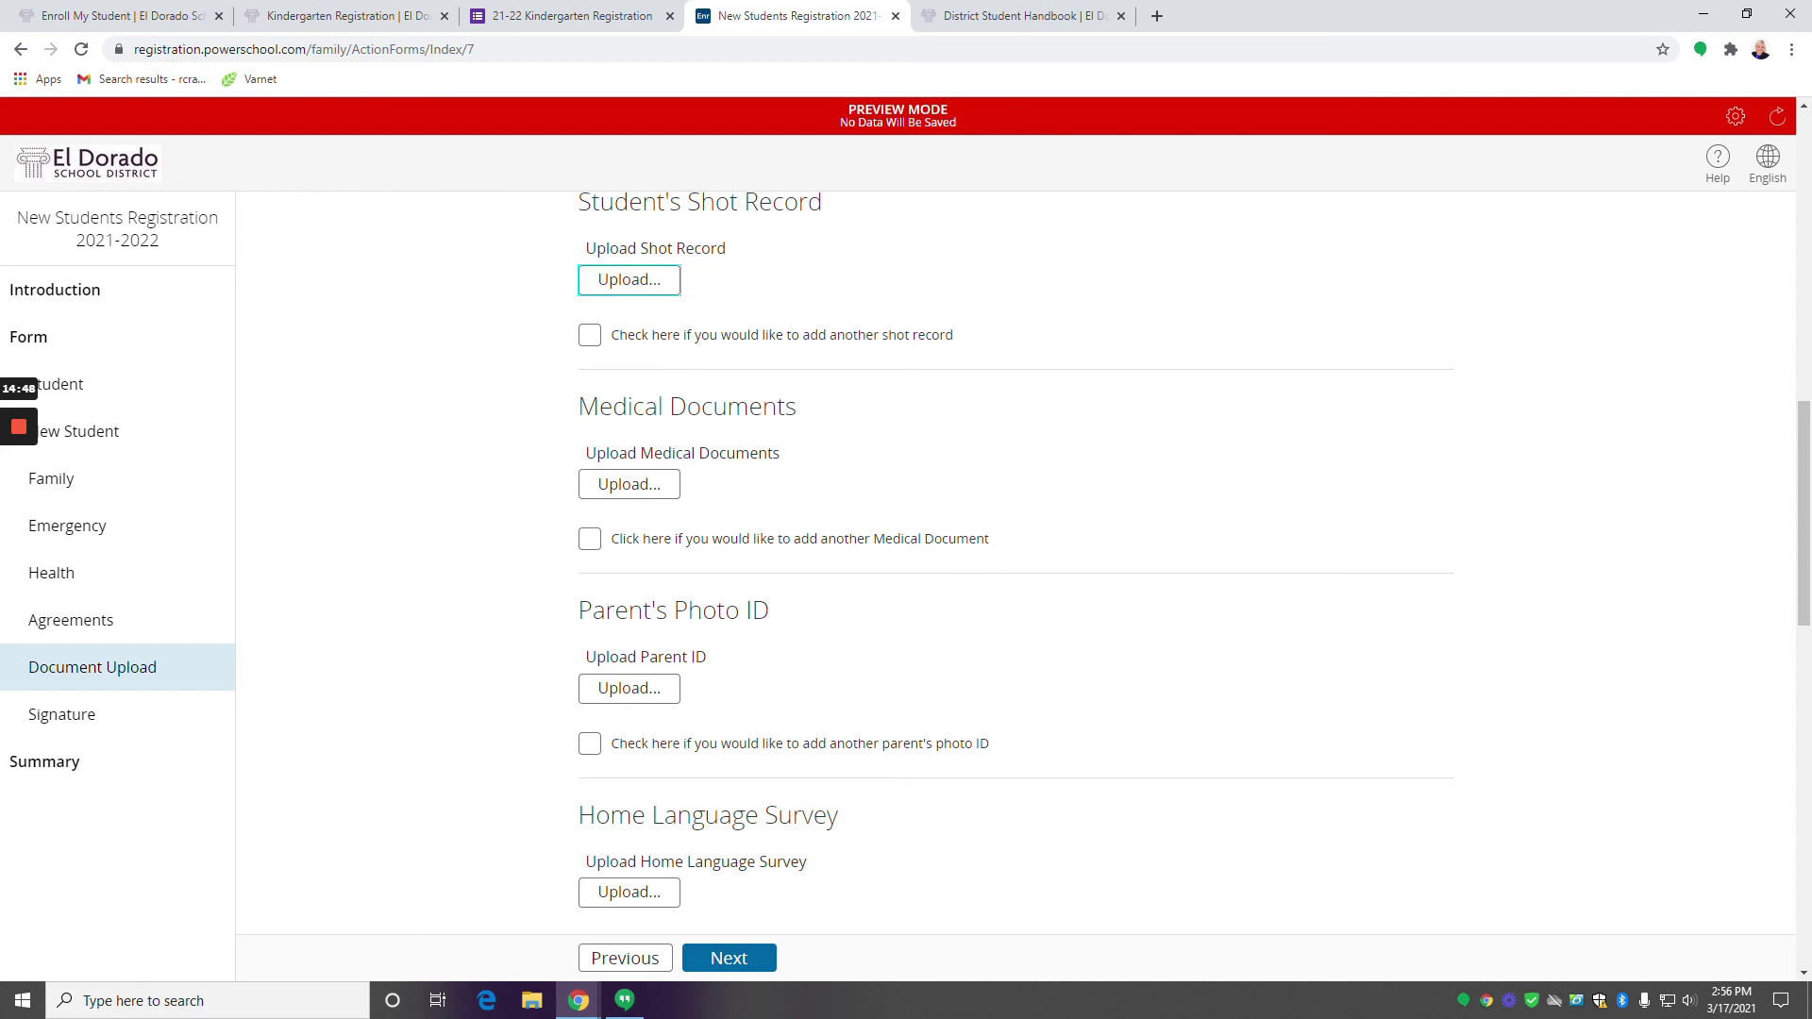
# Upload Social Security Card.jpg under Student SSN Card, then scroll to the page bottom.
pyautogui.scroll(-3, 668, 607)
pyautogui.scroll(-3, 669, 604)
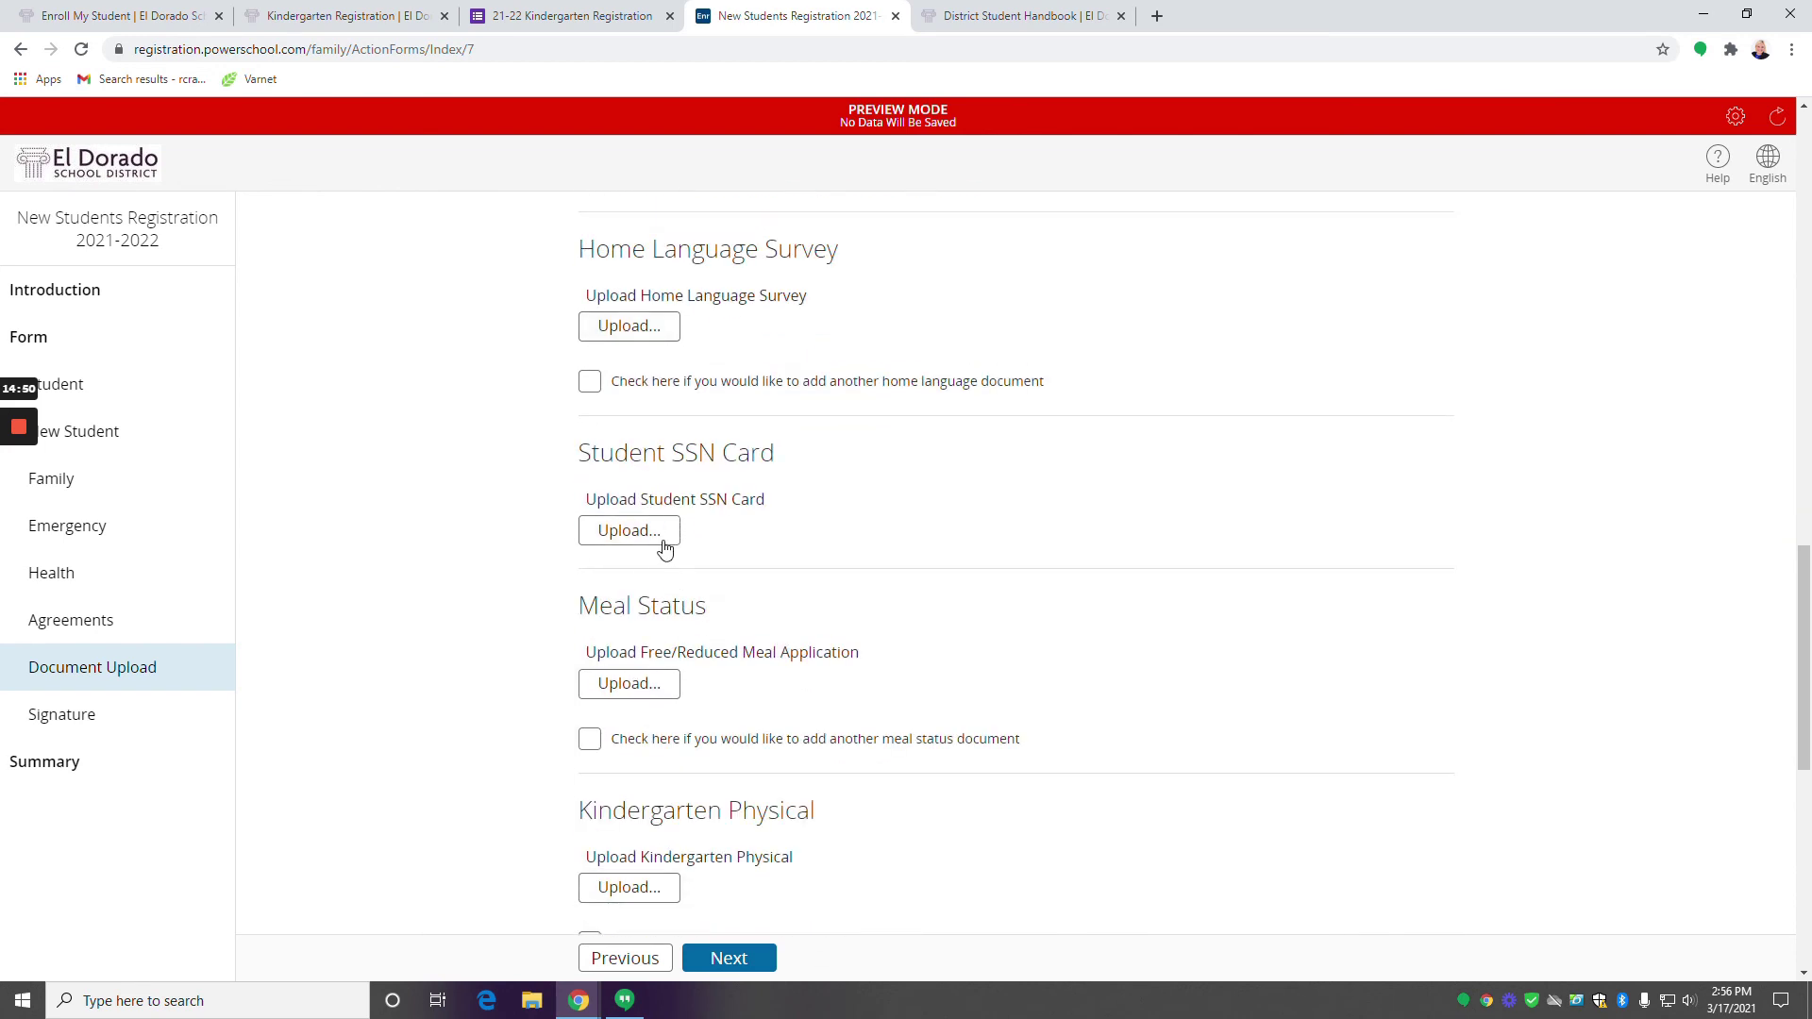
pyautogui.click(648, 531)
pyautogui.click(708, 325)
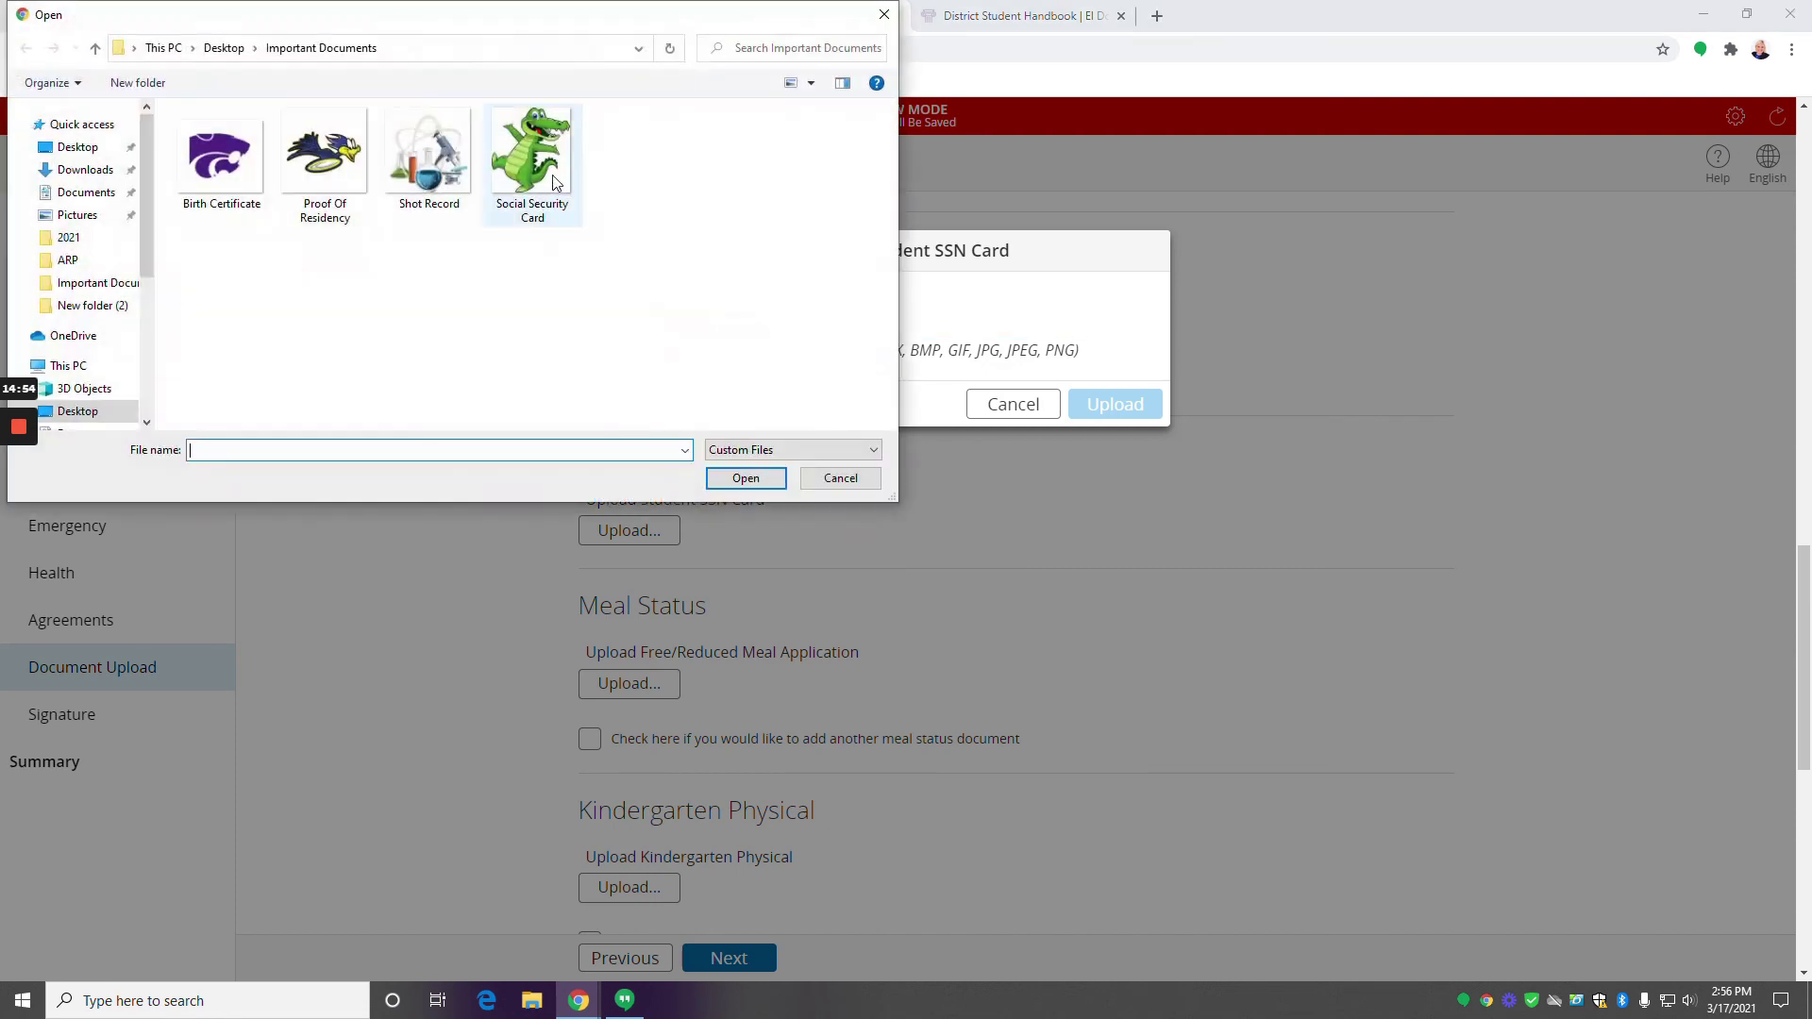
pyautogui.click(558, 189)
pyautogui.click(745, 478)
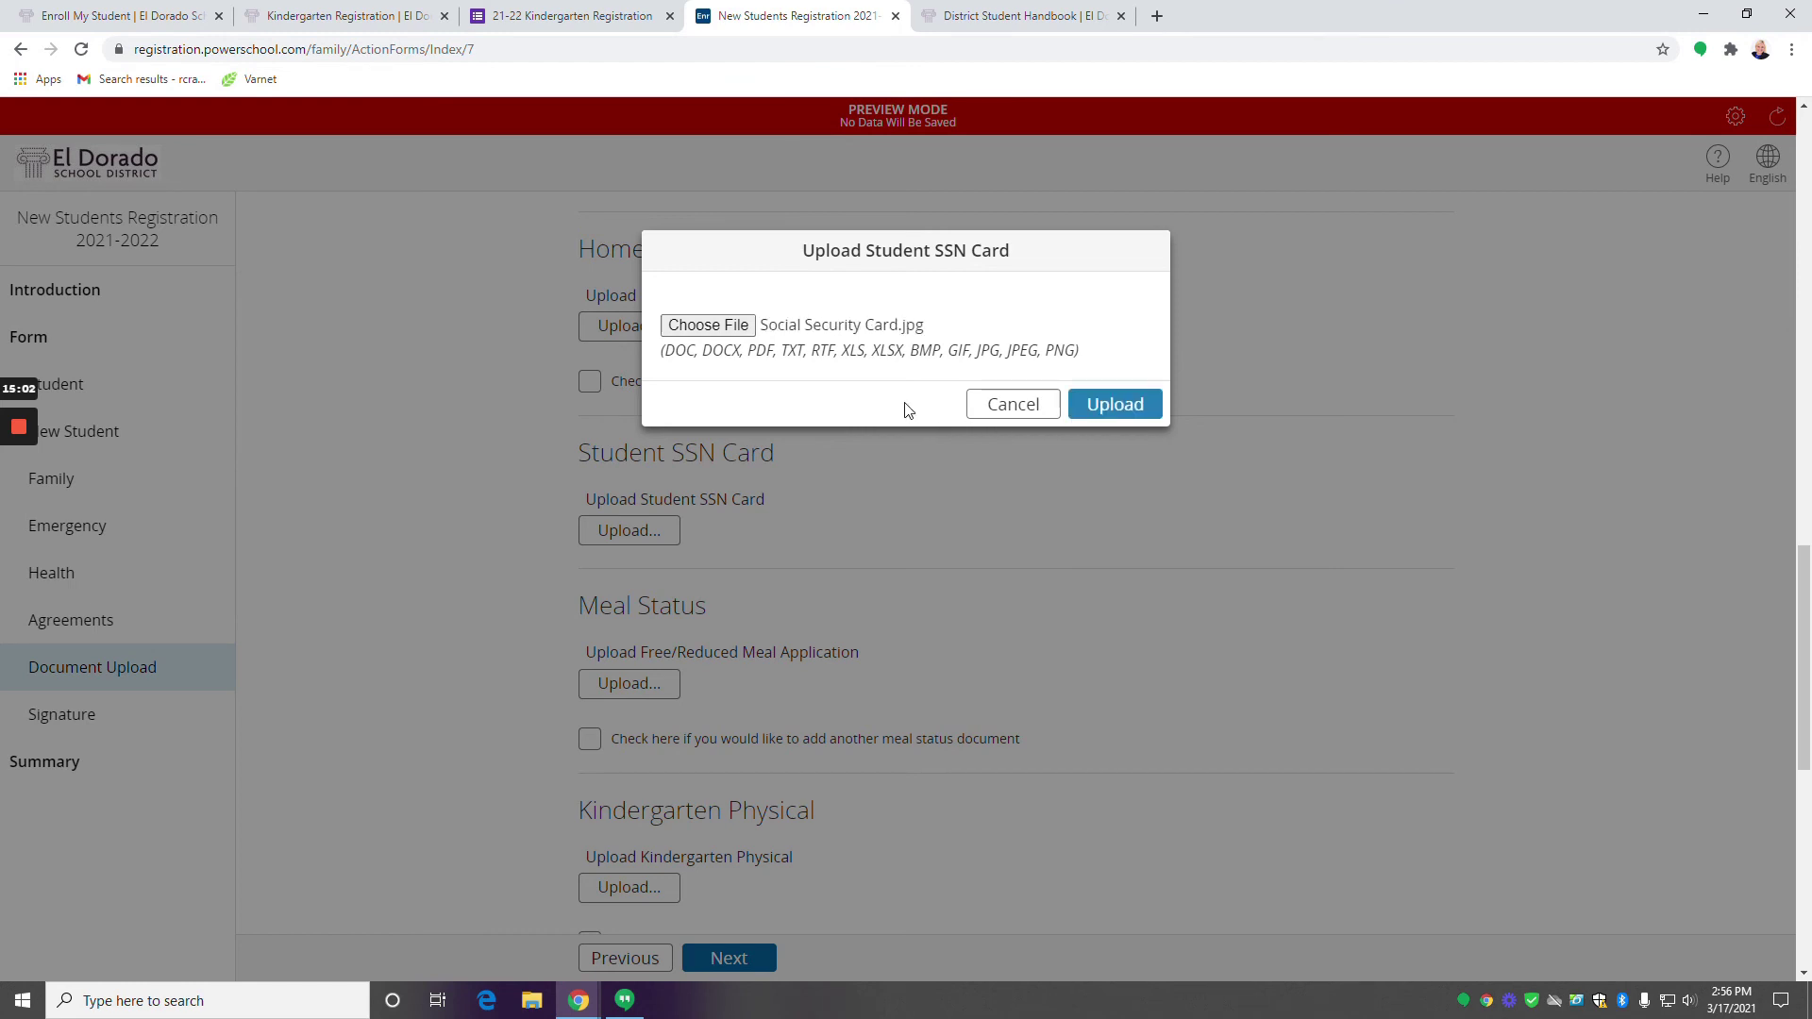
pyautogui.click(1112, 405)
pyautogui.scroll(-5, 846, 745)
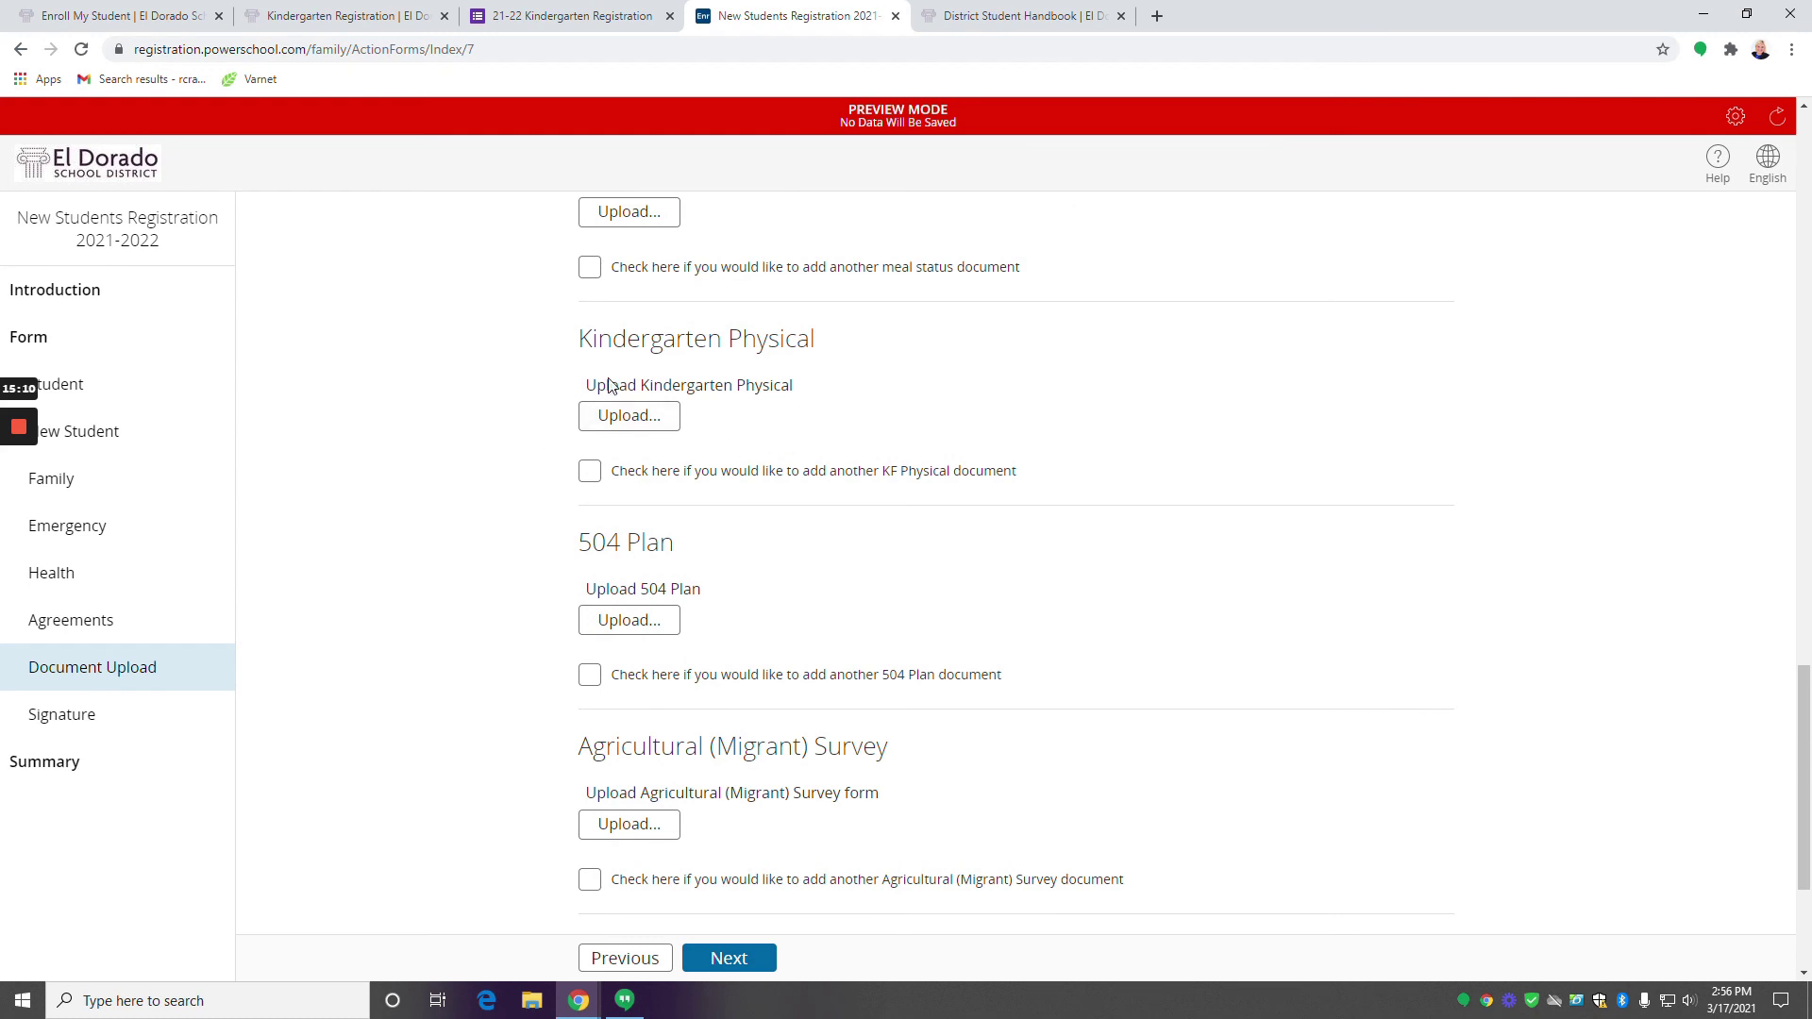
pyautogui.scroll(-2, 651, 490)
pyautogui.scroll(-1, 717, 887)
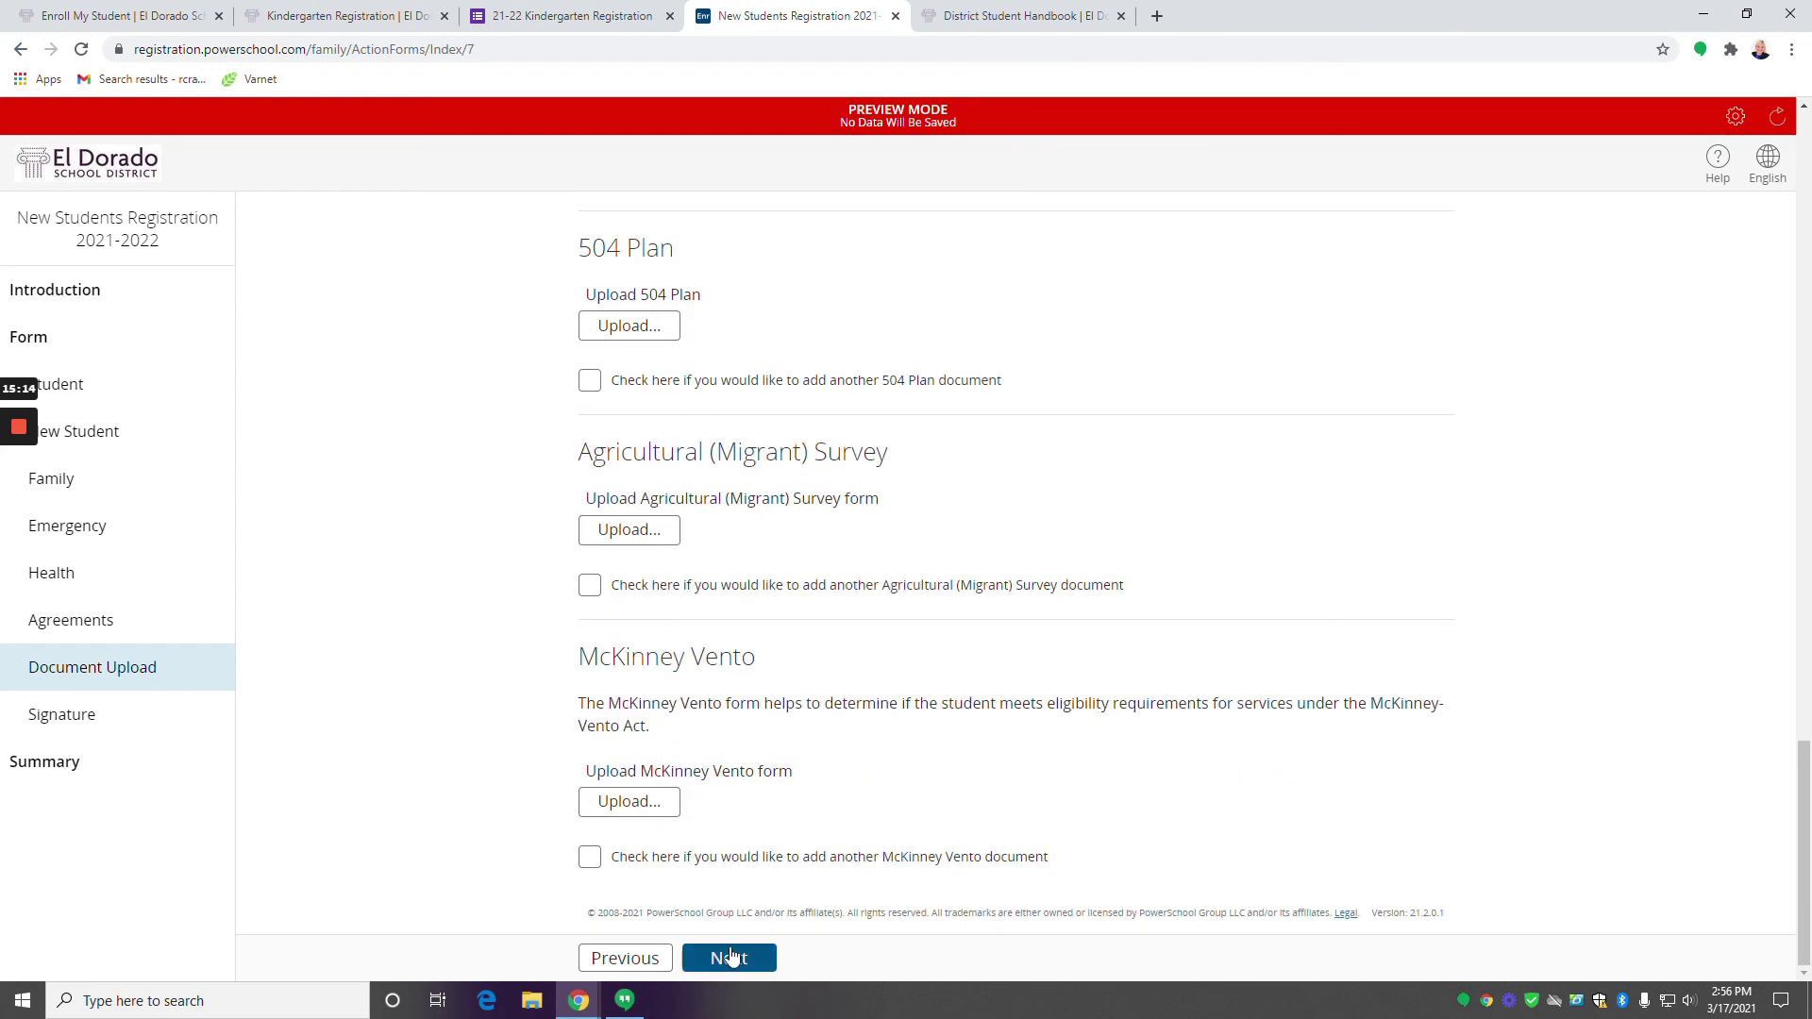
# On the certification page, set I Agree to Yes and enter the parent's electronic signature.
pyautogui.click(753, 960)
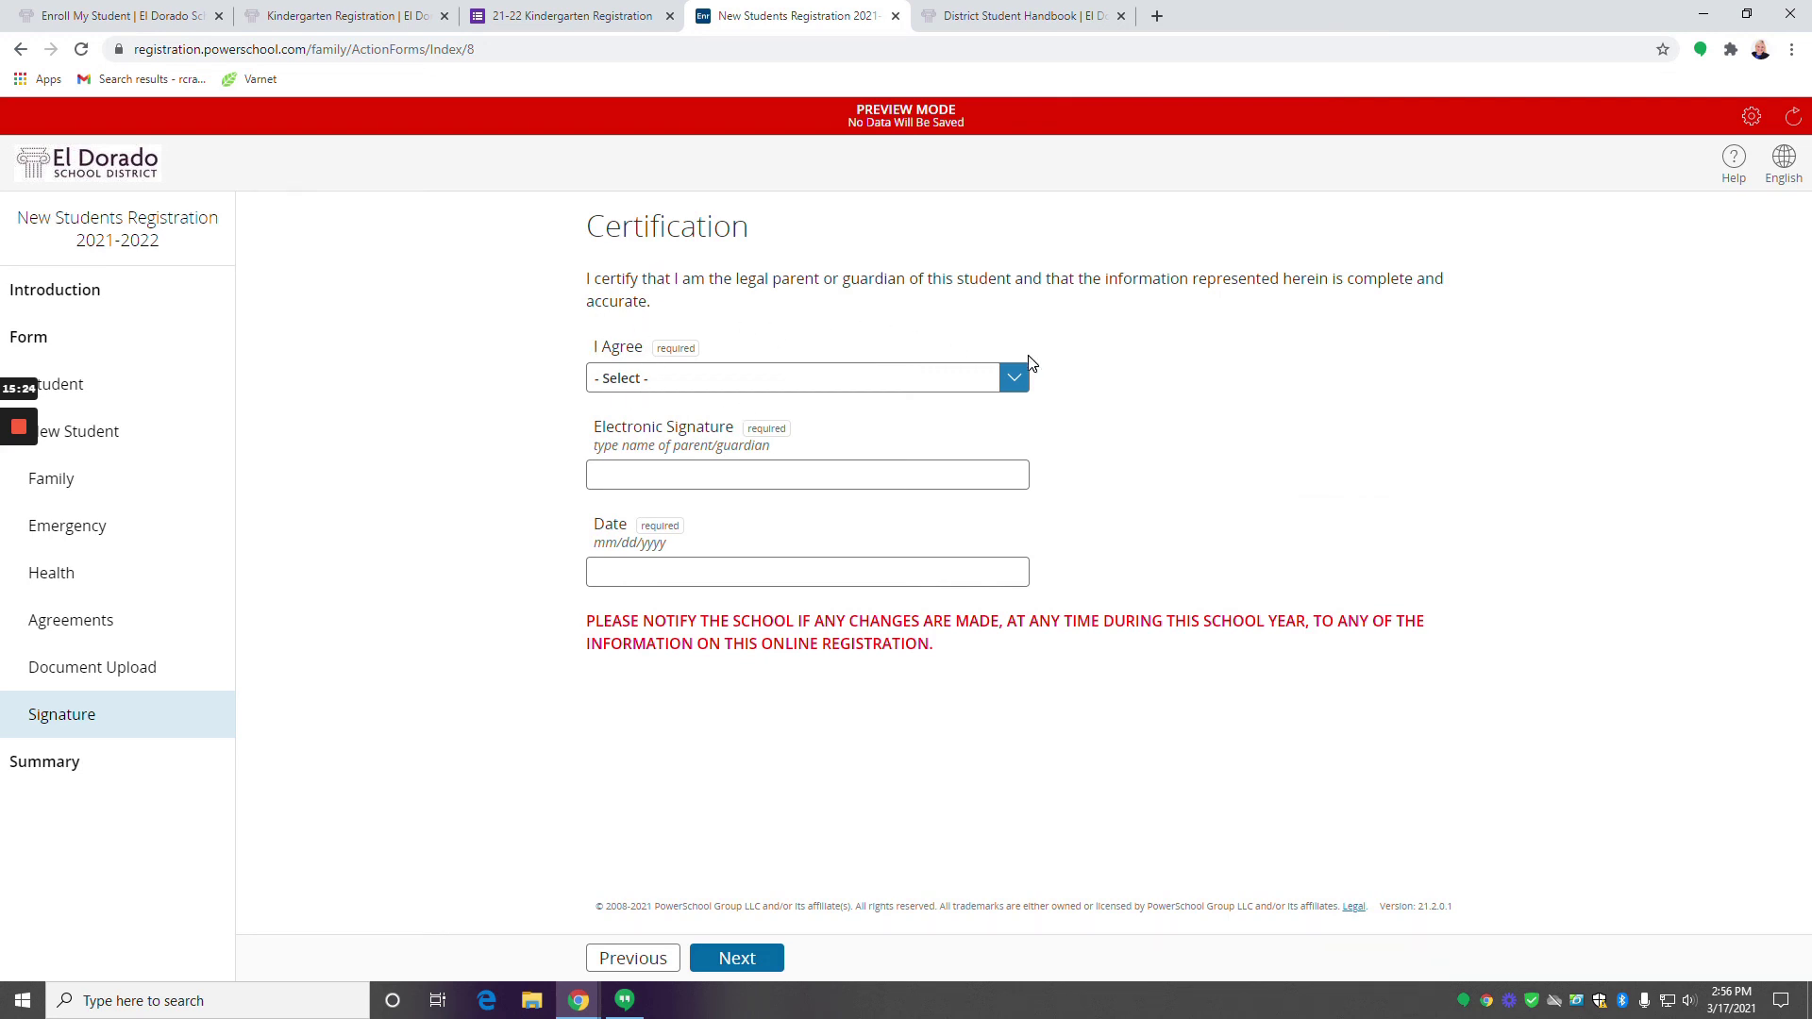
pyautogui.click(1011, 378)
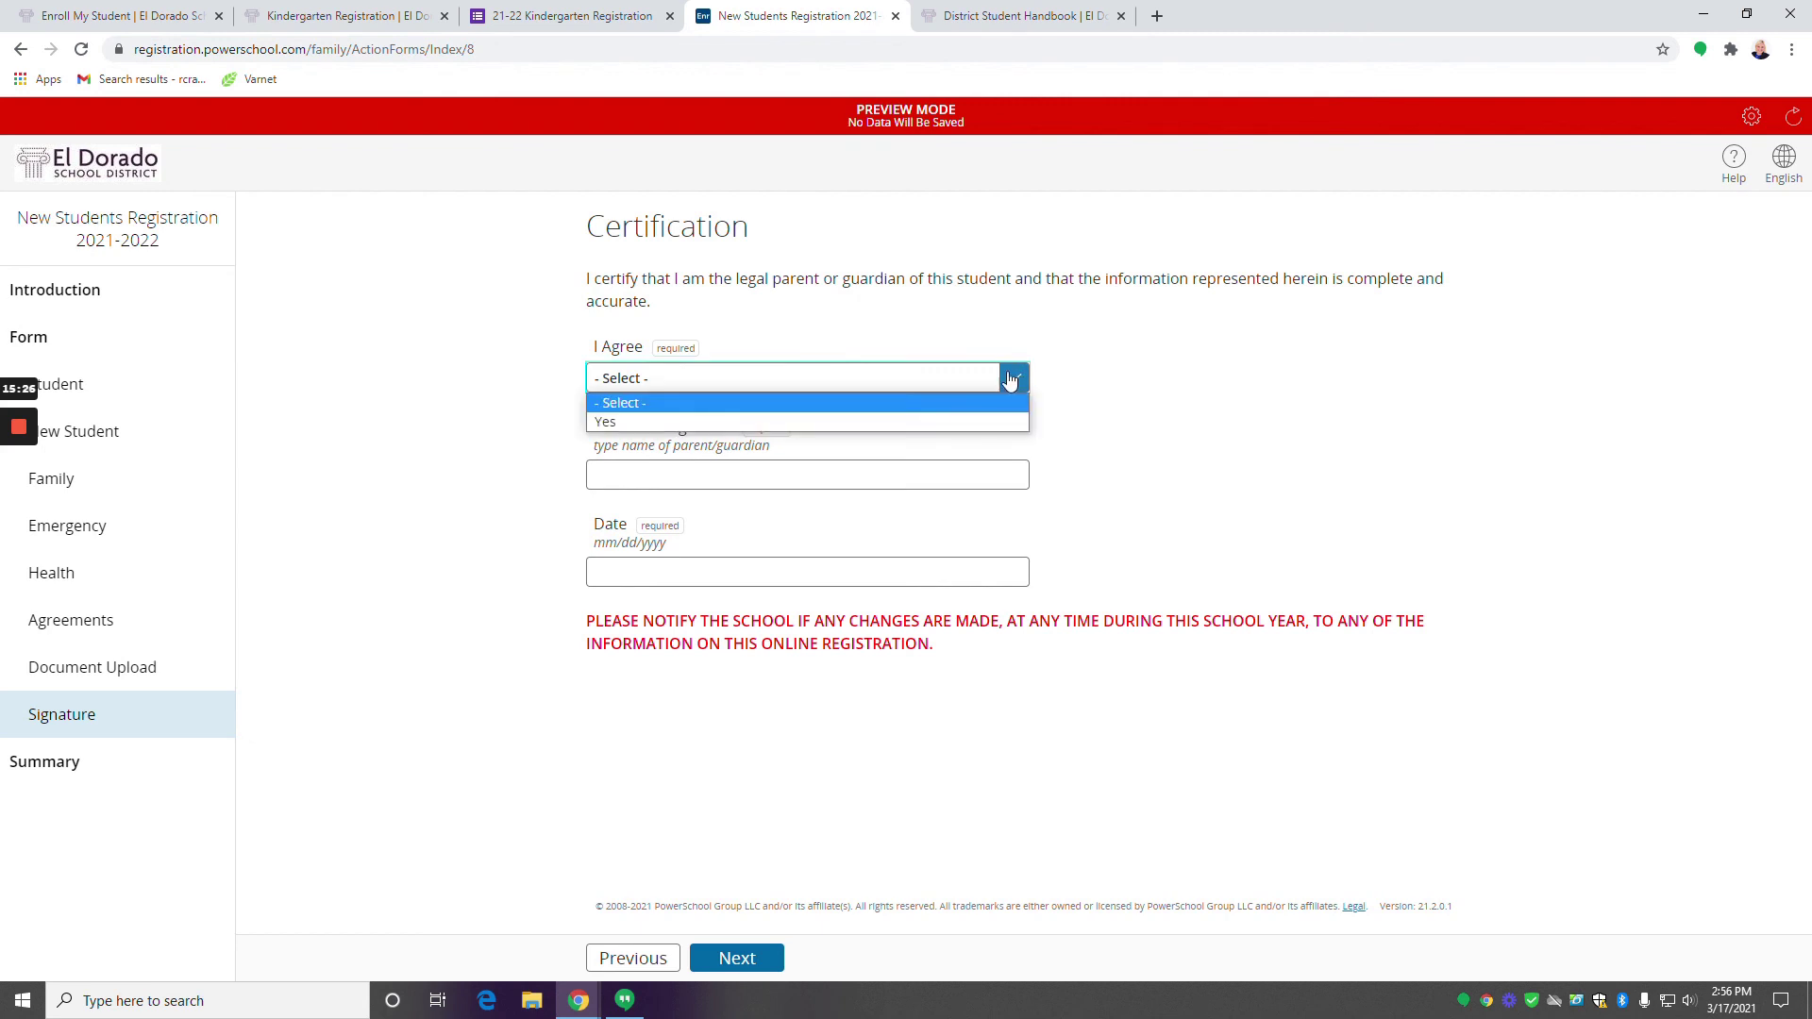
pyautogui.click(879, 424)
pyautogui.click(807, 475)
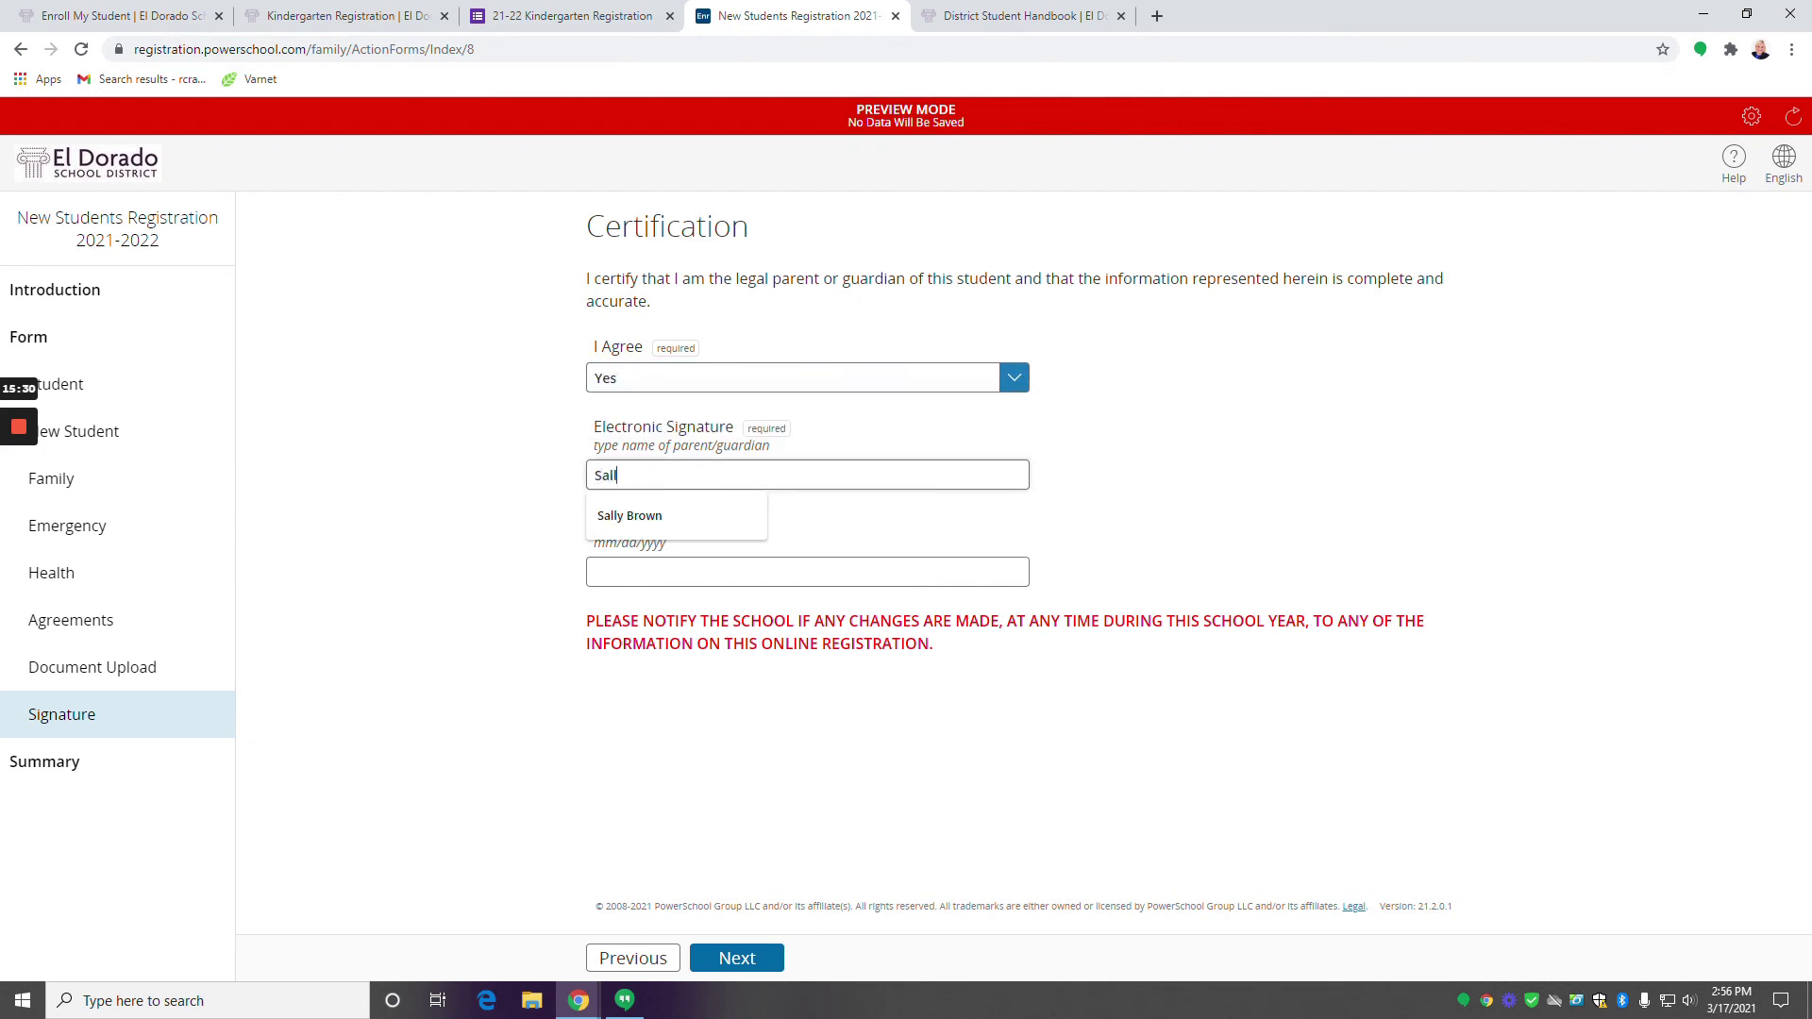
pyautogui.write('Sally Brown')
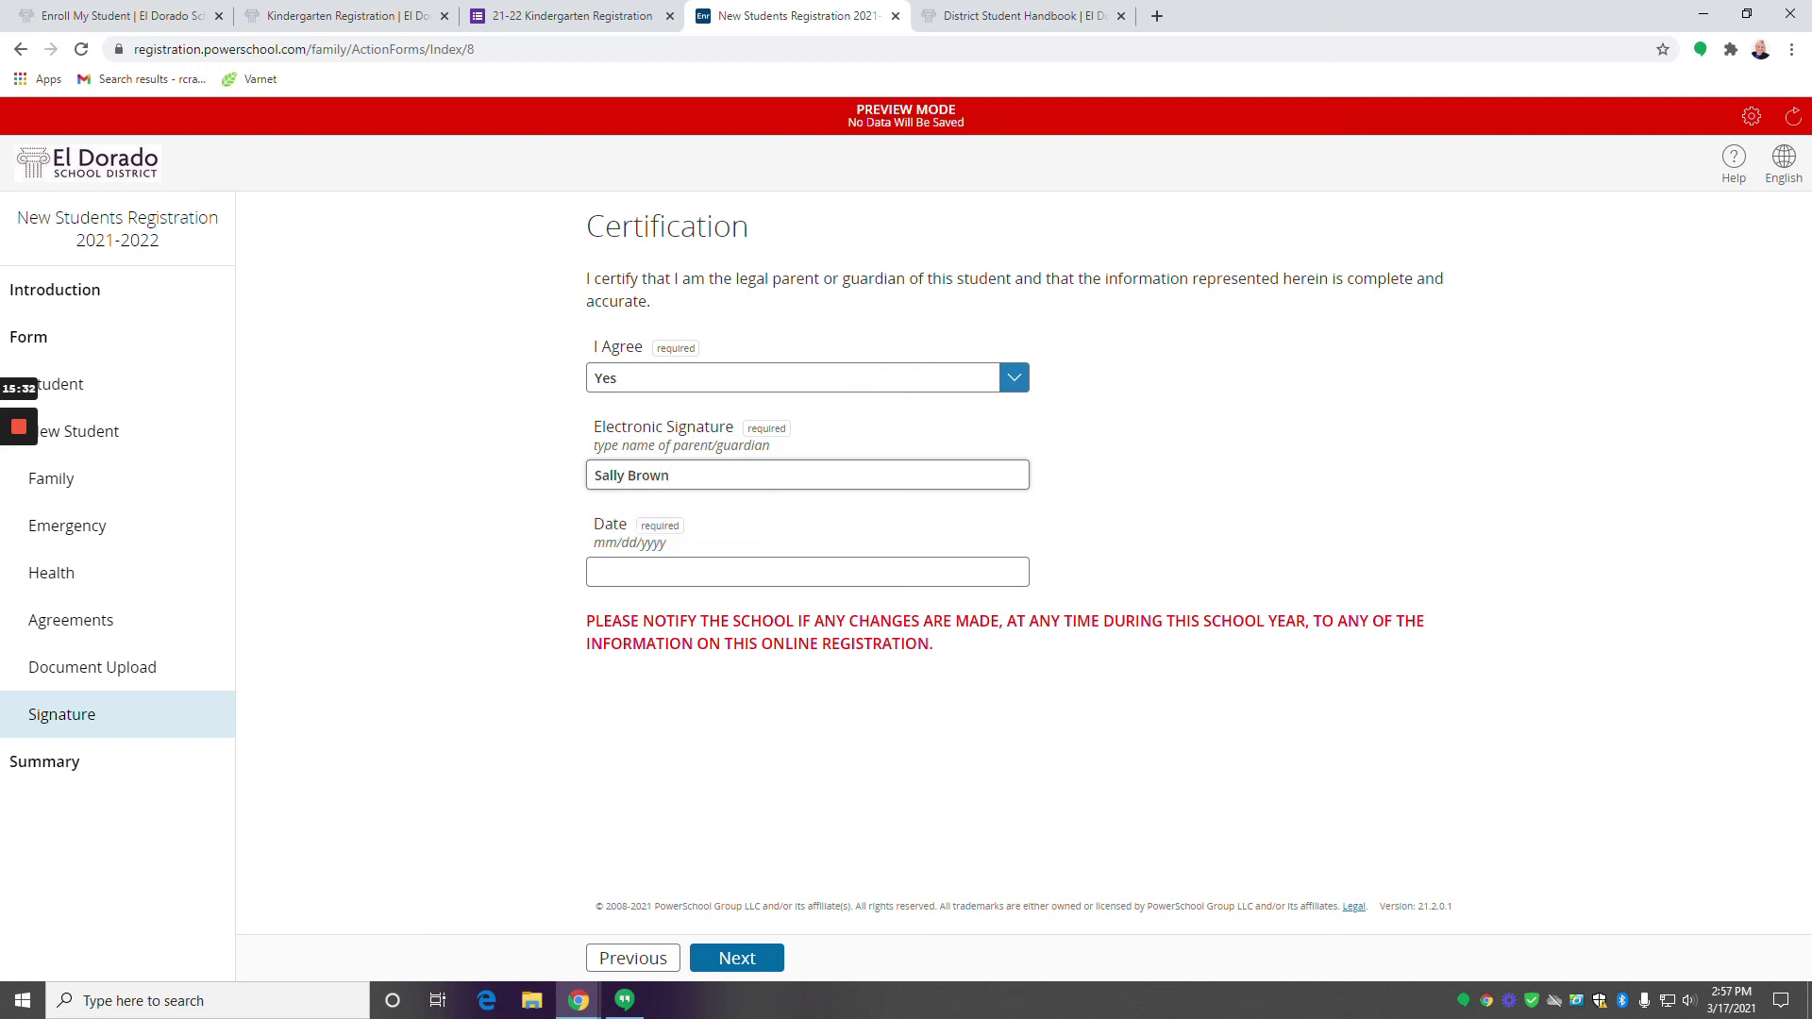
# Set the certification date to 03/17/2021 and continue to the summary.
pyautogui.click(807, 572)
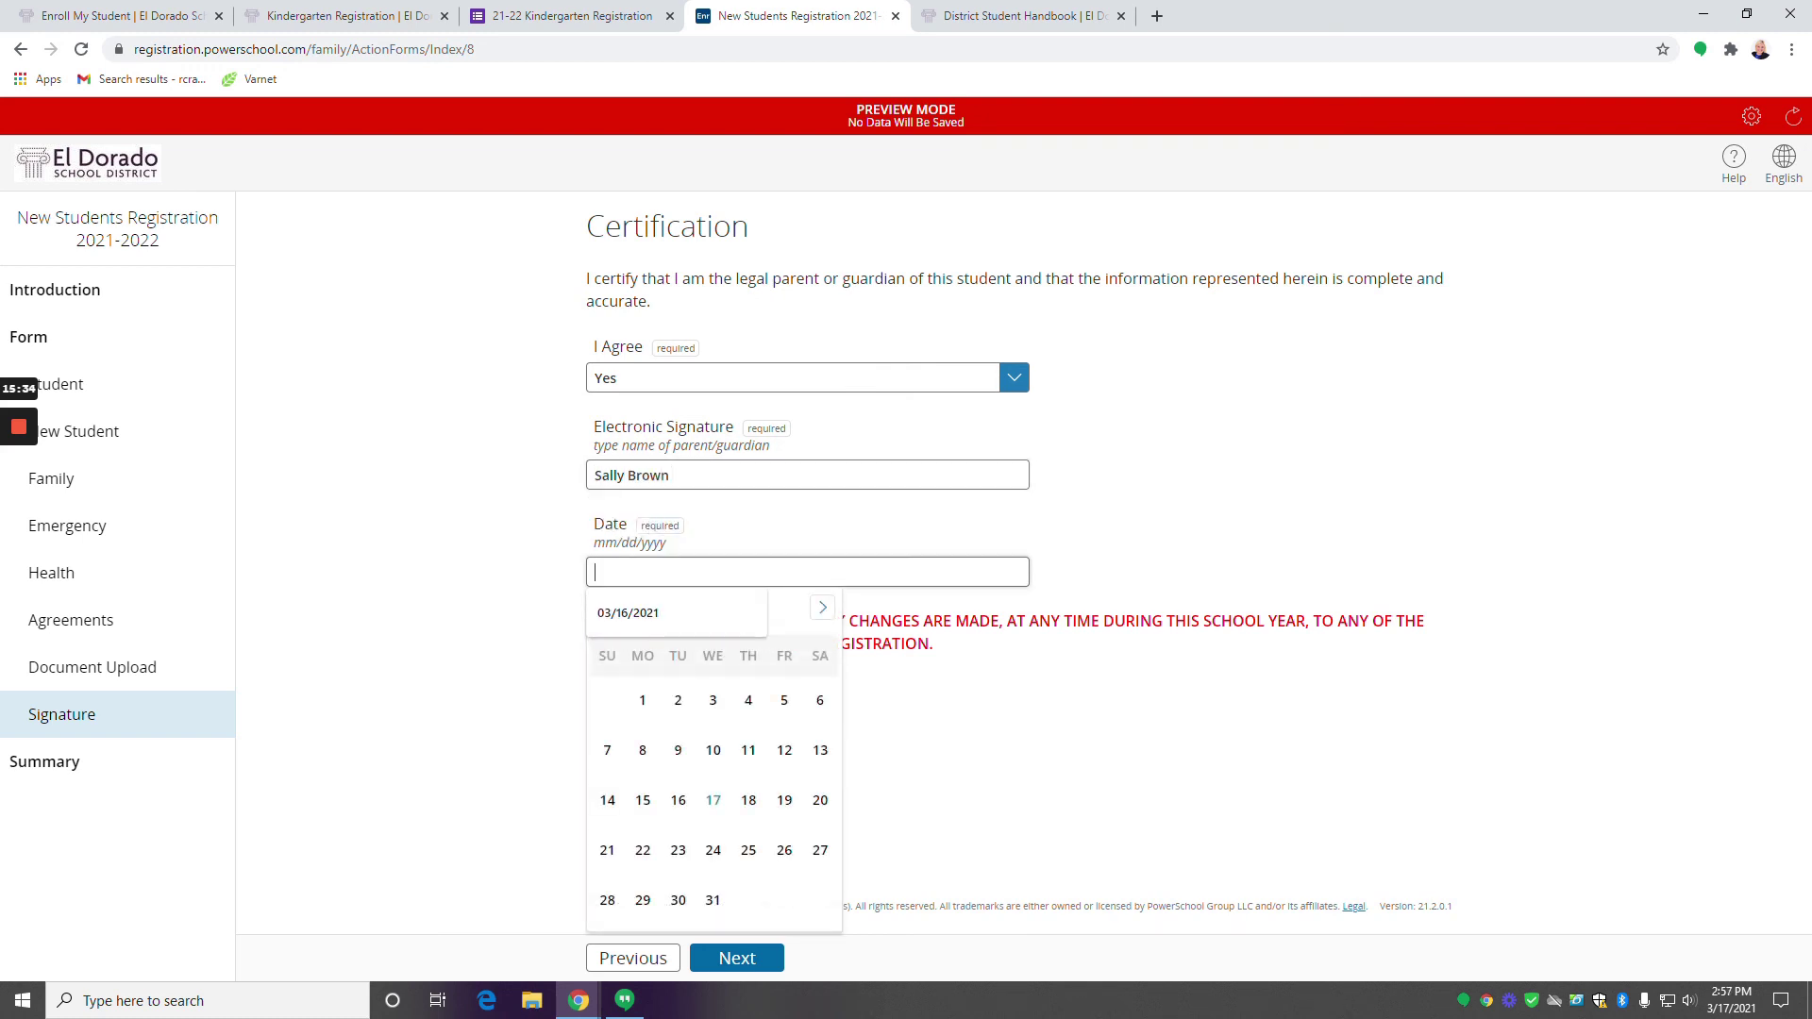
pyautogui.click(713, 805)
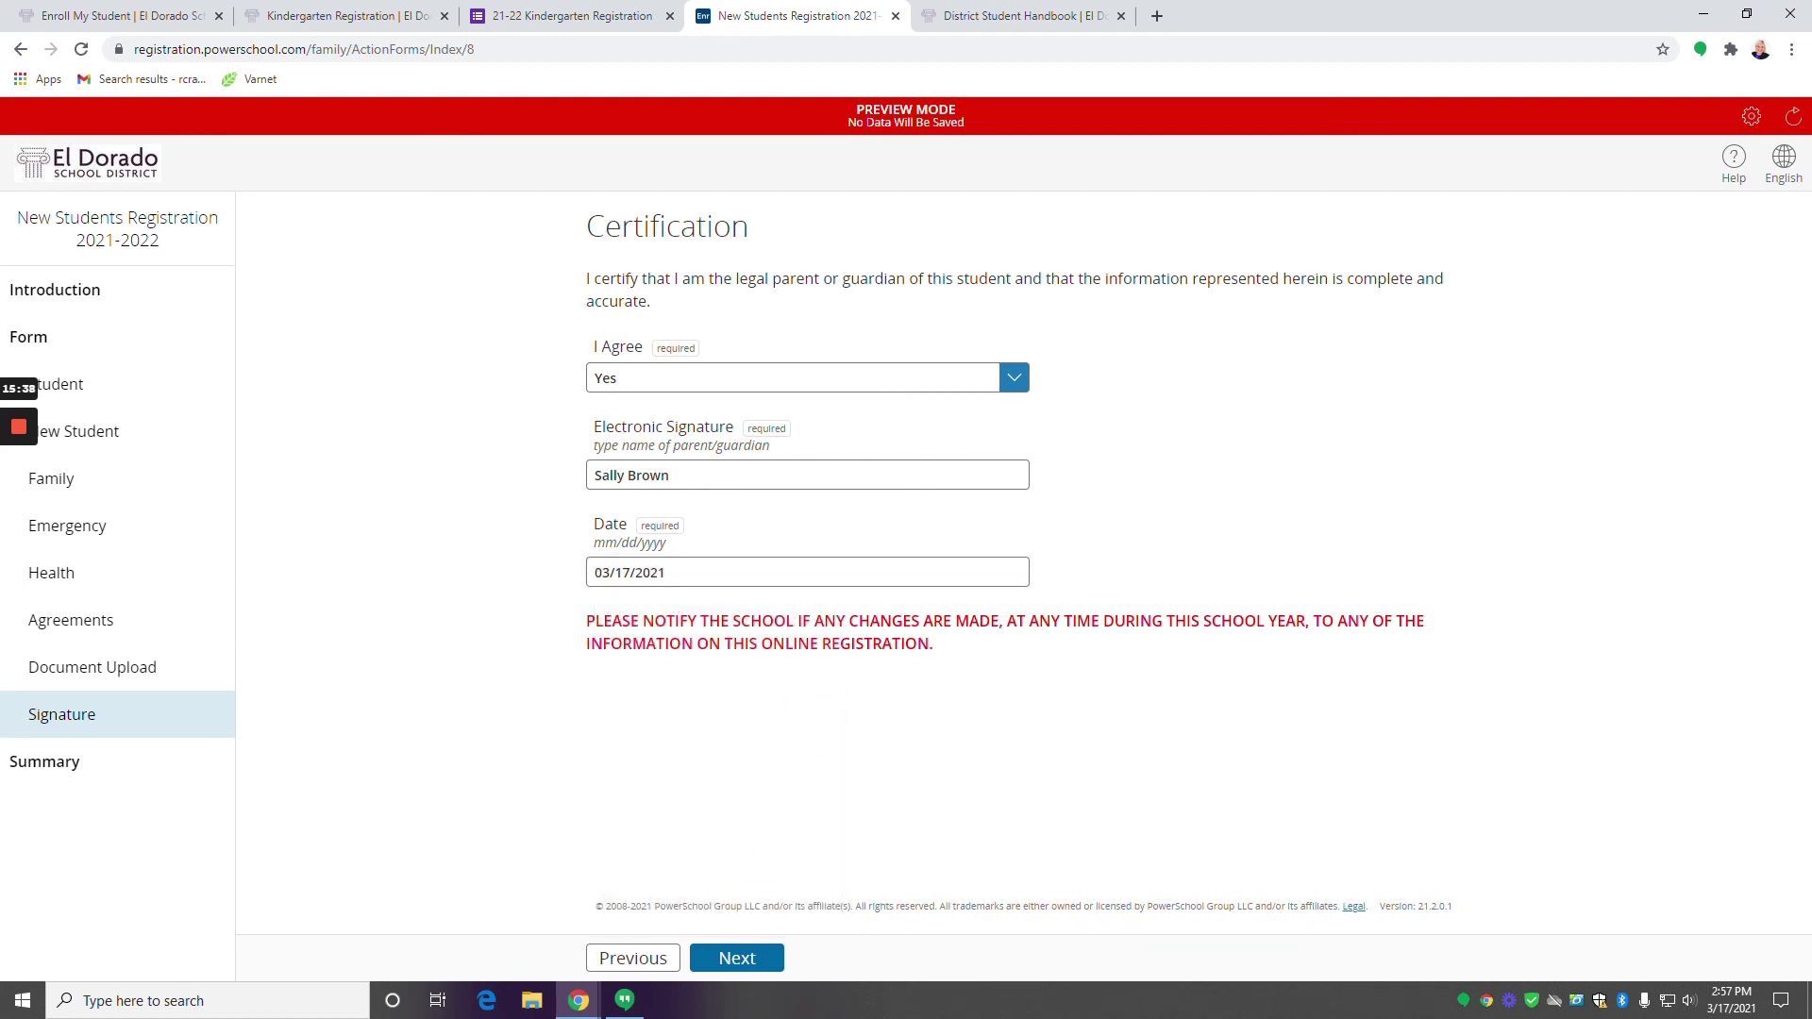
pyautogui.click(754, 960)
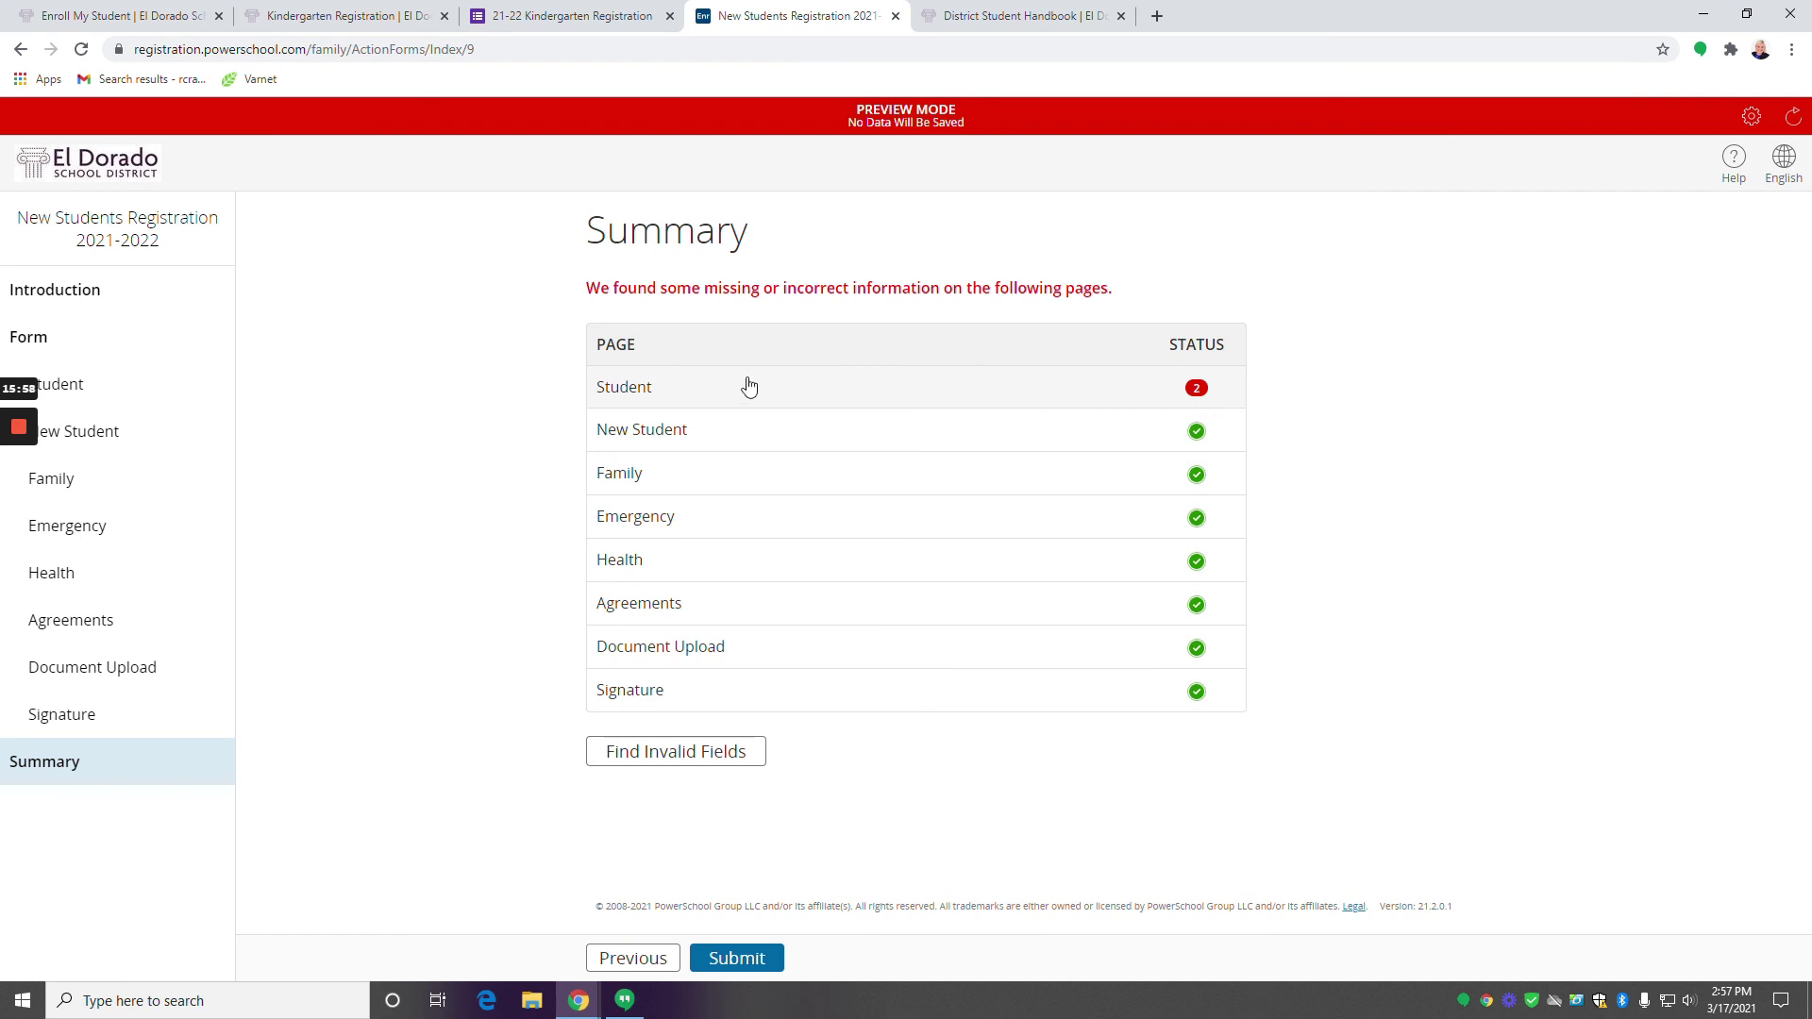
pyautogui.click(643, 393)
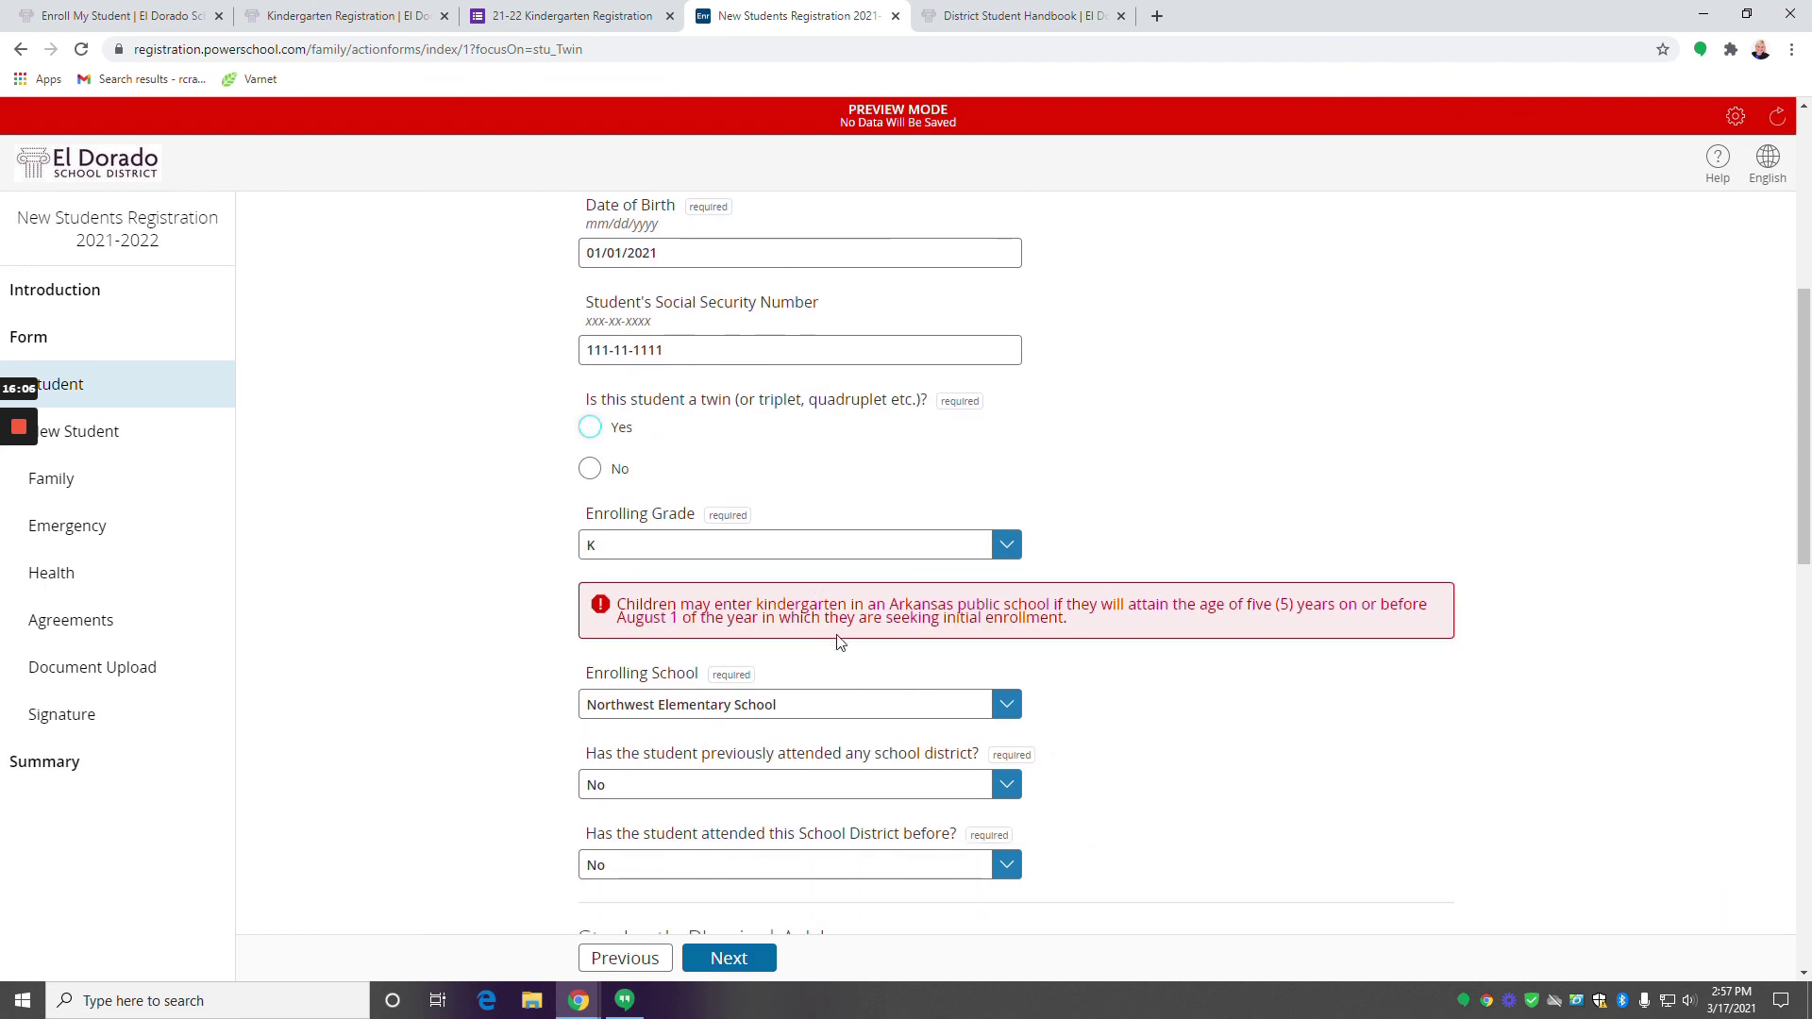
pyautogui.scroll(2, 1132, 670)
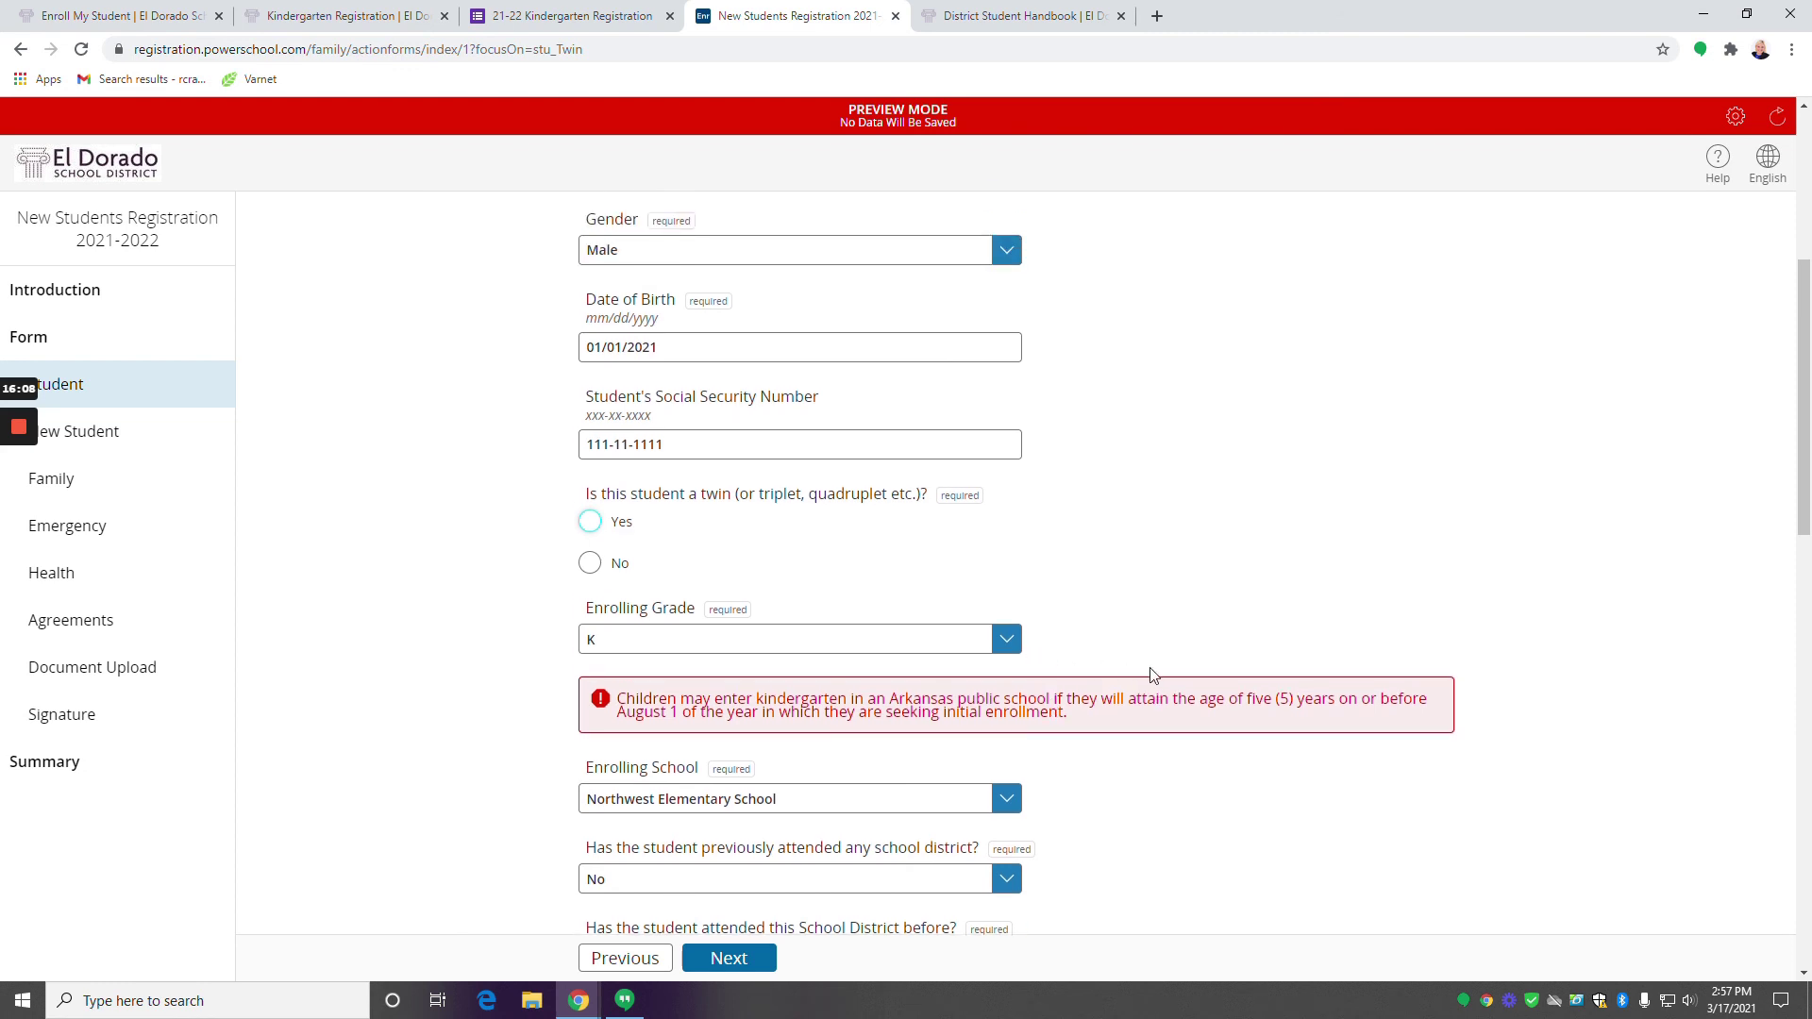
pyautogui.scroll(1, 688, 506)
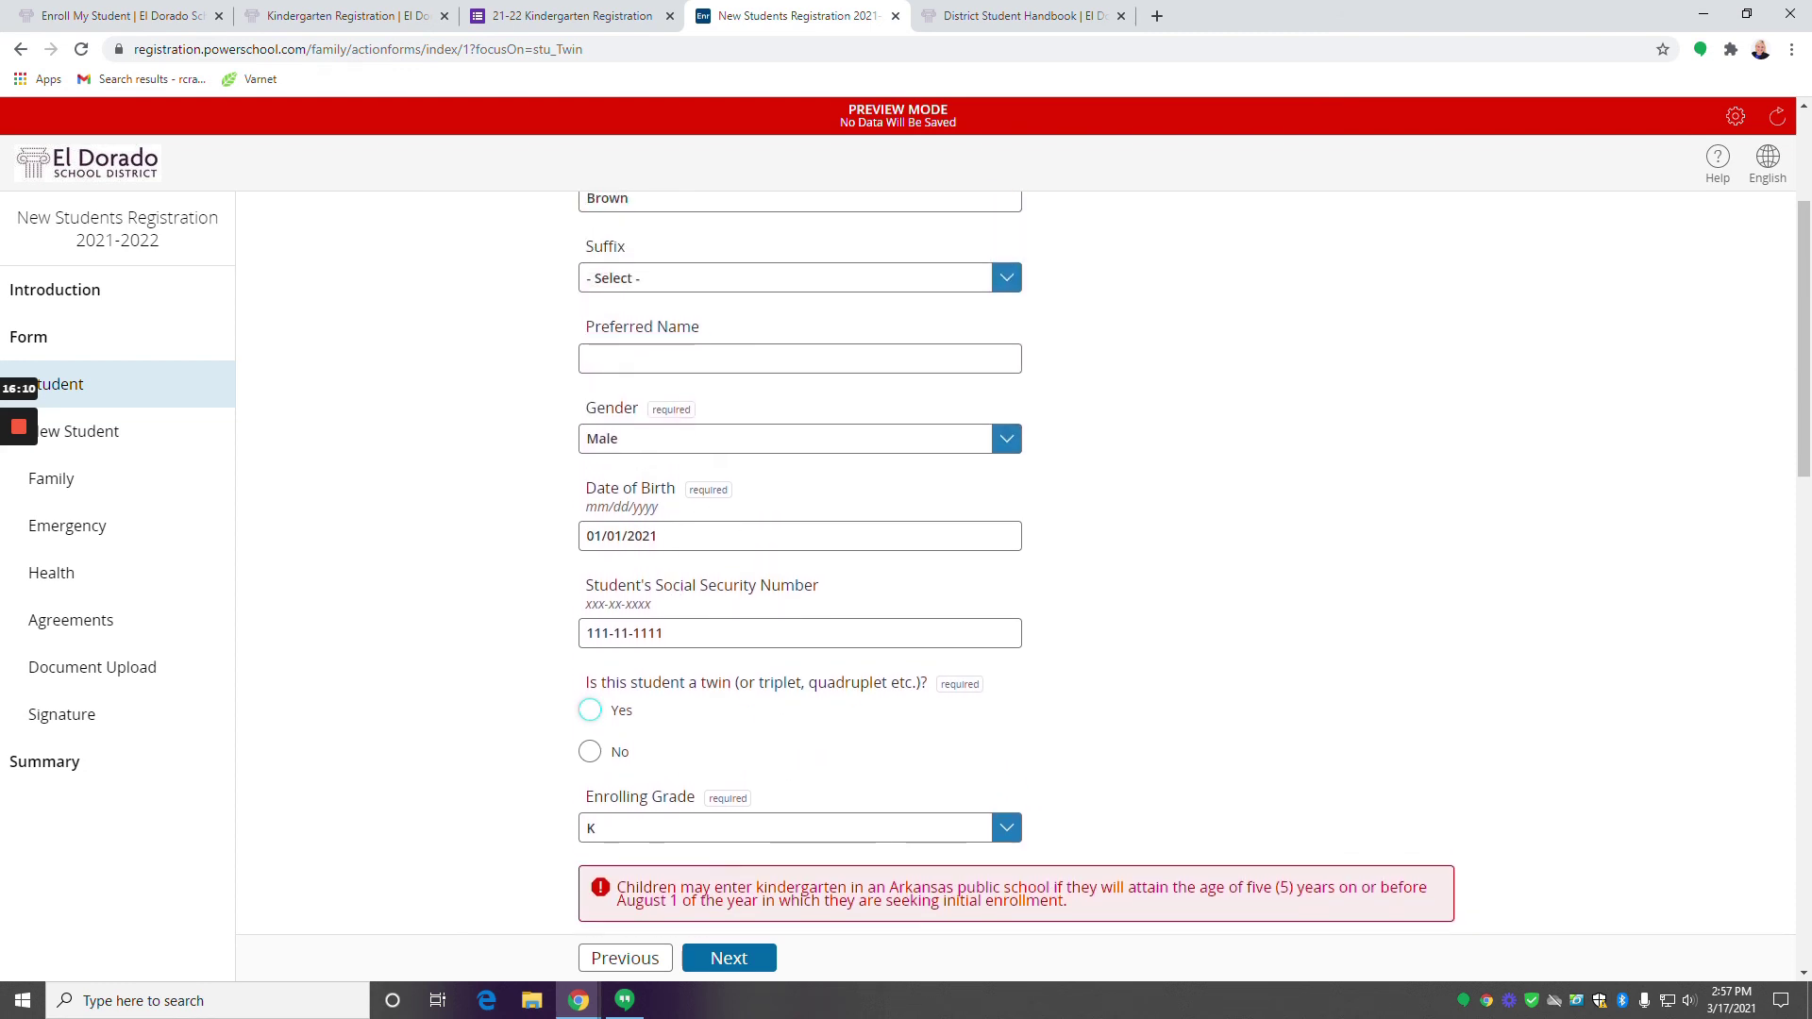
pyautogui.moveTo(658, 536); pyautogui.dragTo(567, 539)
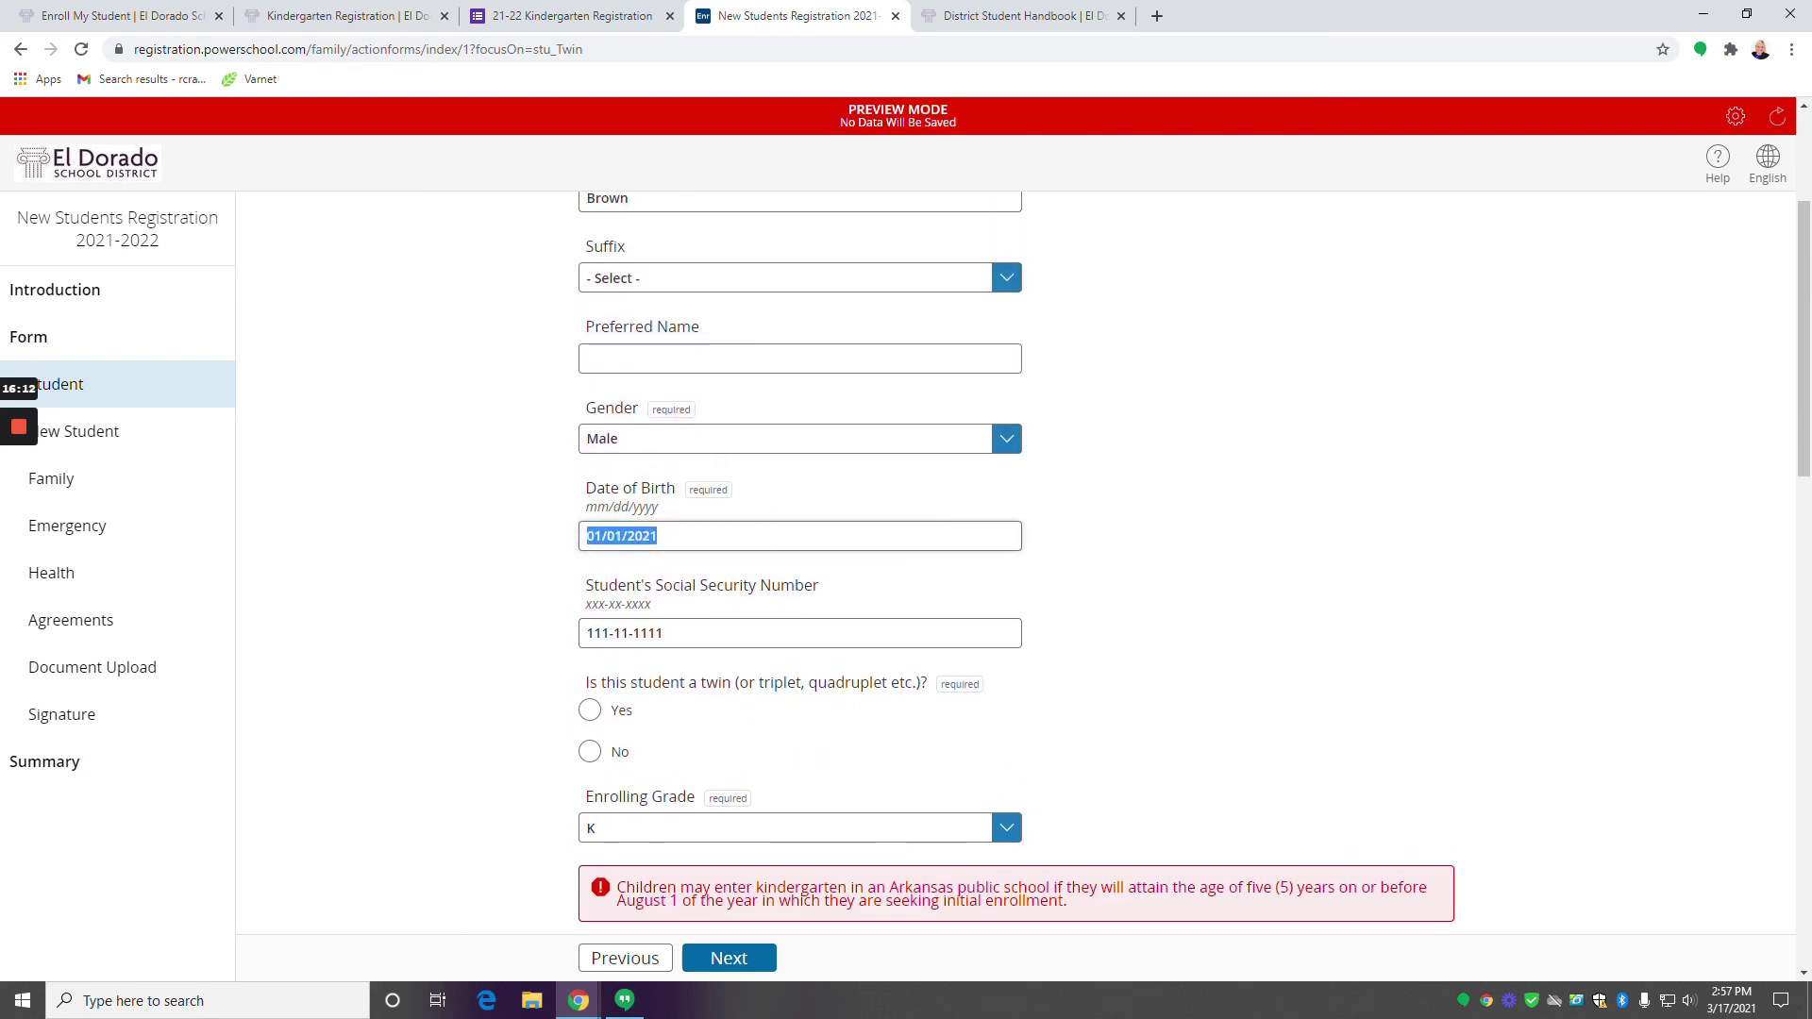
pyautogui.write('03/17')
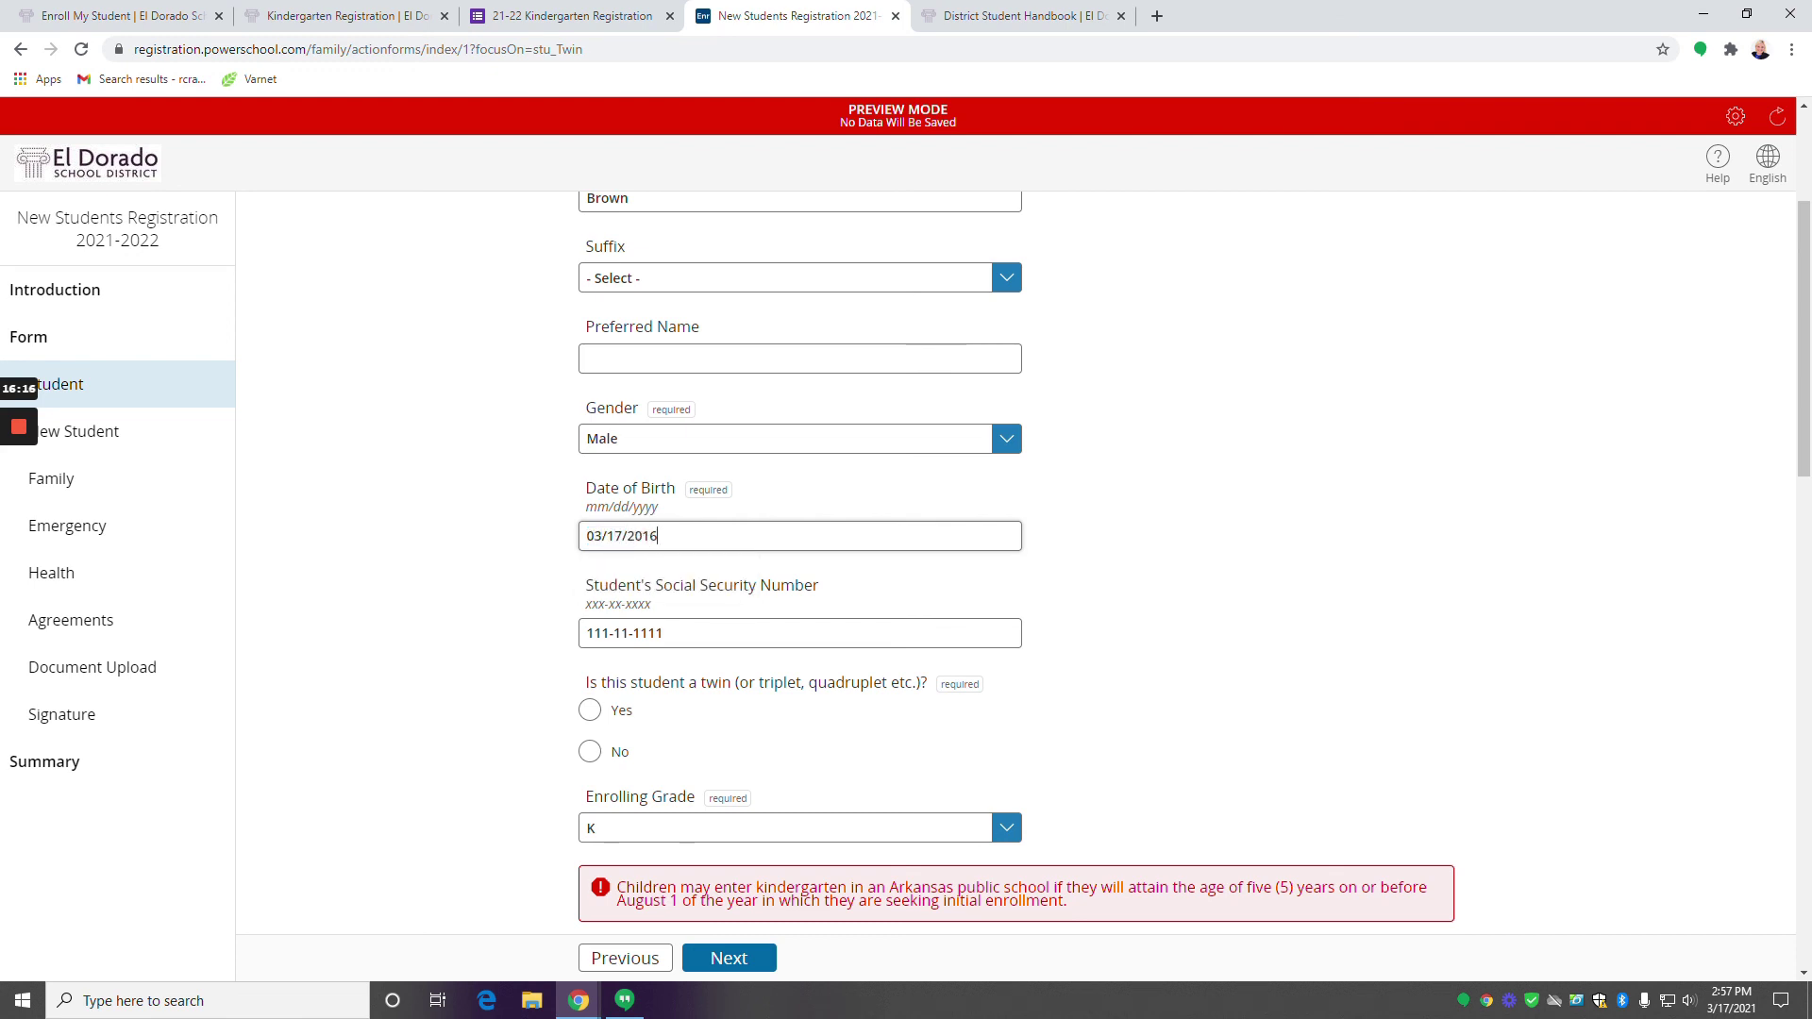
pyautogui.scroll(-15, 789, 647)
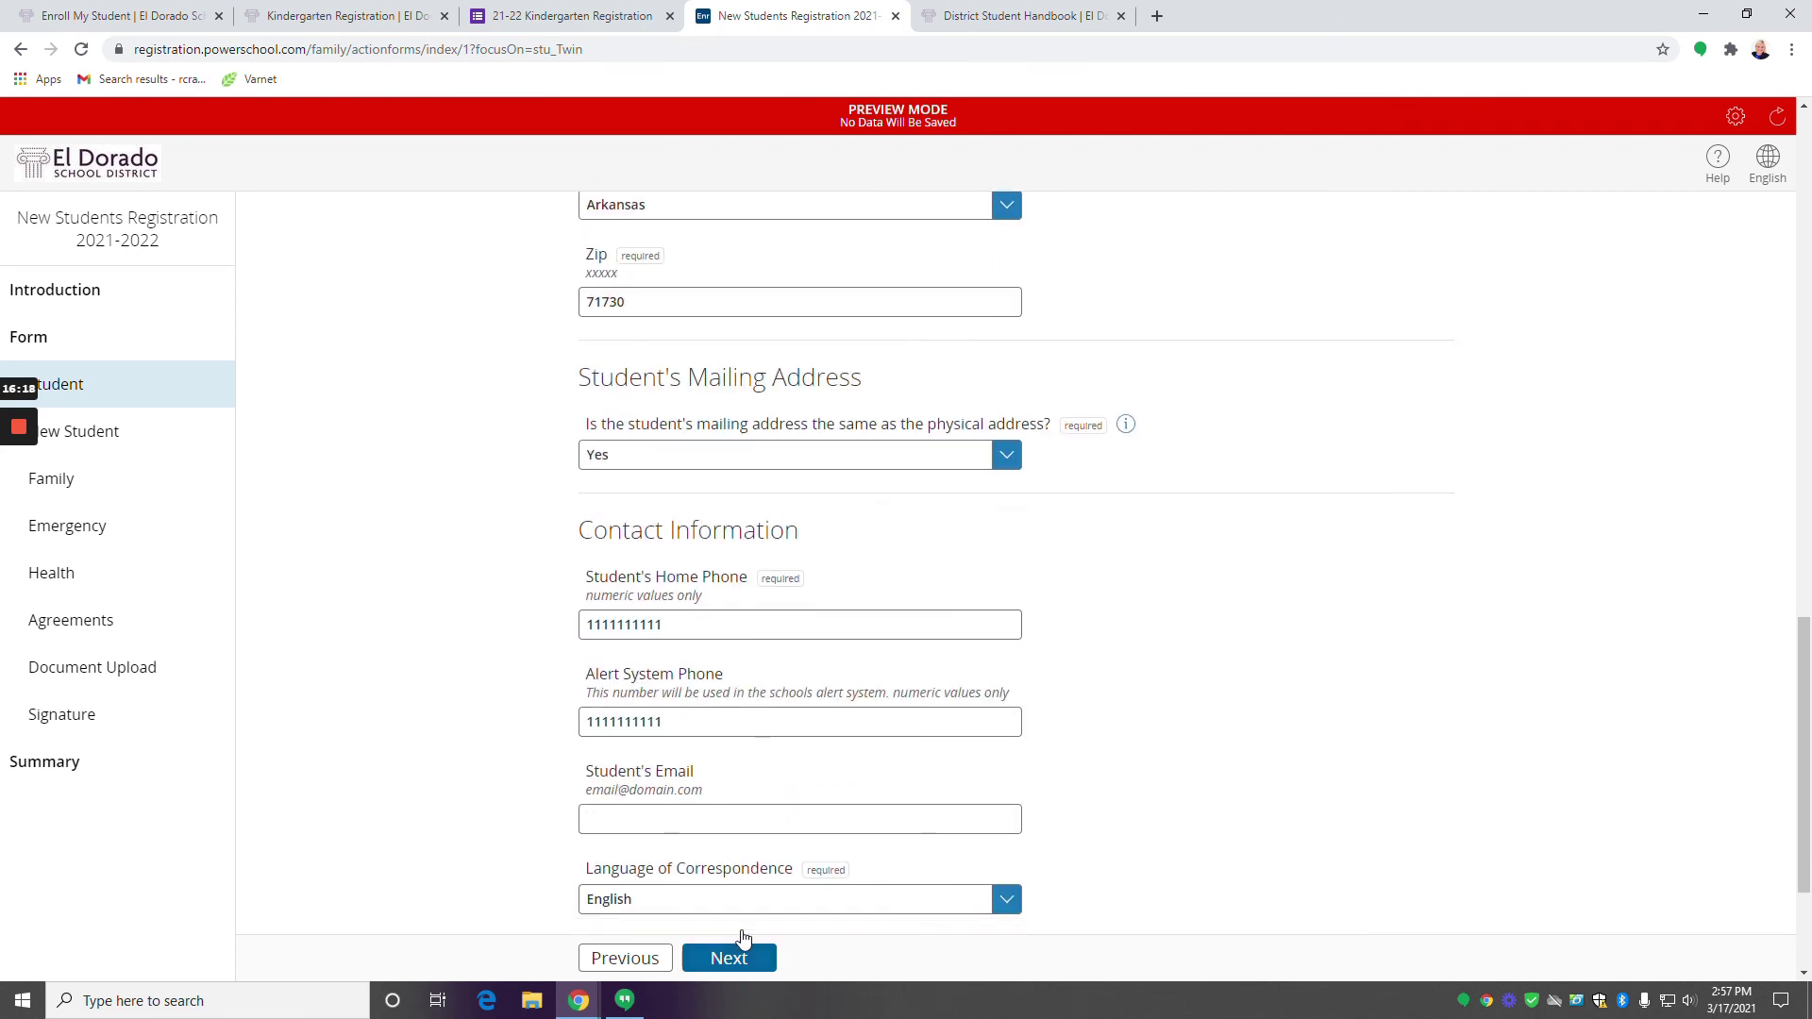
pyautogui.scroll(-3, 743, 937)
pyautogui.click(736, 959)
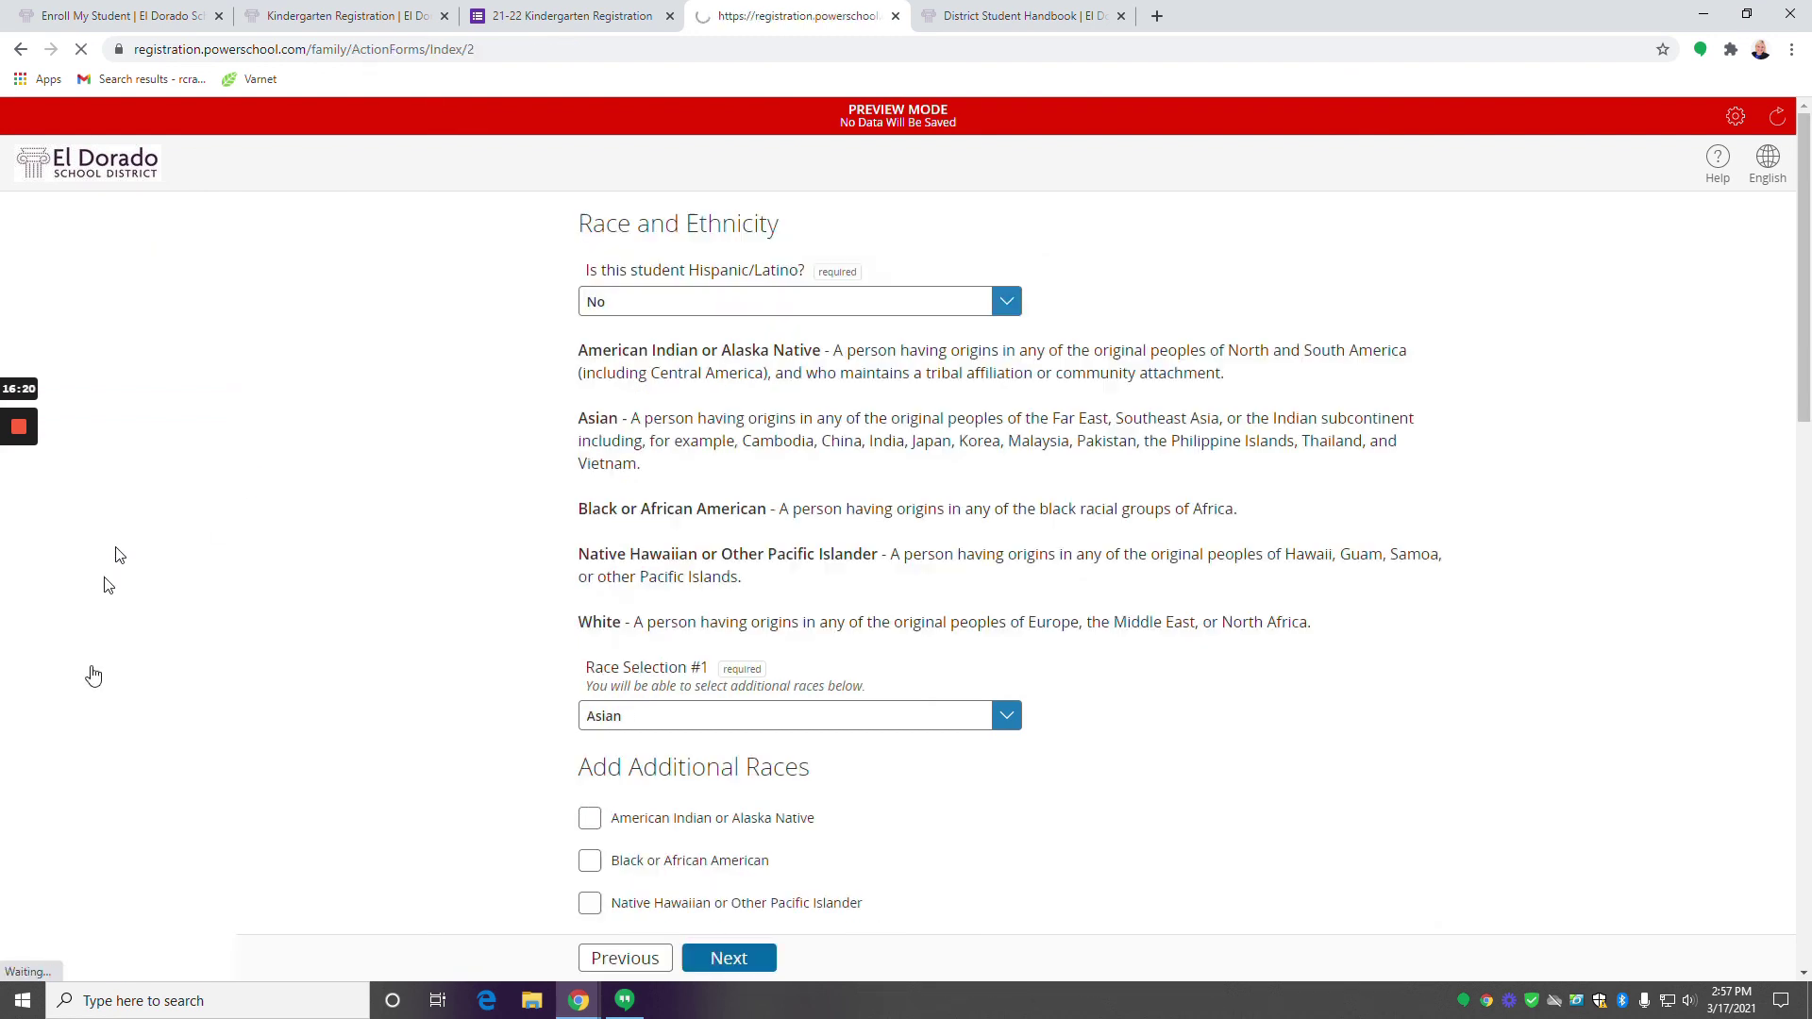
pyautogui.click(60, 765)
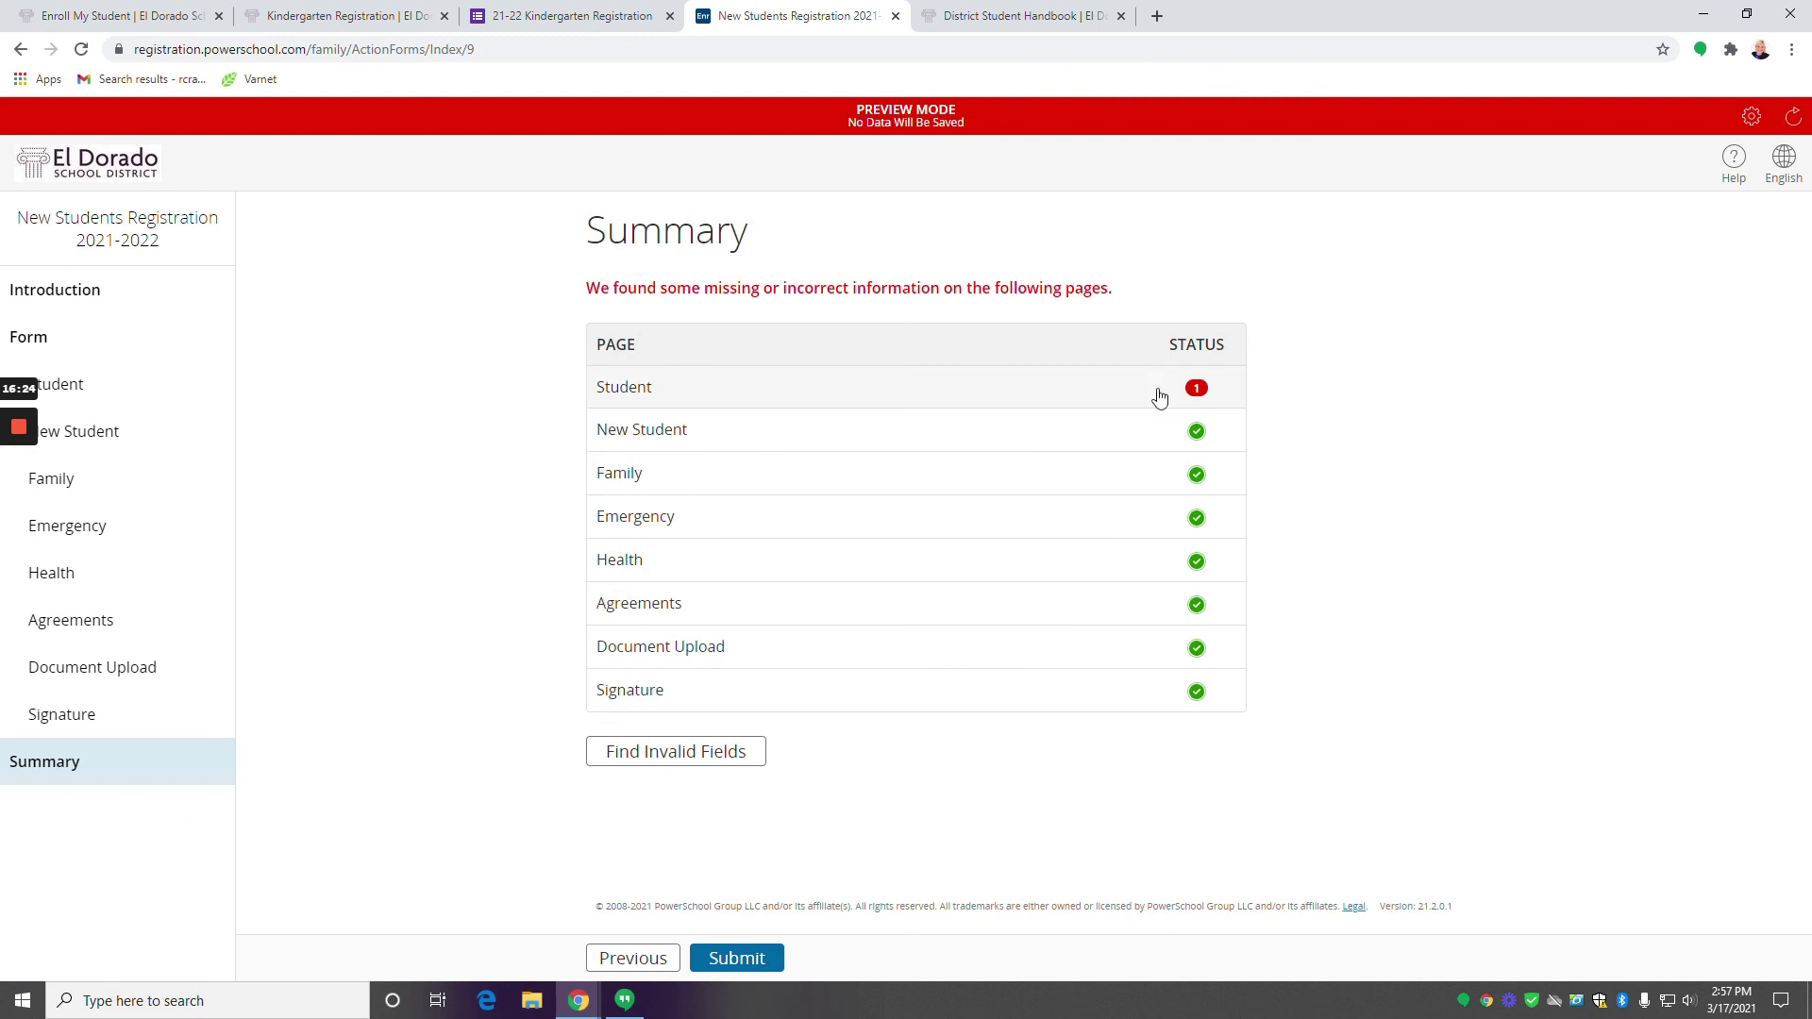
# On the Student page, select No for the twin question and move past the page.
pyautogui.click(1072, 382)
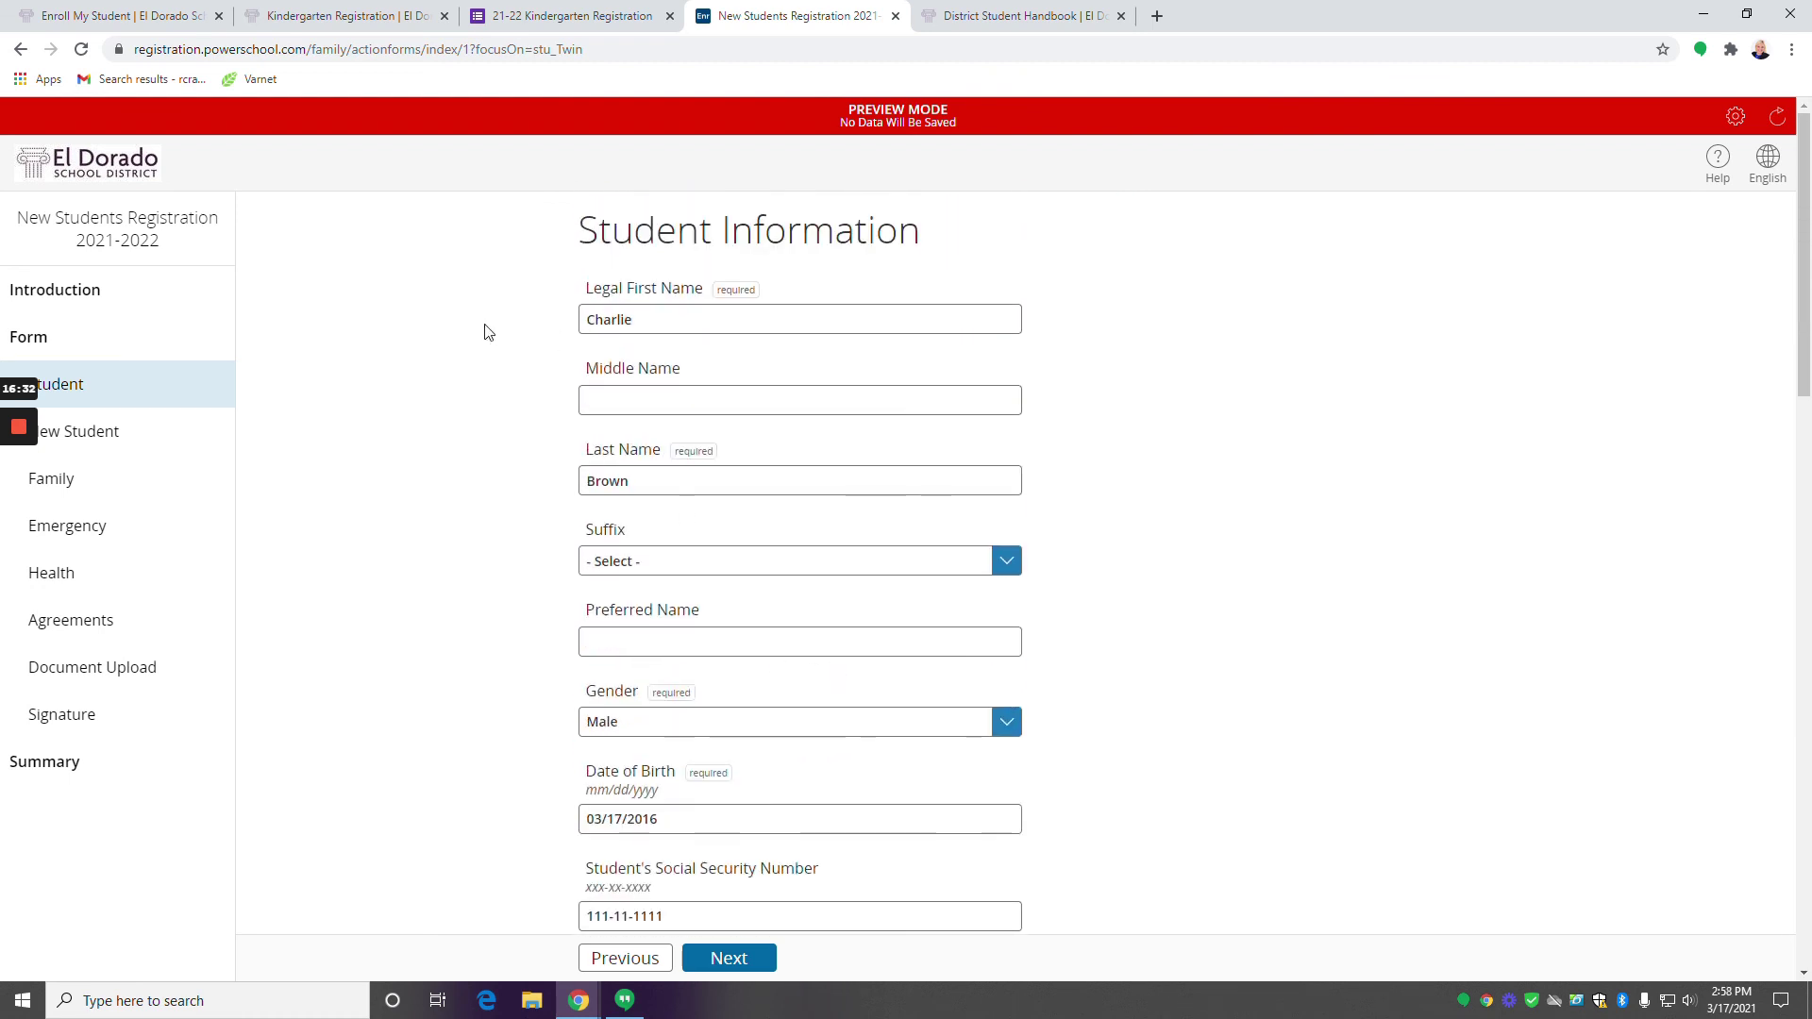
pyautogui.scroll(-3, 675, 708)
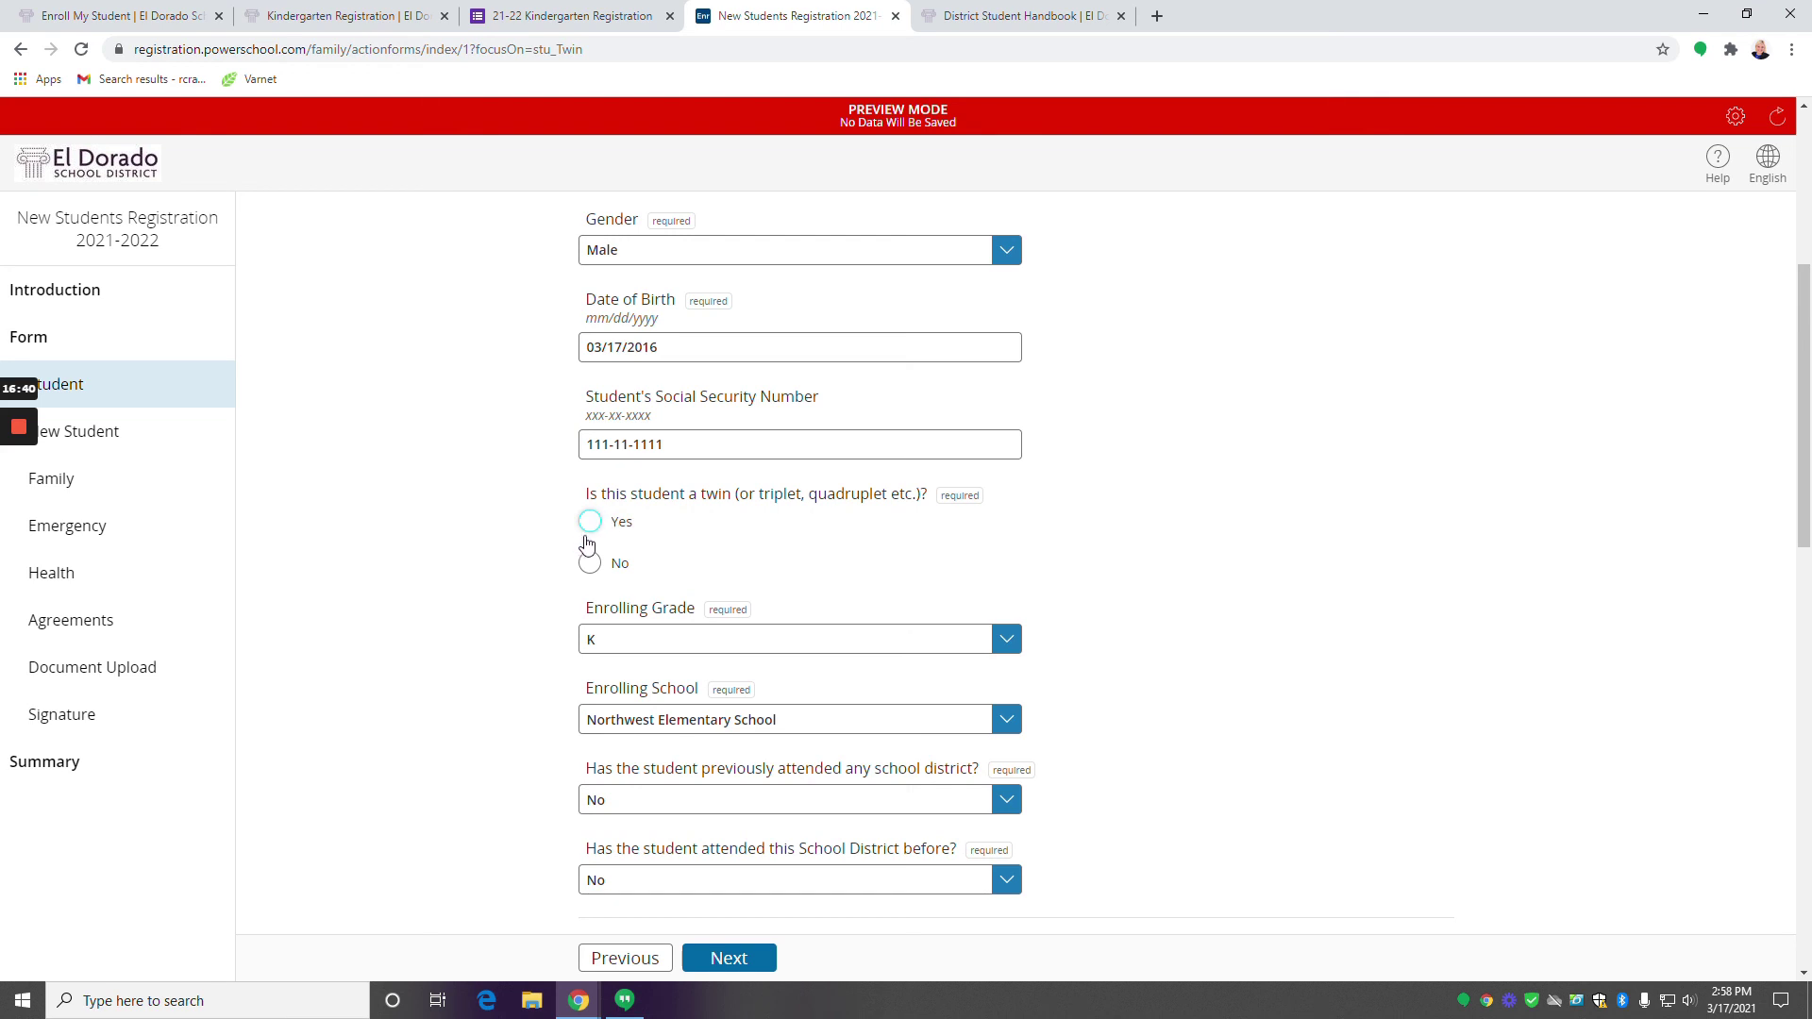
pyautogui.click(587, 569)
pyautogui.scroll(-4, 996, 700)
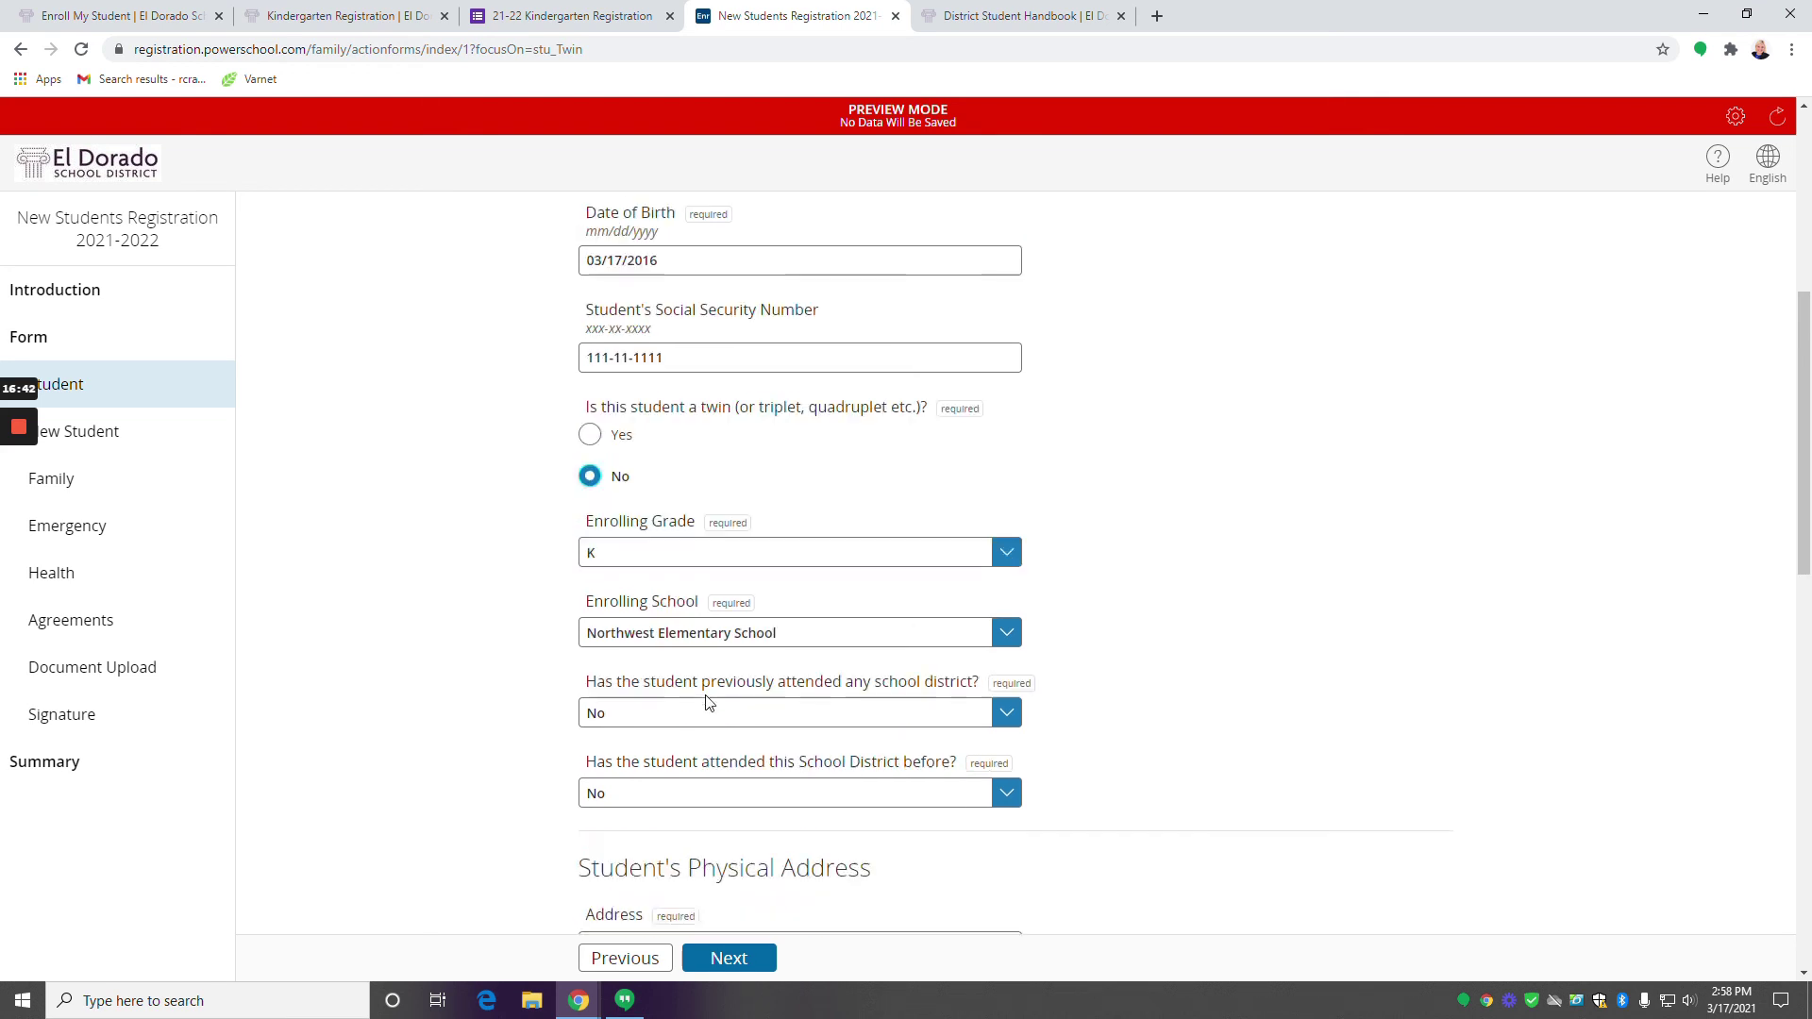
pyautogui.click(729, 959)
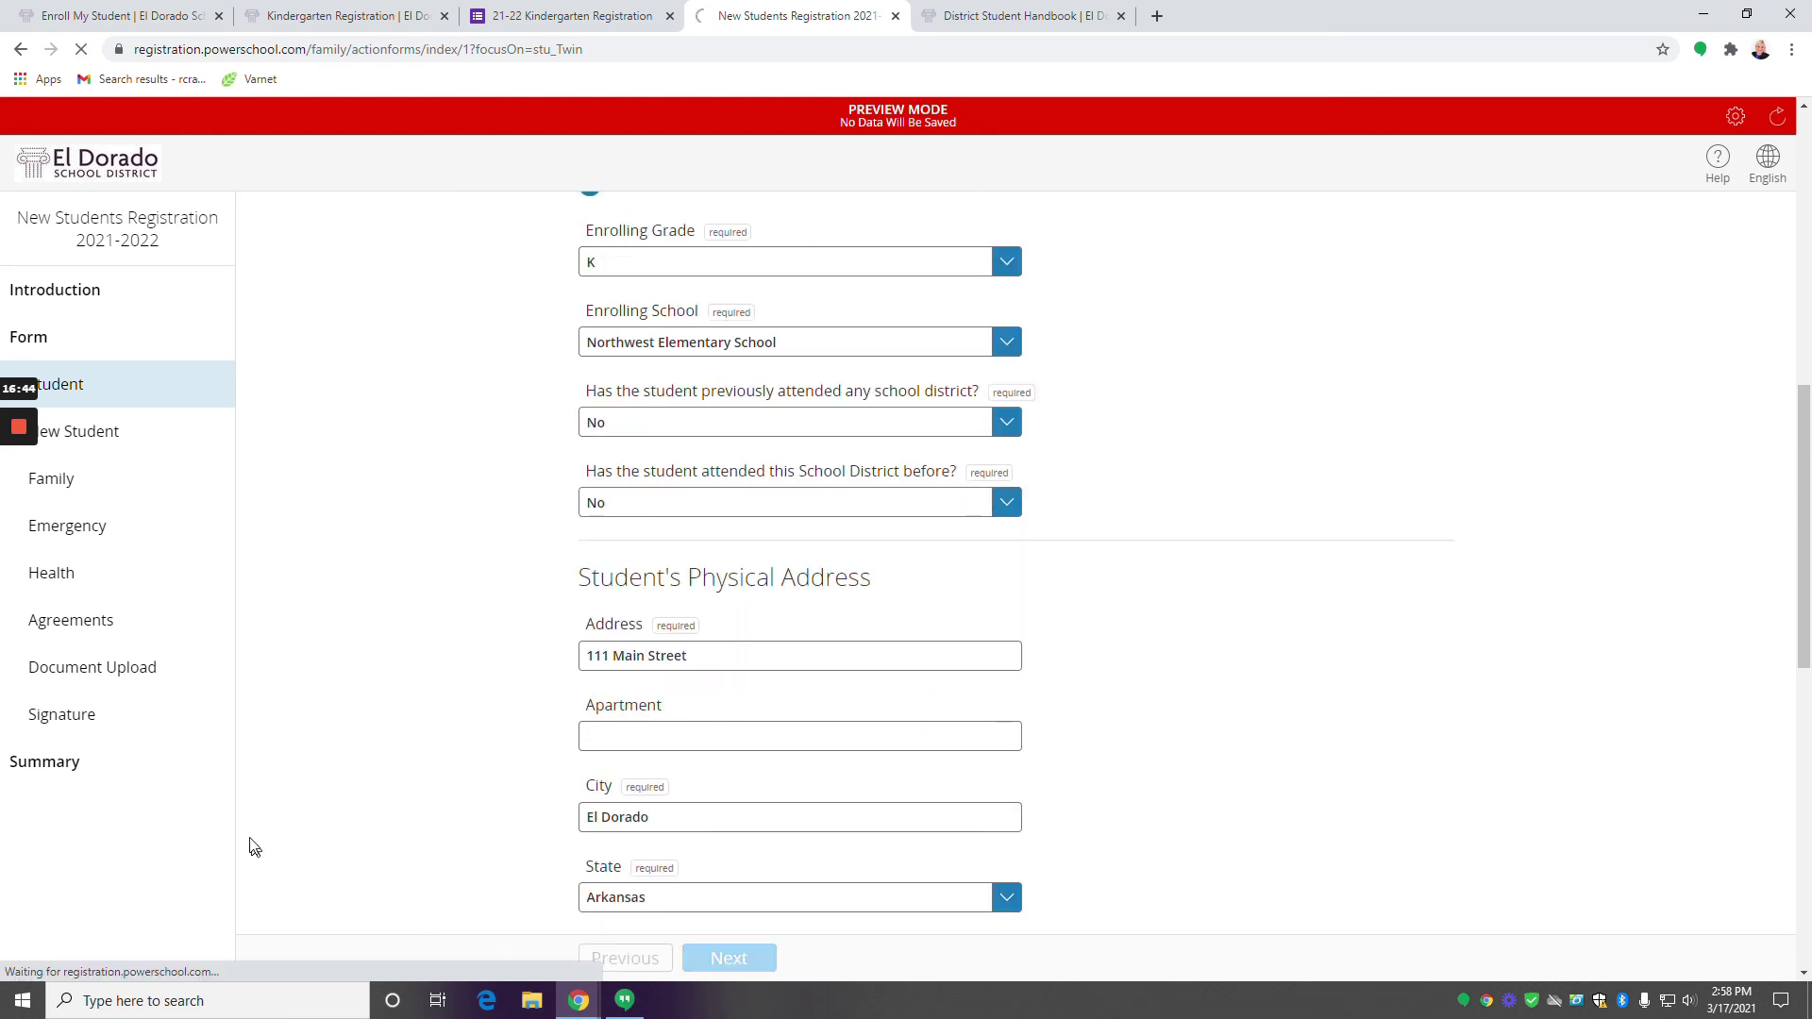
# Return to the Summary and confirm it shows no issues with every page complete.
pyautogui.click(103, 767)
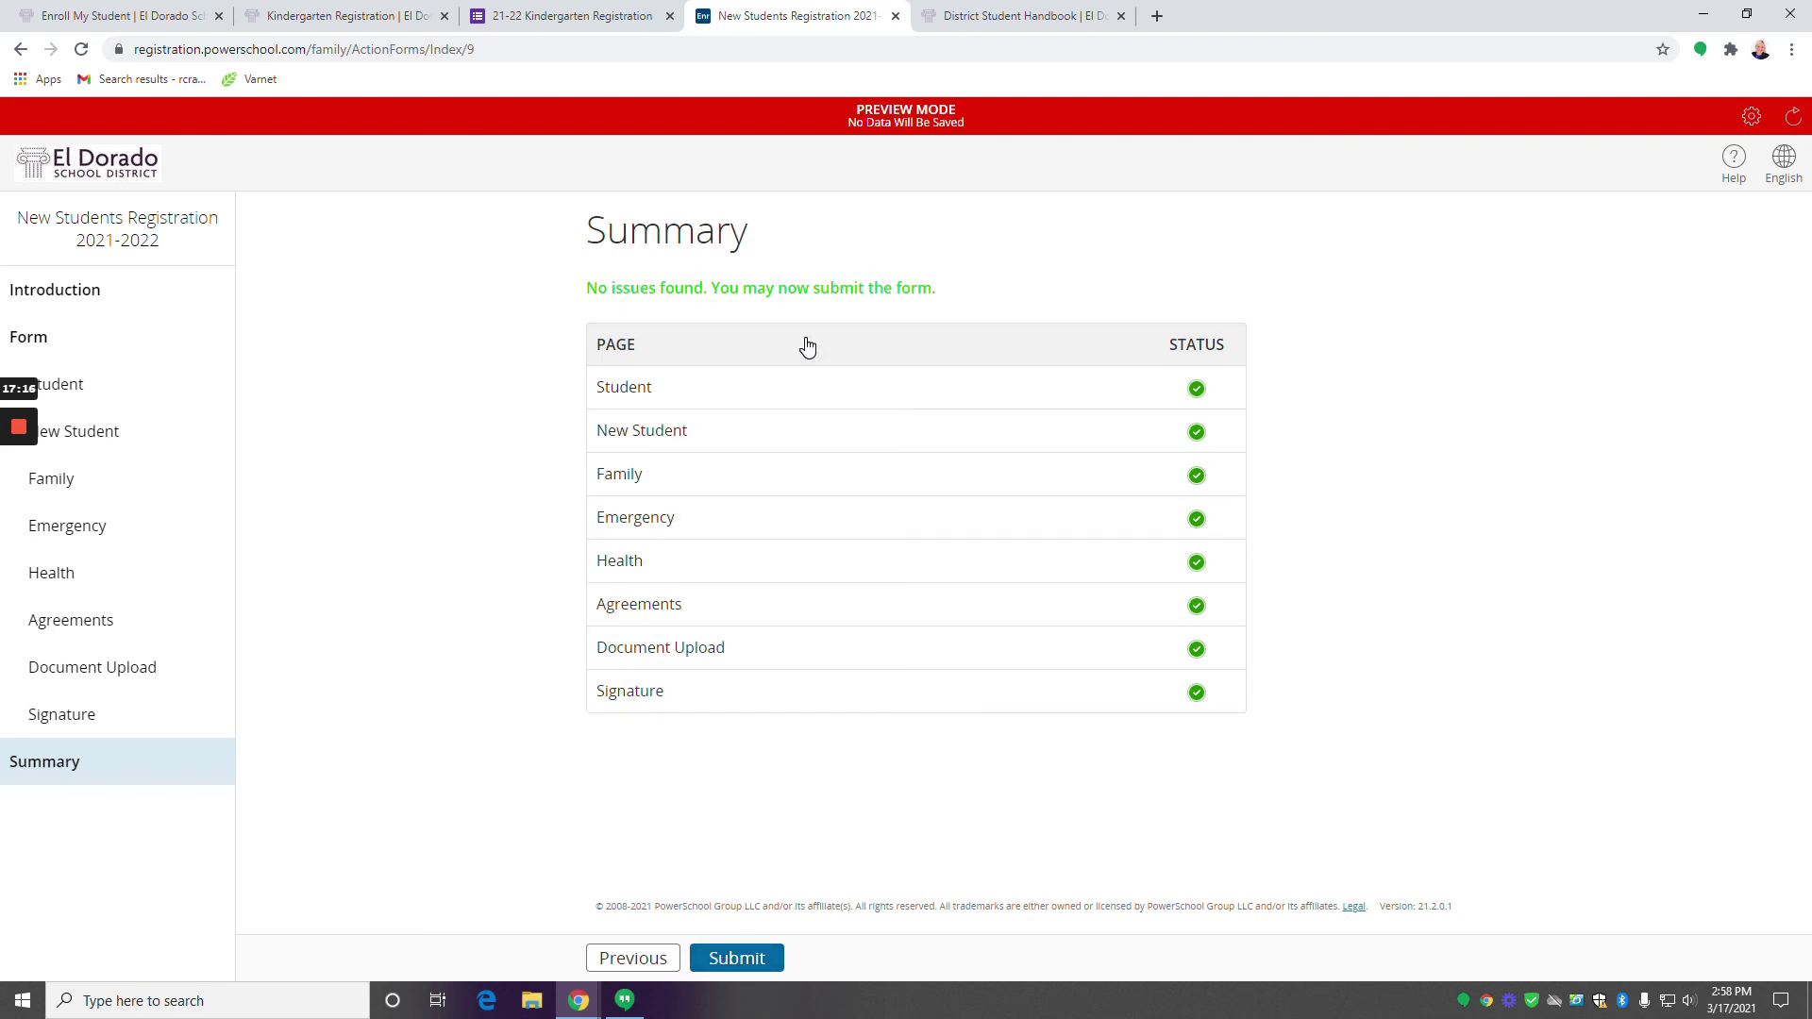
pyautogui.moveTo(31, 436)
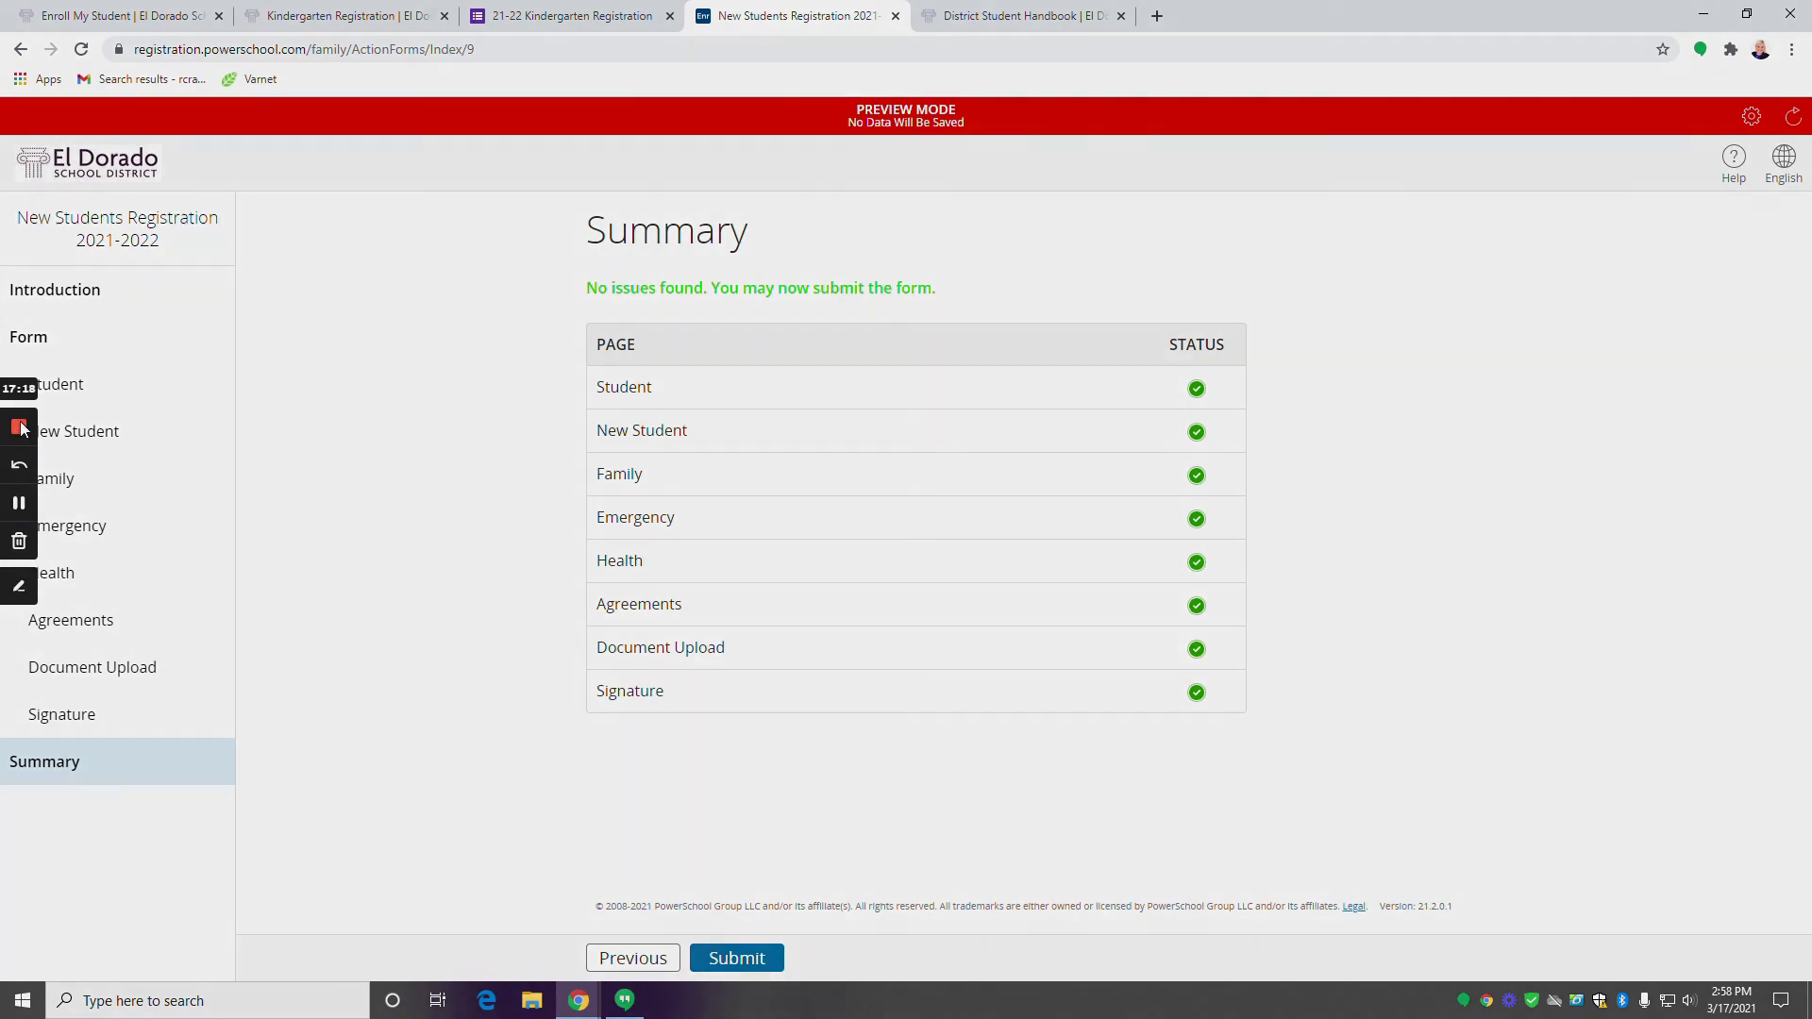